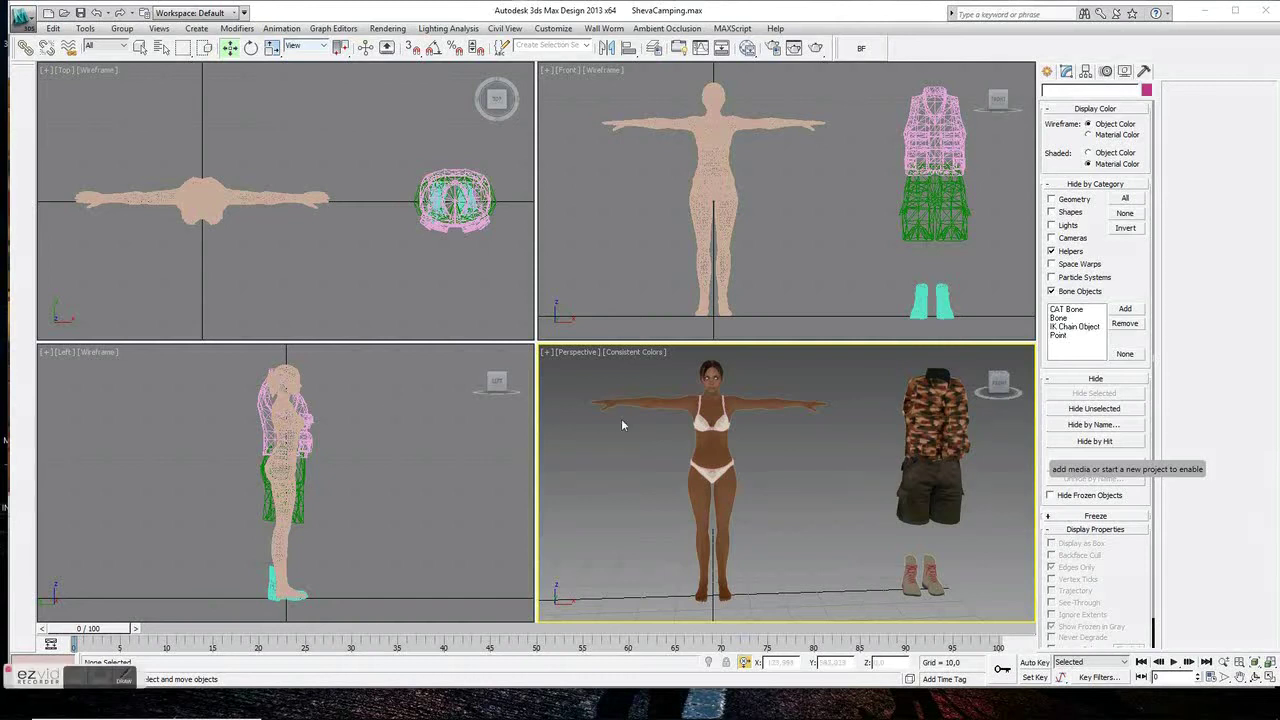
Select the cargo shorts and move them onto the woman's hips
middle_drag(855, 345, 827, 400)
click(905, 470)
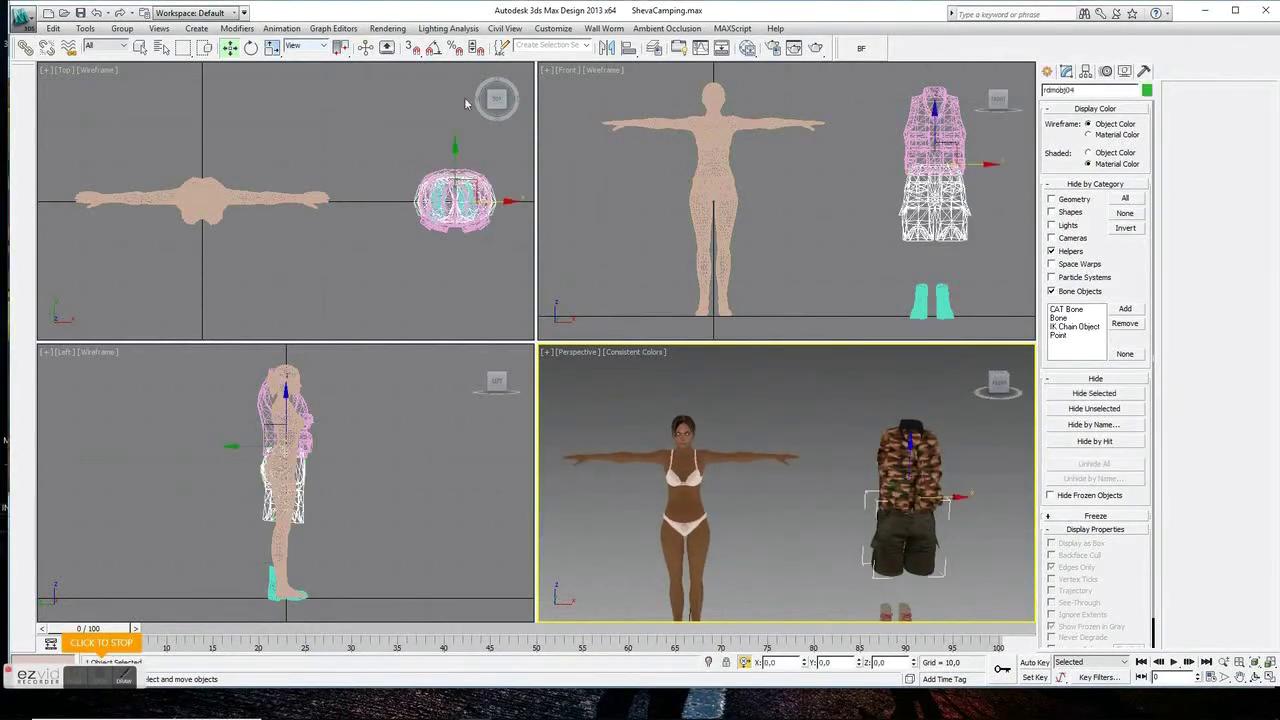
drag(980, 168, 760, 172)
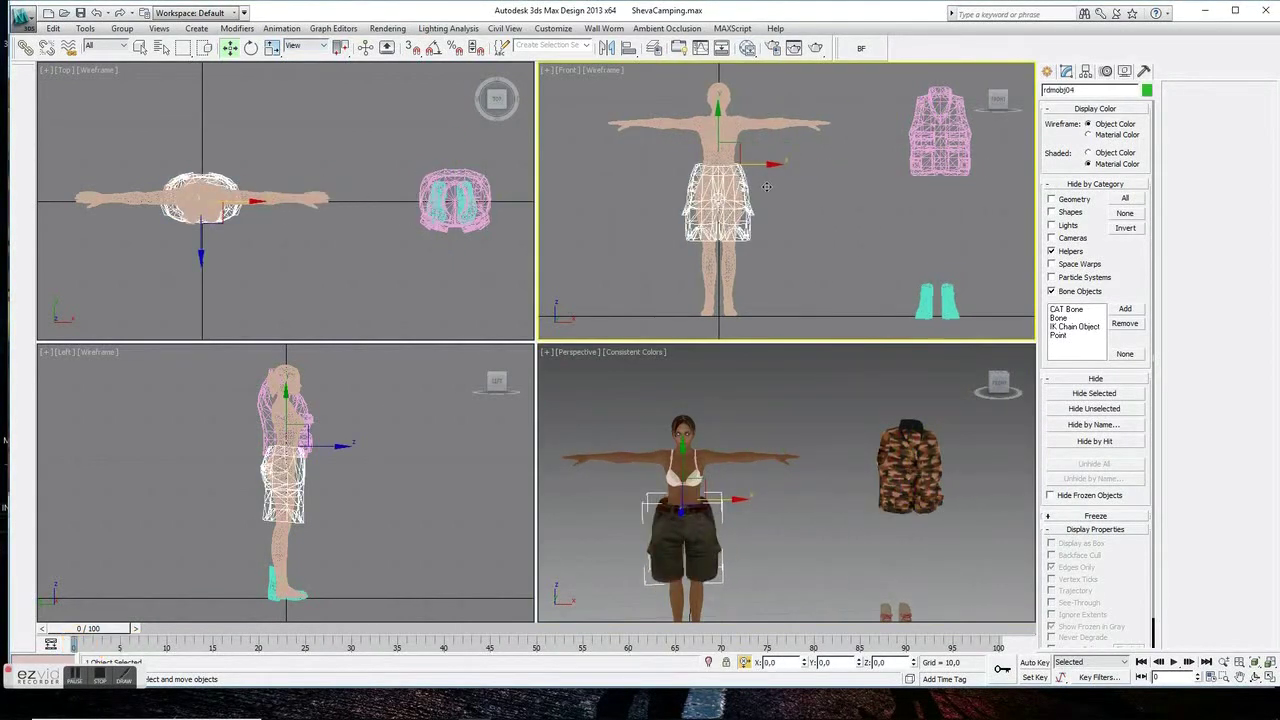
click(747, 218)
scroll(747, 218, up, 5)
scroll(747, 218, up, 4)
click(747, 218)
scroll(780, 480, up, 5)
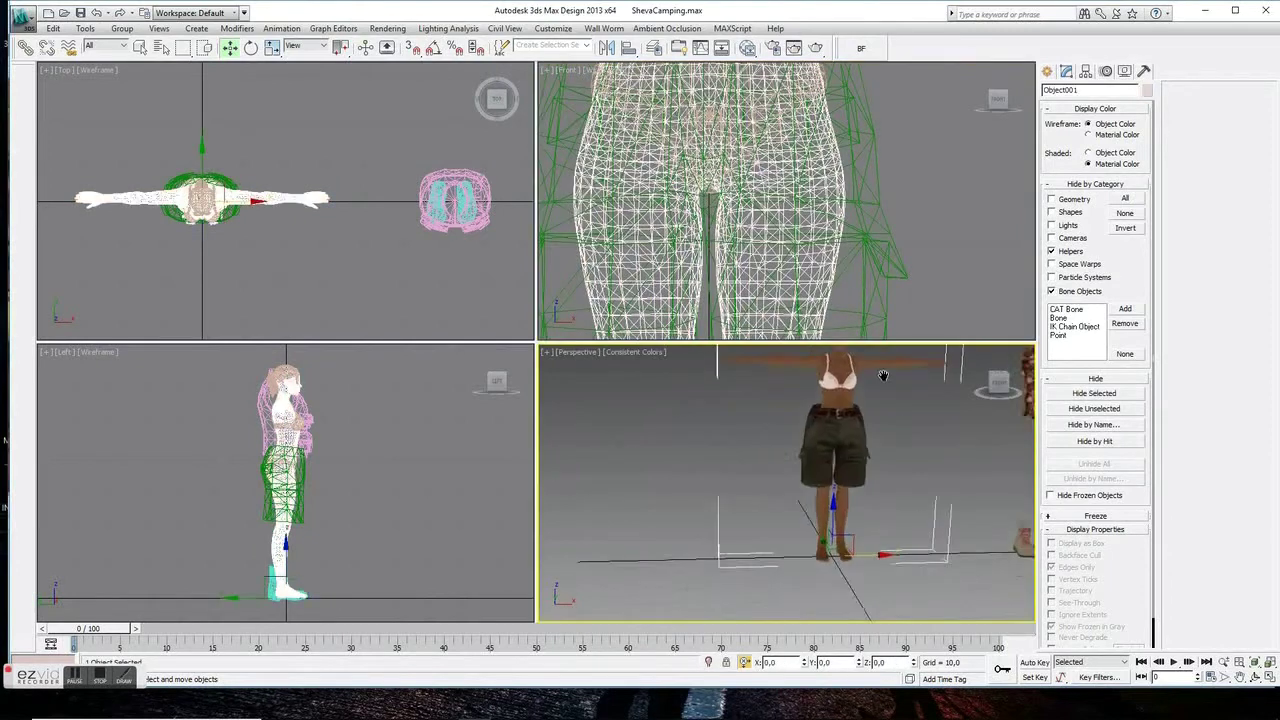
scroll(249, 210, up, 4)
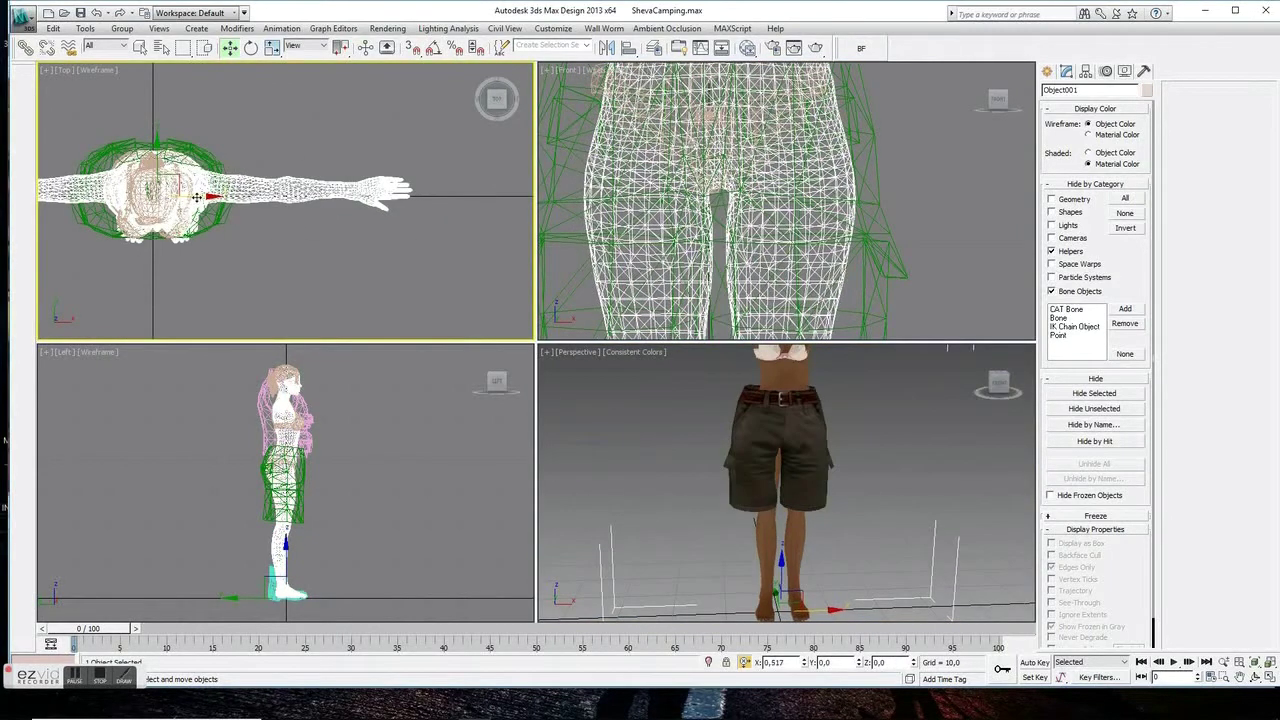
click(195, 197)
drag(212, 198, 207, 198)
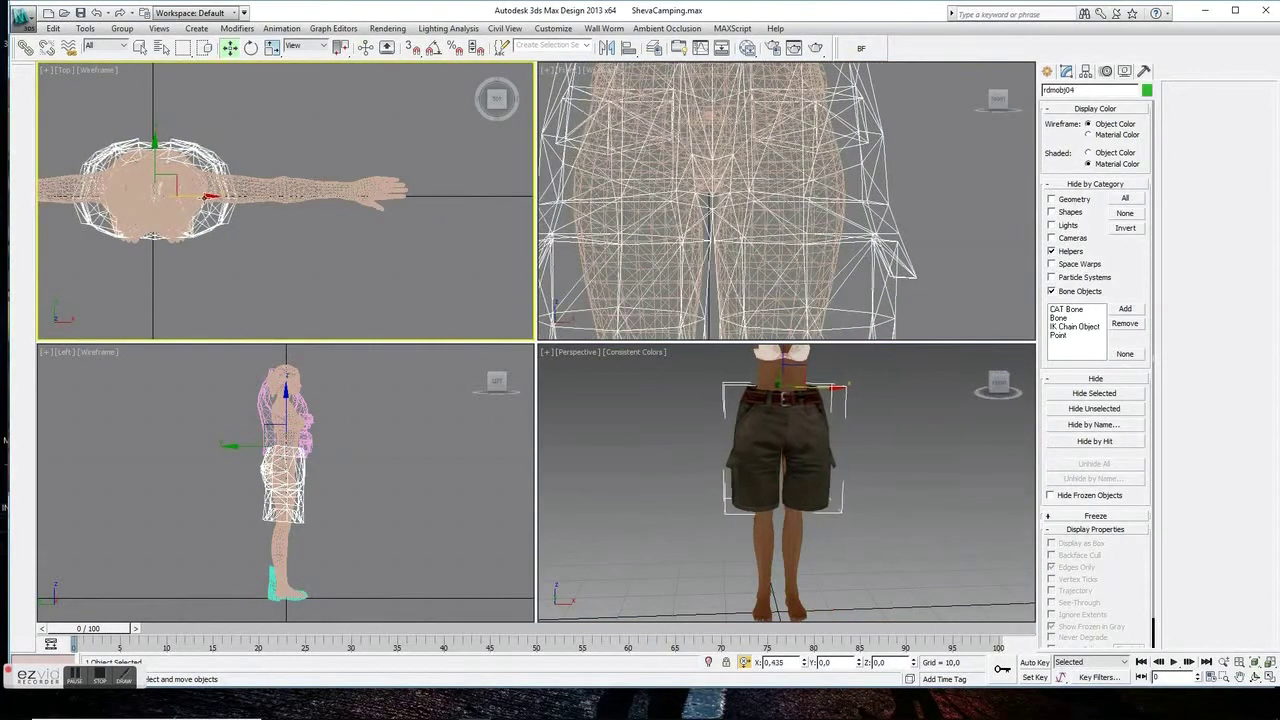
Narrow the shorts across the hips with non-uniform scale on X
click(273, 48)
scroll(790, 200, down, 3)
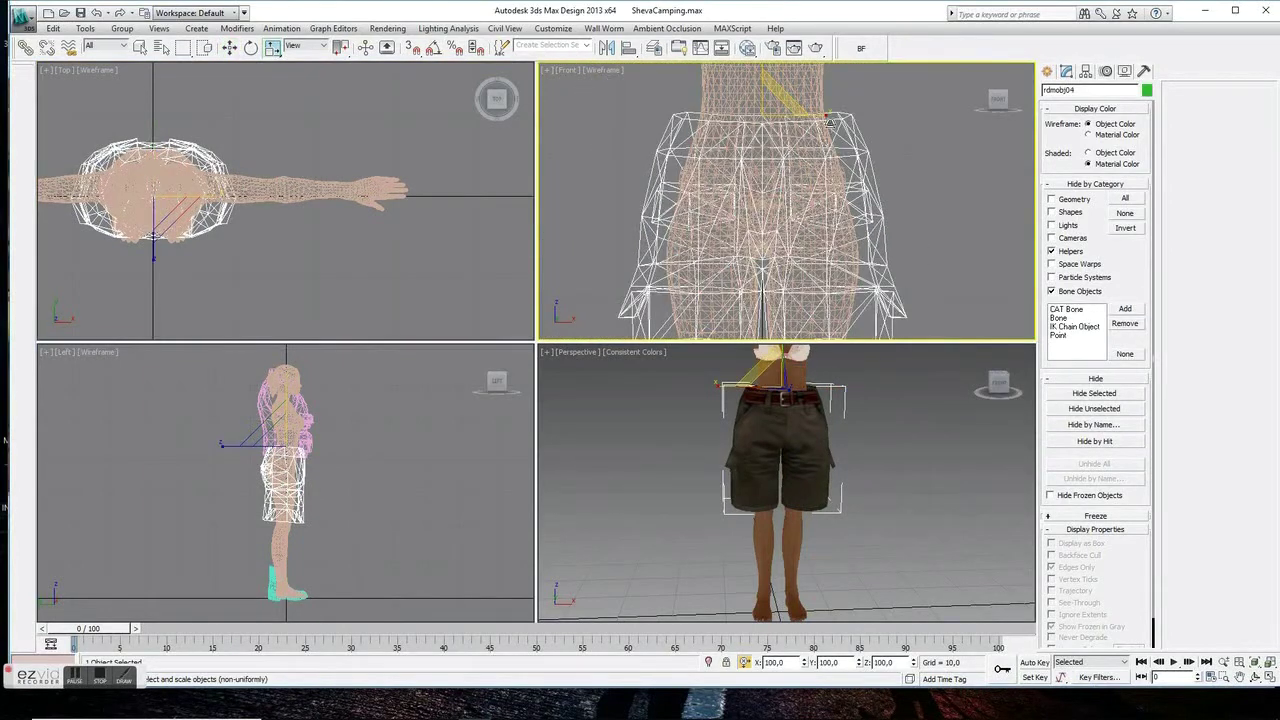
drag(830, 122, 804, 120)
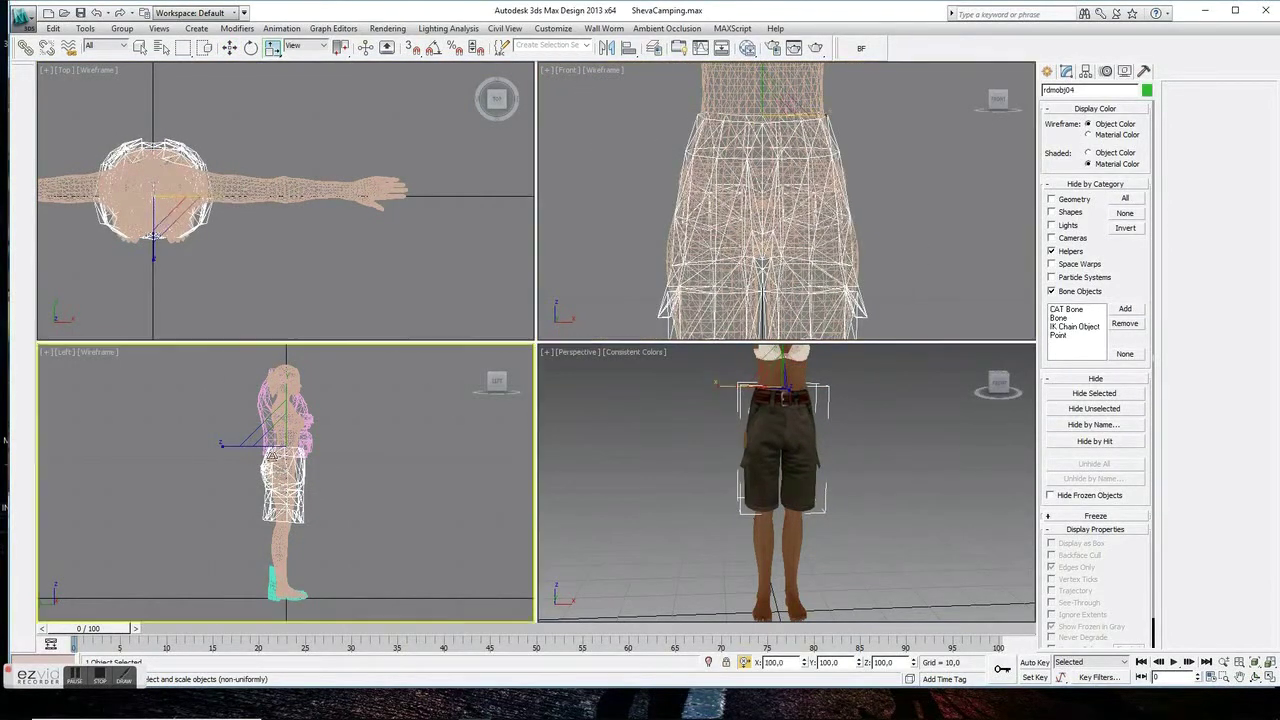
scroll(330, 470, up, 4)
drag(392, 401, 372, 397)
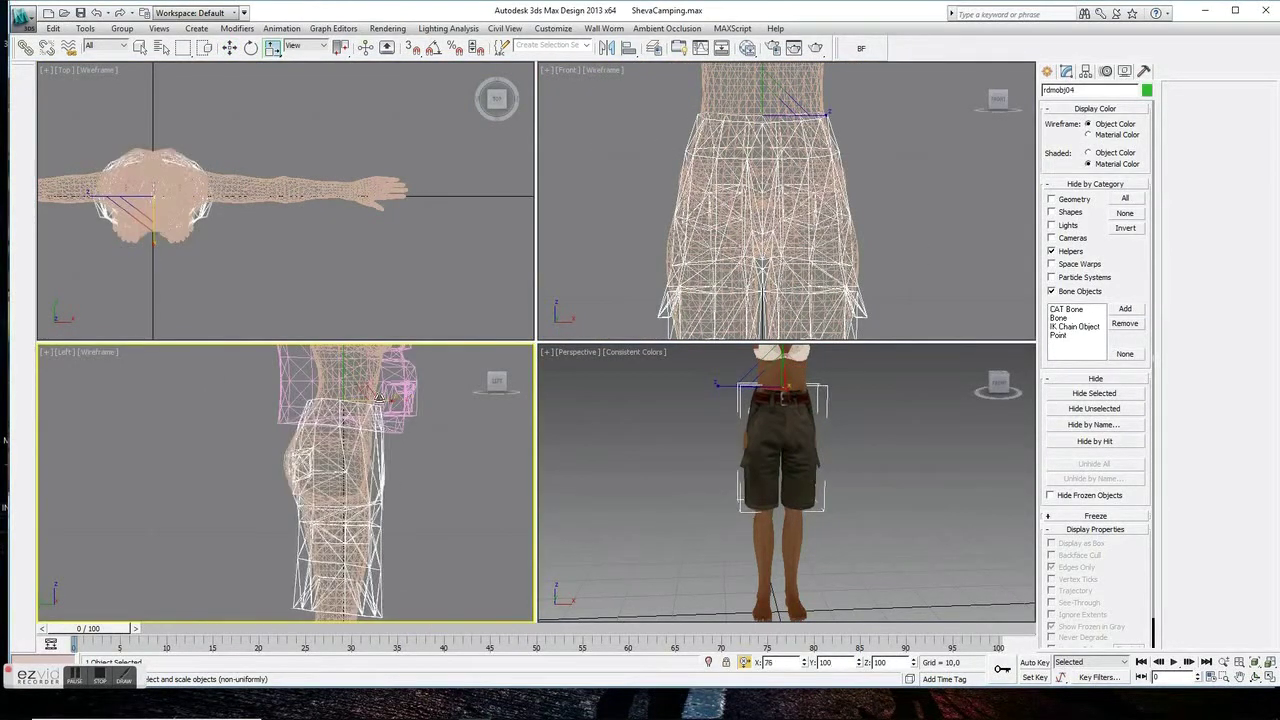
Open the shorts' Editable Mesh settings in the Modify panel
click(229, 48)
scroll(354, 365, up, 2)
scroll(354, 365, up, 2)
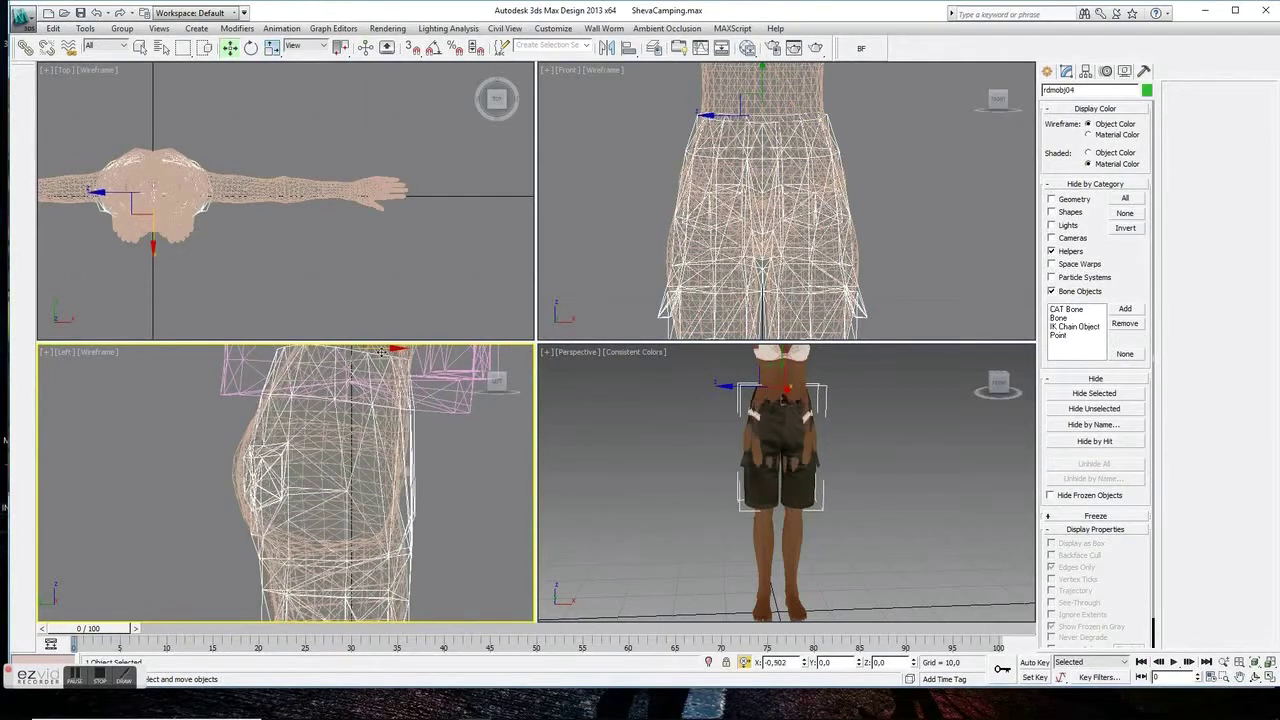
scroll(330, 480, up, 2)
scroll(762, 528, up, 2)
scroll(762, 528, up, 3)
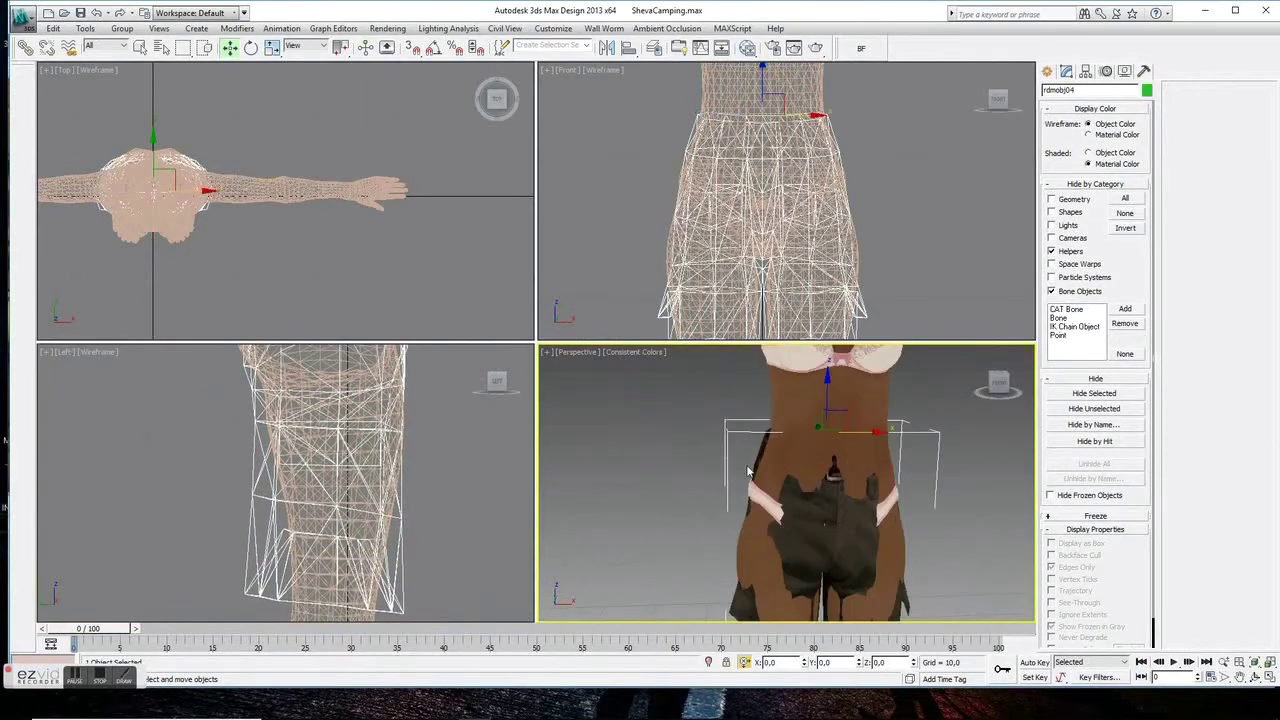
click(1066, 71)
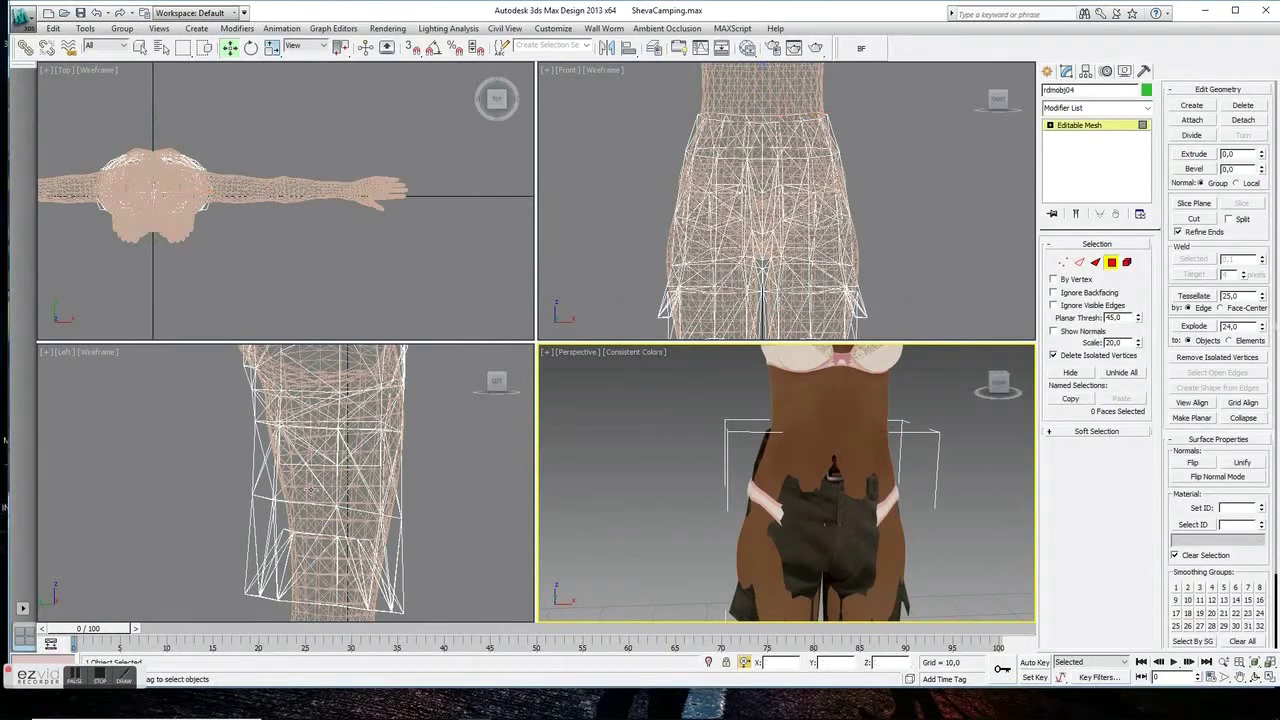
Select the faces on the back of the shorts' leg and shift them sideways along X
scroll(386, 458, up, 3)
click(281, 378)
scroll(229, 440, up, 3)
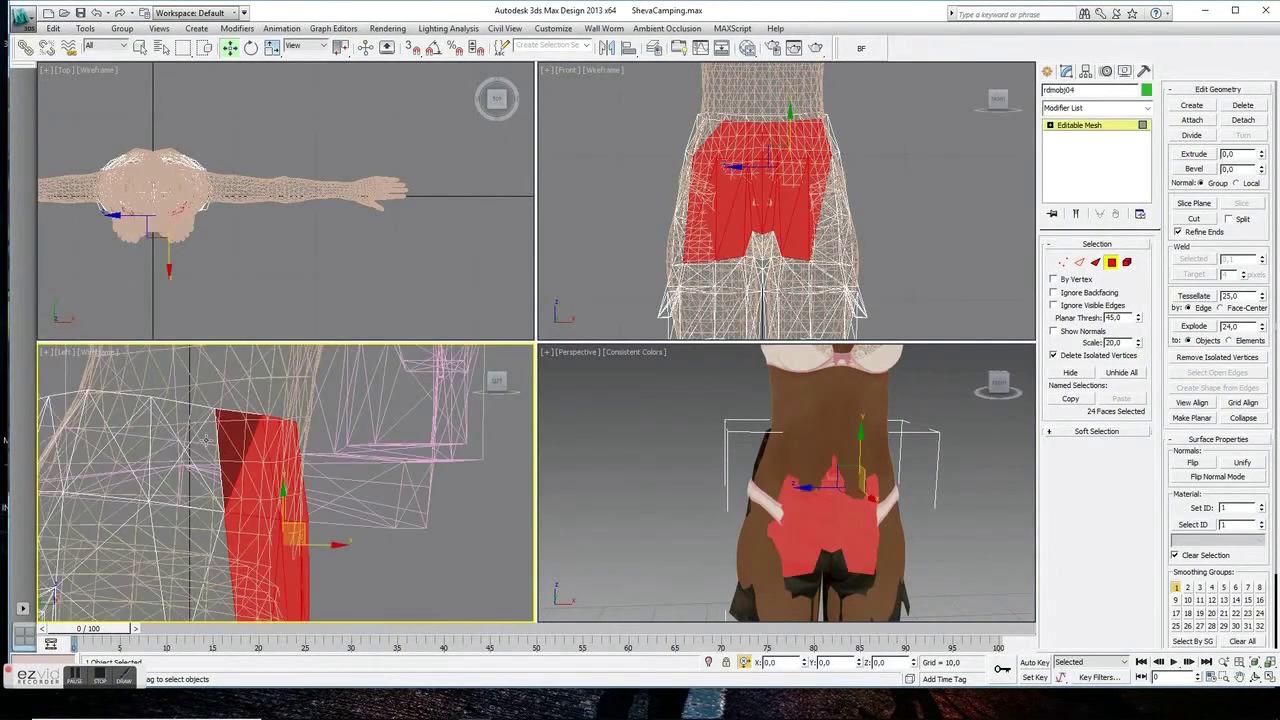
drag(337, 562, 358, 562)
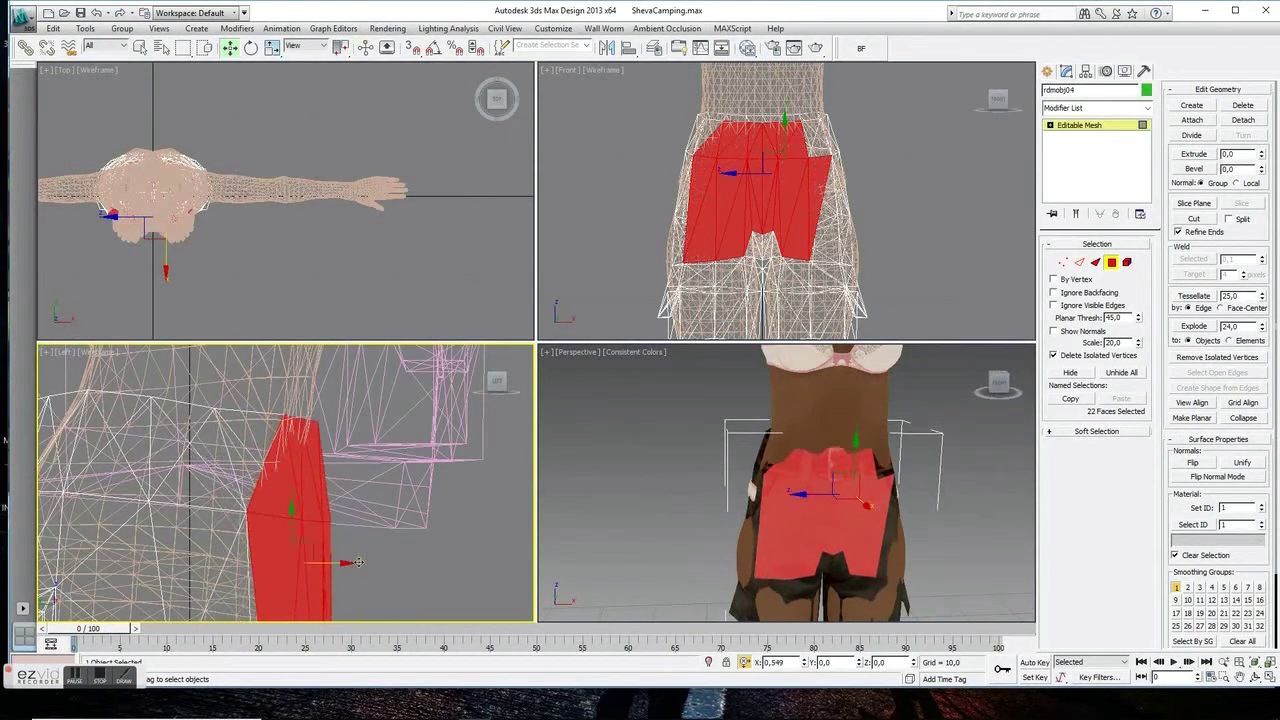
alt+click(317, 455)
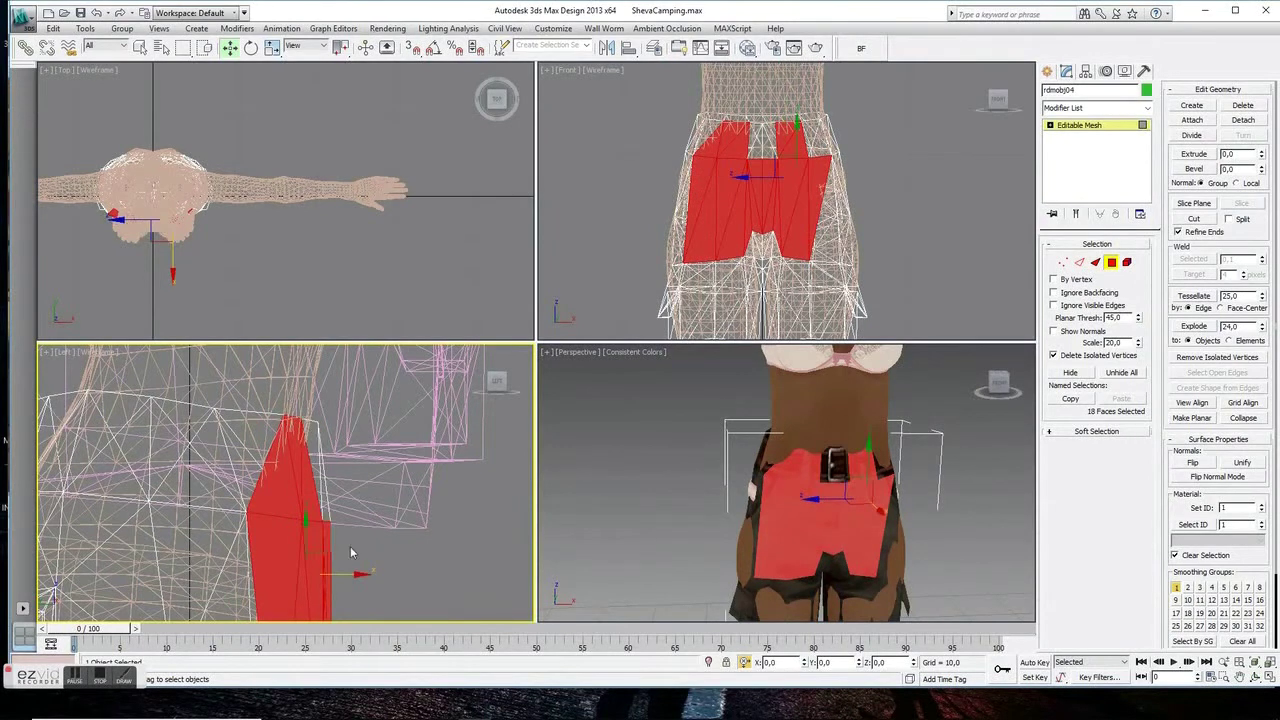
drag(356, 572, 367, 573)
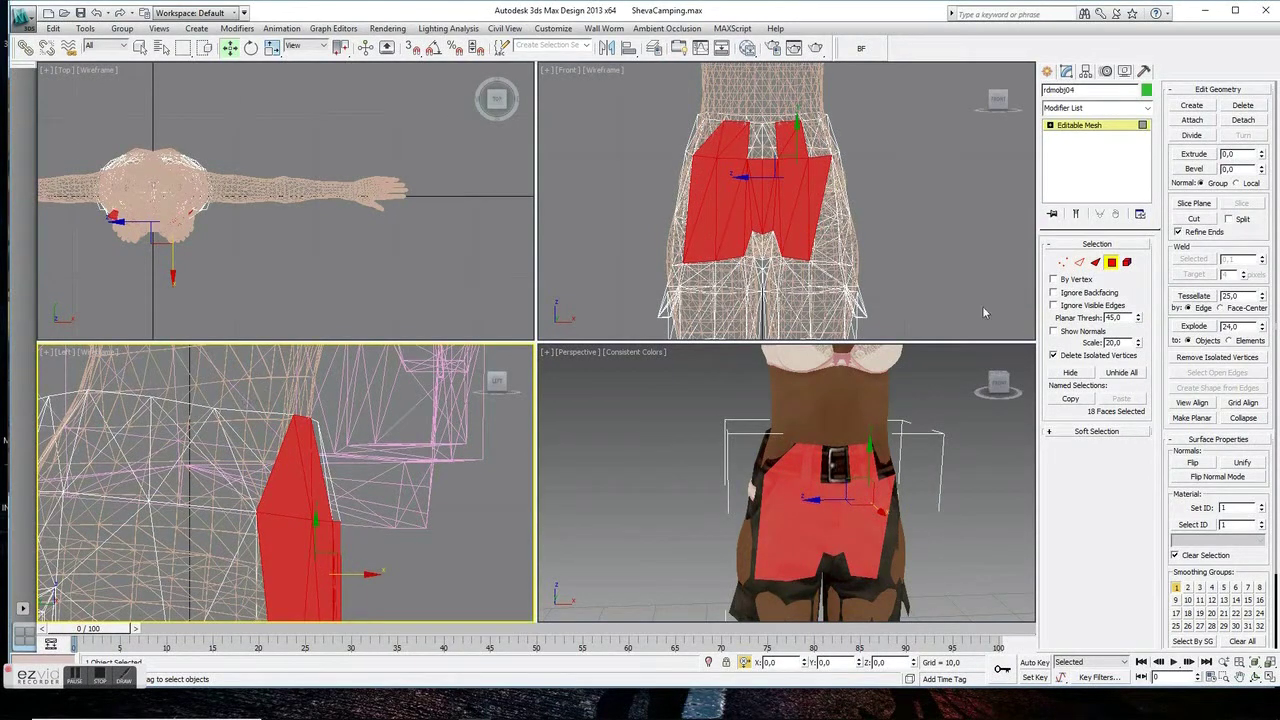
click(1062, 262)
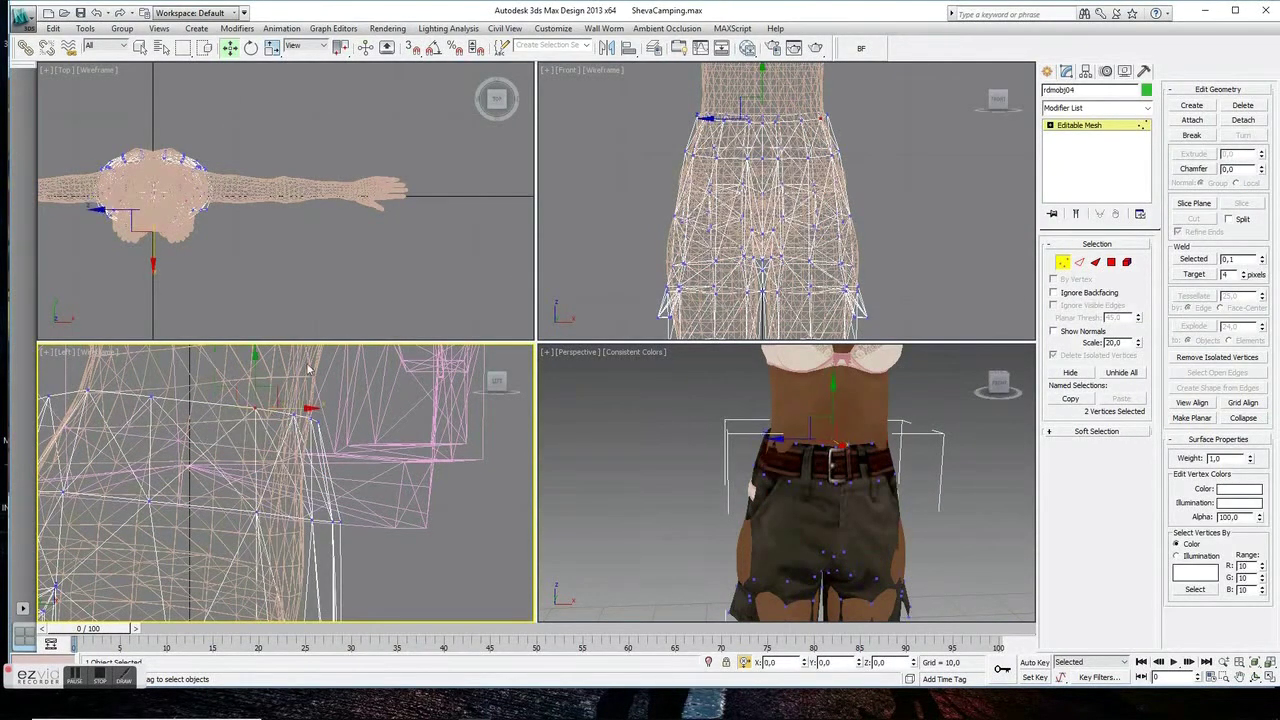
Scale the two waistband vertices slightly outward
scroll(700, 160, up, 3)
key(r)
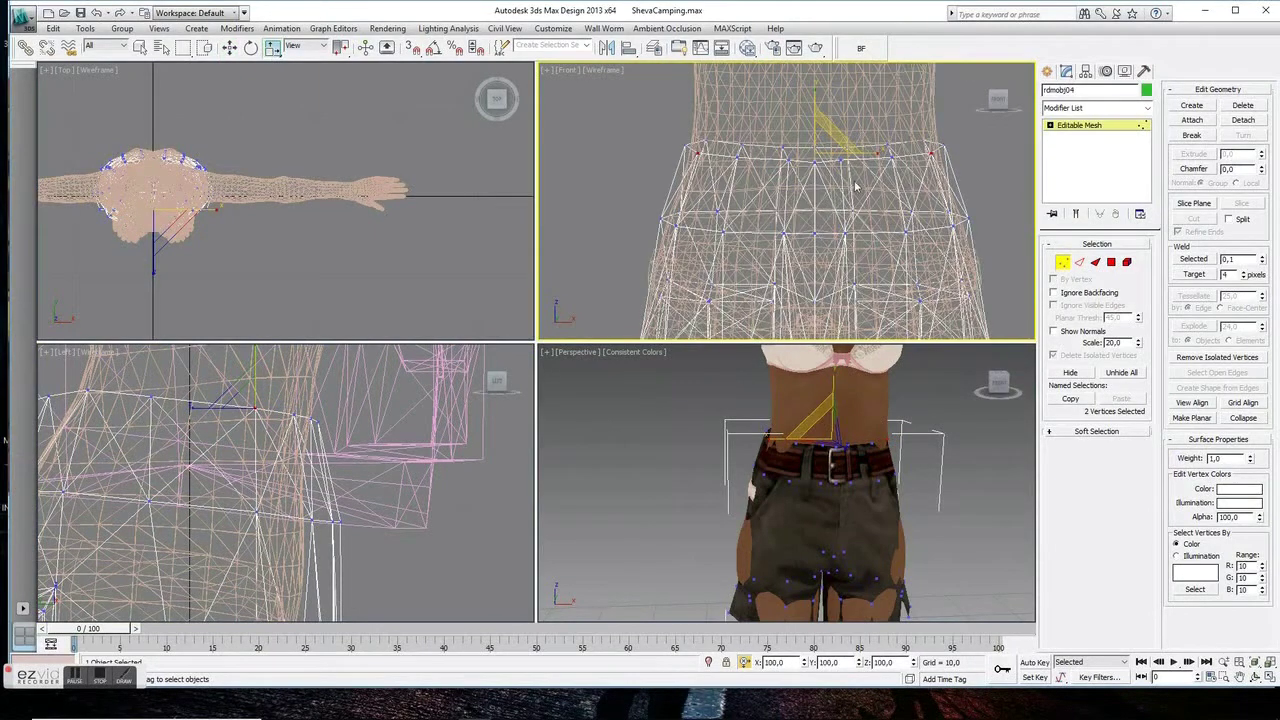
drag(875, 153, 877, 153)
right_click(297, 398)
right_click(860, 146)
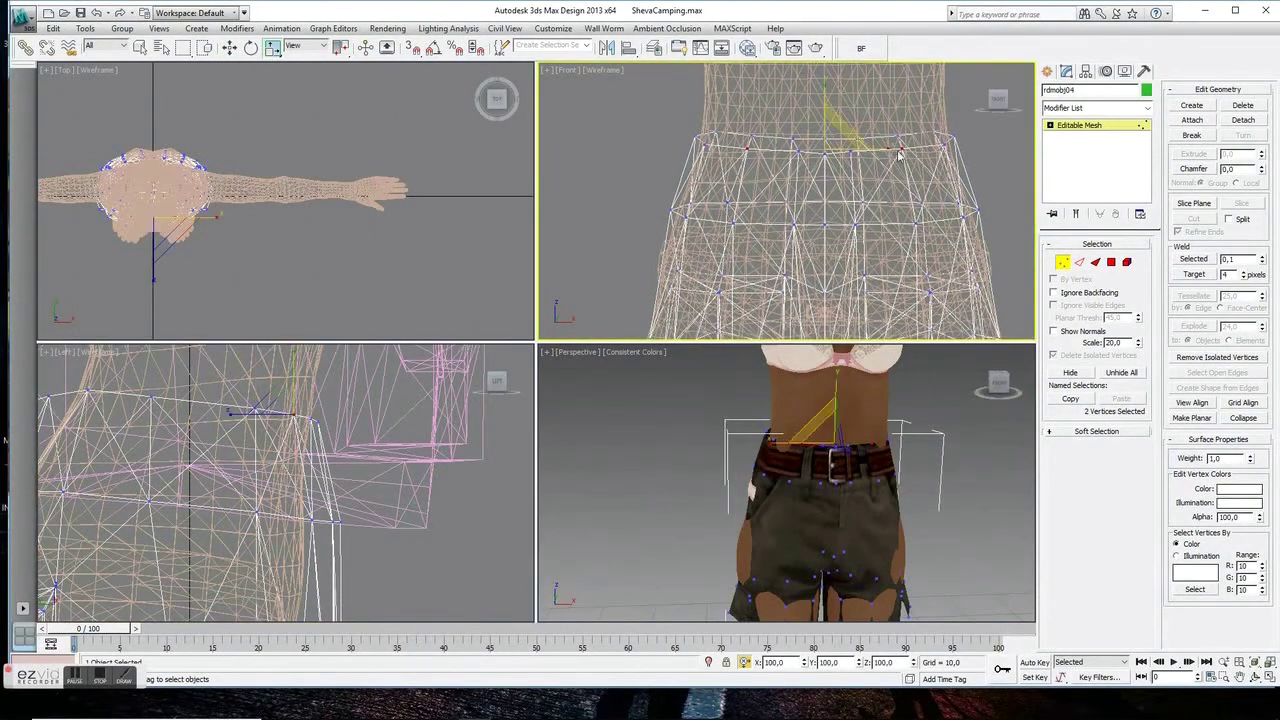
click(900, 152)
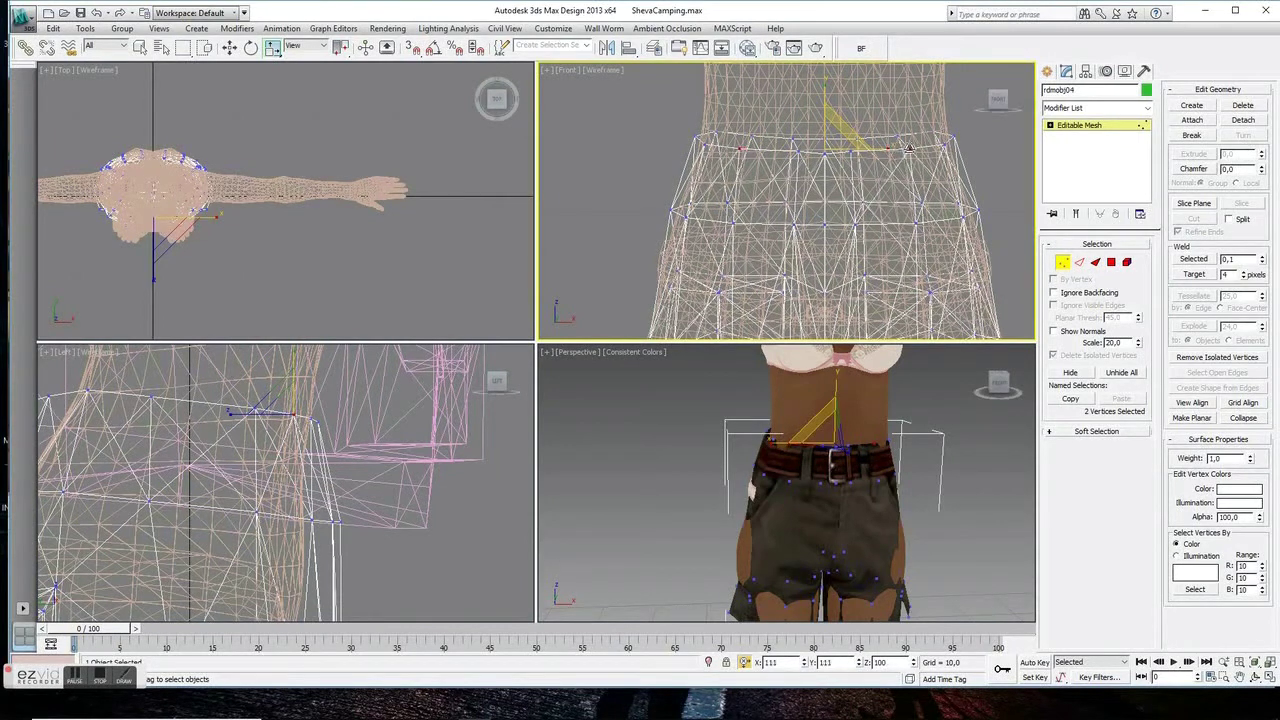
Select the waistband vertices in the side view and lower them
key(w)
right_click(320, 407)
click(324, 425)
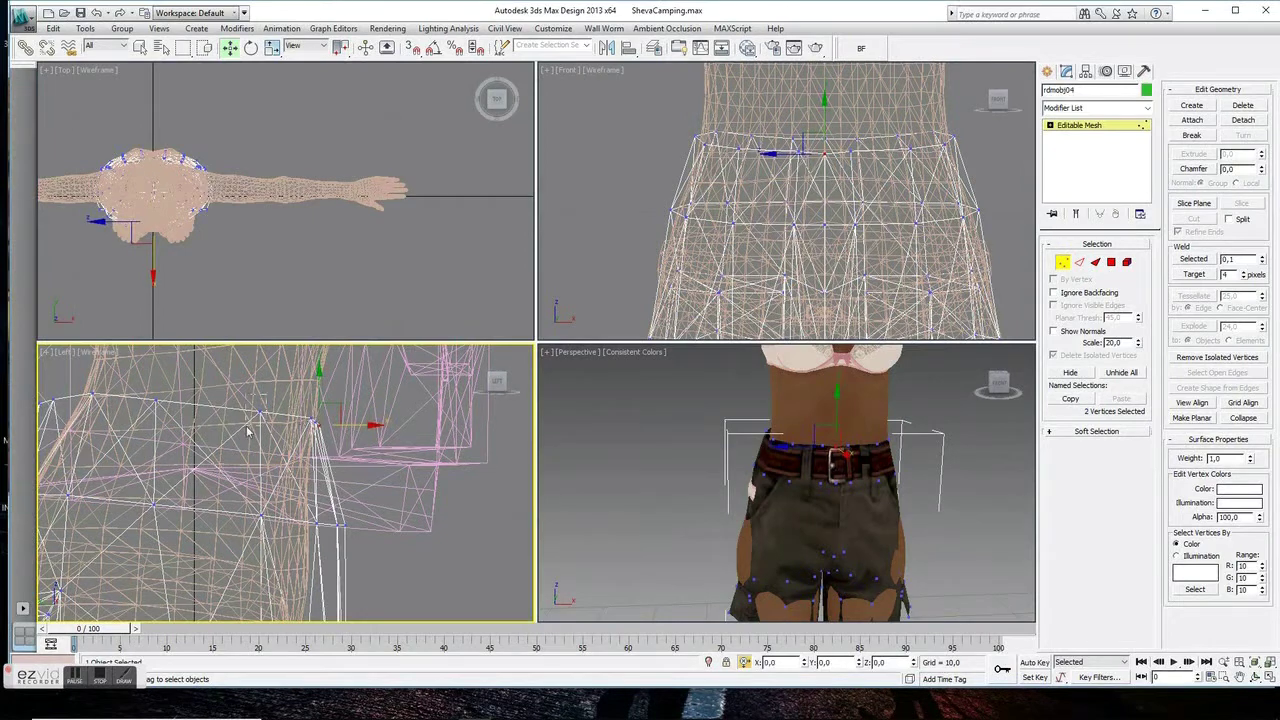
right_click(680, 486)
scroll(680, 486, up, 3)
ctrl+click(165, 374)
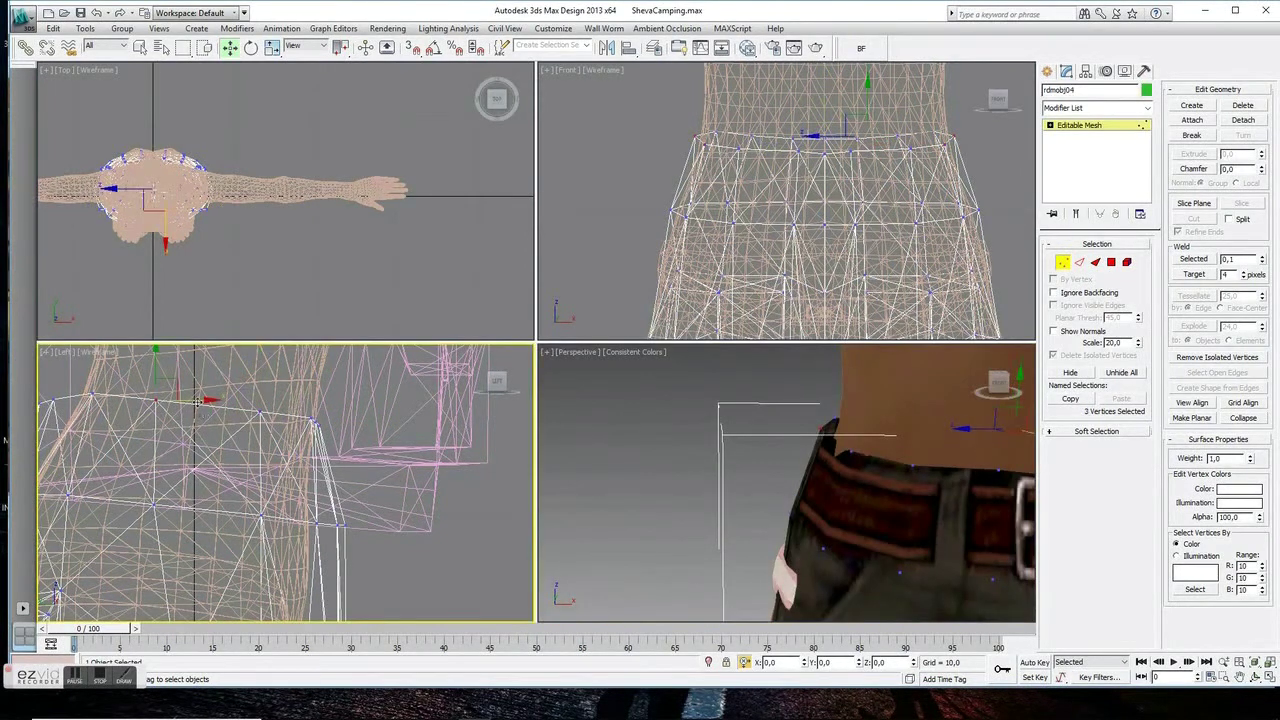
drag(200, 400, 203, 505)
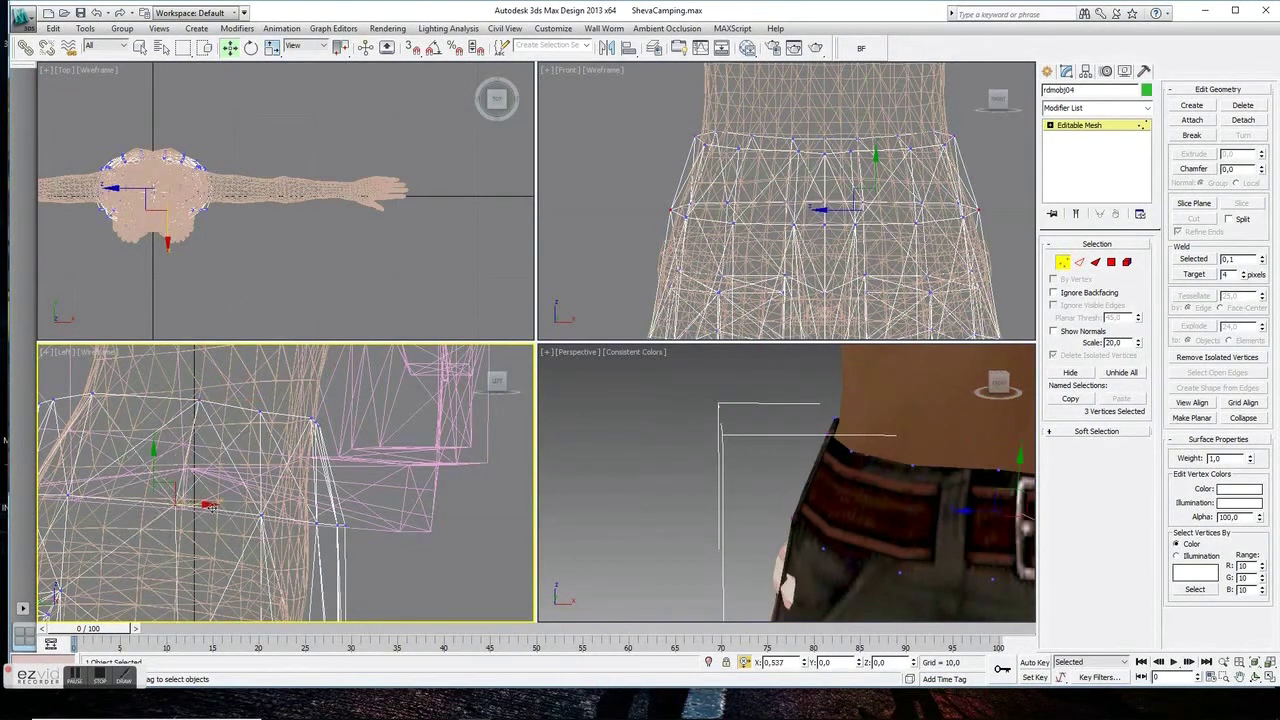
Select three more vertices around the waist of the shorts
middle_drag(203, 505, 295, 517)
click(1256, 677)
mouse_move(880, 470)
mouse_down()
mouse_move(957, 474)
mouse_move(829, 461)
mouse_up()
click(230, 48)
drag(120, 400, 201, 420)
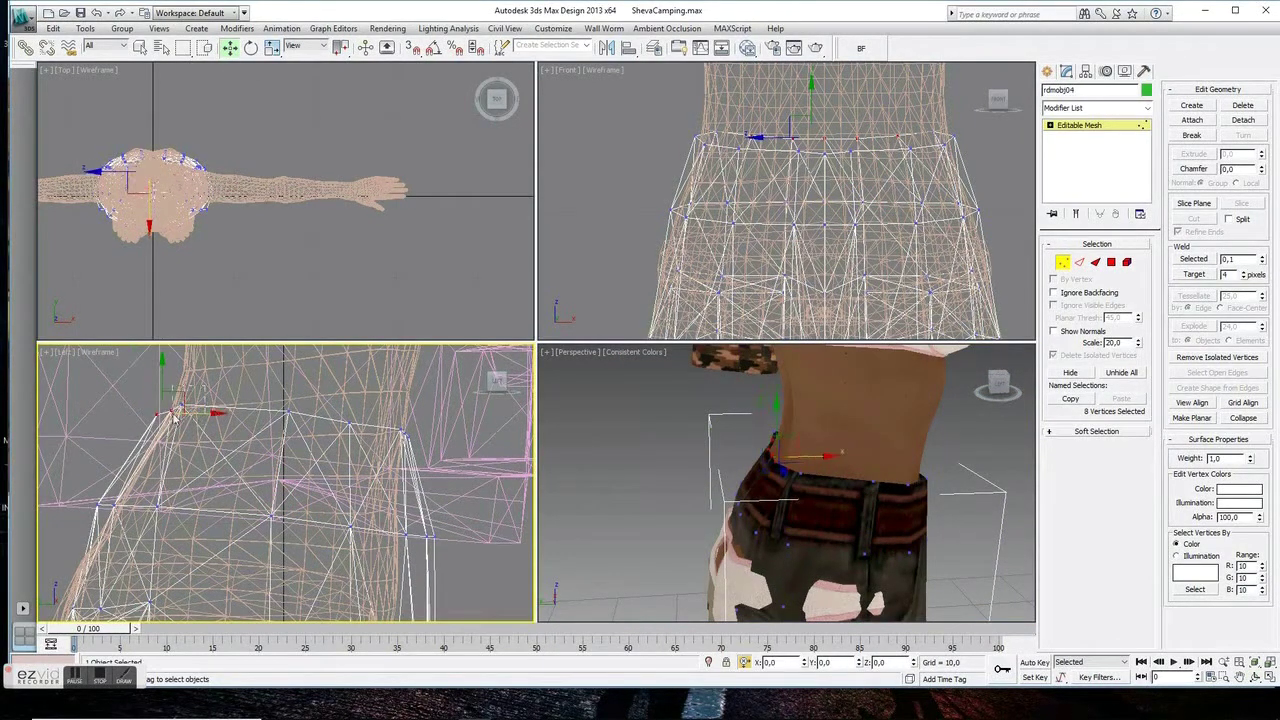
drag(120, 400, 270, 512)
mouse_move(143, 497)
middle_down()
mouse_move(263, 497)
mouse_move(289, 443)
middle_up()
Raise the side pocket vertices and shift them slightly left
drag(175, 440, 280, 595)
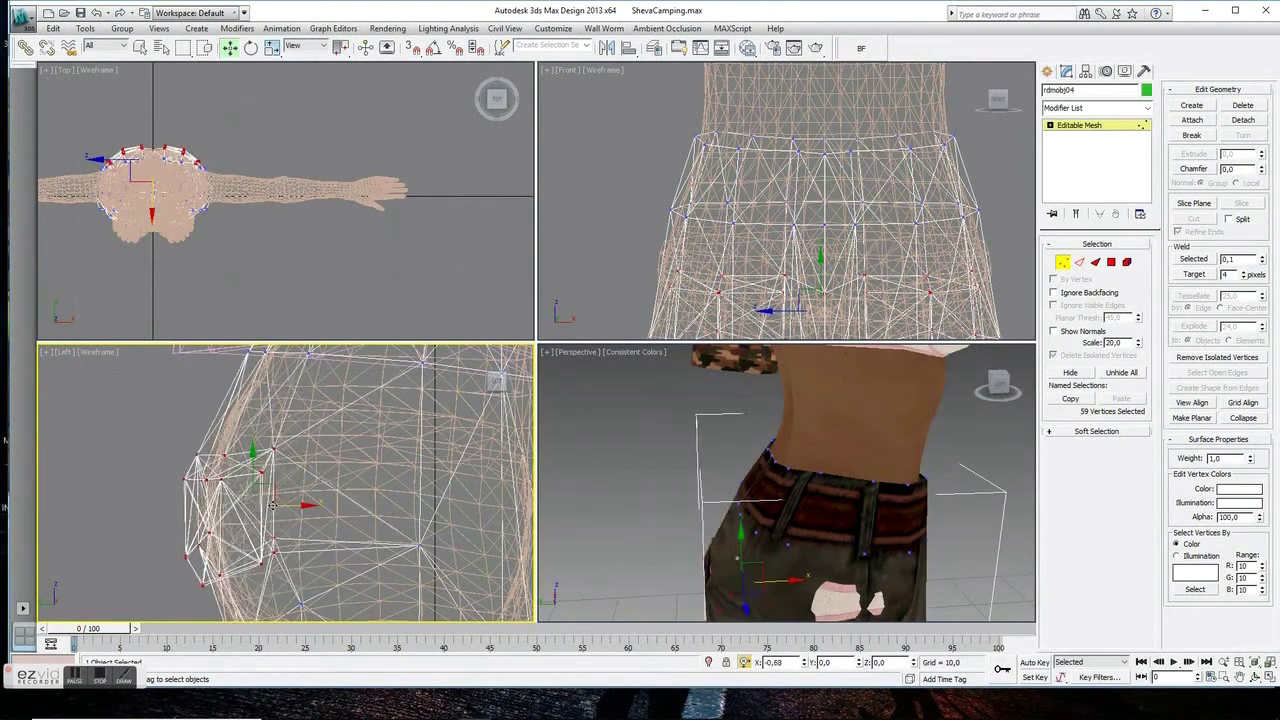
drag(270, 505, 310, 473)
mouse_move(310, 473)
middle_down()
mouse_move(346, 423)
mouse_move(330, 420)
middle_up()
middle_drag(700, 480, 1000, 470)
mouse_move(300, 480)
middle_down()
mouse_move(323, 463)
mouse_move(324, 489)
middle_up()
drag(340, 405, 316, 405)
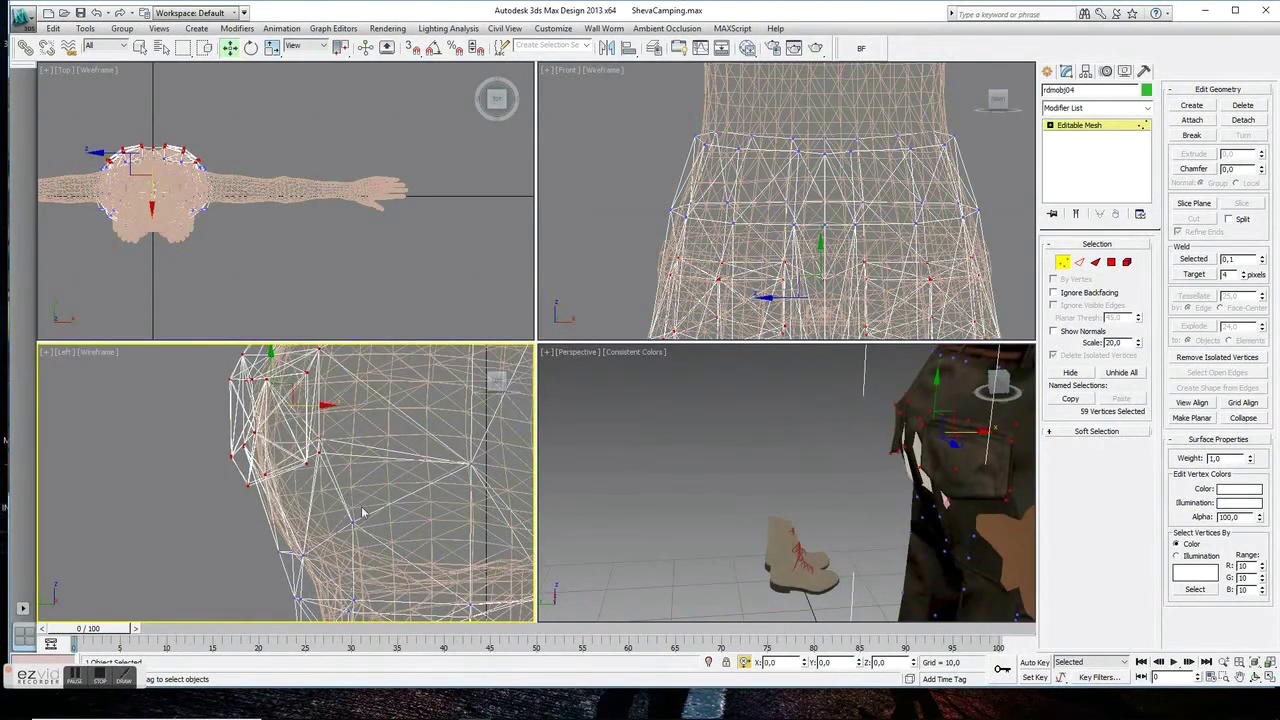
drag(377, 506, 257, 578)
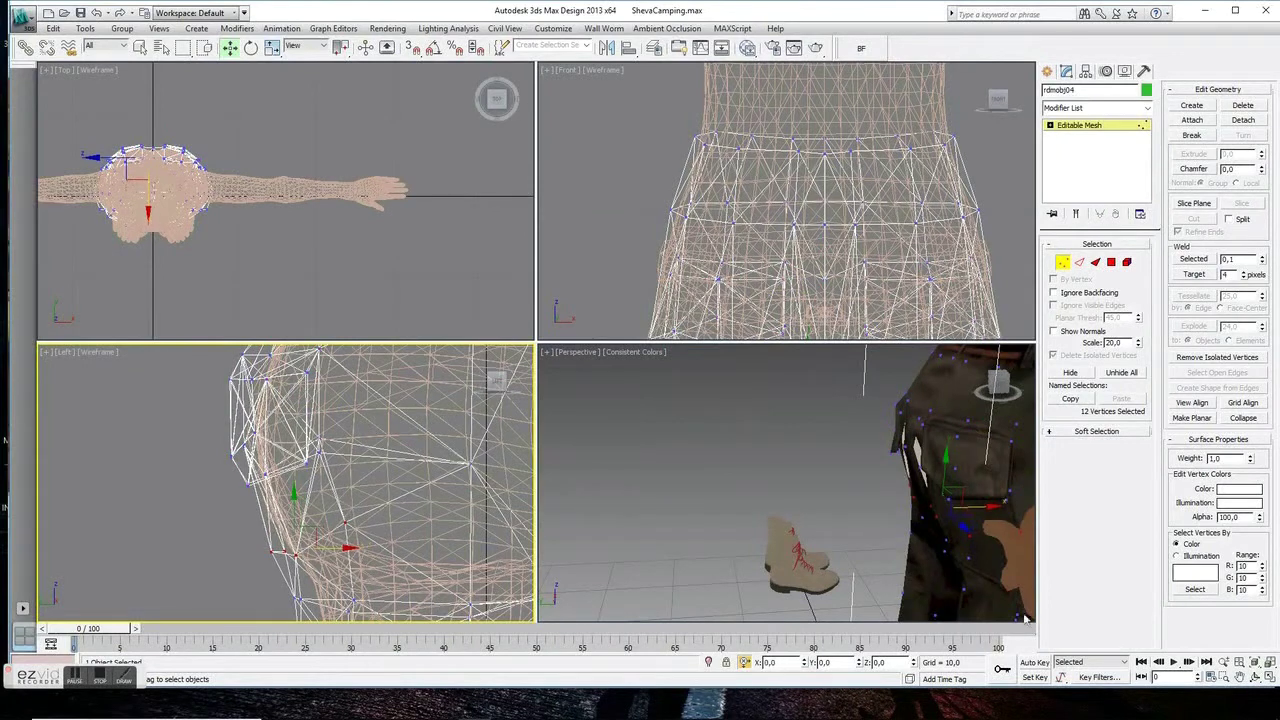
Orbit to the back of the shorts and select hip vertices in the side view
click(1257, 680)
drag(760, 480, 860, 480)
right_click(174, 283)
scroll(750, 137, down, 2)
scroll(750, 137, down, 3)
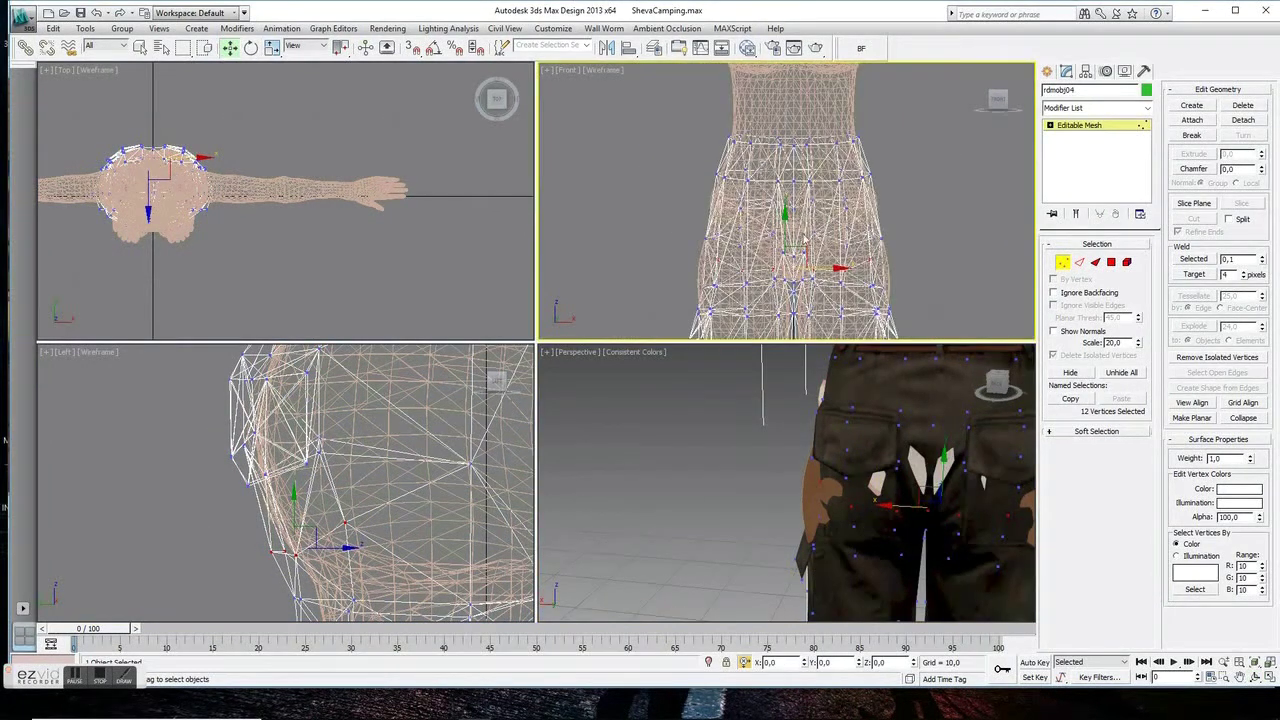
scroll(300, 480, down, 3)
drag(345, 420, 255, 505)
scroll(290, 460, up, 3)
alt+middle_drag(711, 497, 664, 393)
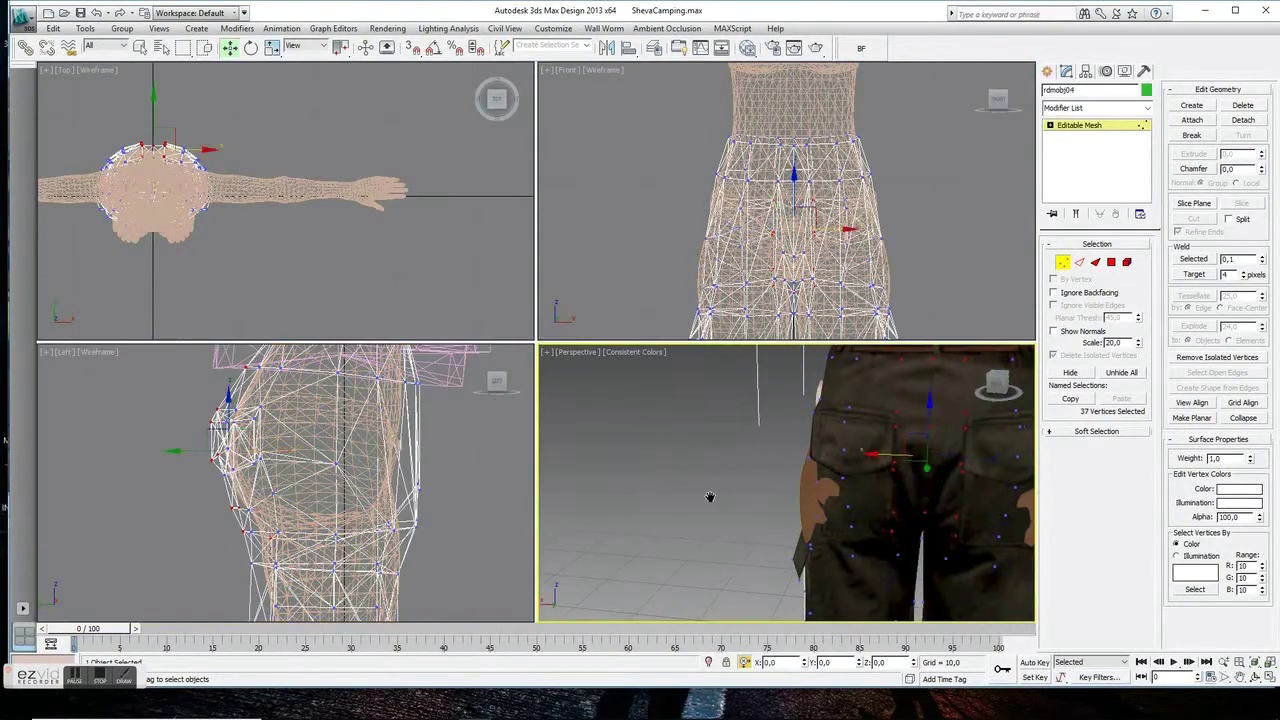
scroll(686, 216, up, 3)
middle_drag(686, 216, 683, 149)
Box-select the hip vertices and move them slightly left along X
drag(720, 303, 724, 306)
drag(148, 408, 270, 507)
drag(290, 594, 290, 594)
middle_drag(786, 215, 786, 211)
drag(754, 237, 712, 268)
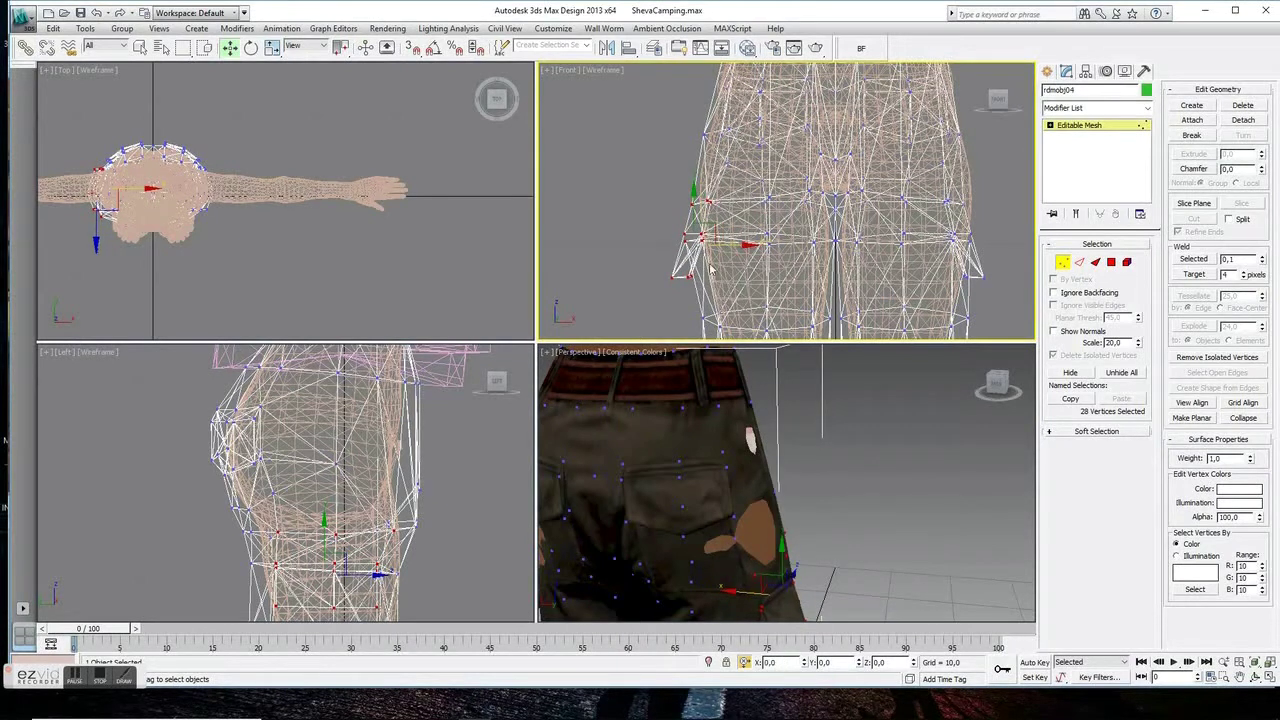
Move eleven hip vertices left to cover skin, then select the stray hip face
click(294, 412)
drag(225, 395, 280, 480)
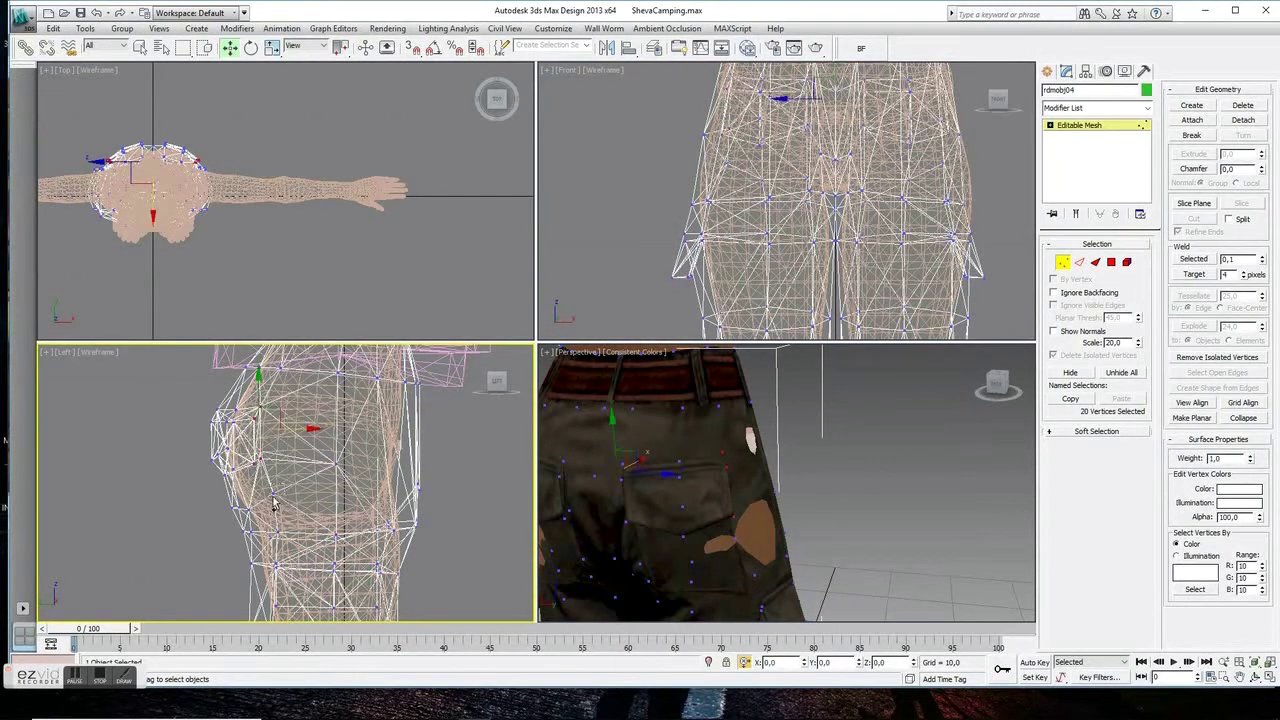
right_click(790, 100)
drag(781, 113, 765, 106)
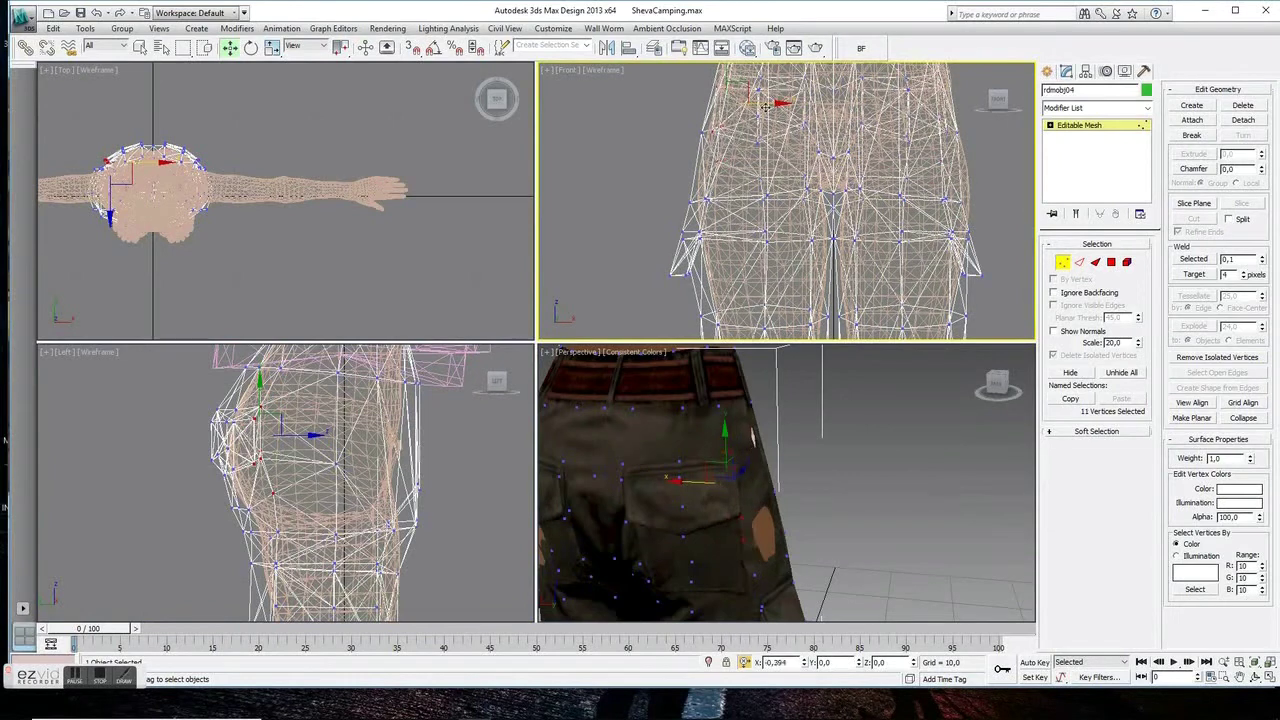
click(1111, 262)
click(768, 530)
Nudge stray face 108 slightly along X and weld the shorts' selected vertices
right_click(733, 170)
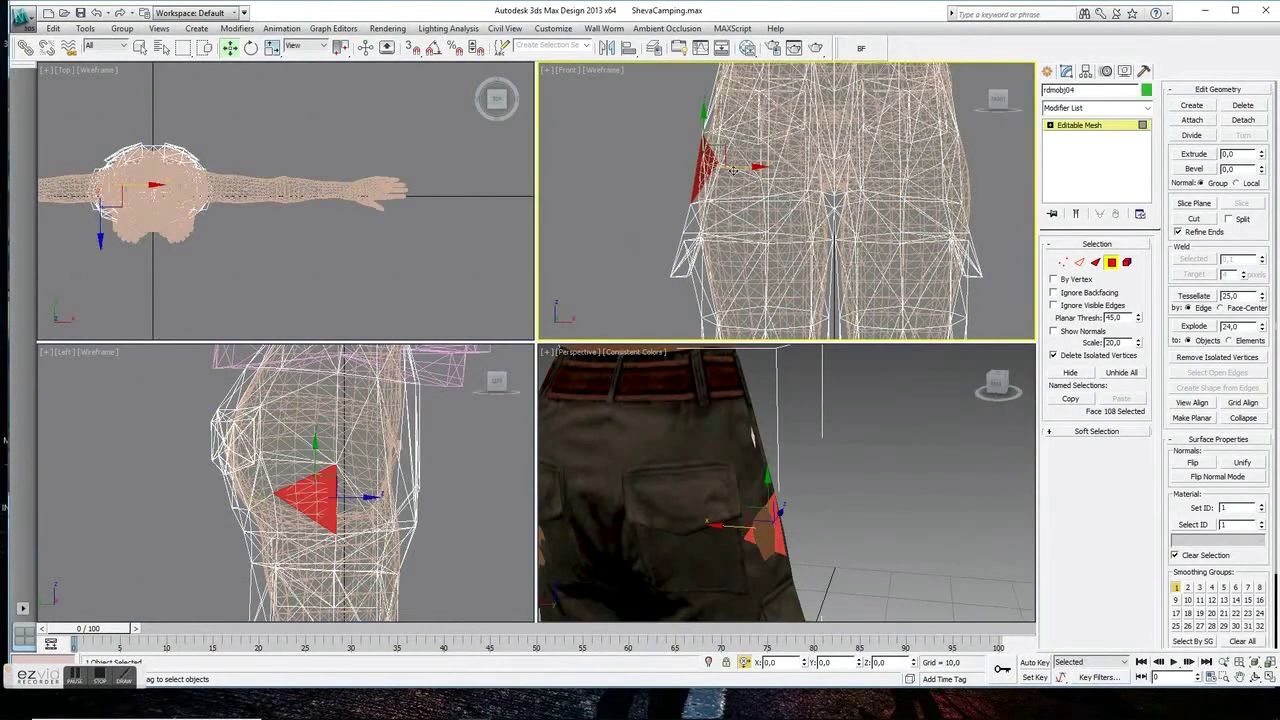
drag(733, 168, 733, 170)
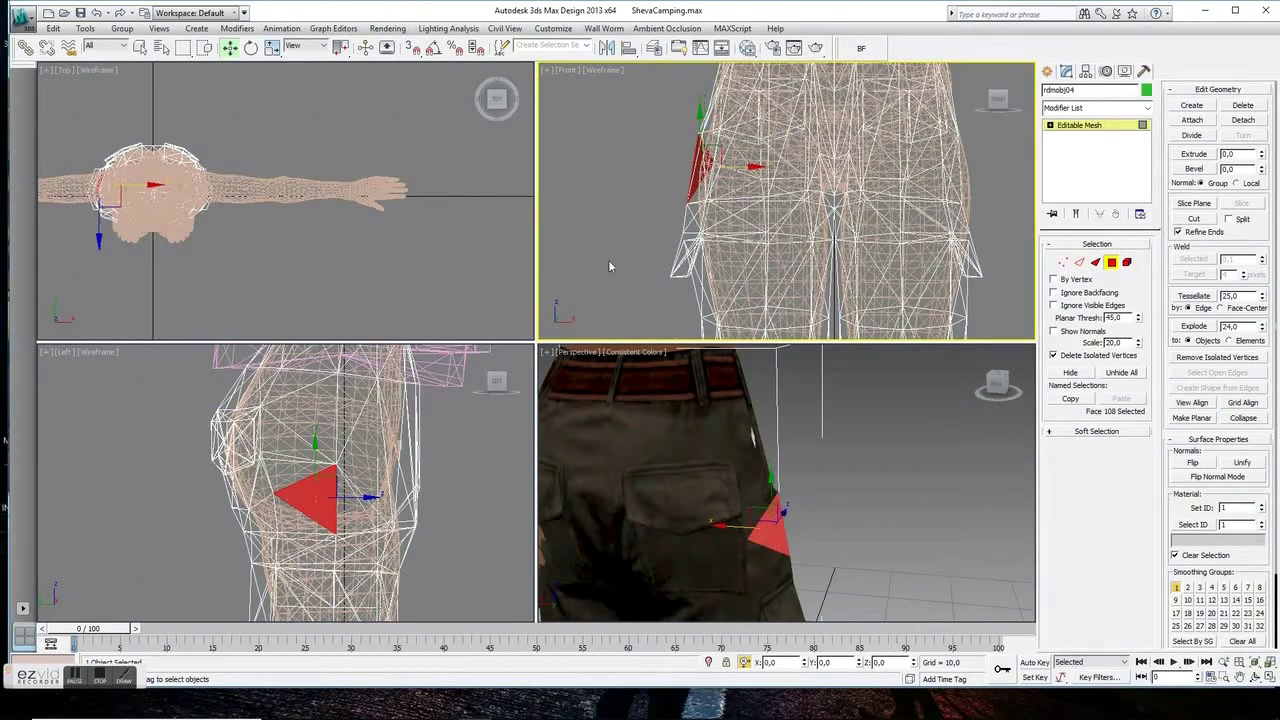
right_click(320, 480)
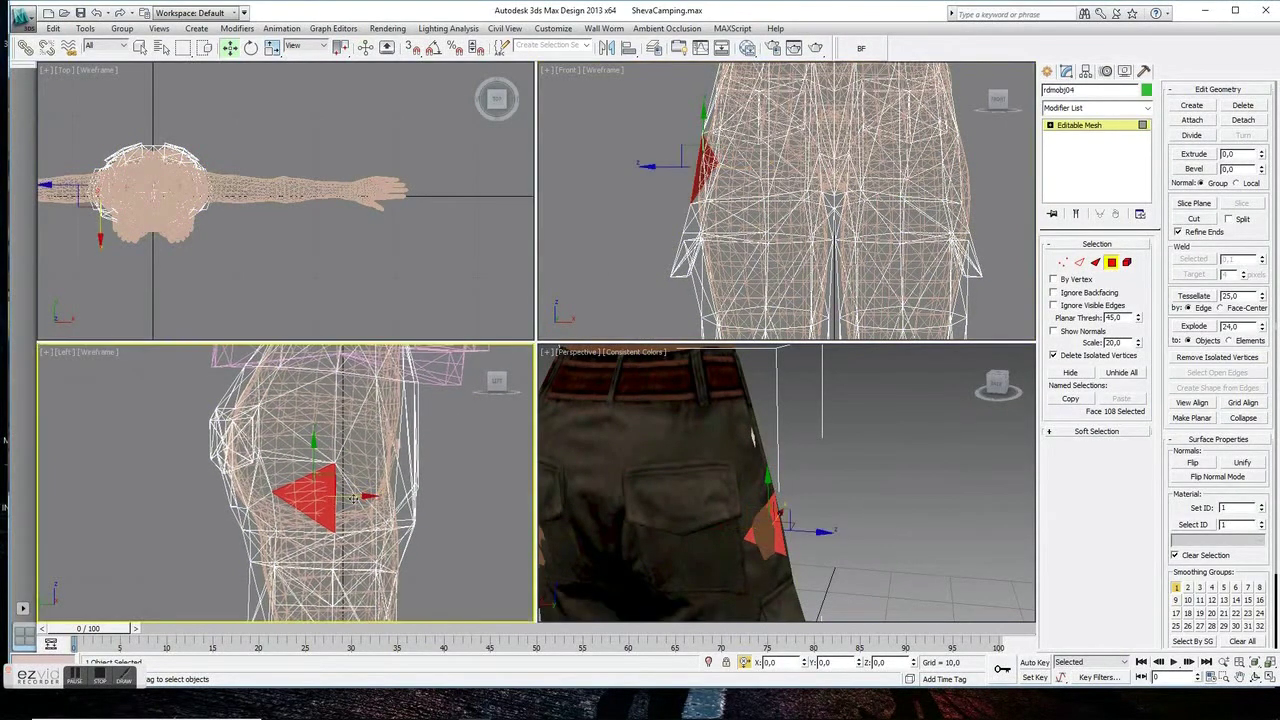
click(1062, 262)
right_click(428, 186)
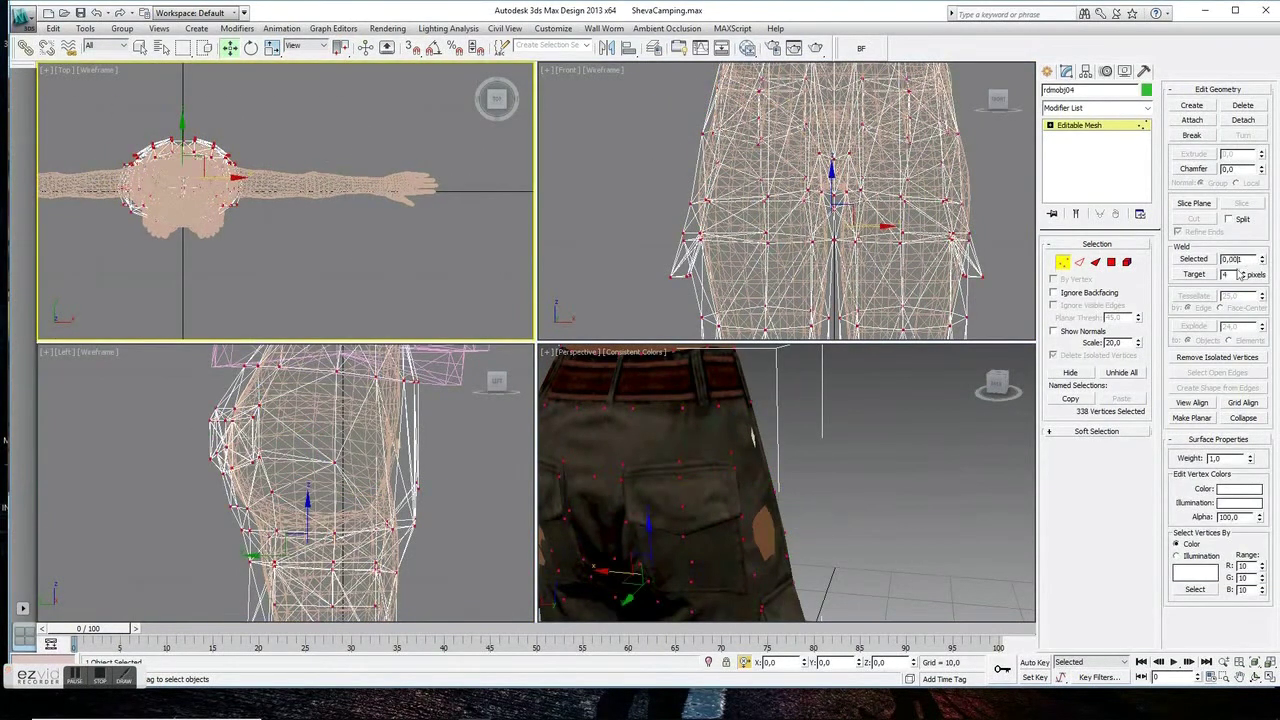
click(1195, 260)
Select face 88 at the hip and orbit the view around the hips
click(1095, 262)
right_click(340, 434)
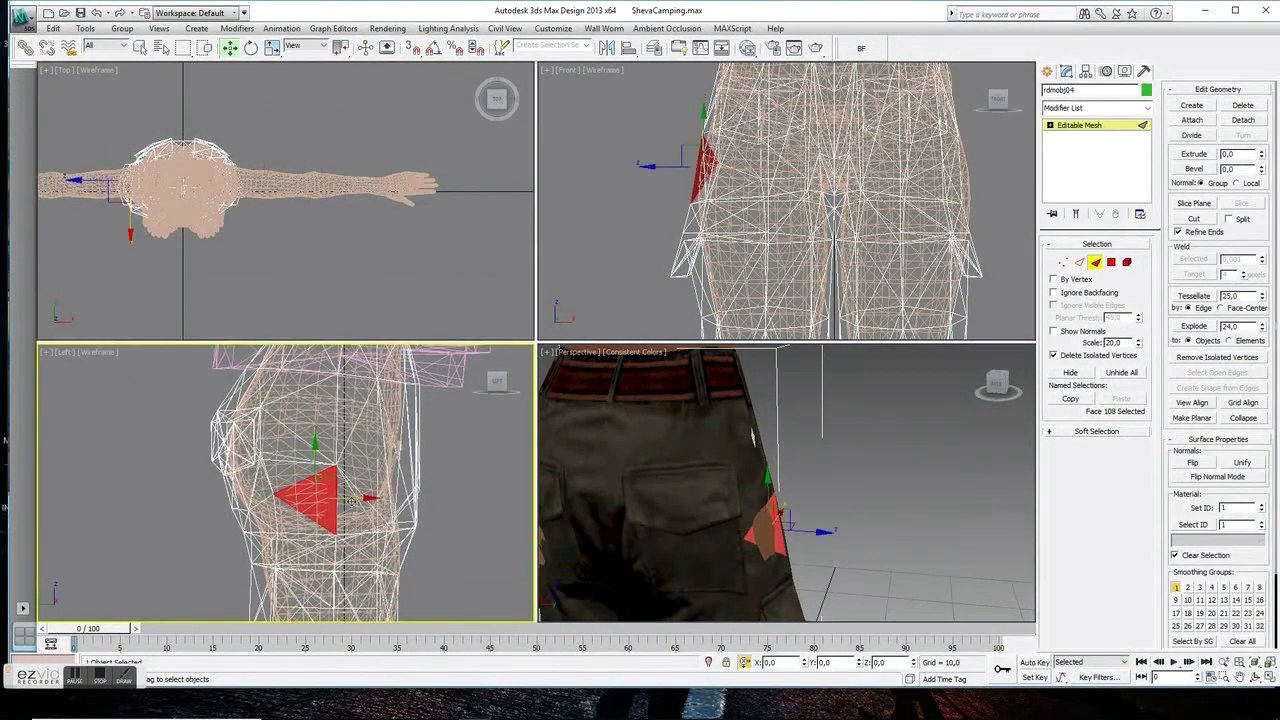
click(747, 432)
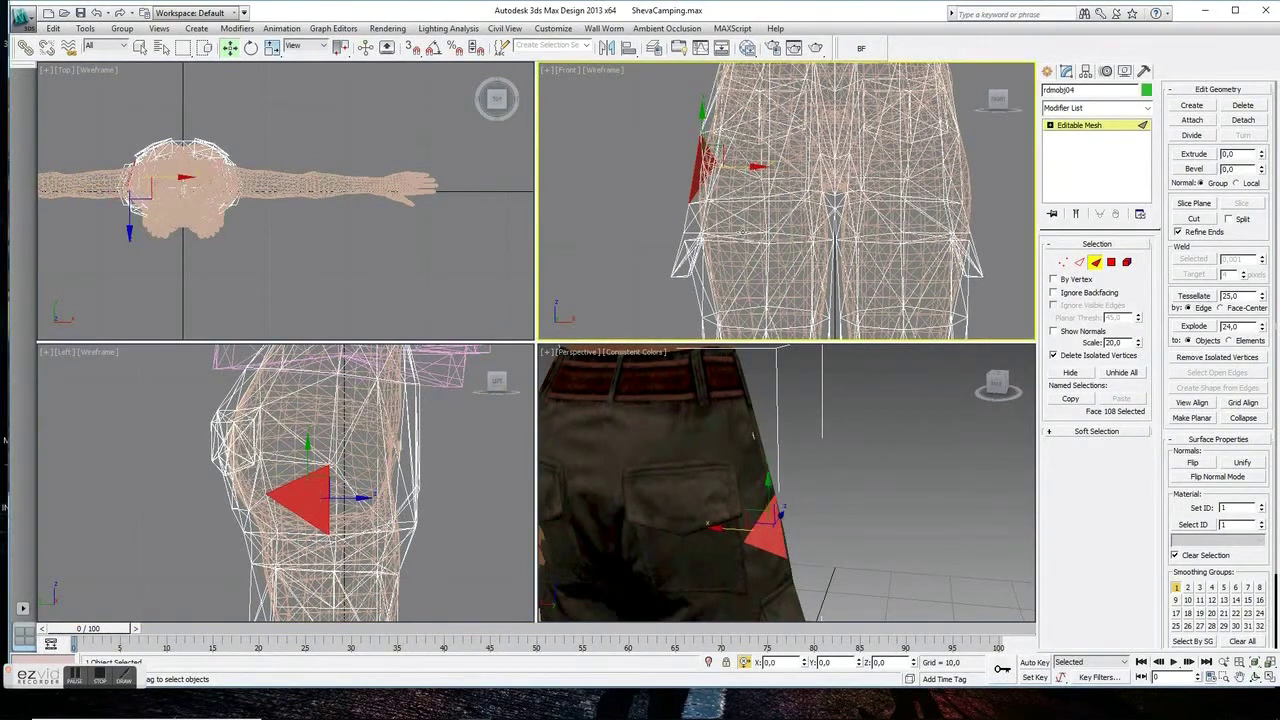
middle_drag(800, 150, 800, 212)
mouse_move(813, 453)
middle_down()
mouse_move(864, 355)
mouse_move(940, 400)
mouse_move(800, 480)
mouse_move(734, 491)
middle_up()
click(228, 52)
Box-select the side vertices in the Front view and move them left along X
key(1)
right_click(911, 146)
drag(851, 271, 855, 272)
middle_drag(906, 262, 893, 229)
ctrl+drag(836, 281, 893, 200)
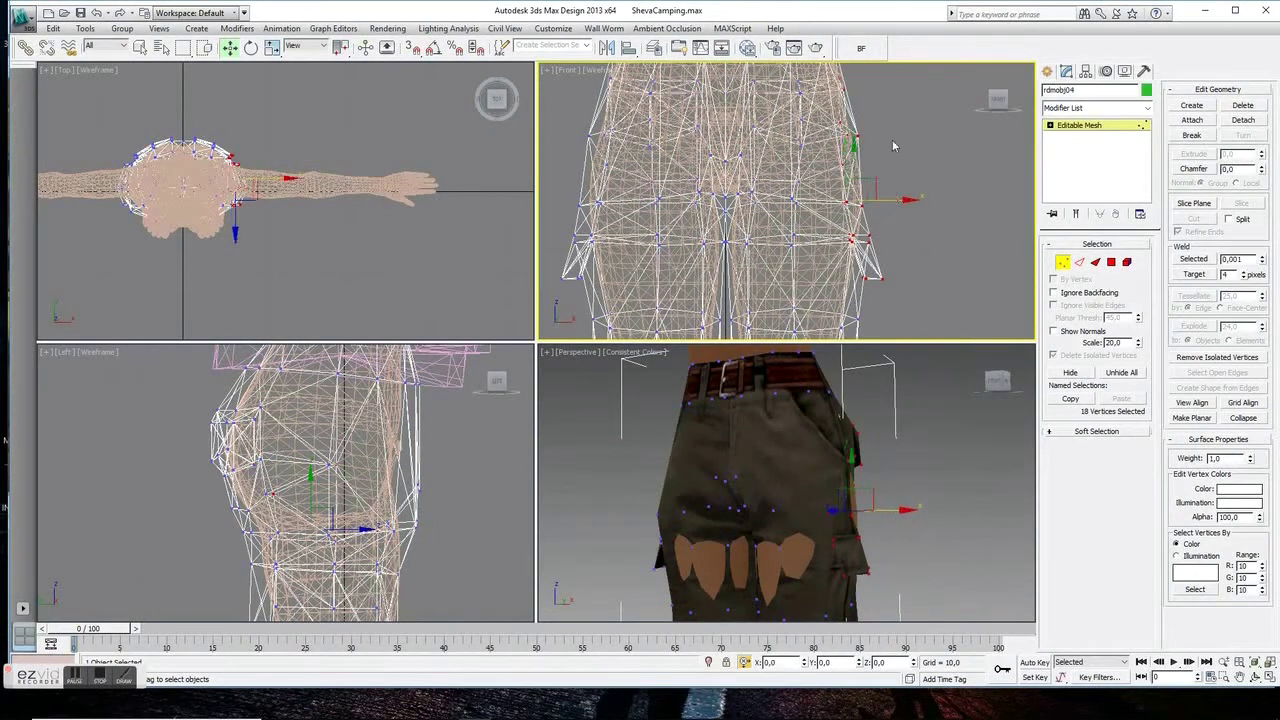
alt+drag(835, 110, 898, 163)
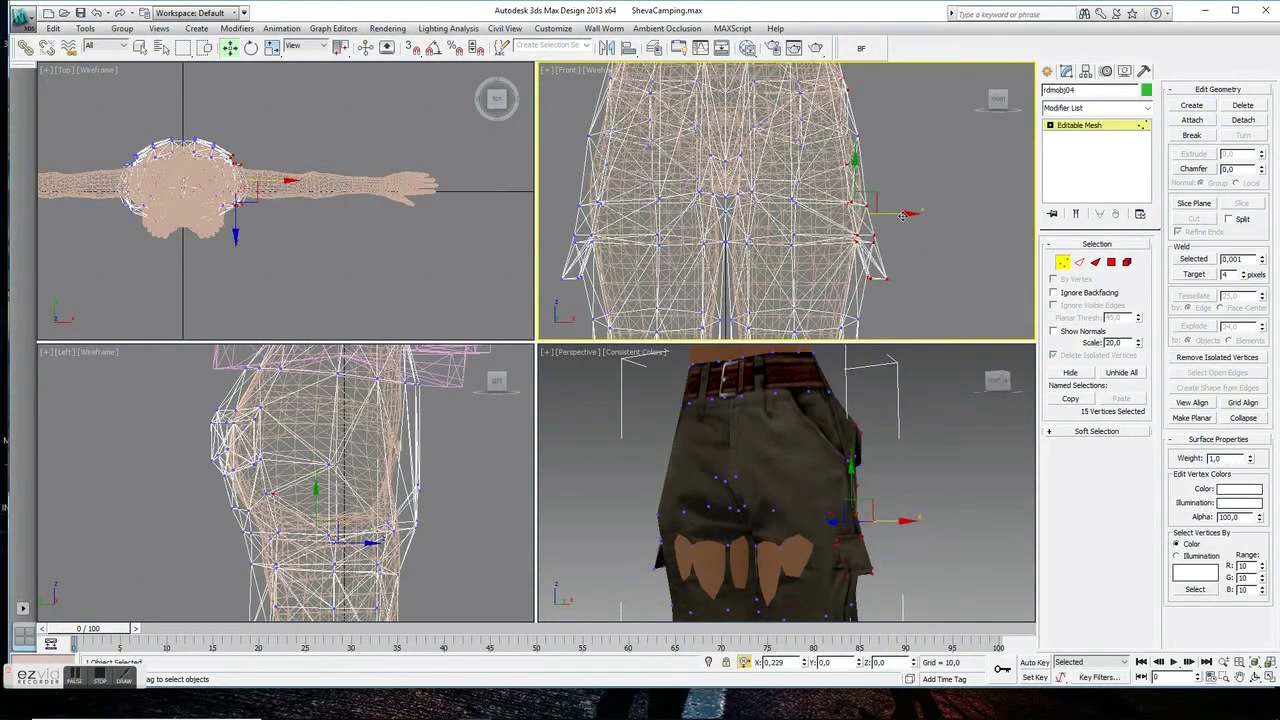
mouse_move(822, 228)
alt+mouse_down()
mouse_move(892, 200)
mouse_move(884, 226)
alt+mouse_up()
drag(875, 75, 820, 170)
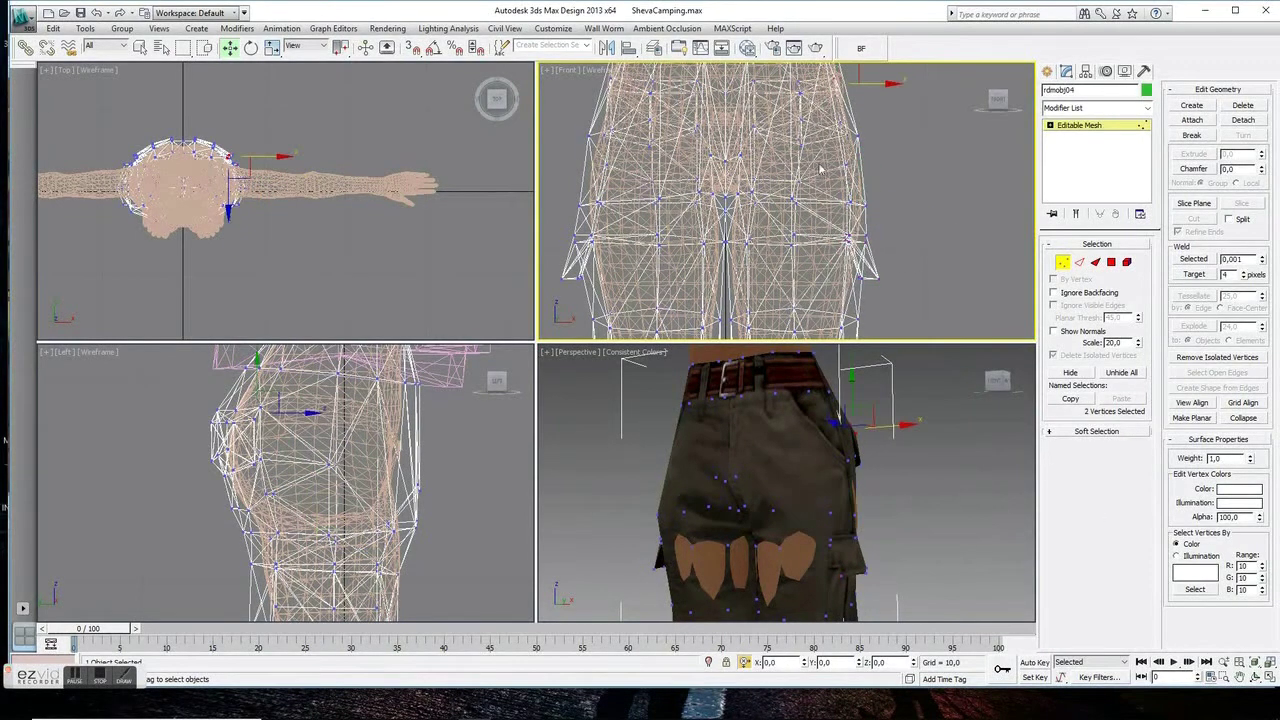
Move the two upper side vertices inward
click(1255, 677)
drag(760, 470, 820, 441)
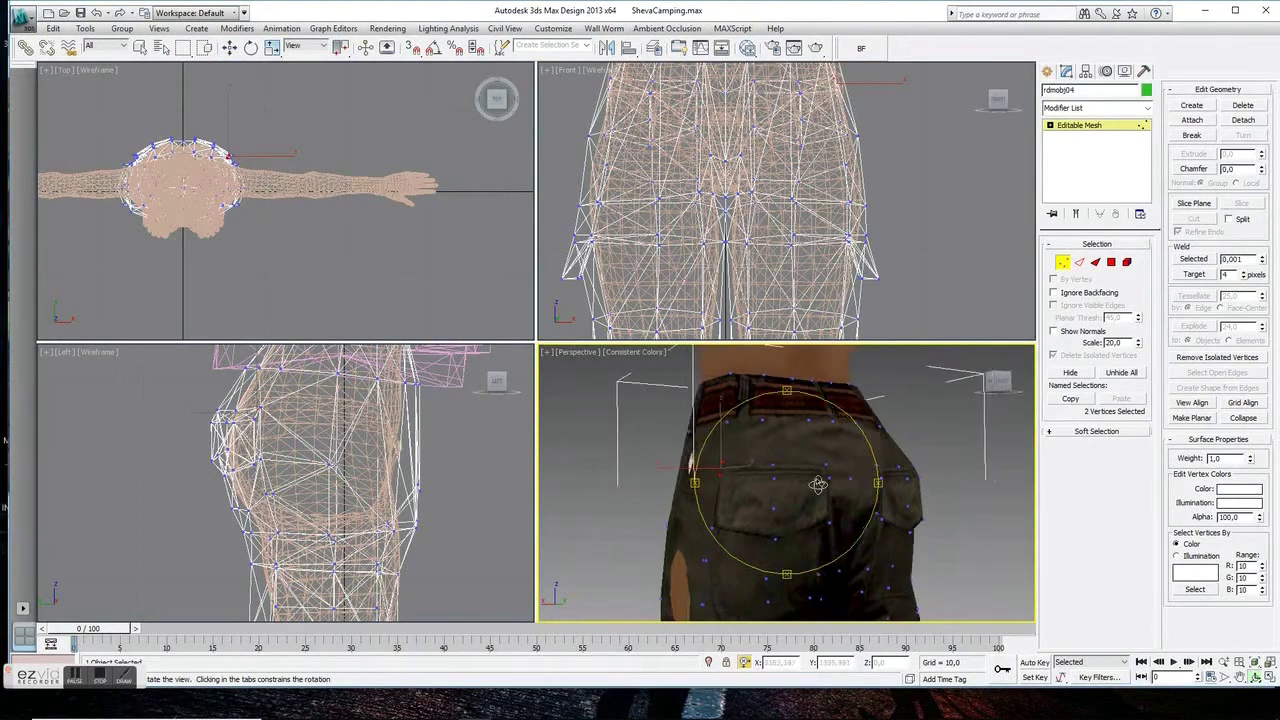
click(230, 48)
scroll(870, 220, down, 2)
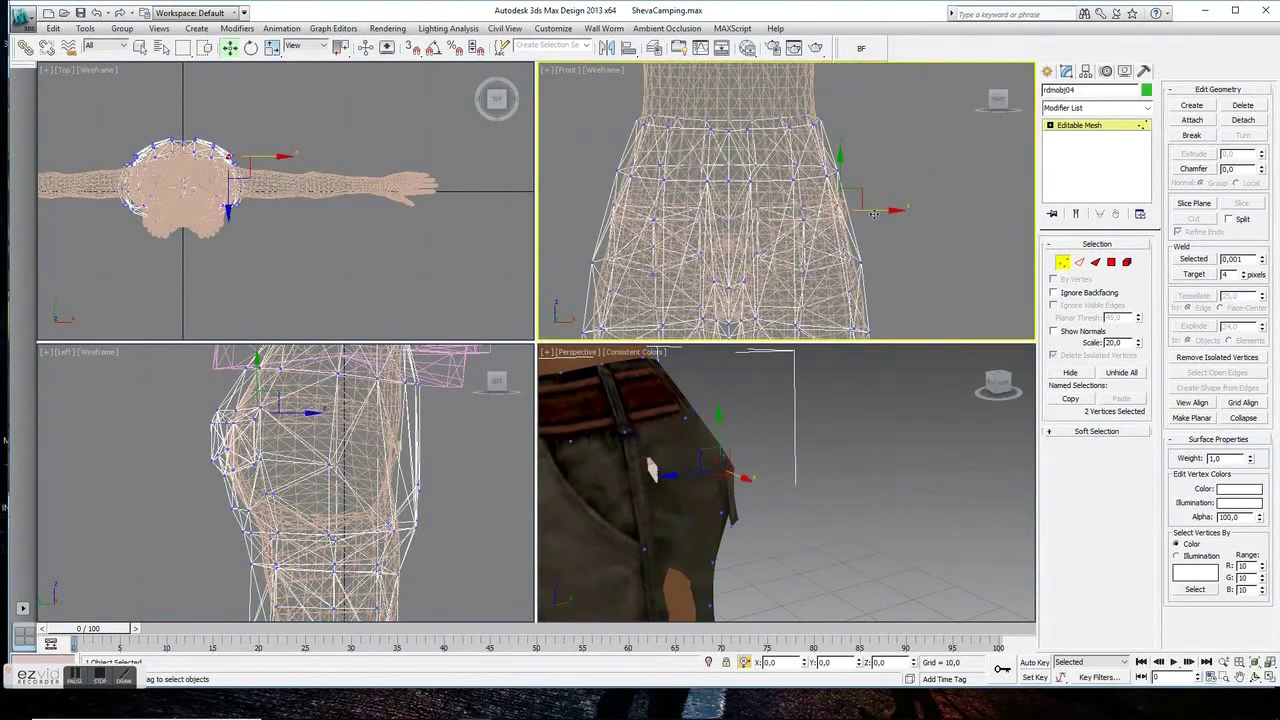
drag(862, 212, 870, 220)
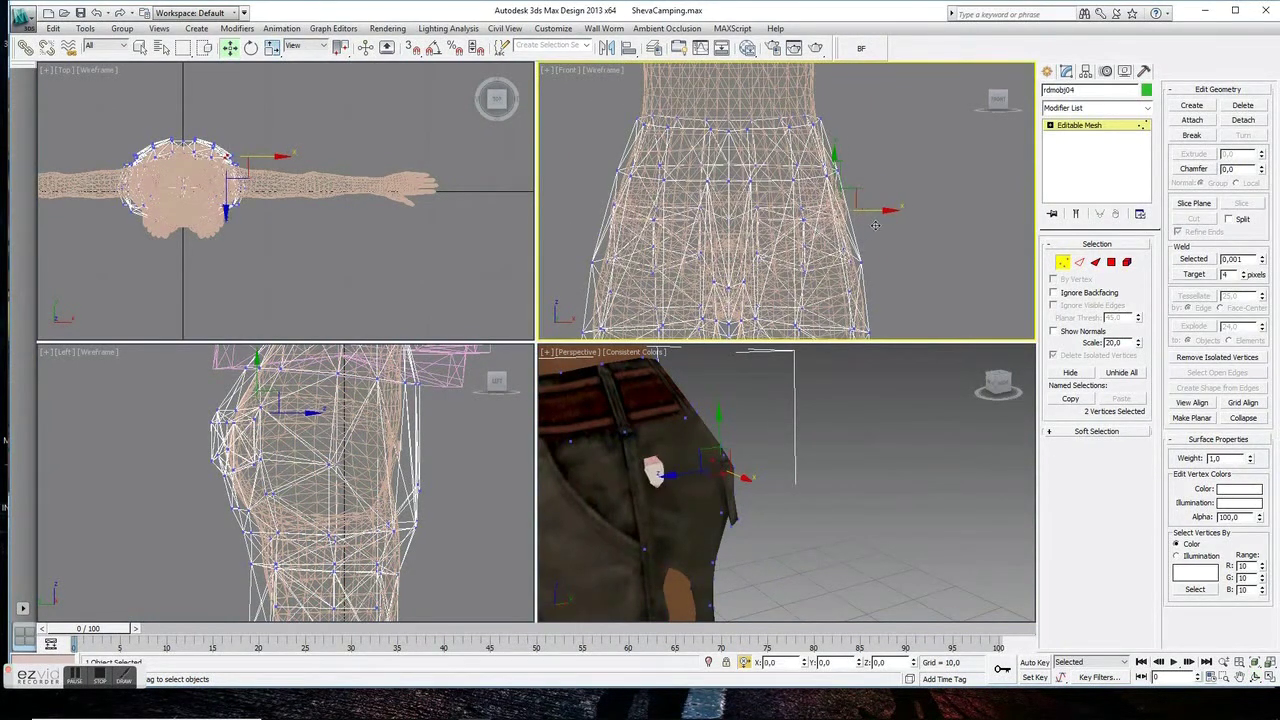
Select the eight faces at the back of both legs and move them inward
alt+middle_drag(760, 450, 777, 386)
click(1111, 261)
click(749, 465)
ctrl+click(709, 480)
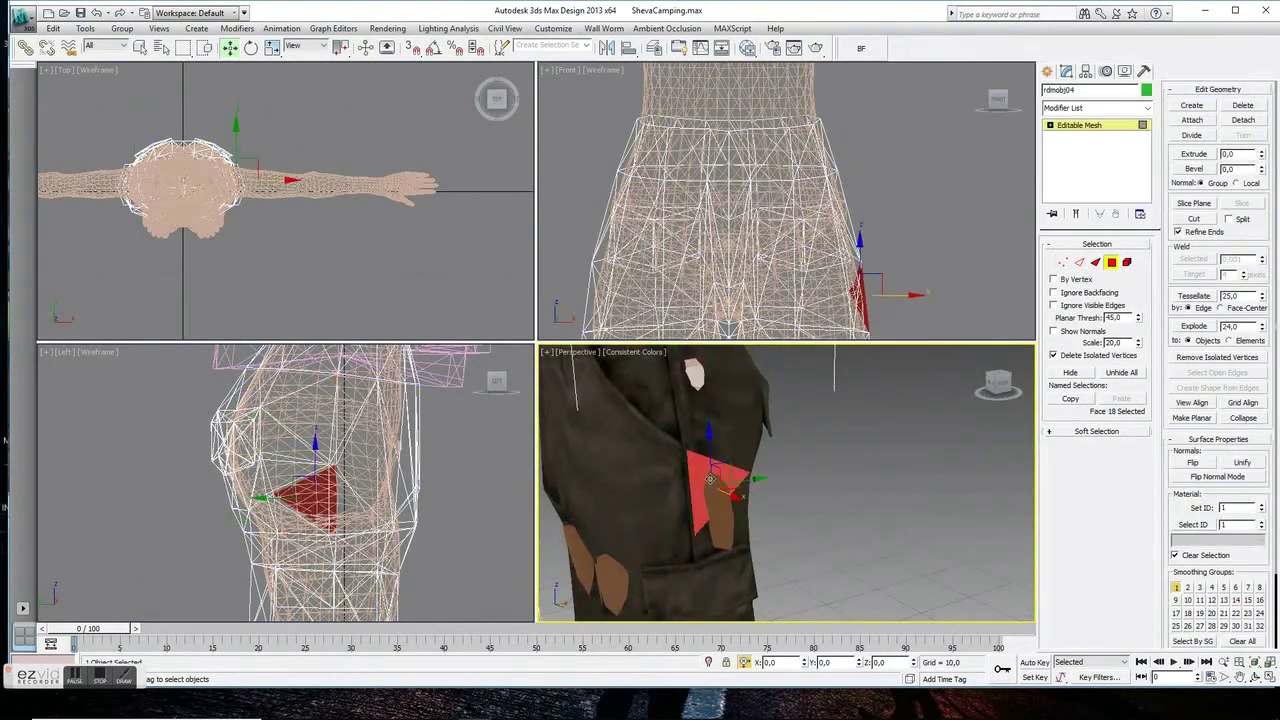
click(700, 412)
click(718, 405)
click(733, 535)
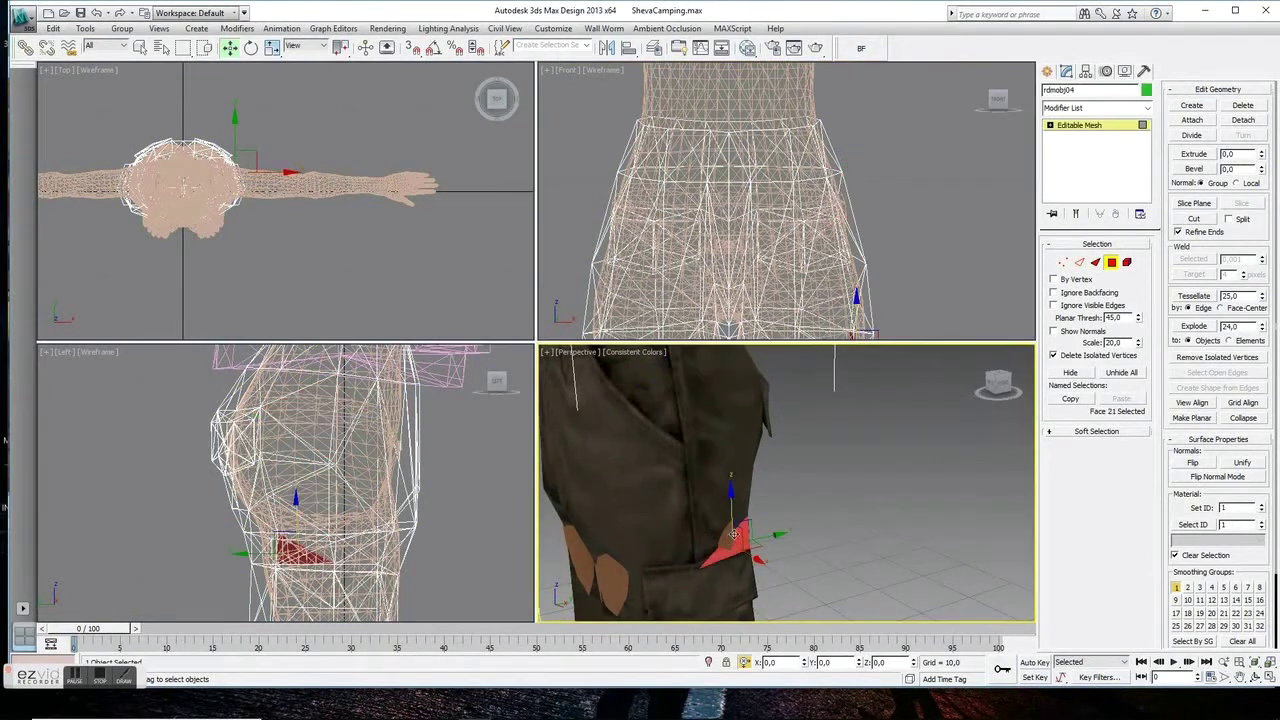
middle_drag(893, 338, 893, 285)
alt+middle_drag(850, 460, 760, 470)
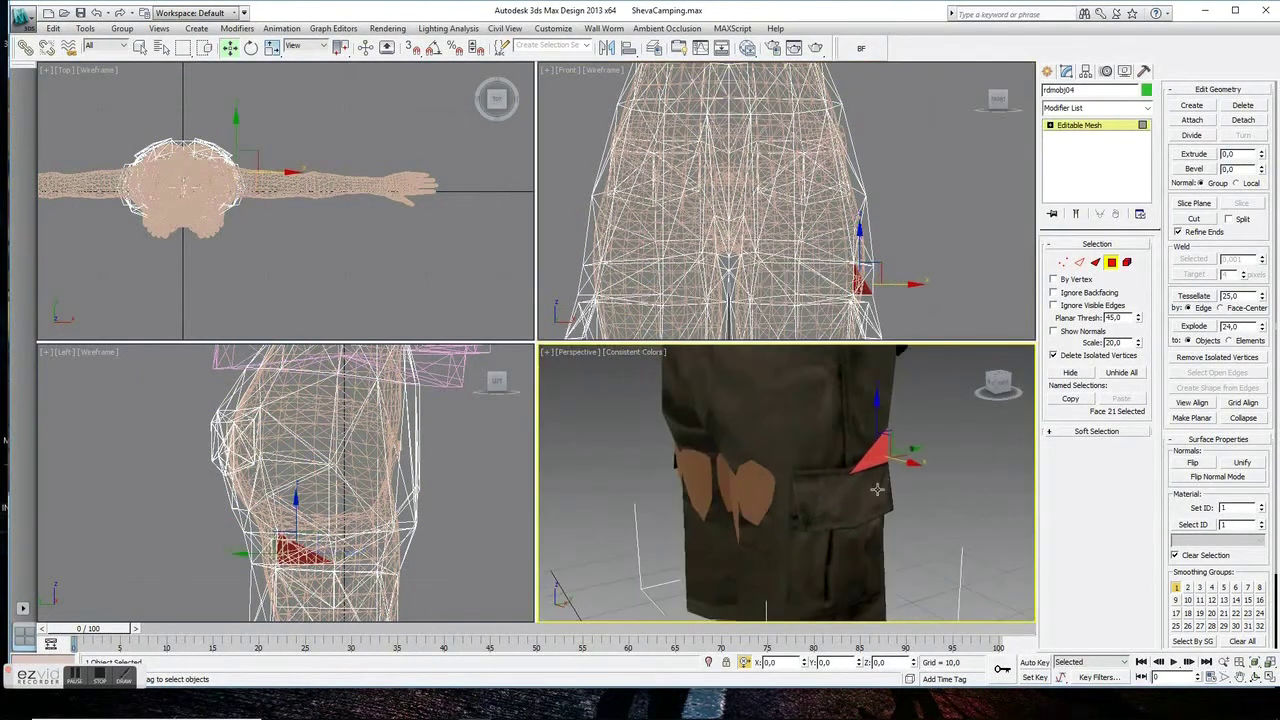
middle_drag(420, 607, 420, 487)
drag(376, 512, 400, 440)
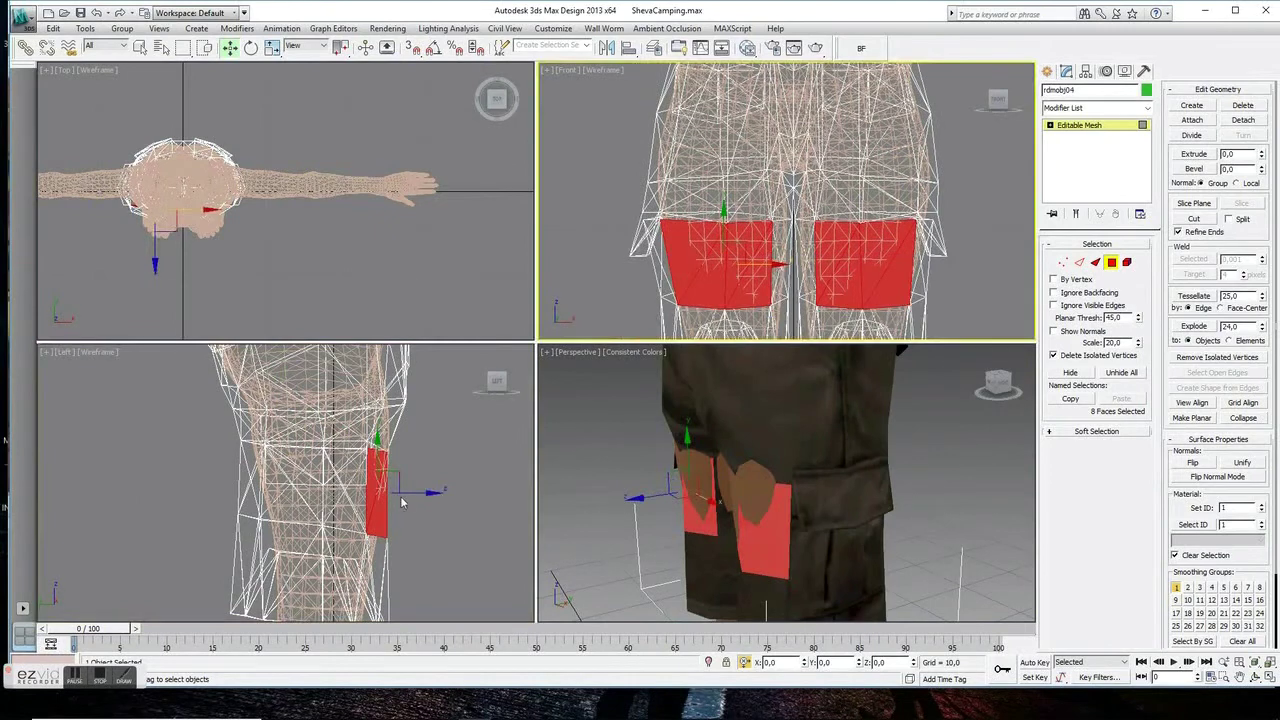
drag(425, 492, 407, 517)
Move two side vertices of the shorts down, then clear the vertex selection
click(1062, 262)
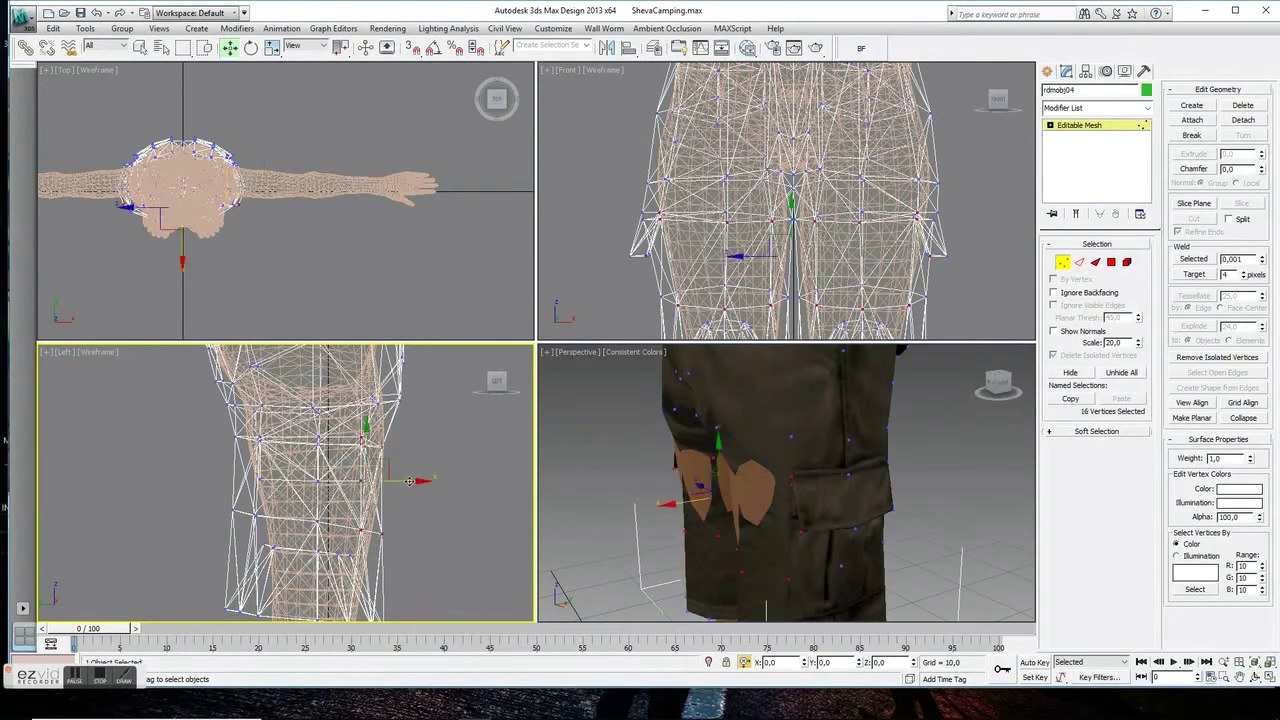
alt+middle_drag(720, 490, 830, 485)
scroll(845, 207, up, 5)
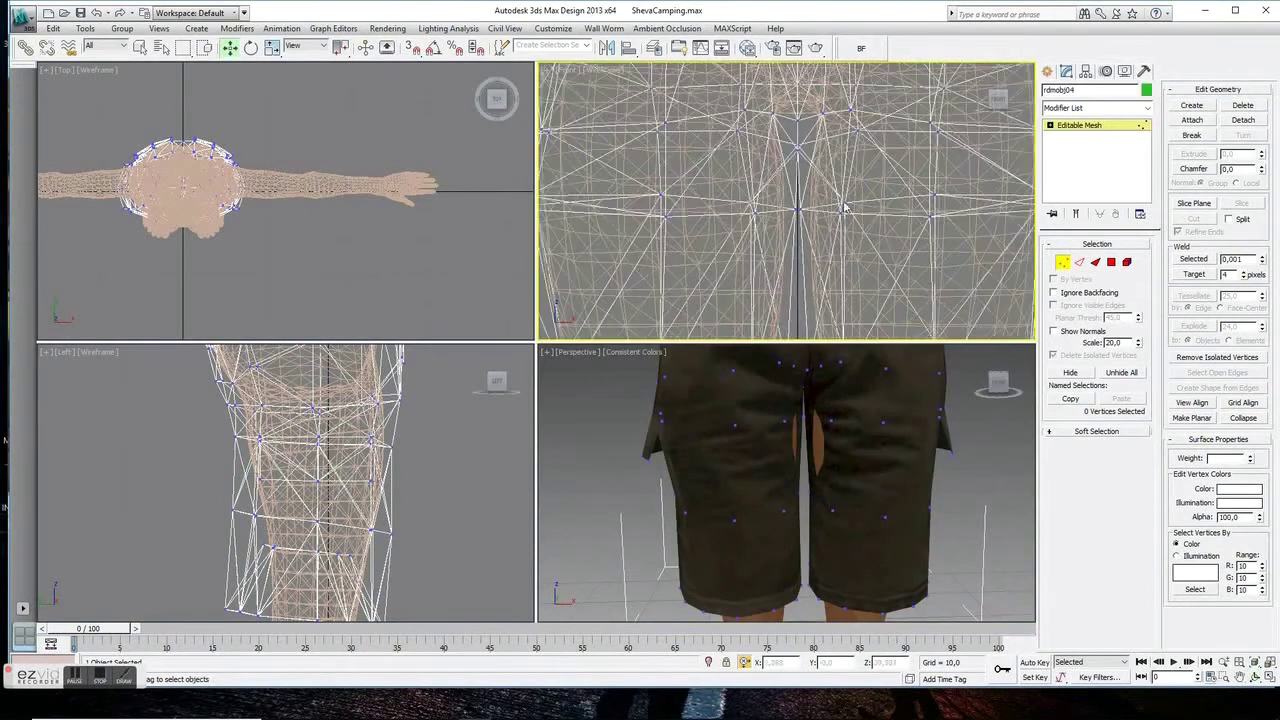
mouse_move(820, 195)
mouse_down()
mouse_move(862, 208)
mouse_move(790, 208)
mouse_up()
scroll(760, 305, up, 2)
drag(815, 131, 805, 292)
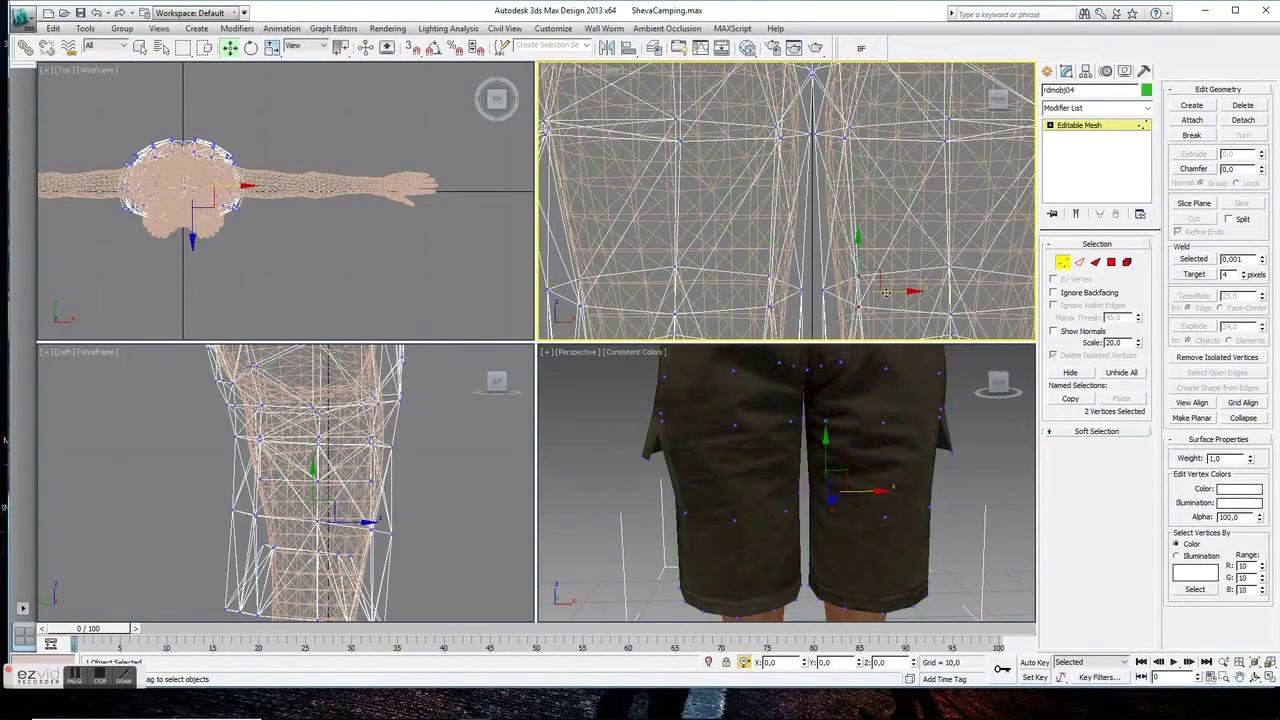
scroll(851, 313, down, 5)
click(975, 254)
Leave vertex editing on the shorts and orbit the Perspective and Left views around the hip
click(1062, 261)
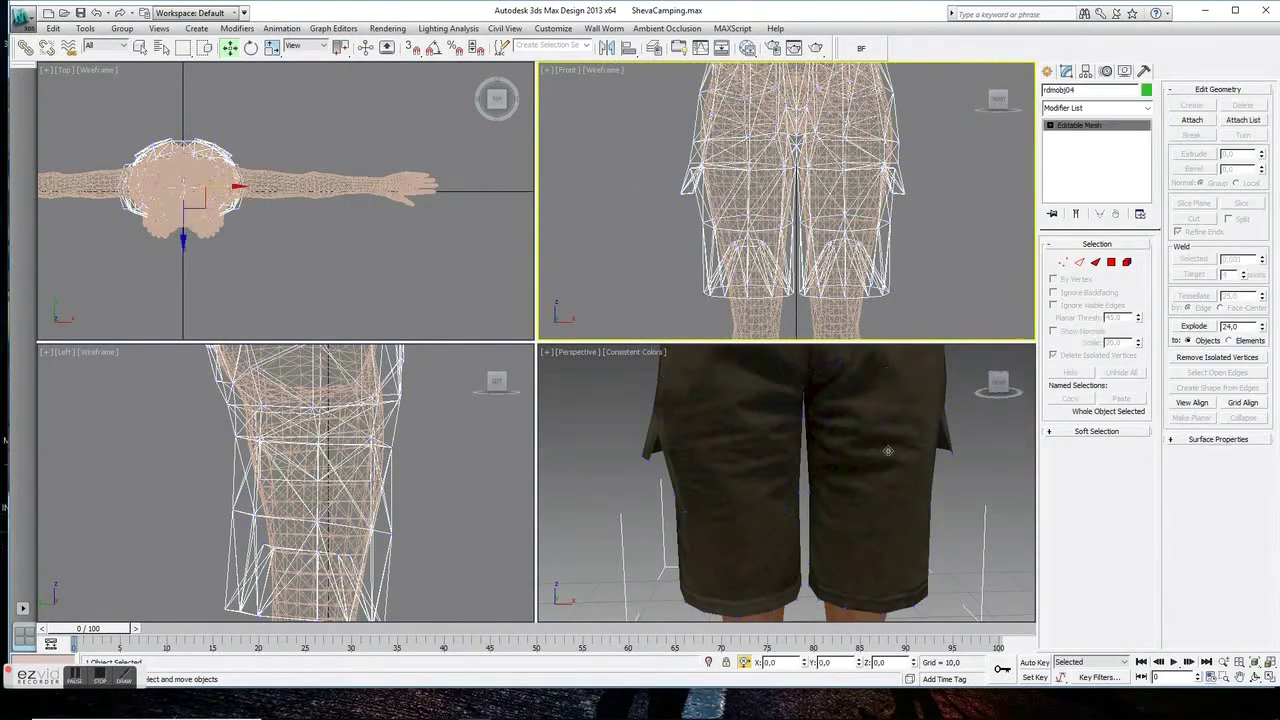
scroll(961, 515, down, 4)
click(1254, 683)
drag(780, 470, 880, 470)
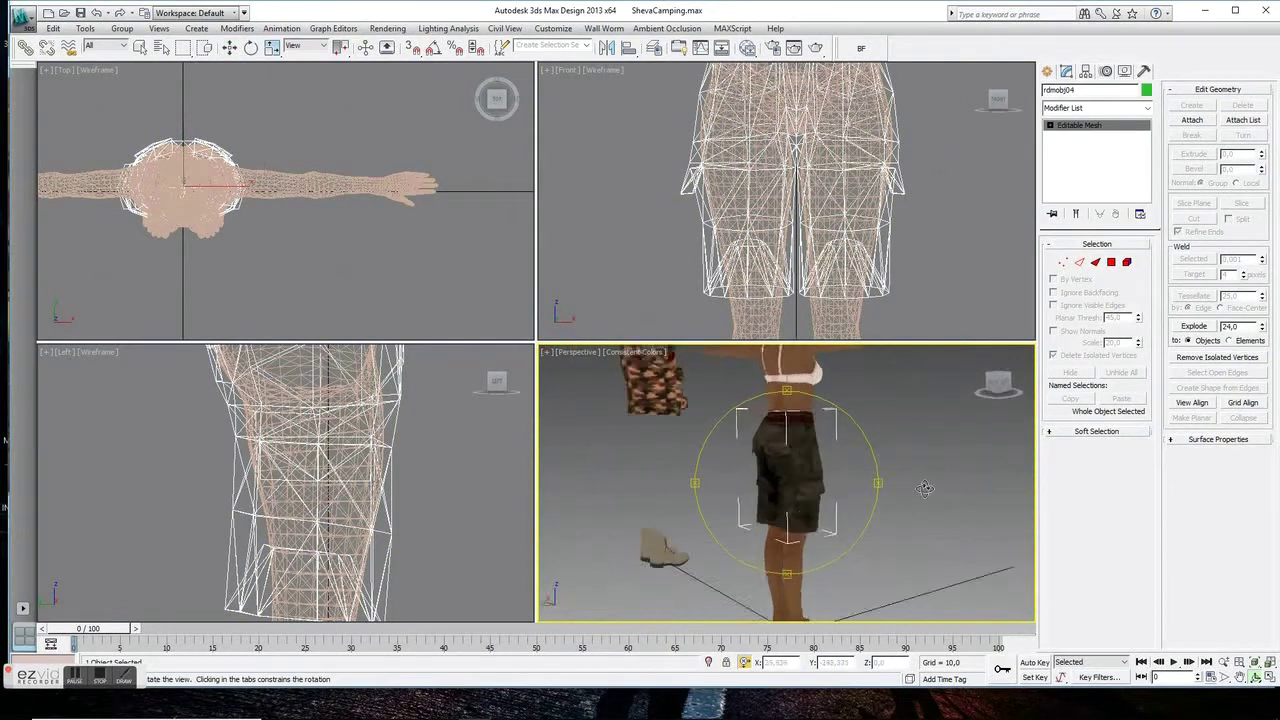
drag(300, 487, 340, 487)
Box-select the three shorts vertices beside the belt and nudge them sideways
key(1)
key(w)
drag(460, 465, 378, 540)
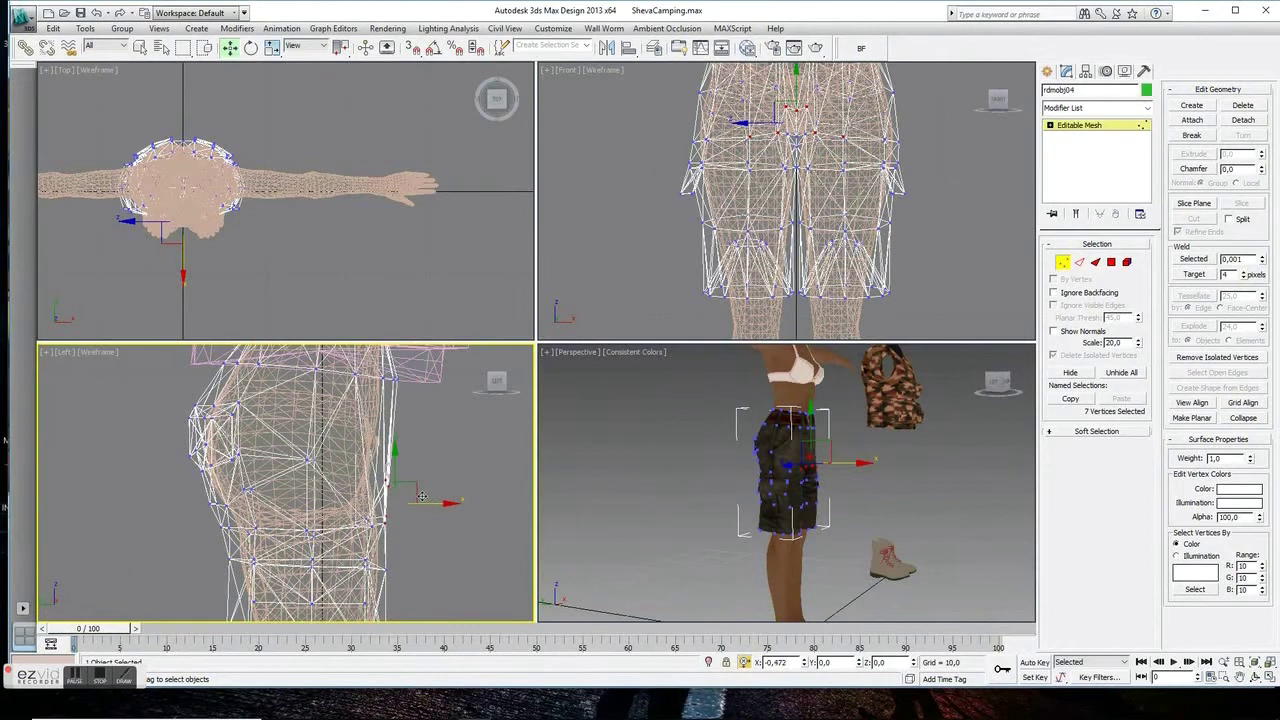
scroll(385, 475, up, 3)
scroll(379, 468, up, 2)
mouse_move(379, 468)
mouse_down()
mouse_move(340, 490)
mouse_move(363, 478)
mouse_up()
key(z)
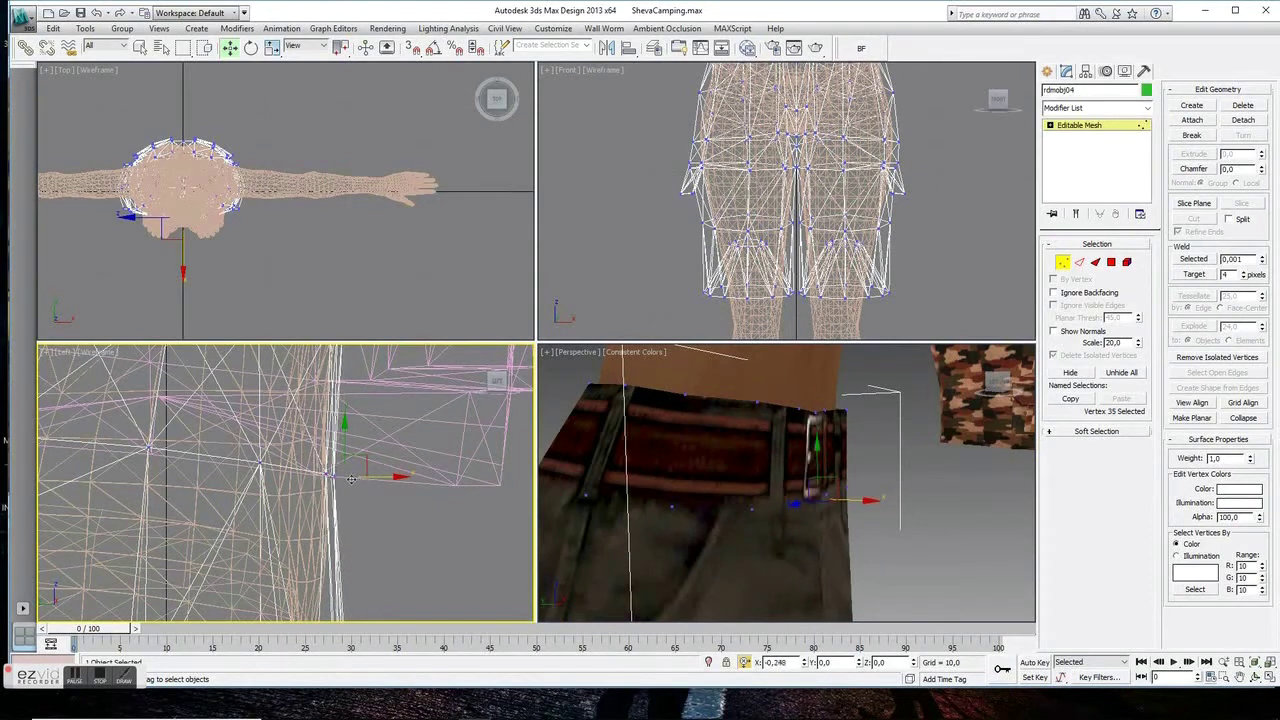
scroll(369, 480, down, 3)
scroll(855, 512, down, 3)
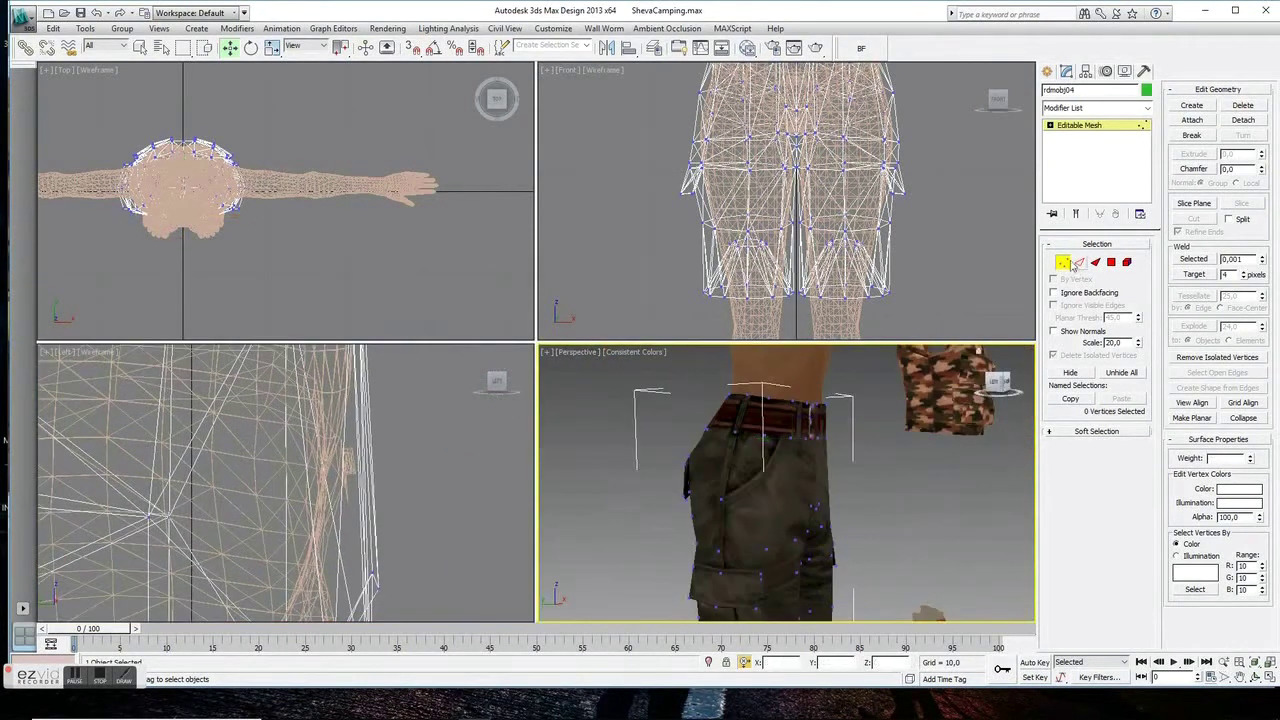
Exit vertex editing, orbit to face the hips, inspect a front hip face, then leave sub-object mode
click(1064, 262)
key(ctrl+r)
drag(900, 480, 1011, 308)
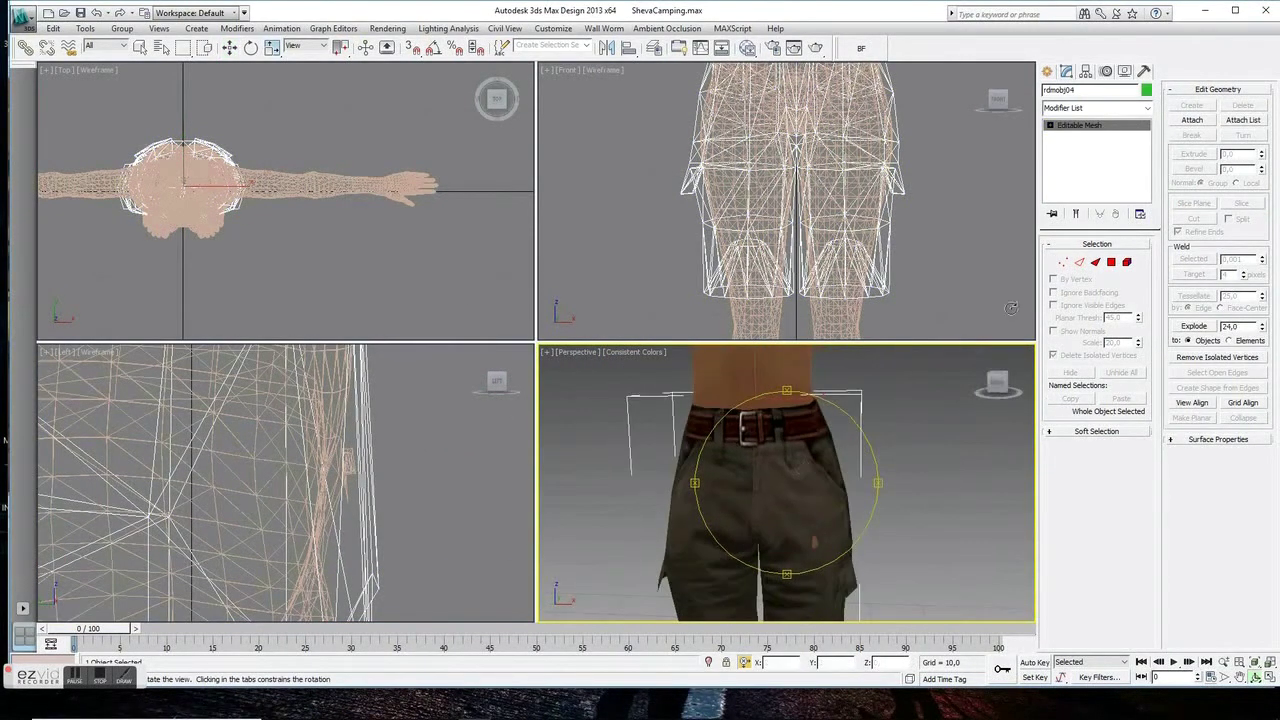
click(1111, 262)
click(340, 480)
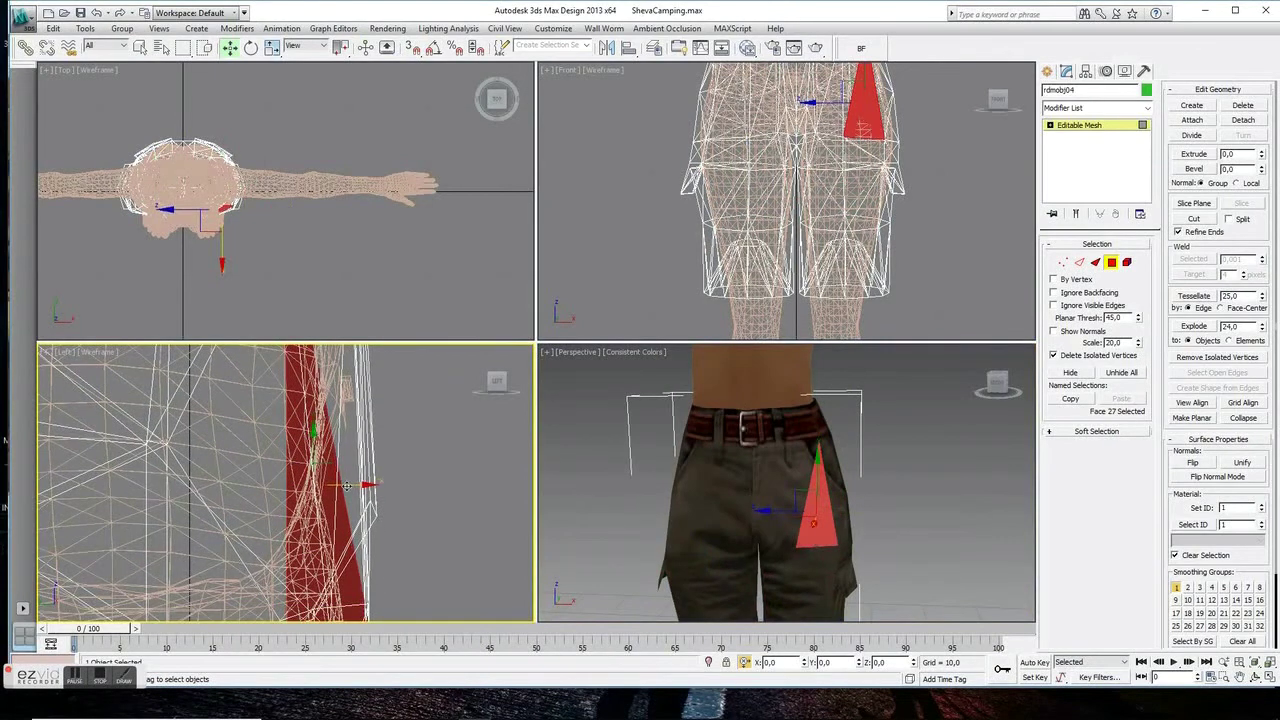
click(892, 480)
key(4)
scroll(892, 480, down, 3)
Copy the skinned body Object001 as a new object named 'trousers'
scroll(892, 480, down, 2)
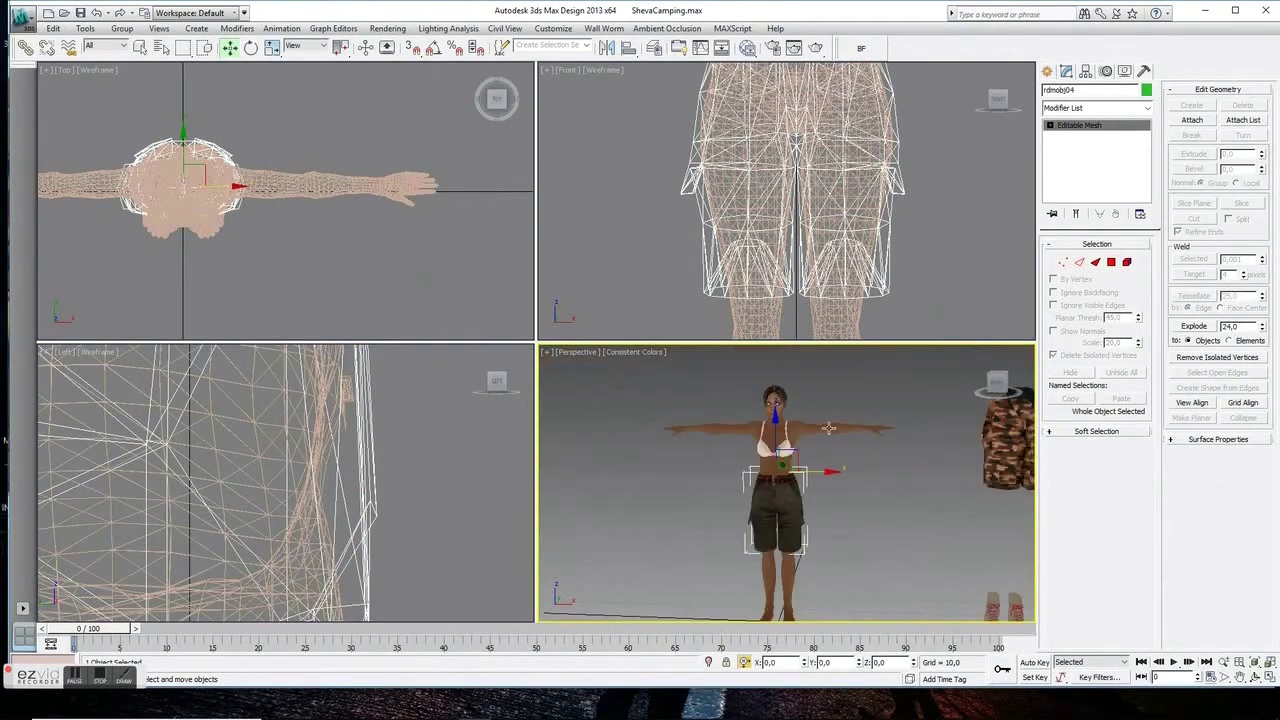
click(828, 428)
key(ctrl+v)
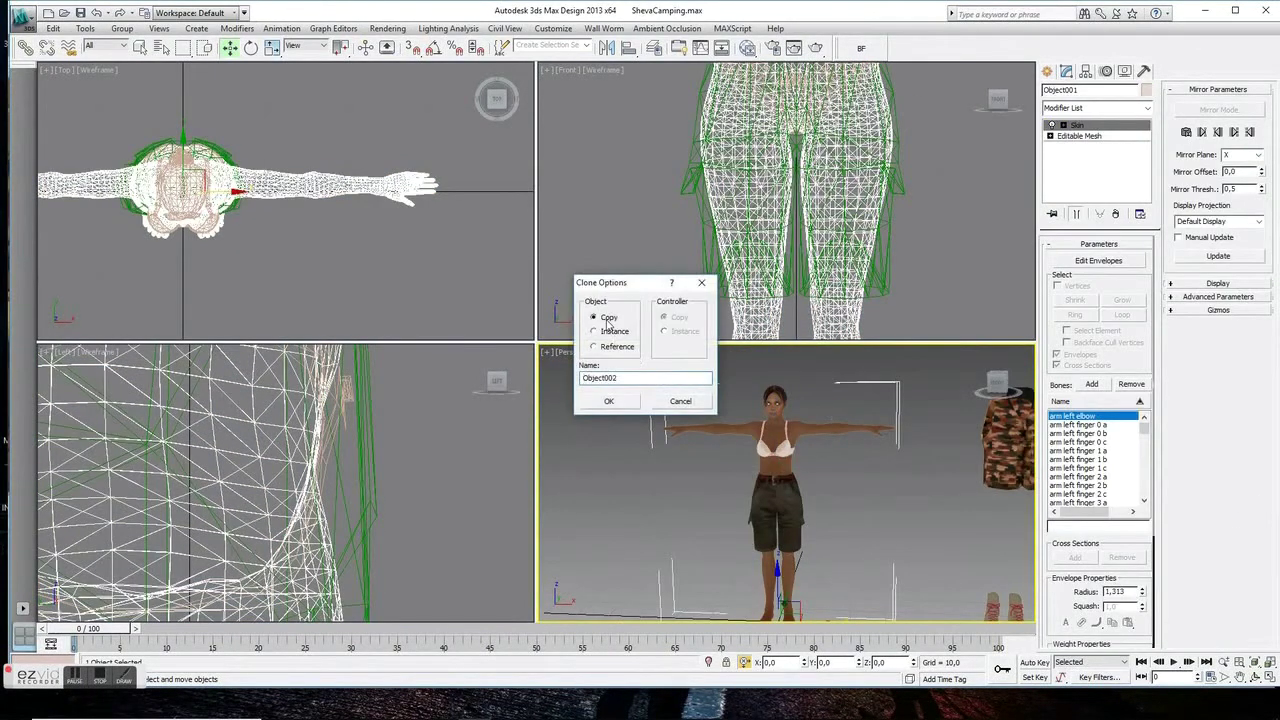
text(trousers)
key(Return)
Attach the shorts to the trousers' Editable Mesh, matching material IDs
click(1080, 135)
click(1190, 121)
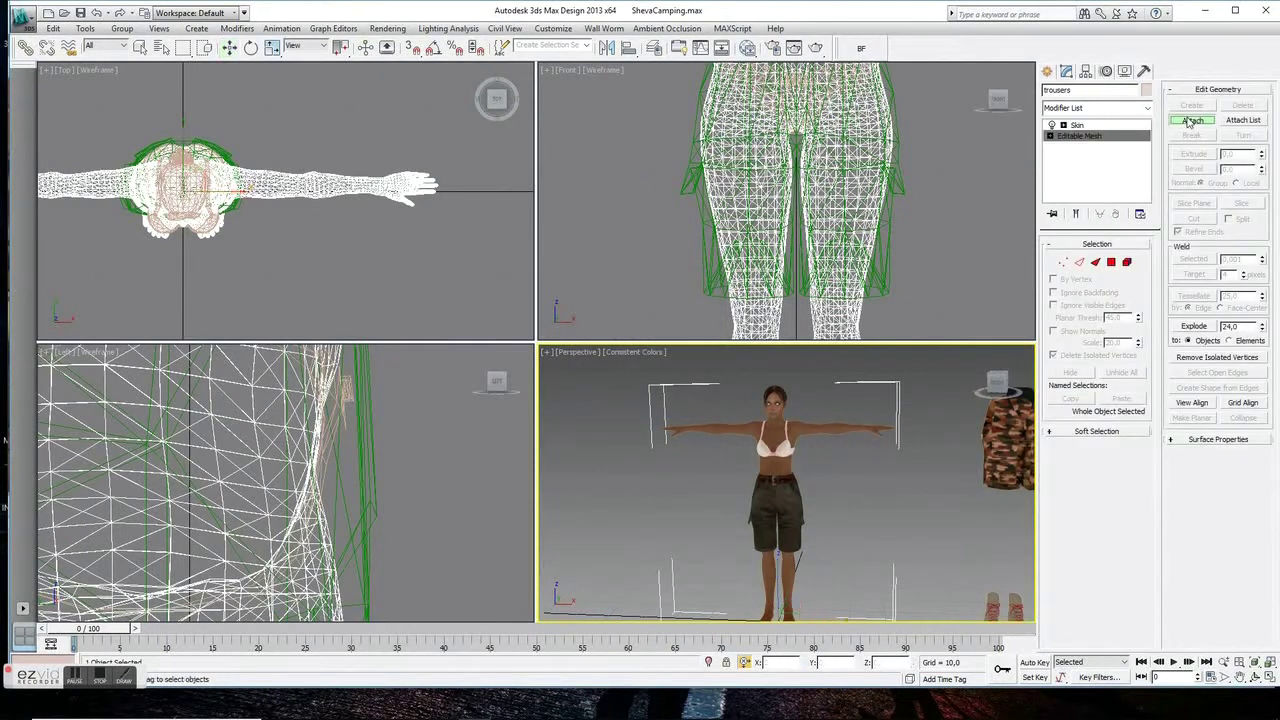
click(799, 521)
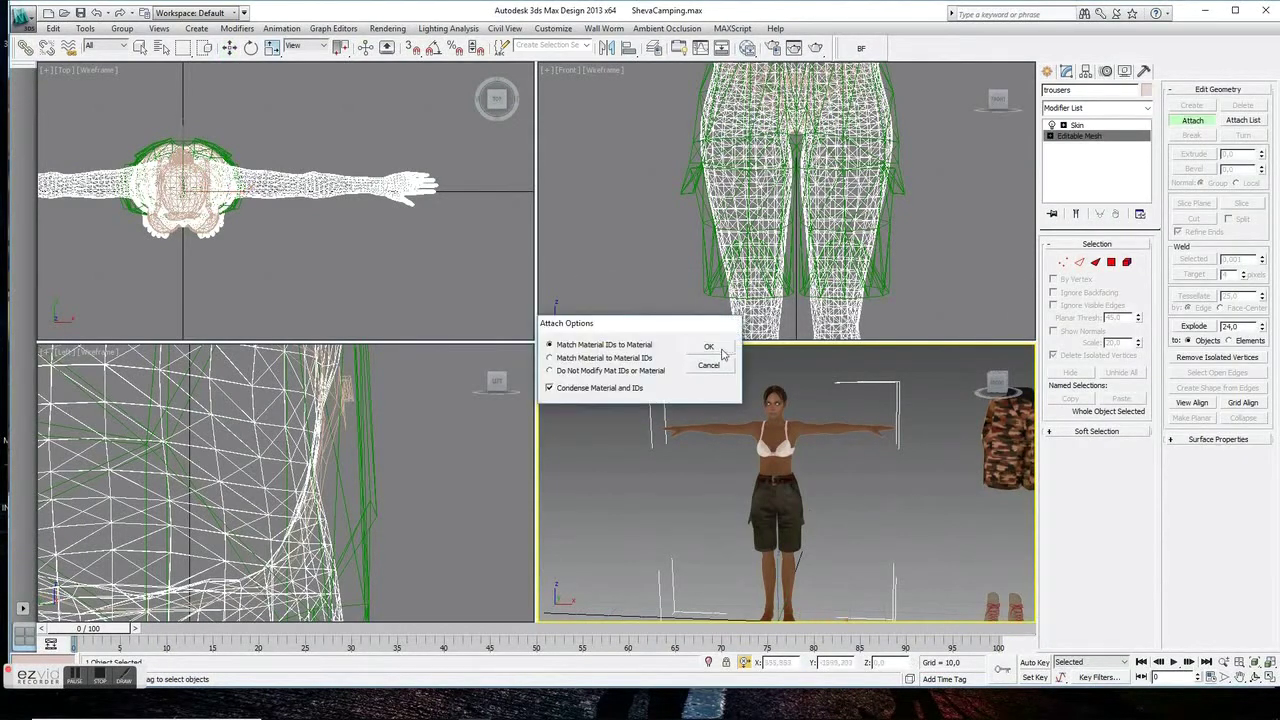
click(709, 347)
click(1192, 121)
Check the merged mesh's elements by selecting them, then clear the selection and leave Element mode
click(1127, 262)
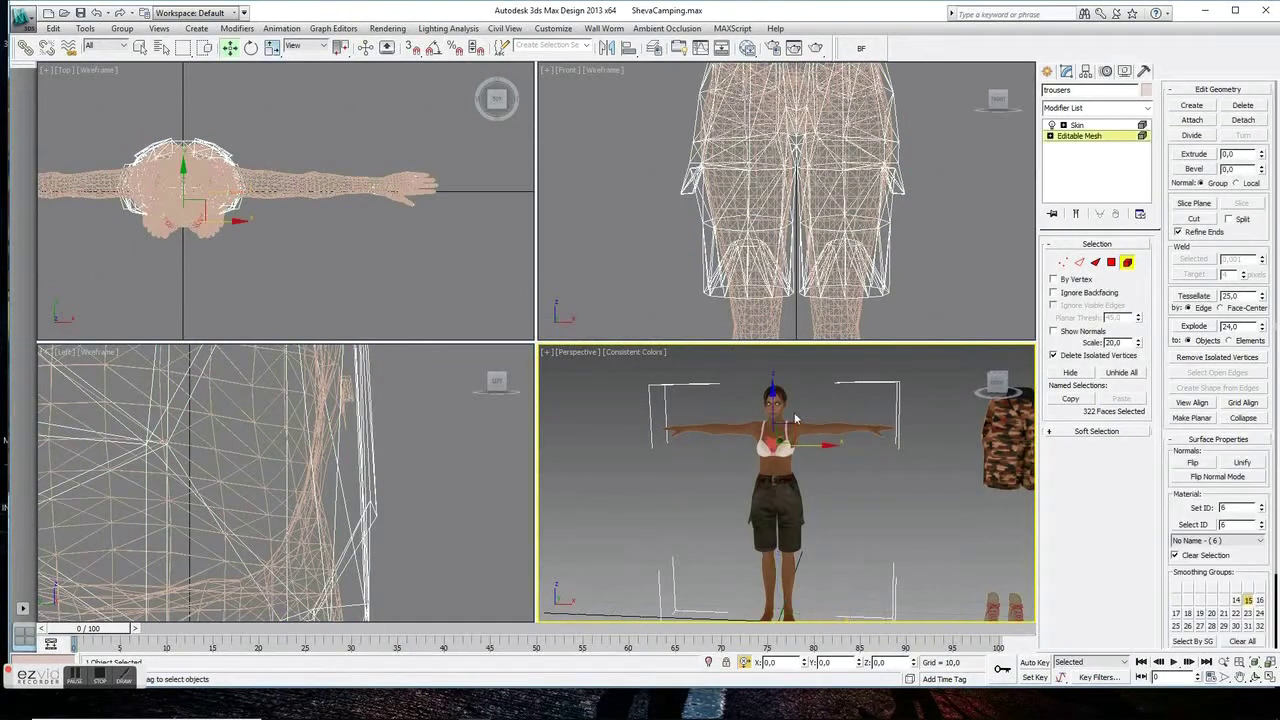
click(790, 425)
scroll(667, 174, down, 3)
drag(603, 110, 975, 230)
click(975, 230)
click(1127, 262)
Open Schematic View, select both thigh bones for rotation, and turn on Auto Key
click(1077, 124)
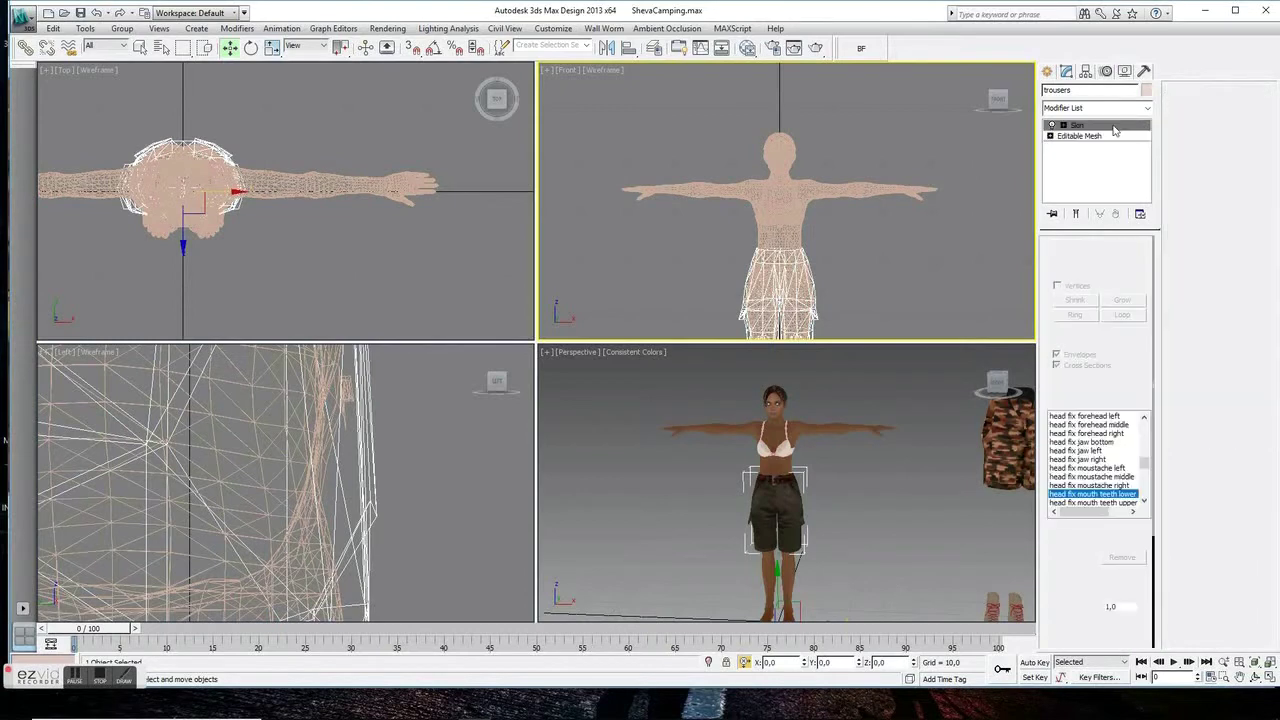
click(720, 48)
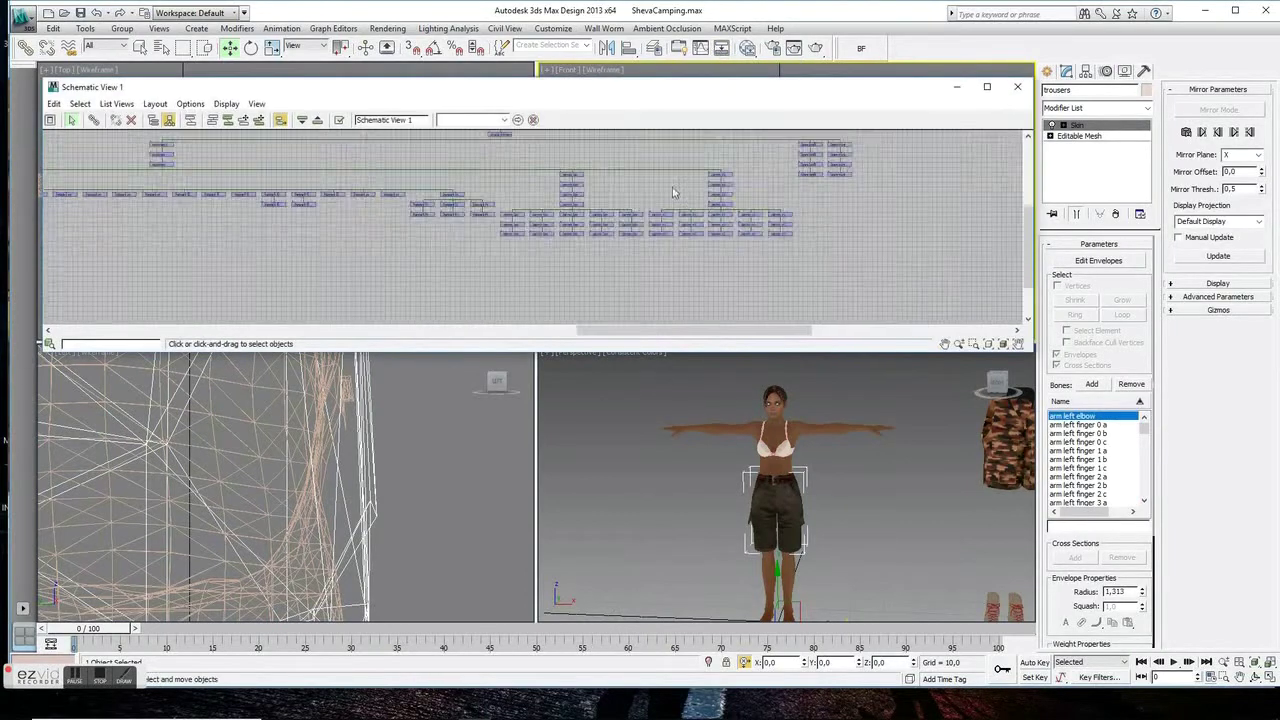
click(700, 190)
key(e)
click(1035, 665)
ctrl+click(760, 190)
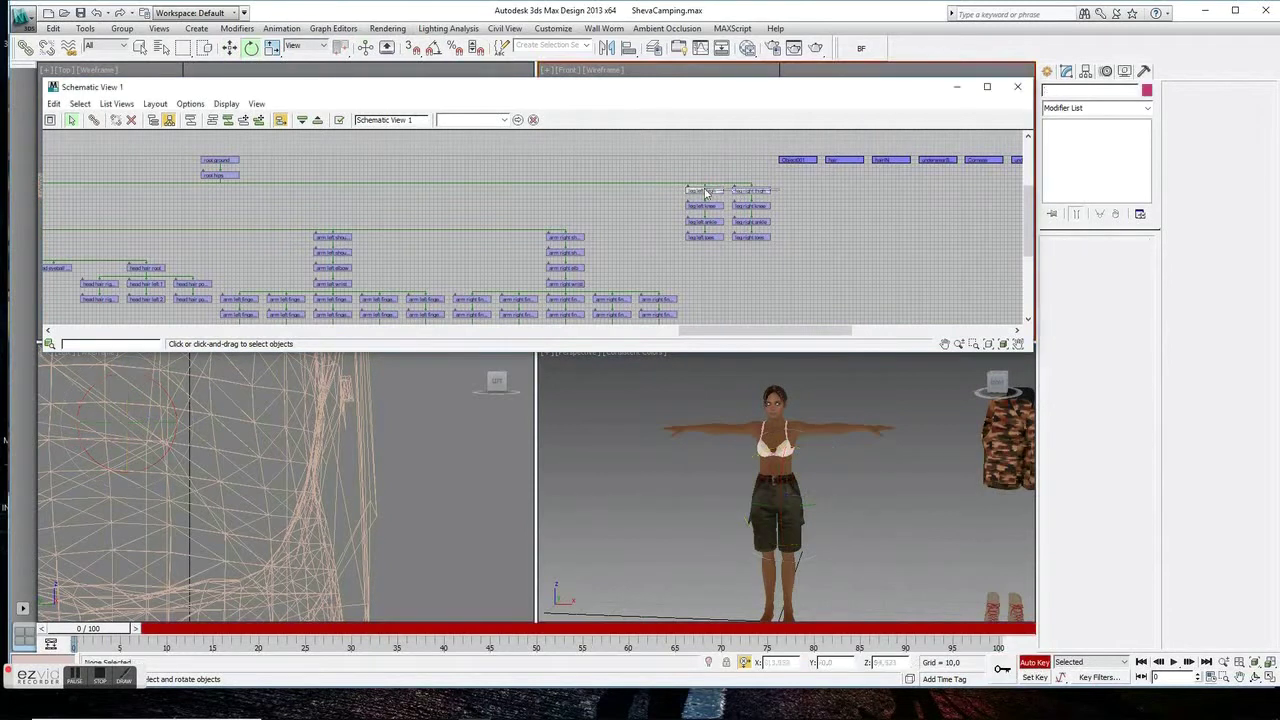
Key both thighs rotated outward at frame 20, then close Schematic View and reselect trousers
mouse_move(112, 630)
mouse_down()
mouse_move(530, 630)
mouse_move(262, 630)
mouse_up()
click(700, 190)
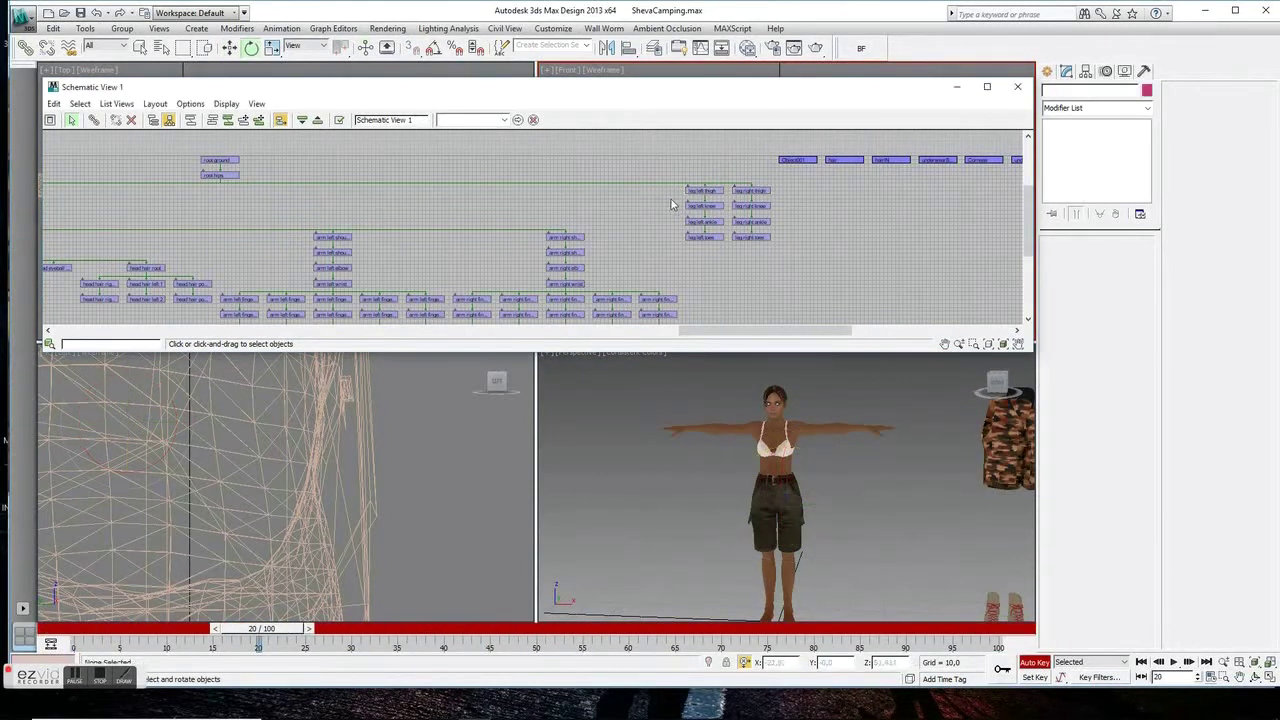
scroll(728, 432, up, 2)
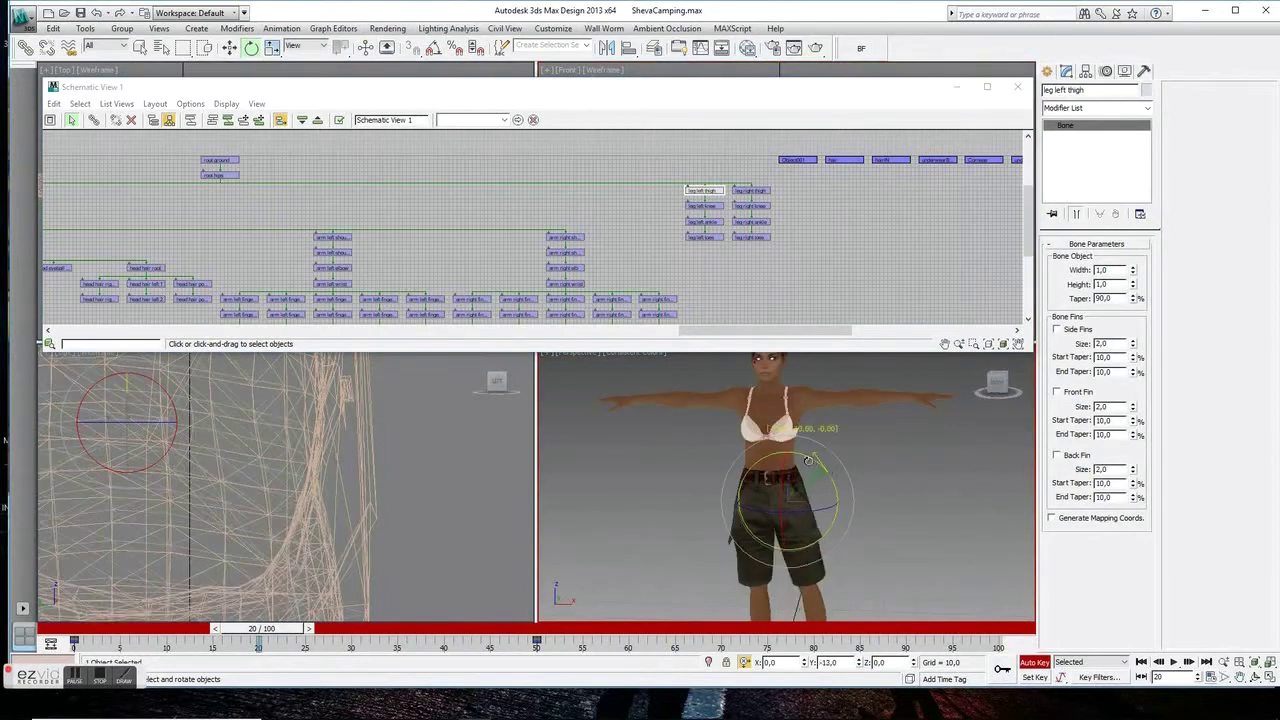
scroll(760, 450, up, 3)
click(790, 215)
click(762, 191)
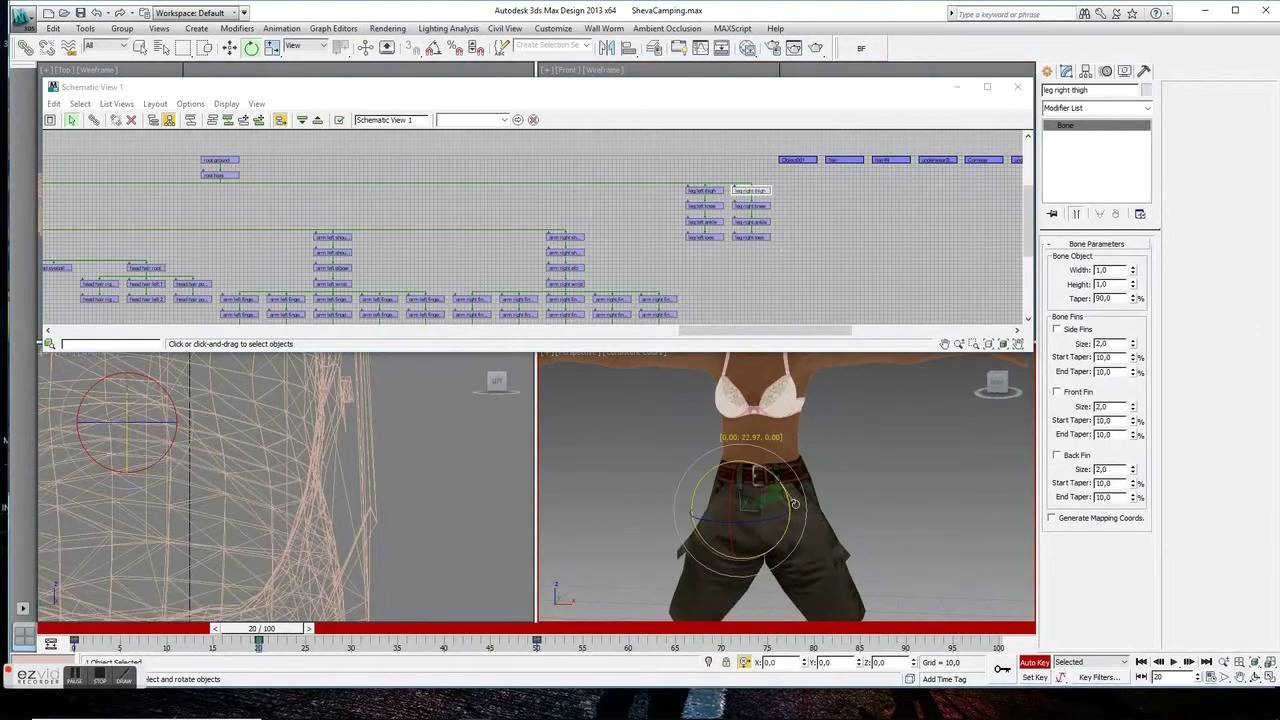
click(1018, 88)
scroll(842, 158, up, 2)
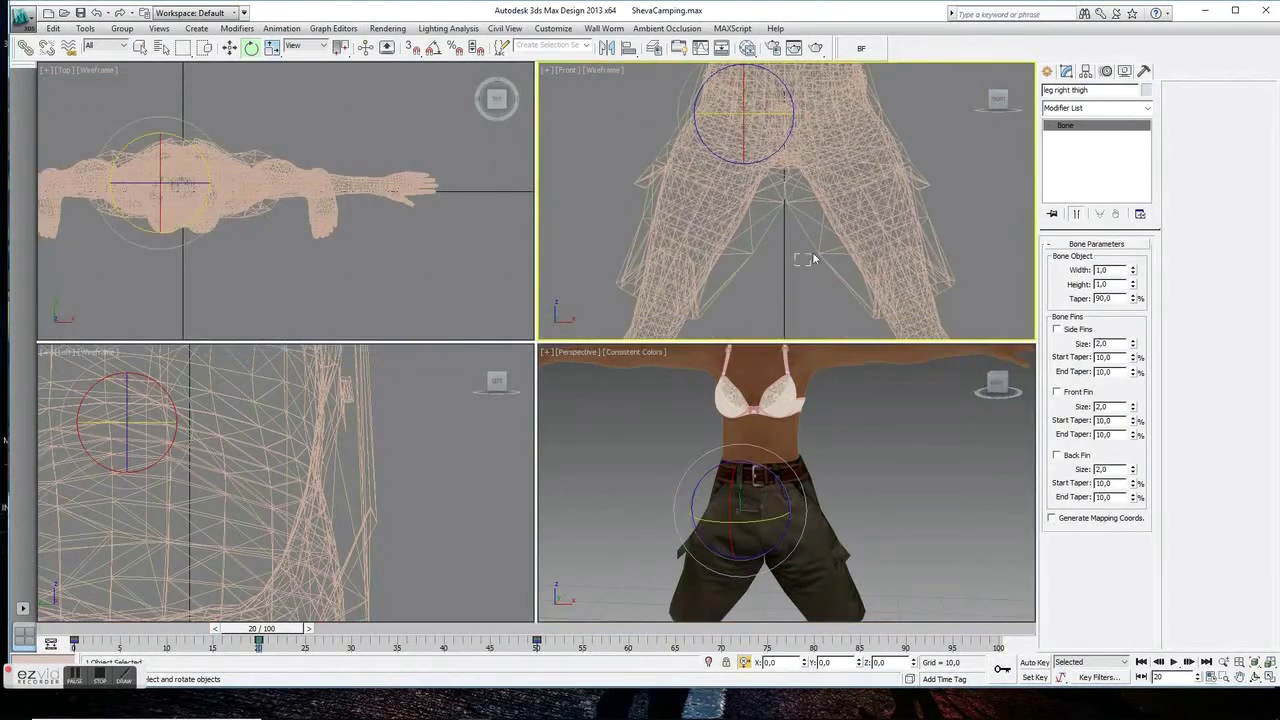
click(810, 255)
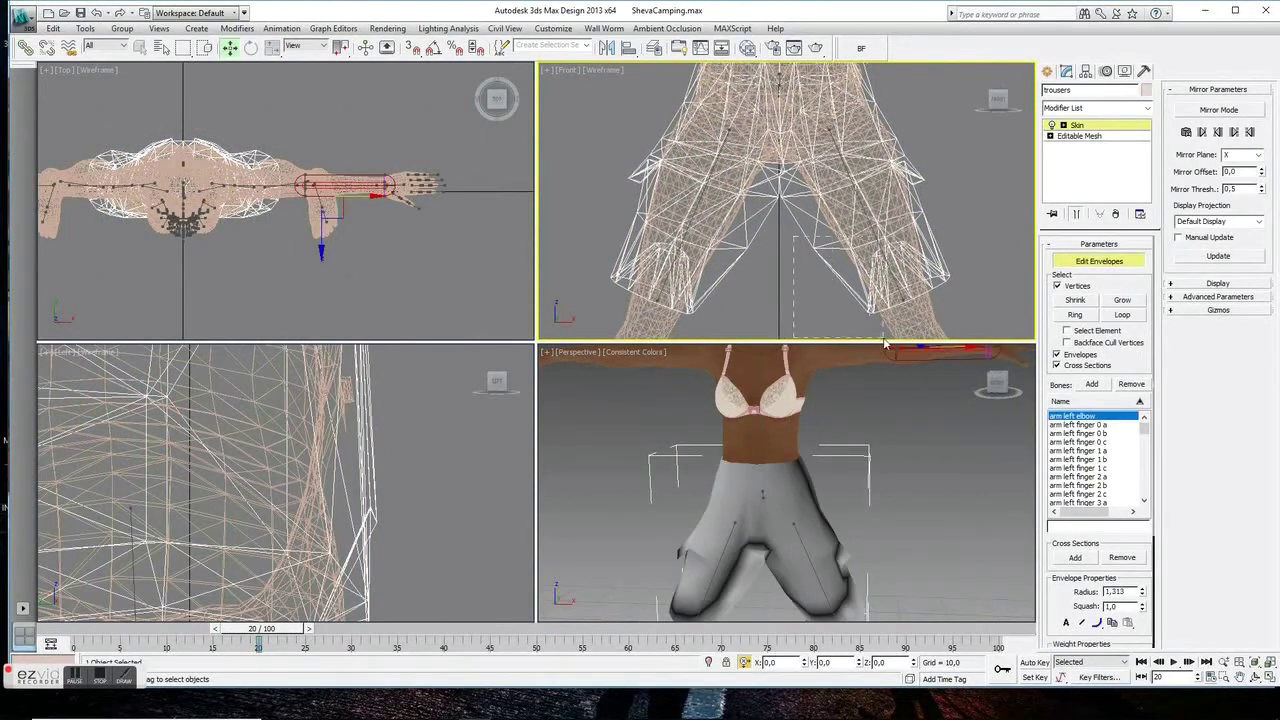
Open the Weight Tool and review the left and right thigh weights on the trousers
scroll(1046, 592, down, 5)
click(1061, 586)
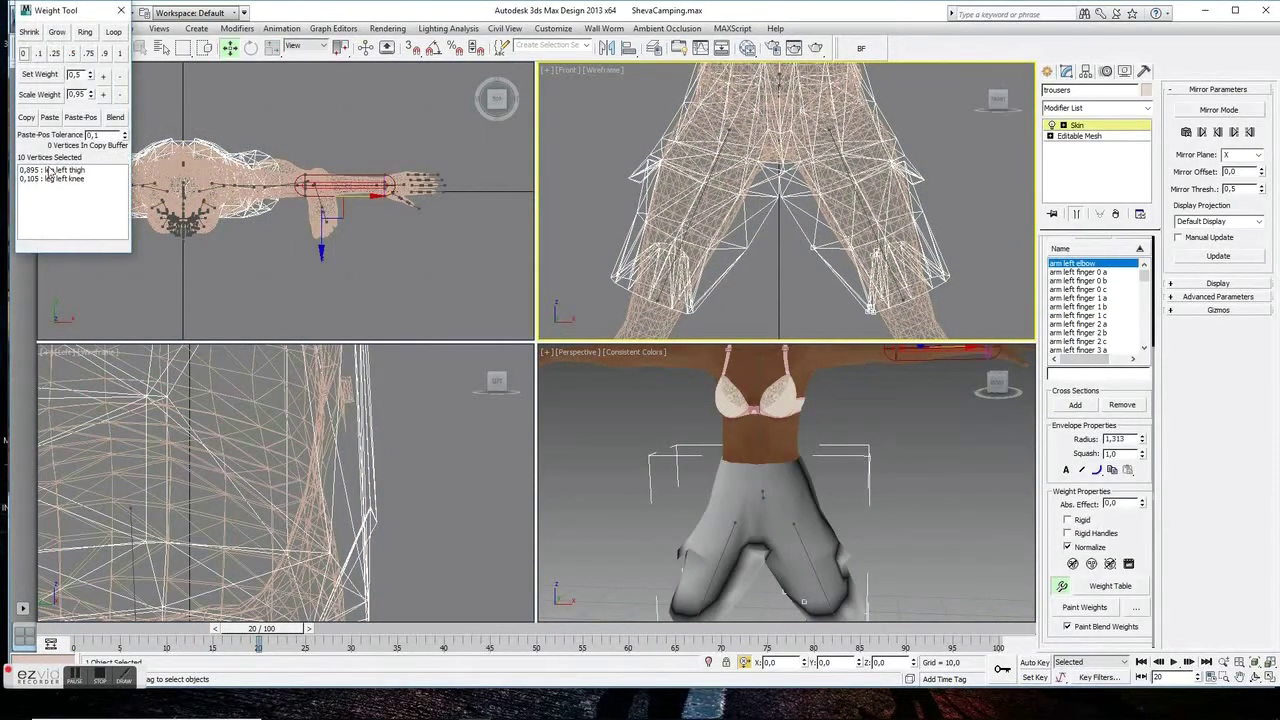
click(48, 170)
click(54, 178)
click(1070, 341)
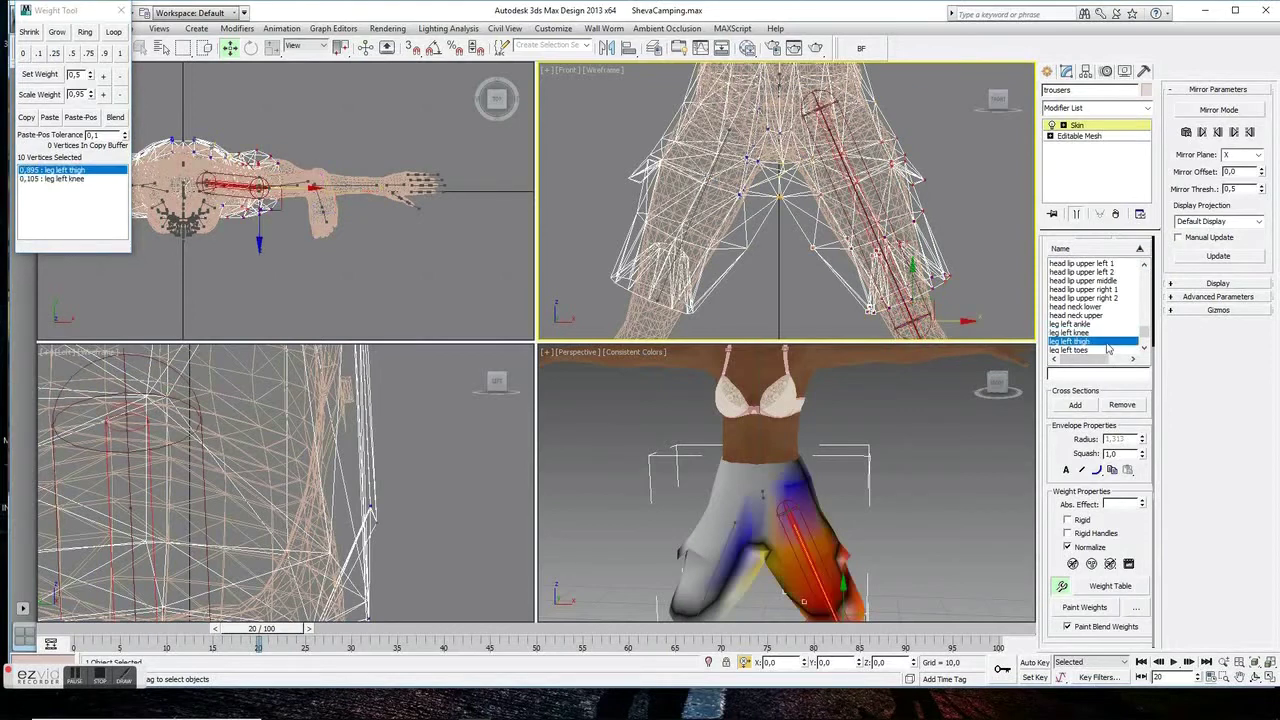
scroll(1100, 313, down, 2)
click(1090, 324)
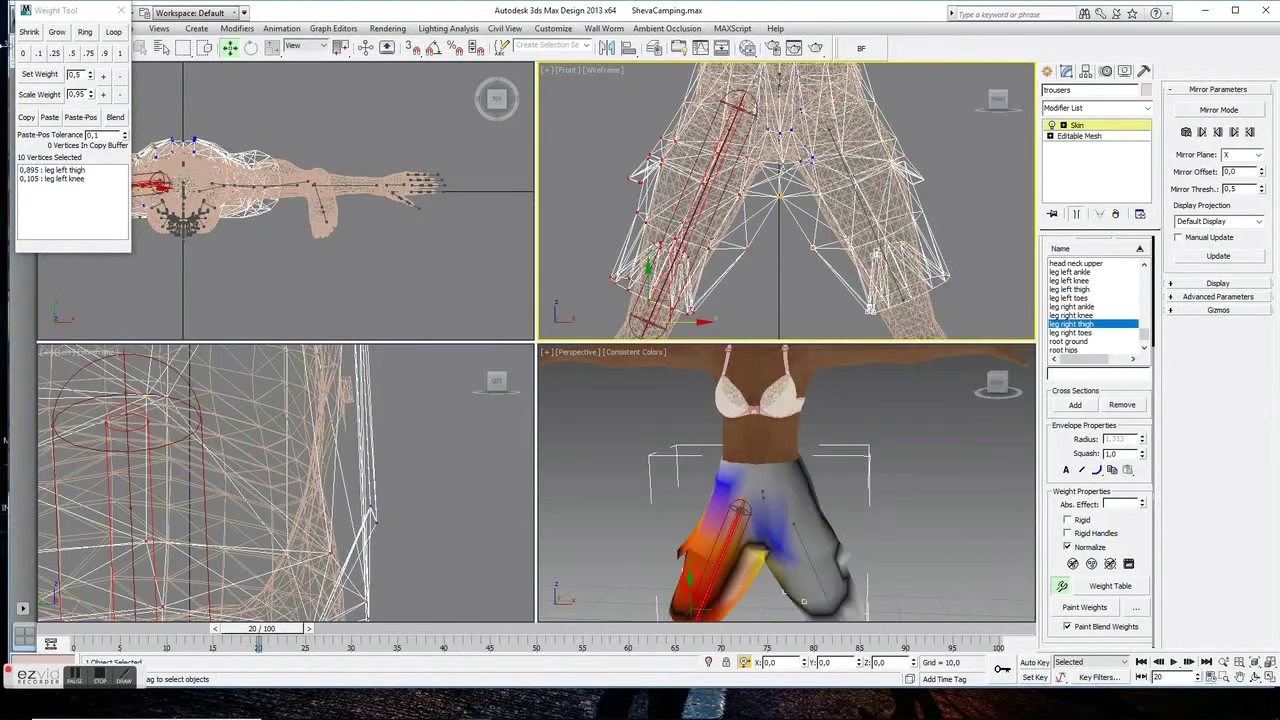
scroll(757, 194, up, 3)
scroll(749, 171, up, 3)
Select two crotch vertices, zero their leg left thigh weight and set root hips to 0.9
click(735, 183)
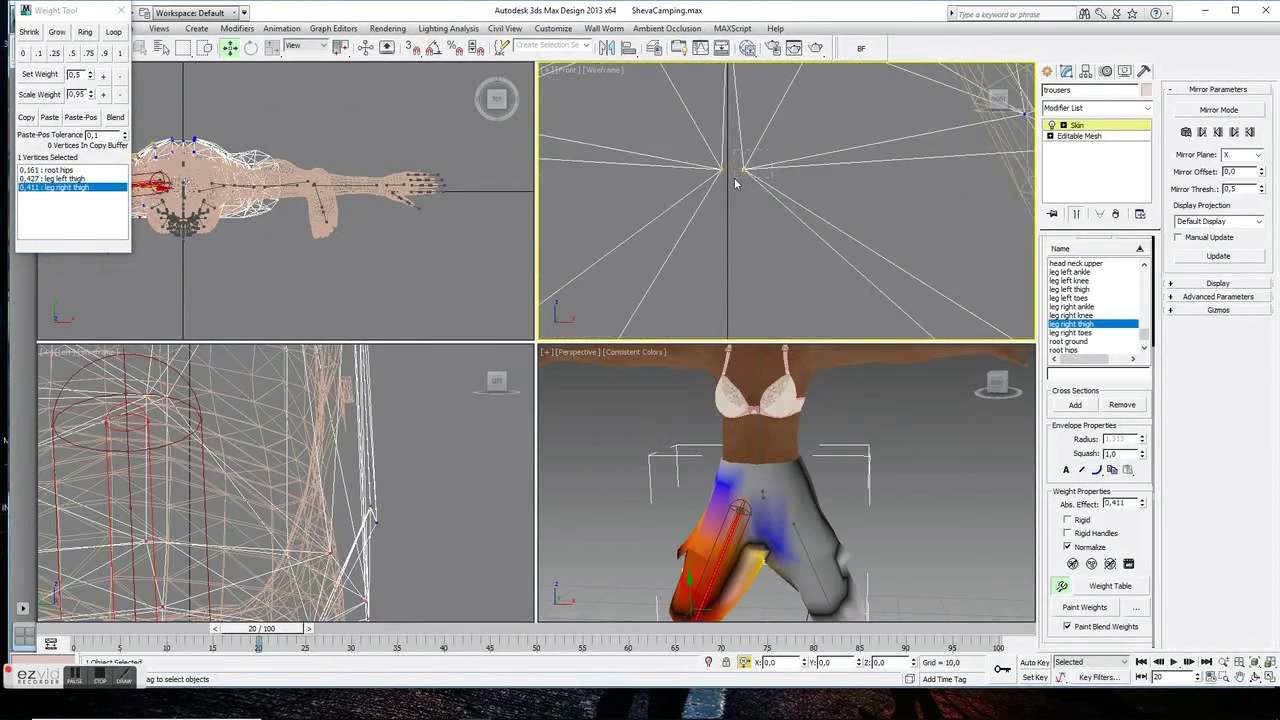
scroll(735, 183, down, 5)
scroll(784, 198, up, 3)
click(784, 198)
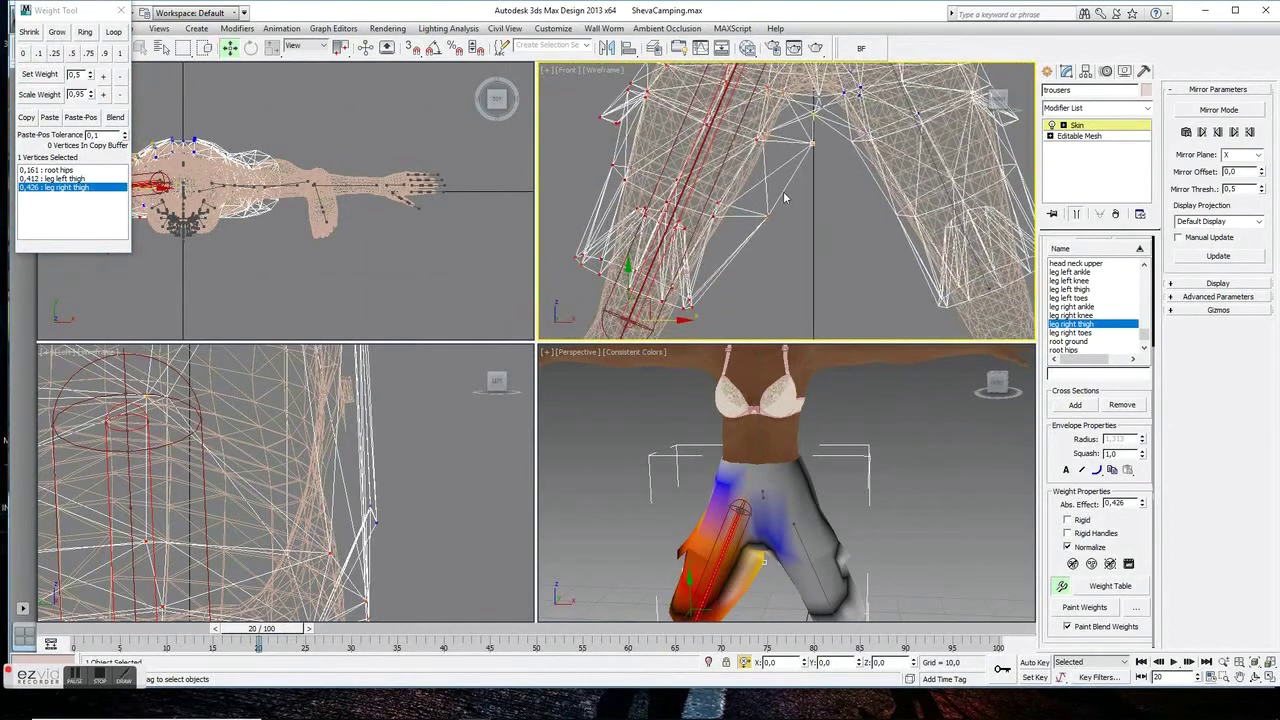
click(55, 178)
click(23, 53)
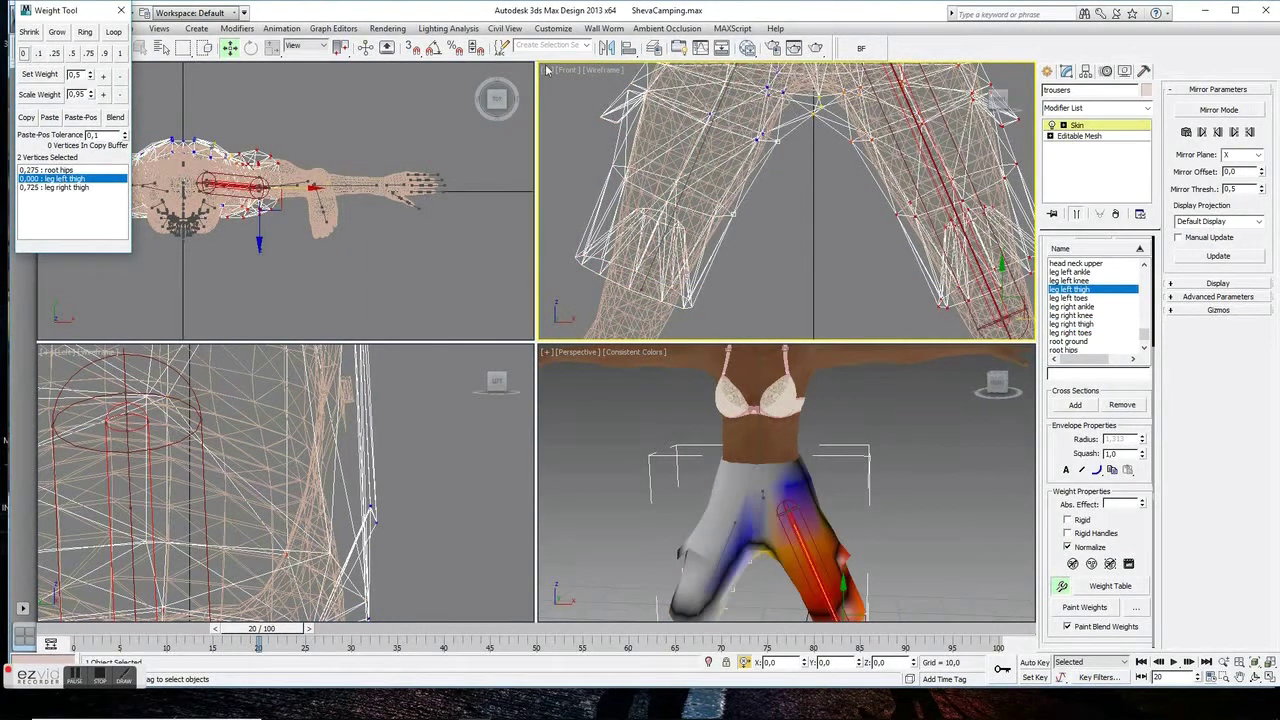
scroll(764, 281, up, 3)
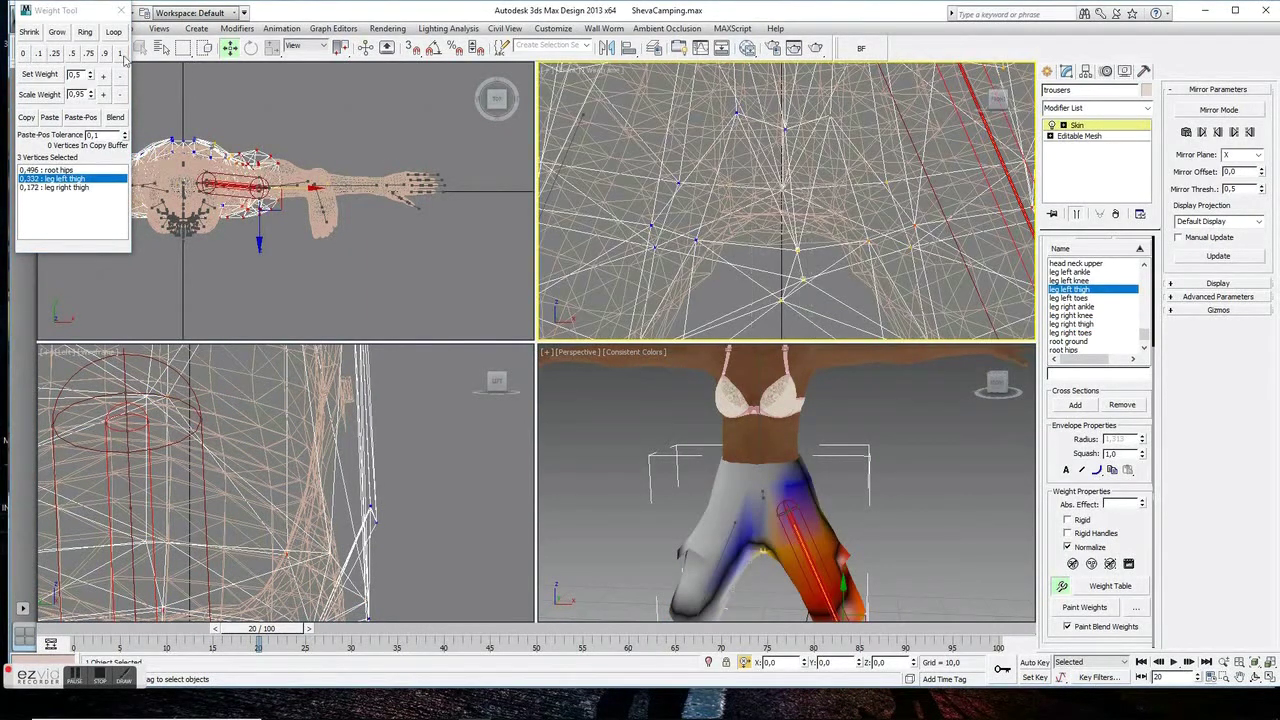
click(60, 170)
click(74, 54)
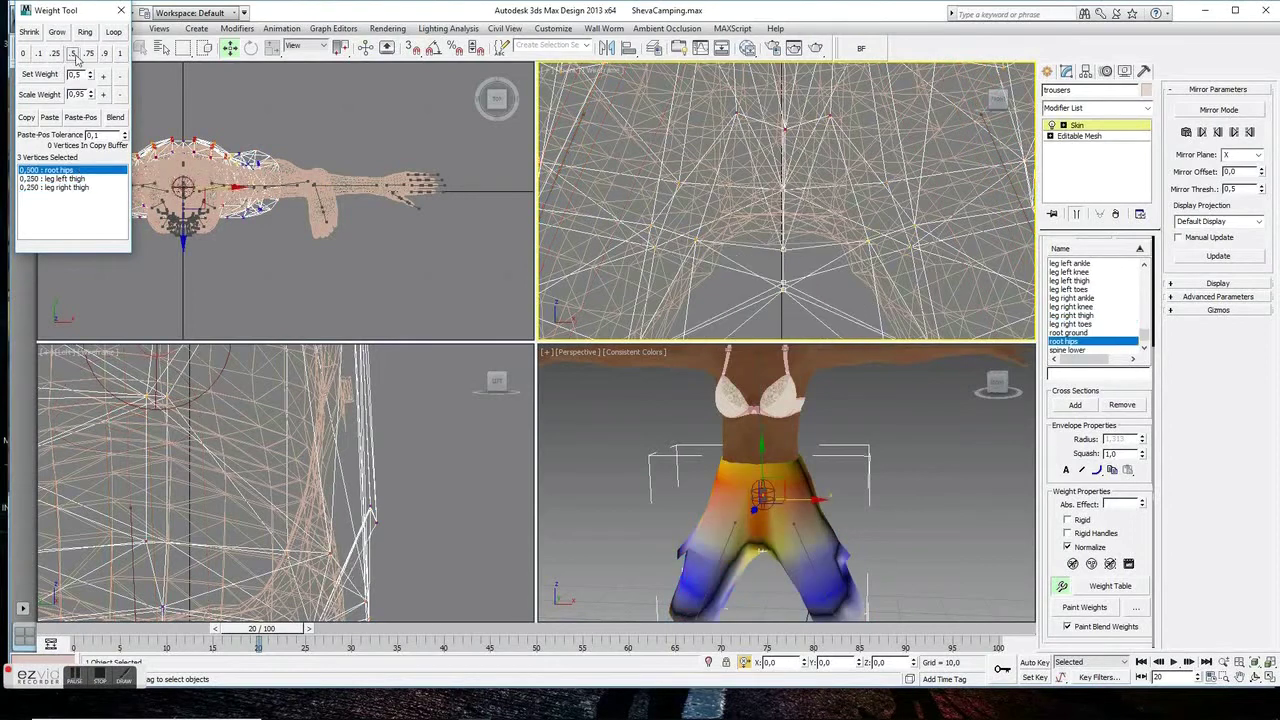
click(104, 53)
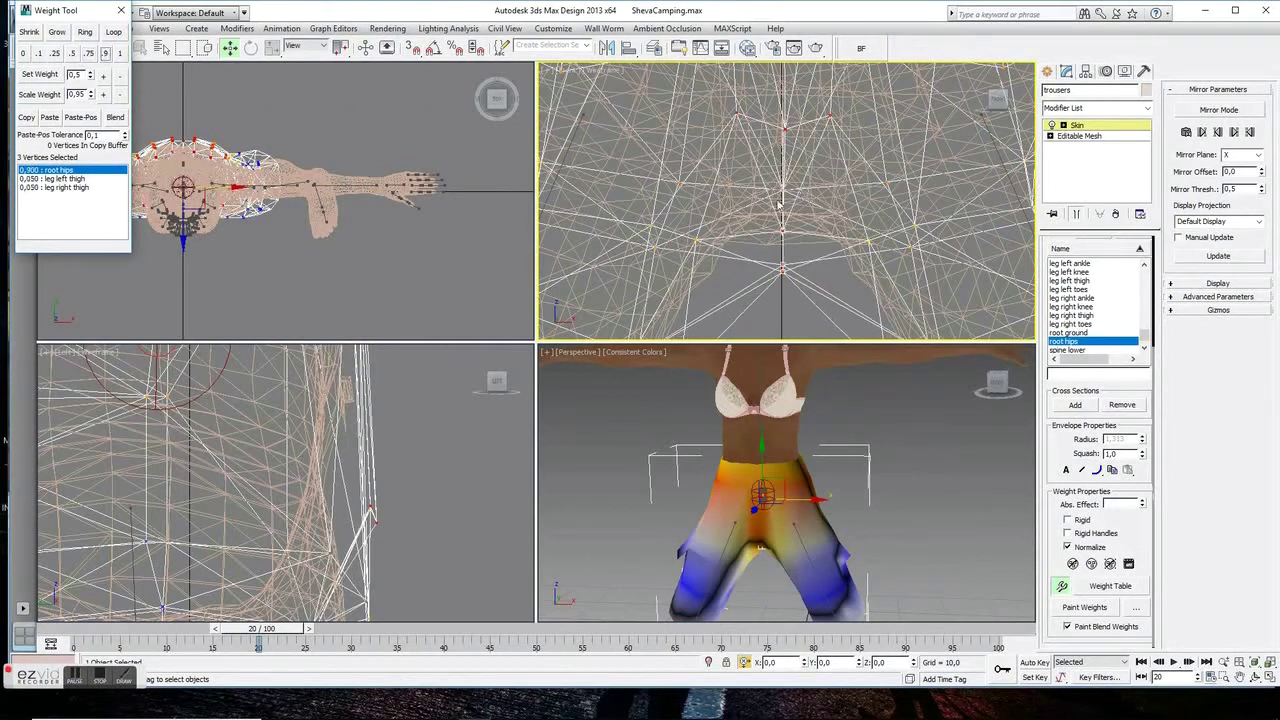
Give the next crotch vertex the same 0.9 root hips weight, then deselect all vertices
click(77, 187)
click(120, 53)
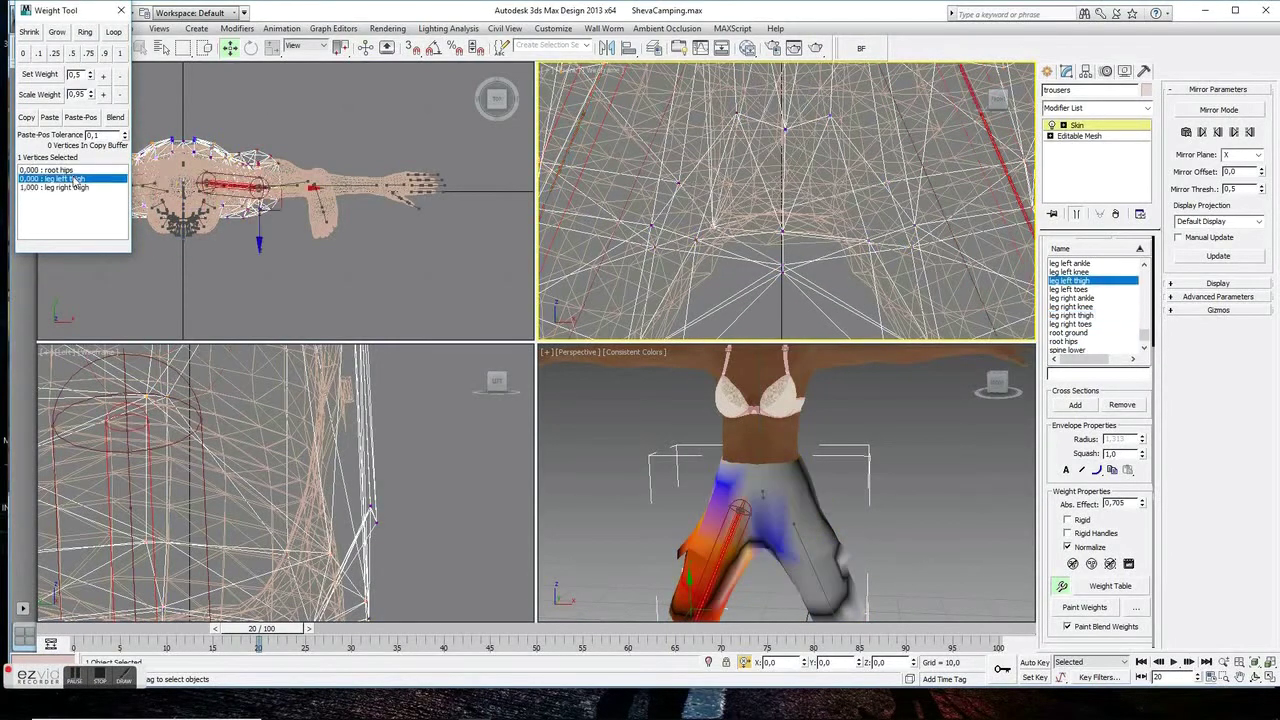
key(ctrl+z)
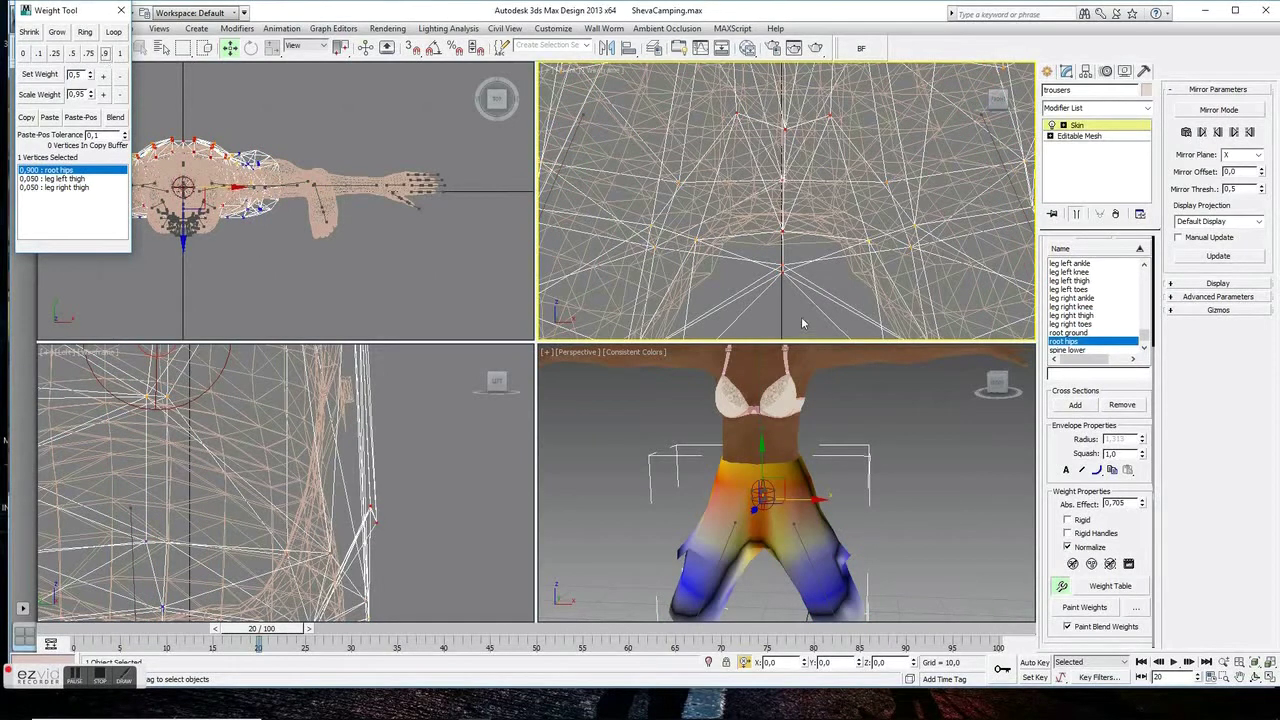
click(903, 429)
scroll(903, 429, down, 2)
scroll(903, 429, down, 2)
scroll(928, 271, down, 2)
scroll(912, 262, down, 2)
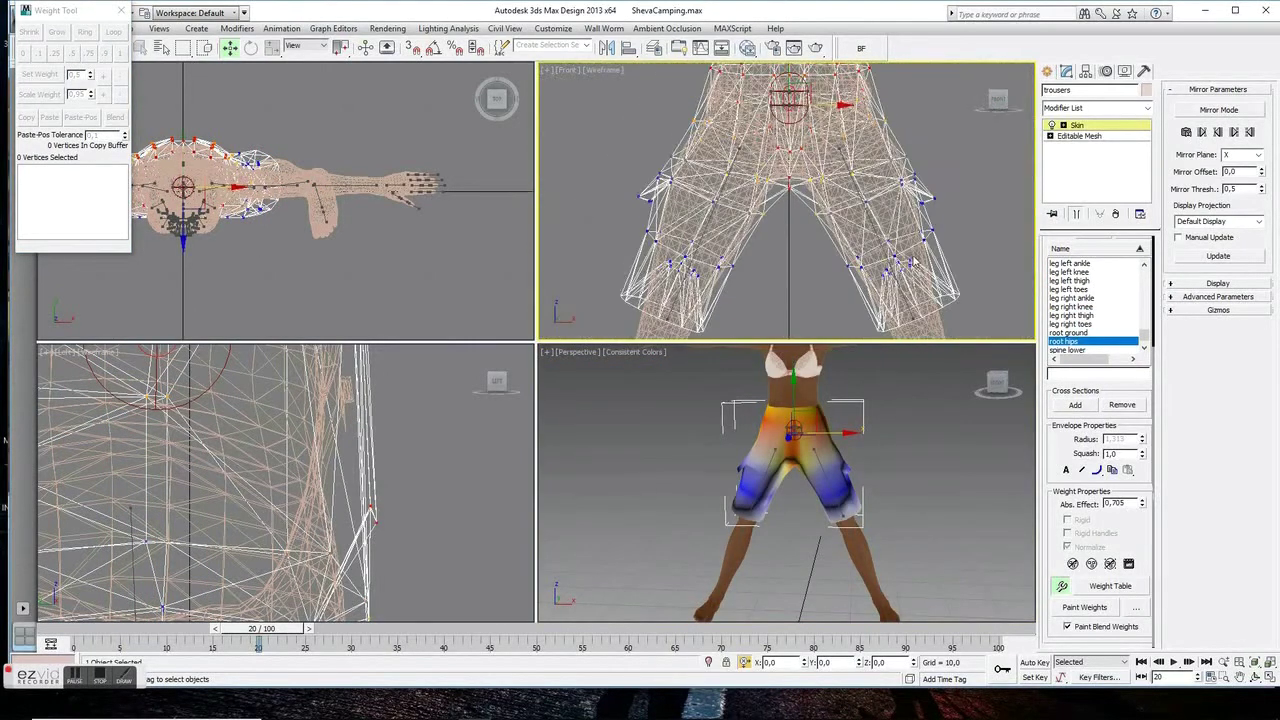
Check both knee weights, exit Edit Envelopes and deselect the trousers
click(1070, 306)
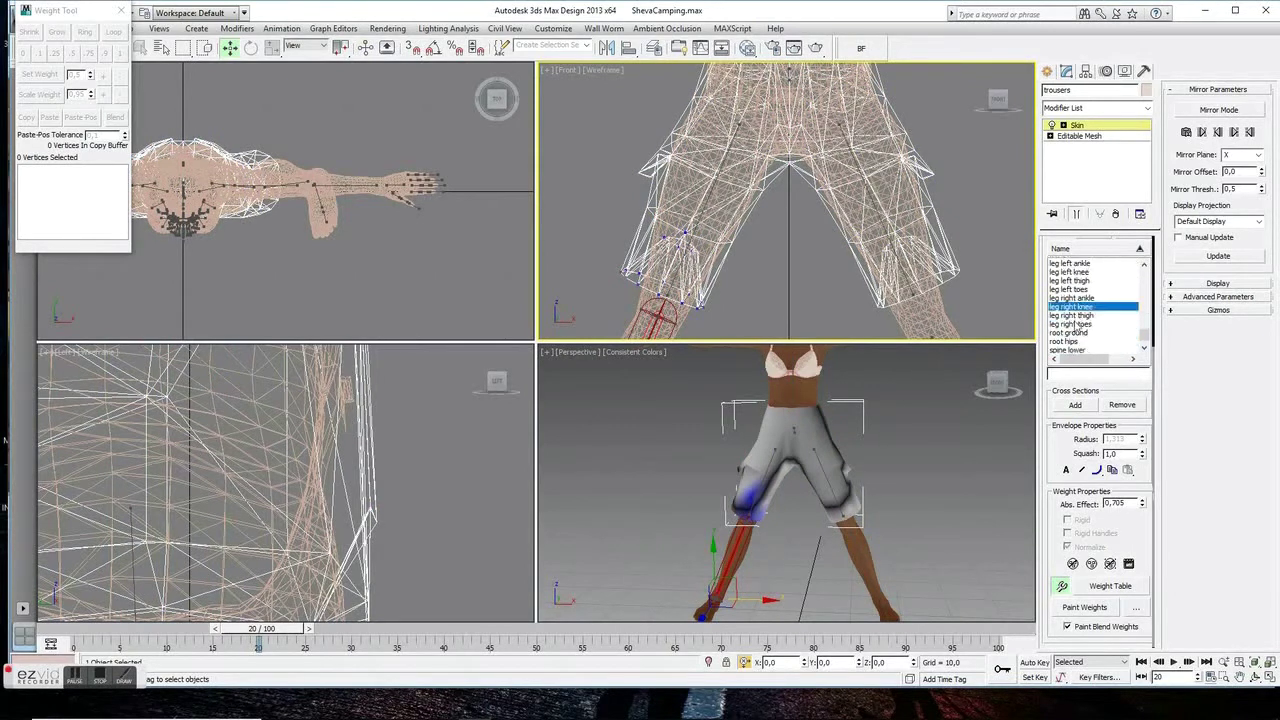
click(1086, 272)
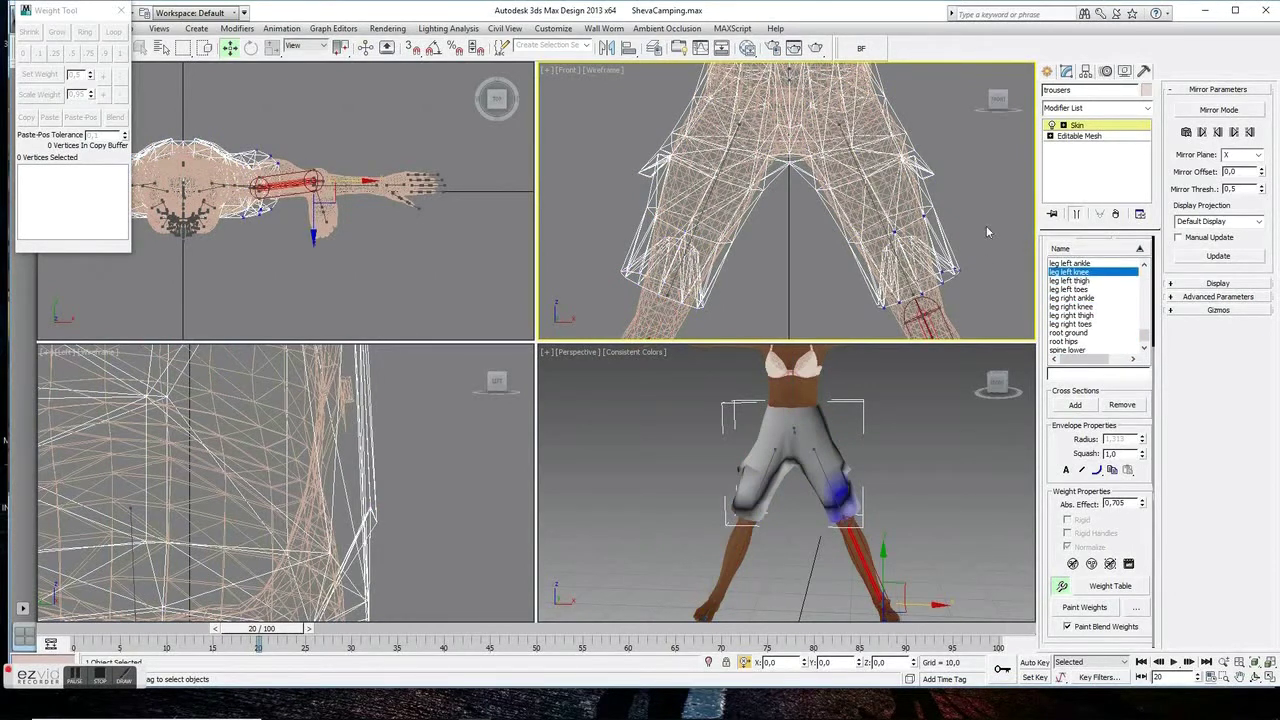
click(1086, 135)
click(627, 404)
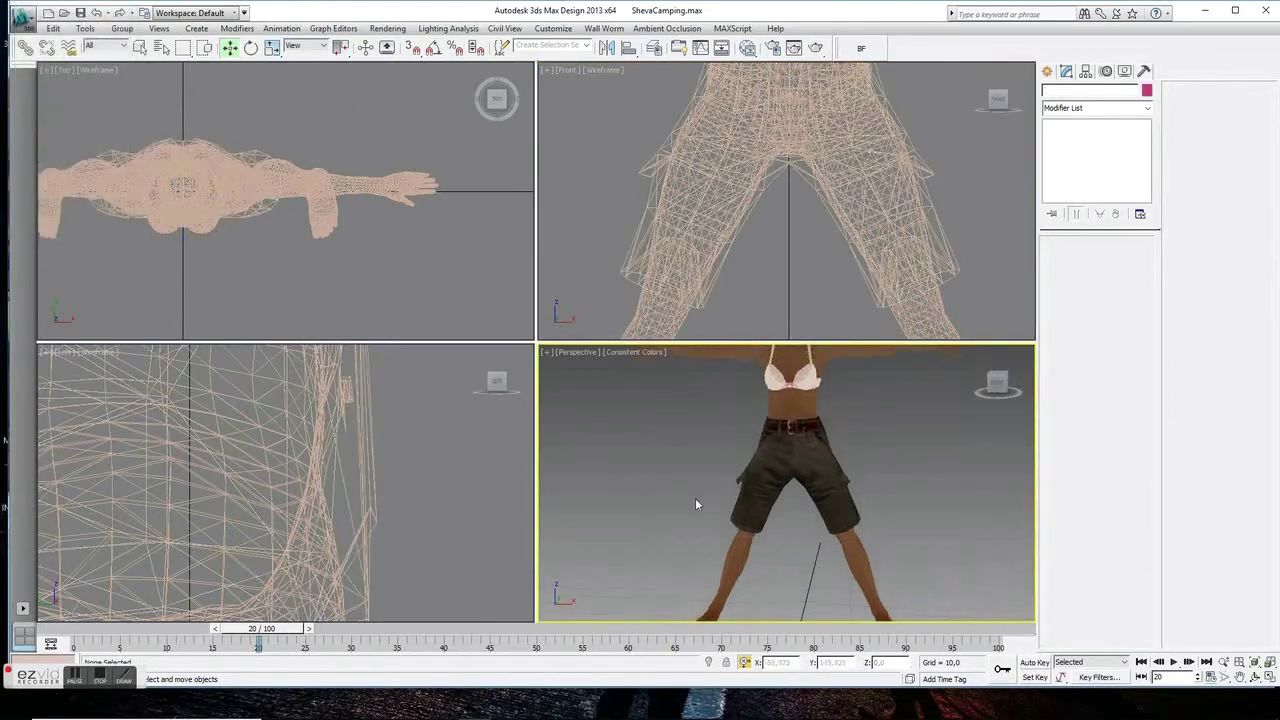
scroll(695, 498, down, 3)
At frame 0, select the camouflage vest and move it onto the character's body
drag(258, 630, 75, 630)
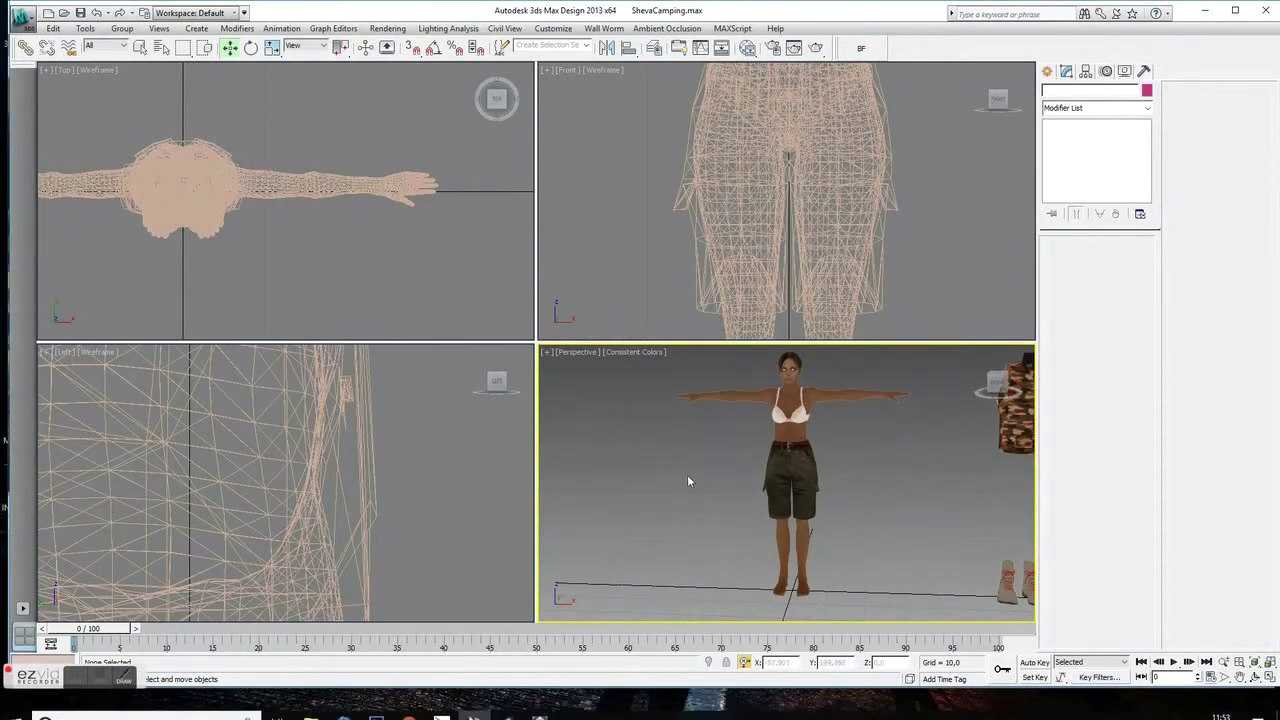
click(1254, 677)
drag(726, 464, 760, 459)
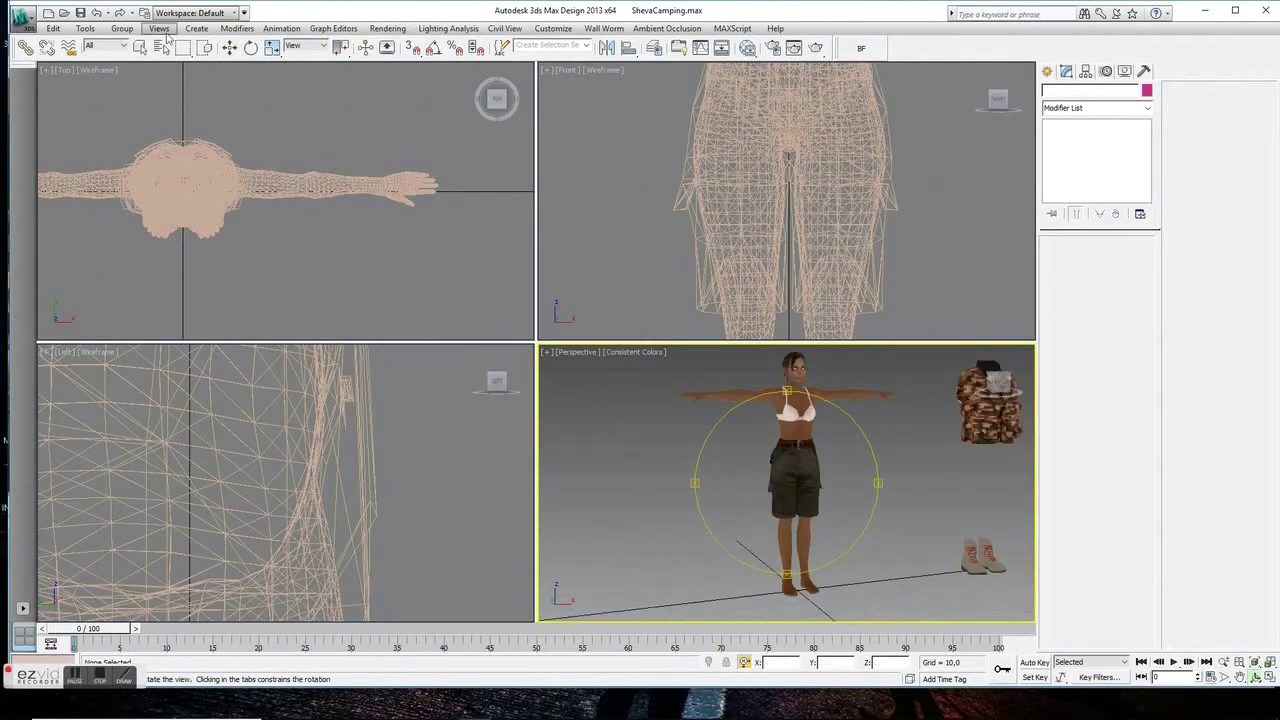
click(990, 400)
scroll(840, 263, down, 5)
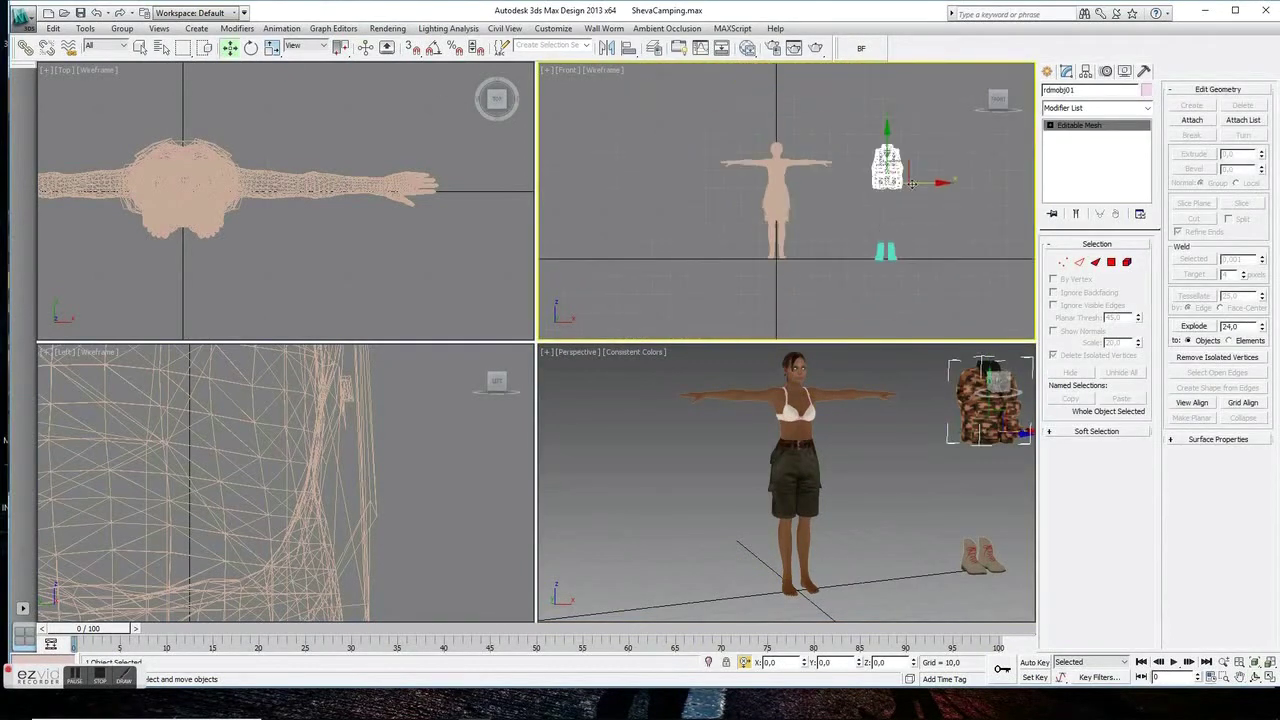
drag(911, 186, 806, 190)
Scale the vest down to the torso and raise it onto the chest
key(z)
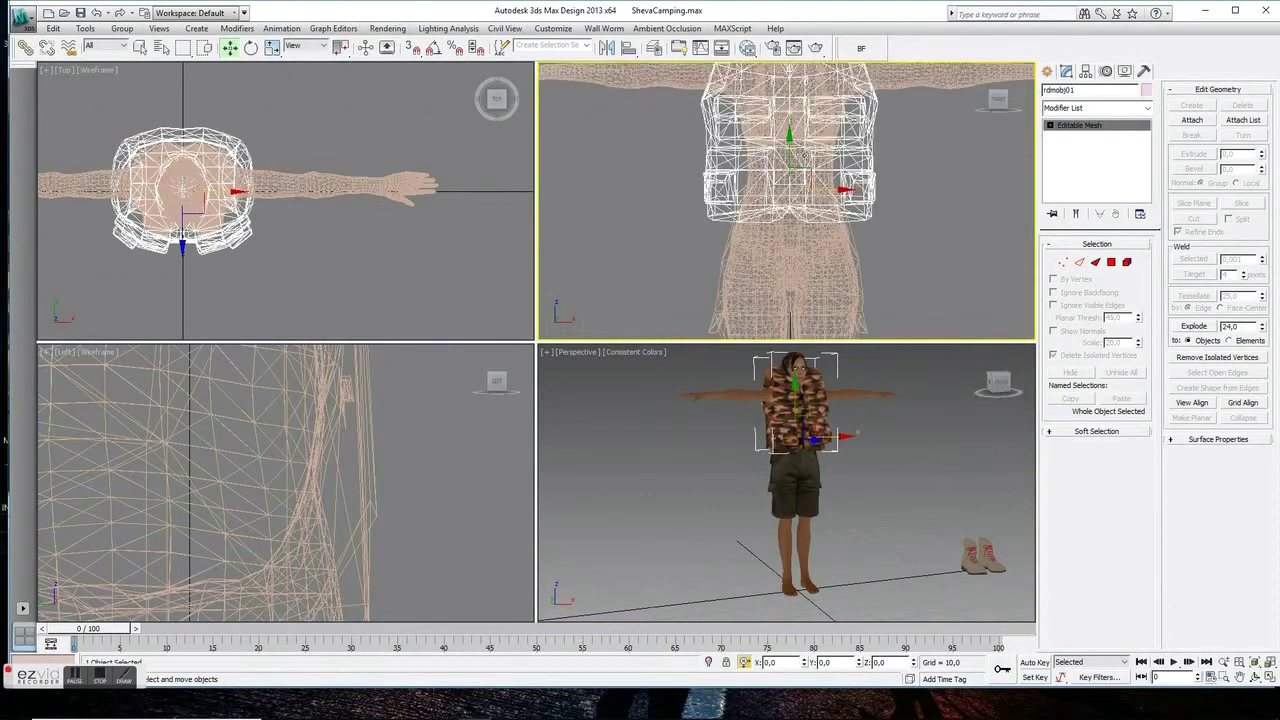
scroll(790, 140, down, 3)
key(r)
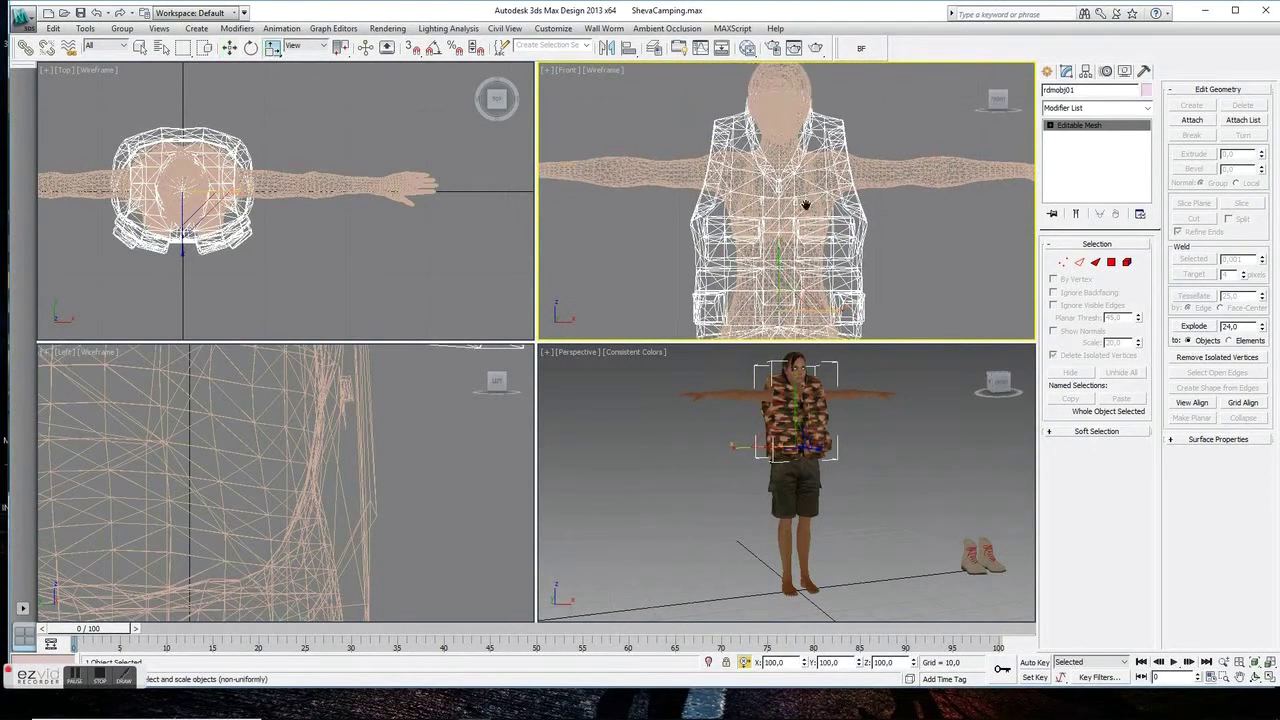
middle_drag(790, 427, 790, 492)
scroll(790, 492, up, 4)
drag(790, 492, 802, 555)
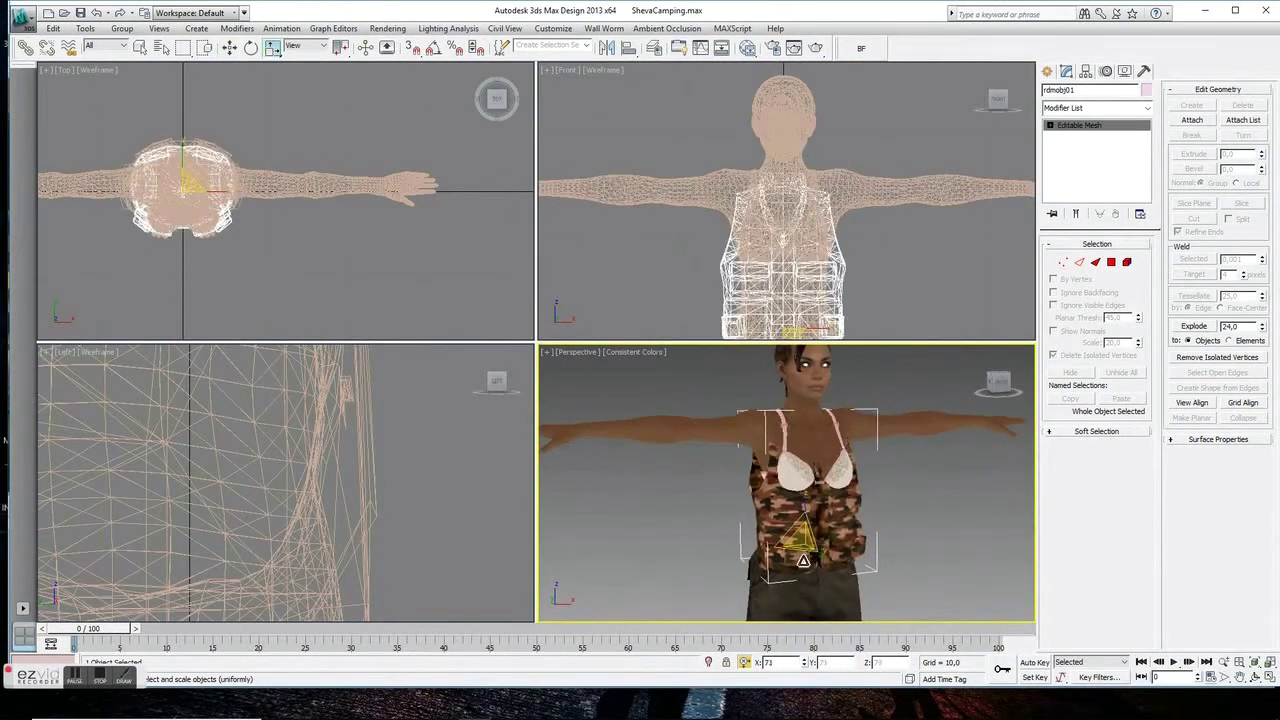
key(w)
drag(786, 284, 783, 252)
In the Left view, align the vest with the body and narrow it front-to-back
scroll(363, 406, down, 5)
scroll(333, 553, down, 3)
scroll(333, 553, down, 2)
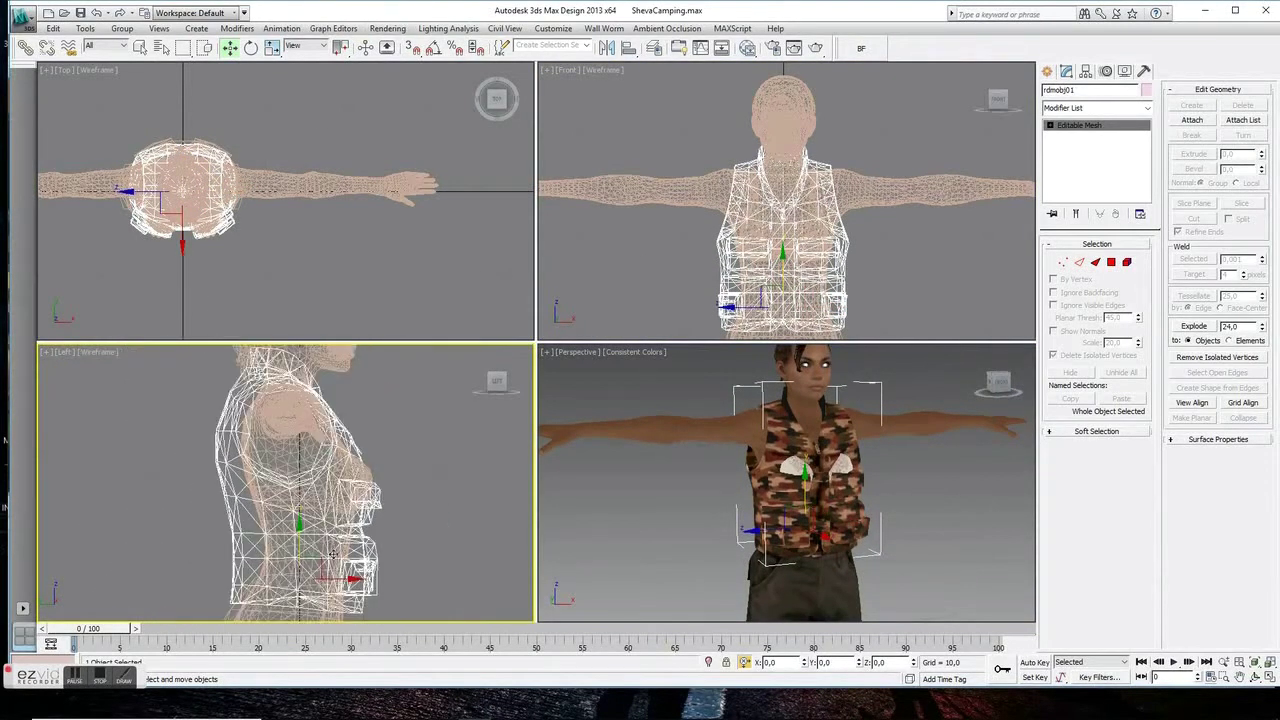
drag(346, 578, 356, 578)
click(272, 47)
drag(367, 487, 353, 467)
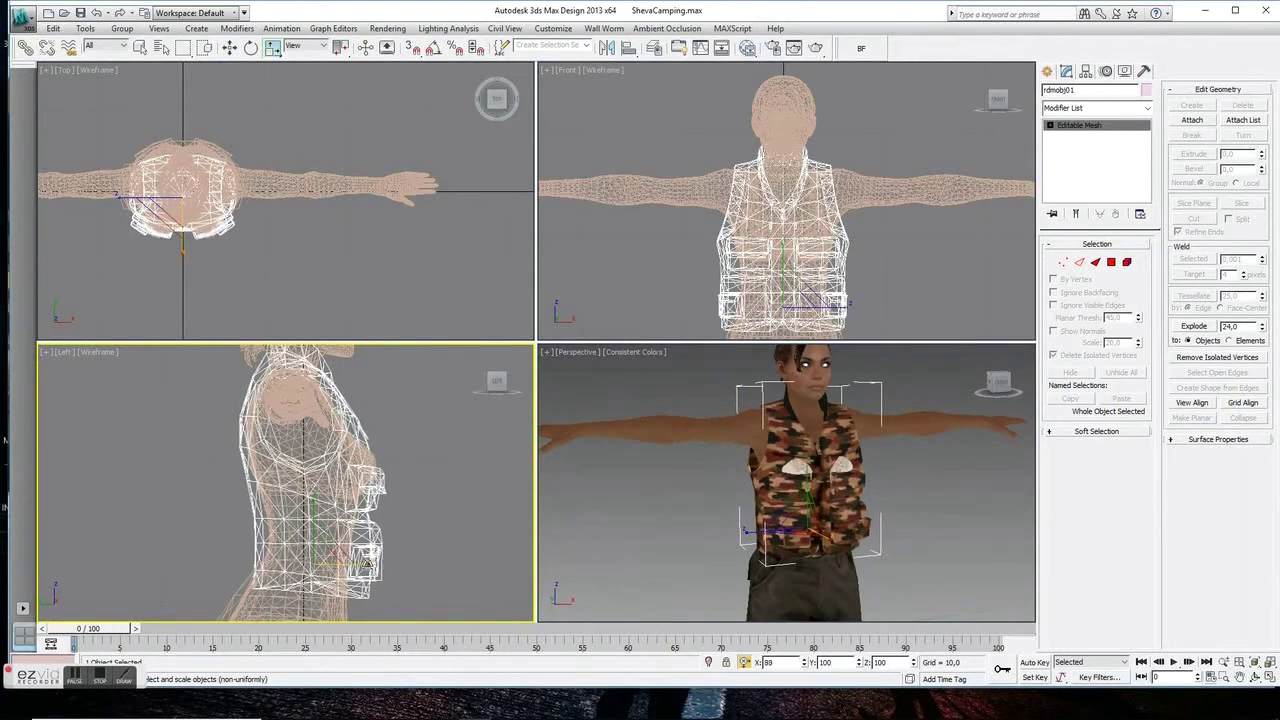
click(229, 47)
middle_drag(283, 413, 303, 453)
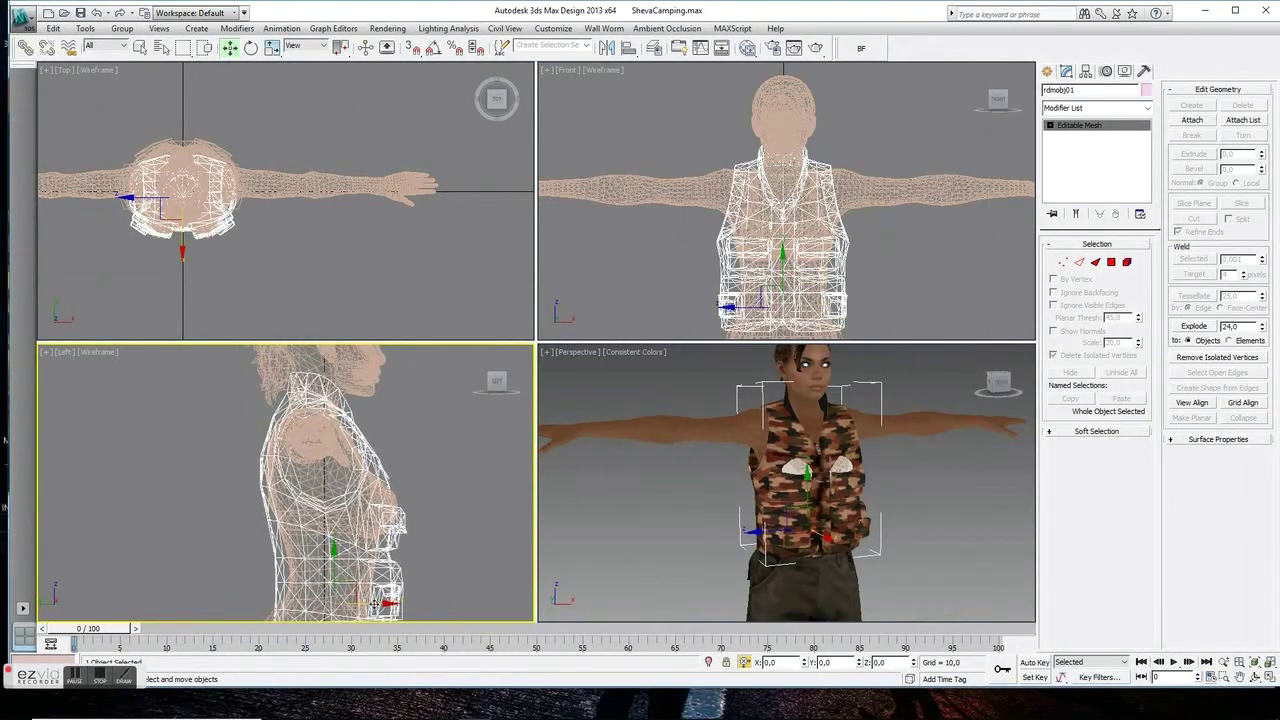
Orbit around to check the vest's fit, then switch to vertex editing
scroll(712, 494, up, 5)
alt+middle_drag(760, 490, 940, 498)
drag(940, 498, 700, 480)
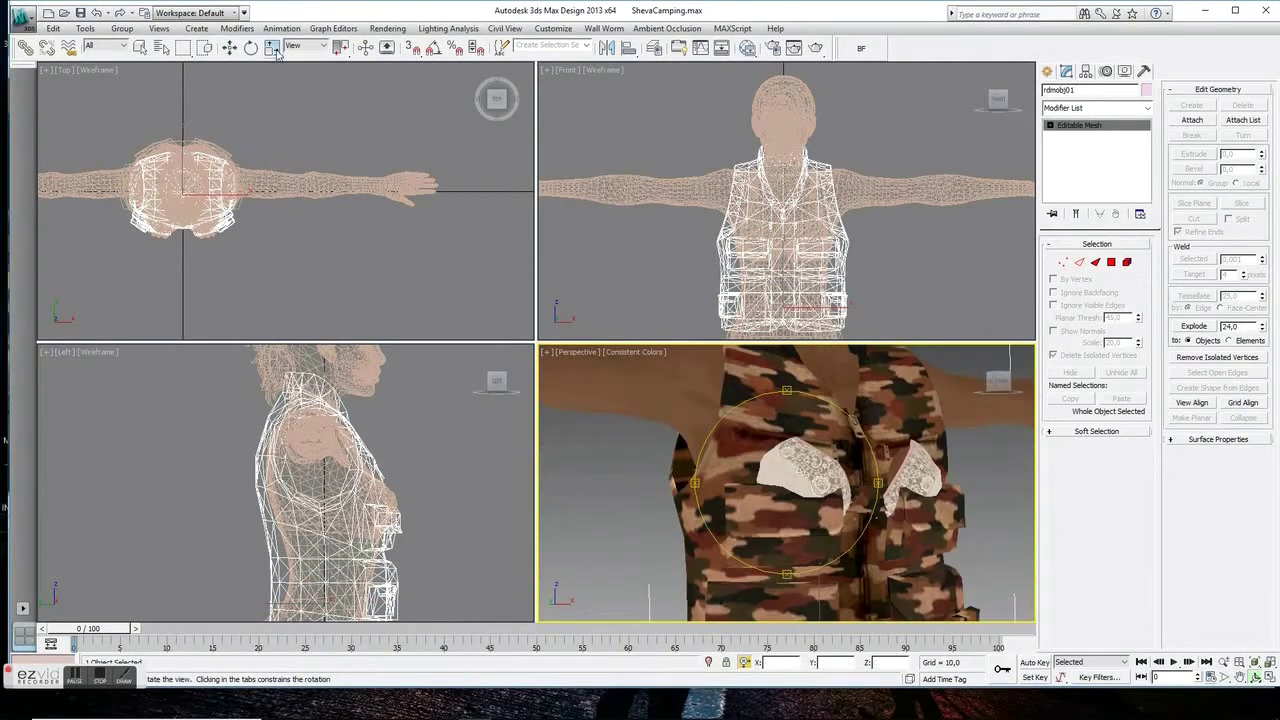
click(1062, 262)
scroll(295, 420, up, 5)
Scale a block of vest vertices inward to tighten it around the torso
drag(533, 490, 531, 492)
click(250, 47)
drag(340, 47, 344, 118)
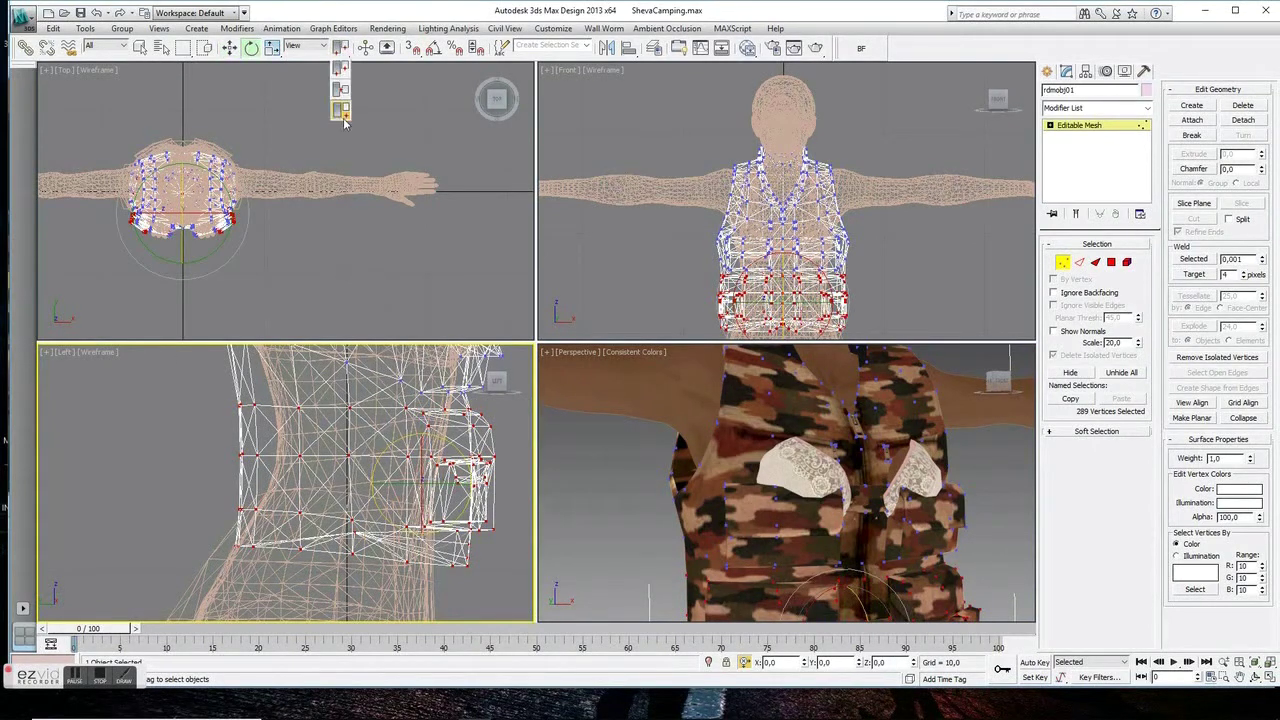
drag(343, 531, 321, 518)
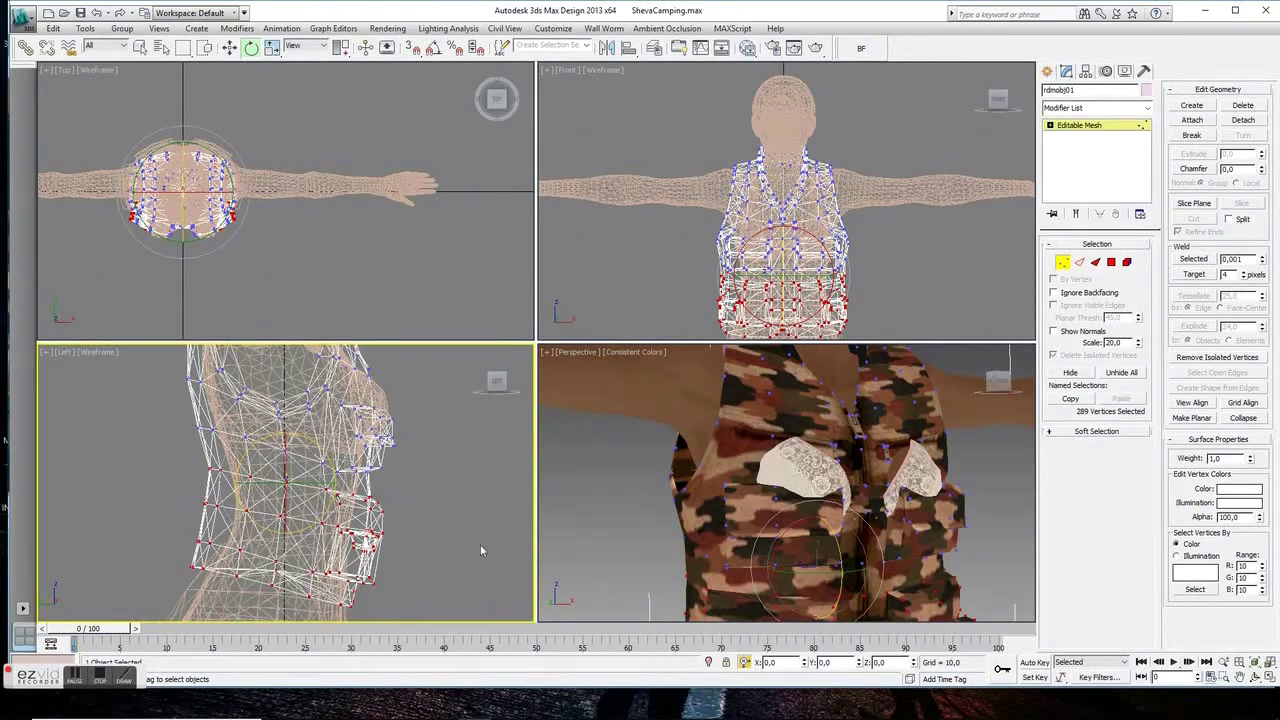
middle_drag(800, 480, 774, 482)
drag(785, 220, 790, 220)
scroll(124, 419, up, 3)
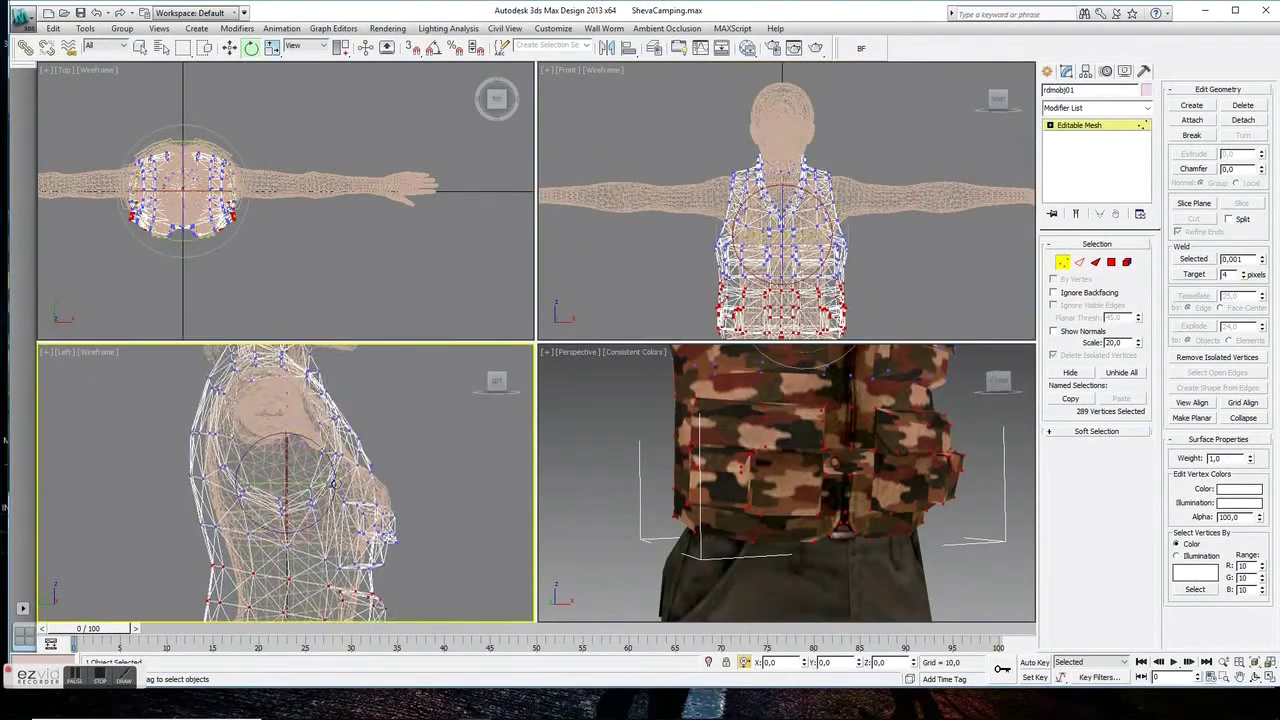
scroll(124, 419, up, 3)
Select the lower vest vertices and scale them to widen the vest's lower edge
key(w)
drag(185, 573, 185, 570)
scroll(200, 500, up, 2)
drag(218, 432, 253, 550)
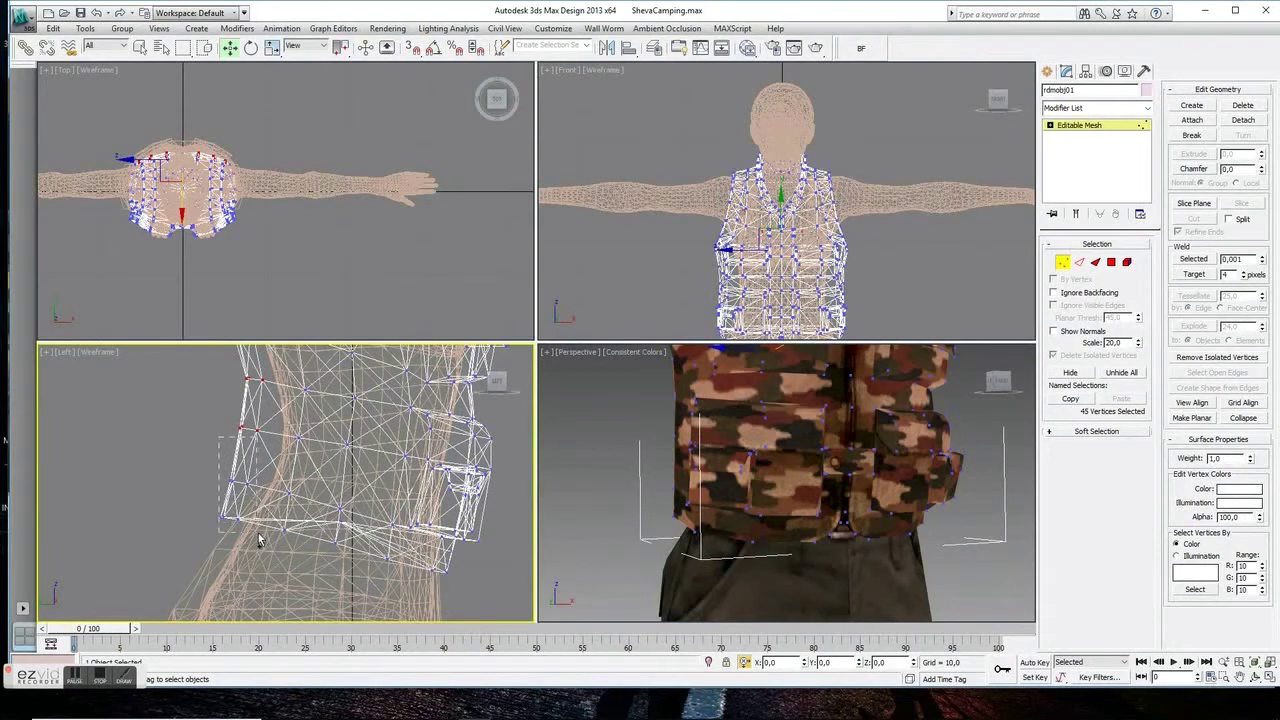
middle_drag(280, 385, 245, 440)
key(r)
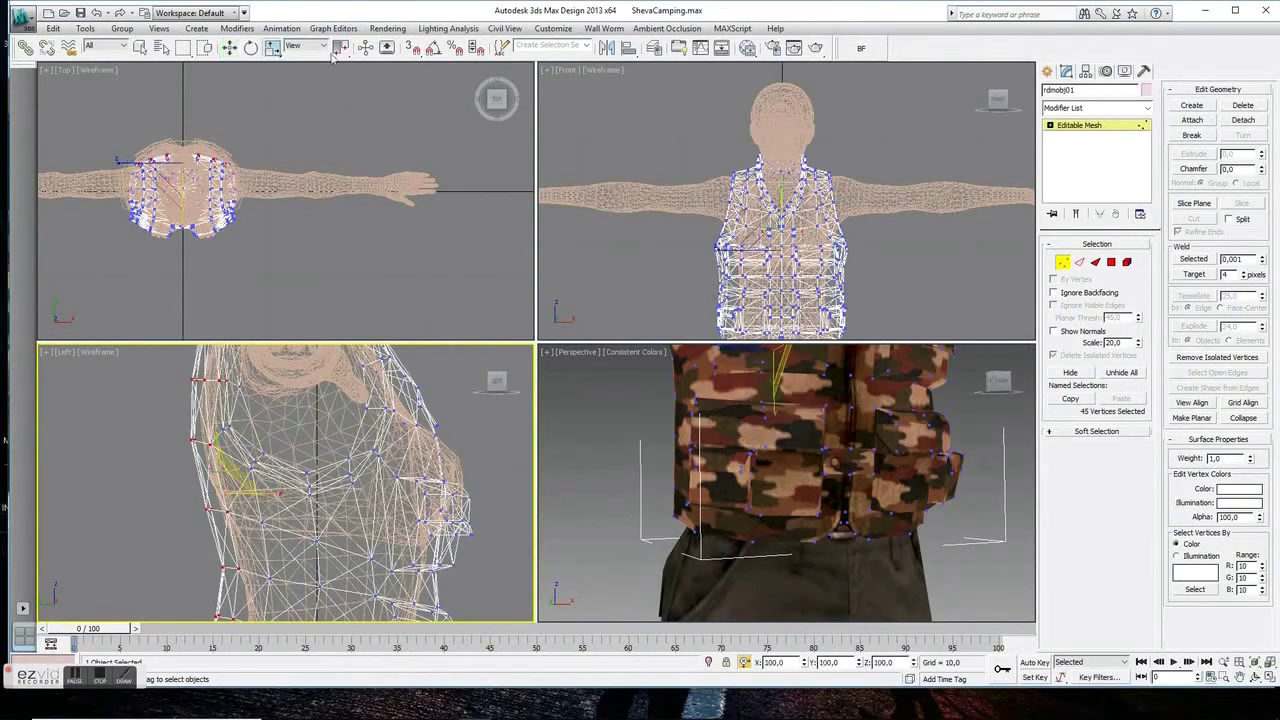
drag(233, 366, 225, 386)
Weld the selected vest vertices, then select the entire vest mesh
click(228, 50)
scroll(417, 449, down, 3)
middle_drag(621, 535, 617, 557)
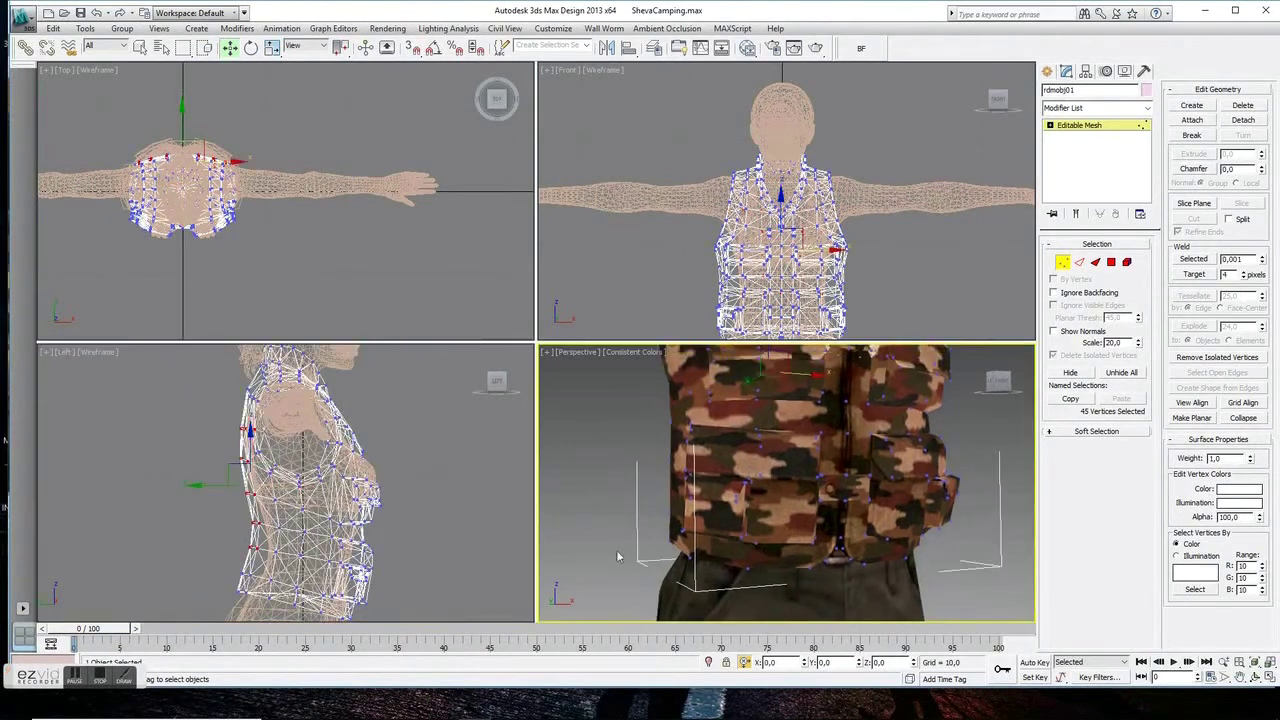
scroll(388, 558, up, 4)
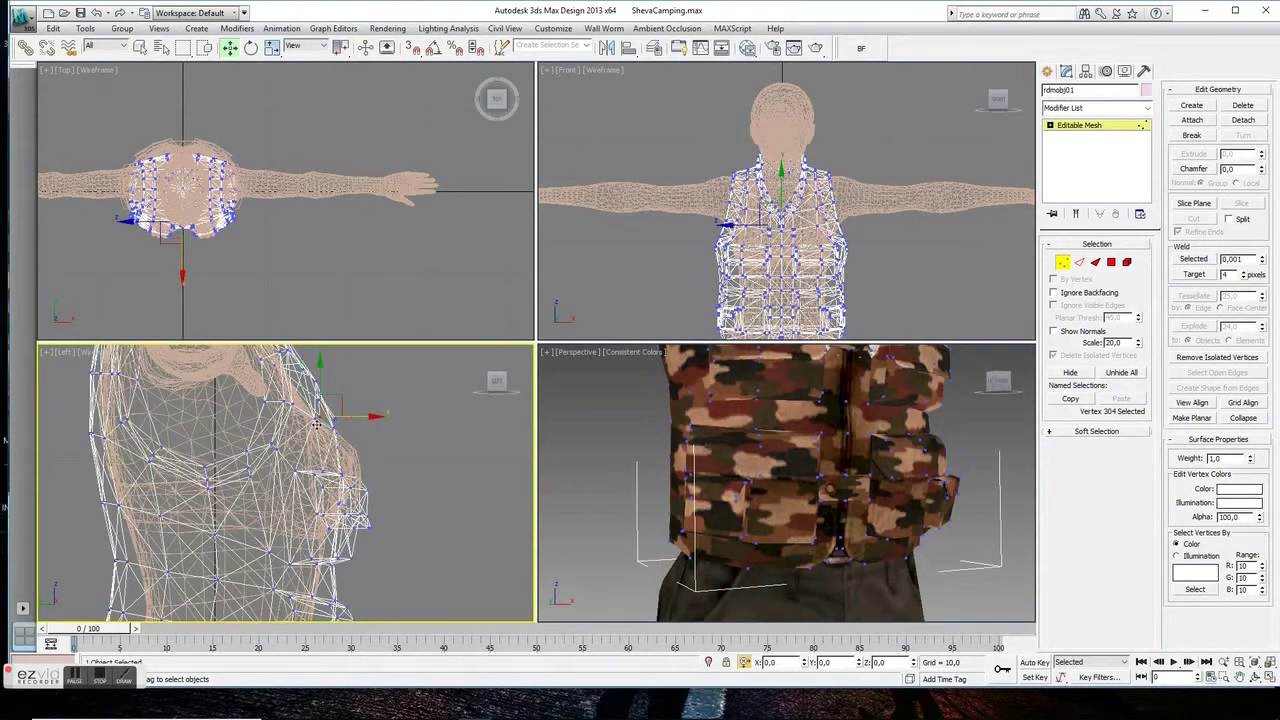
mouse_move(128, 126)
mouse_down()
mouse_move(350, 332)
mouse_move(85, 105)
mouse_up()
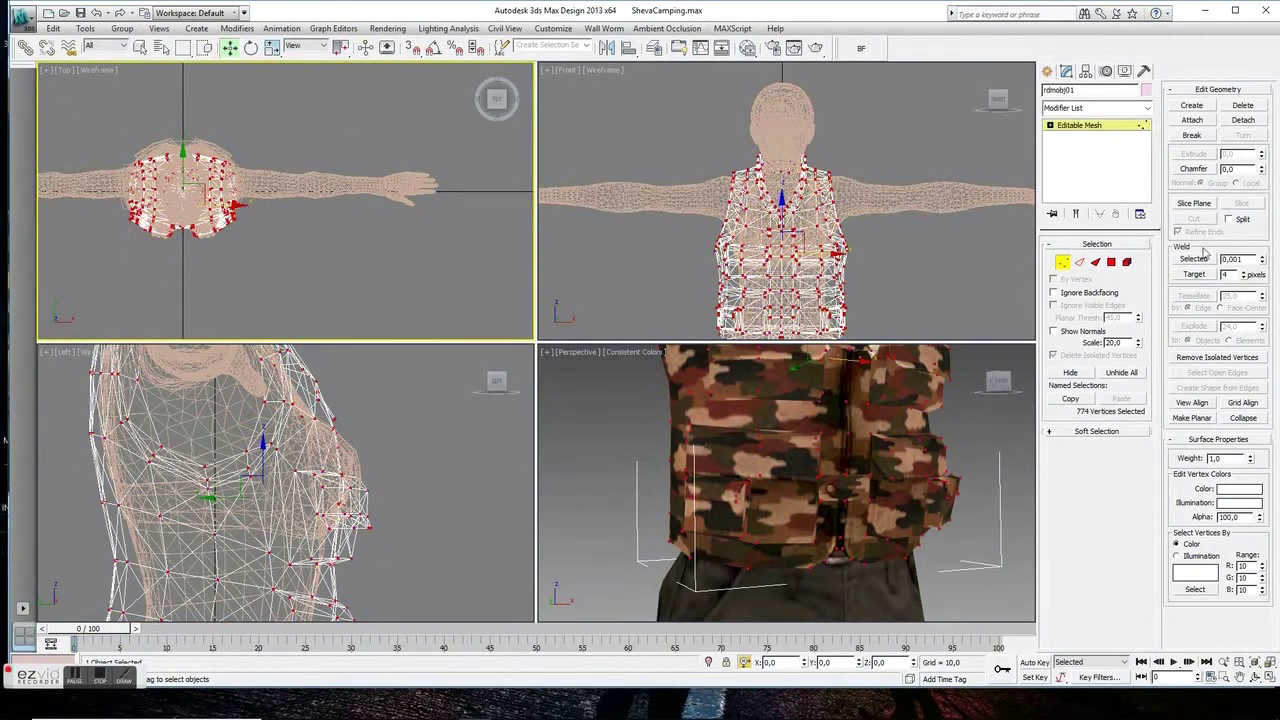
click(1201, 261)
click(1127, 262)
key(ctrl+a)
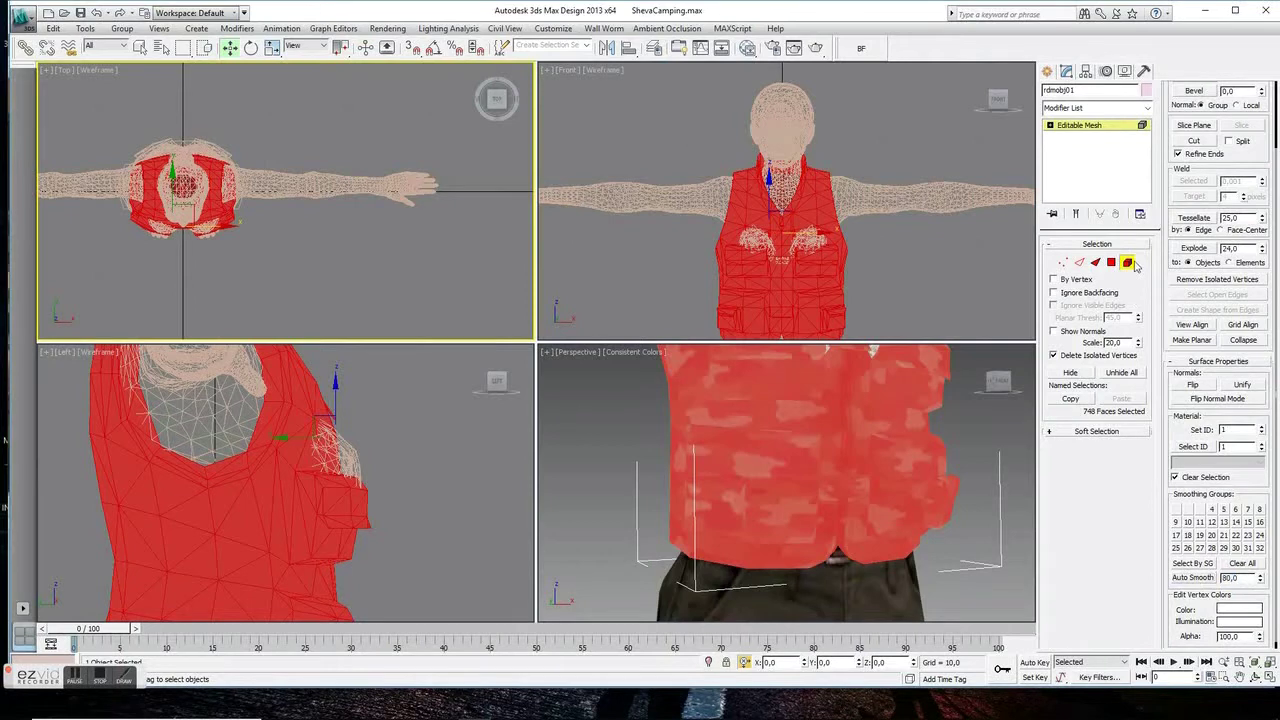
click(1127, 262)
In the Left view, select the vest's chest vertices and pull them over the lace
click(1062, 261)
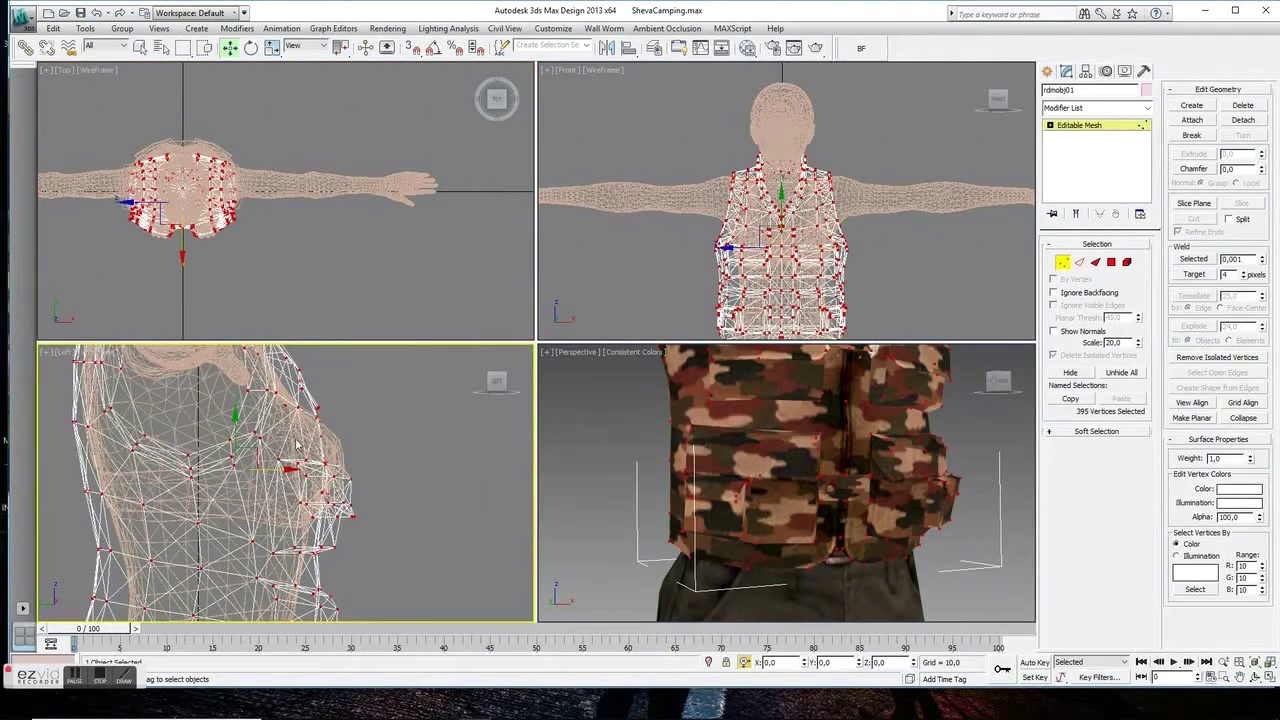
drag(397, 575, 397, 575)
scroll(383, 466, up, 2)
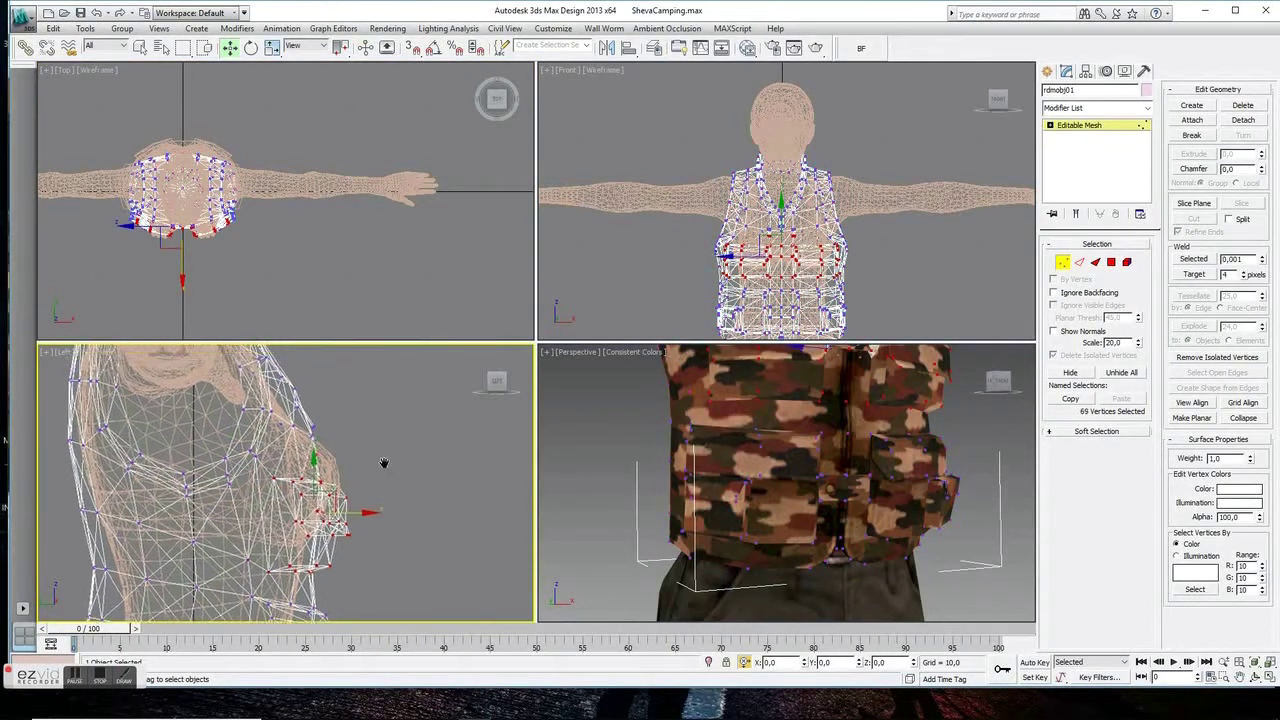
scroll(383, 466, up, 2)
scroll(808, 550, up, 5)
scroll(808, 550, down, 5)
scroll(338, 450, up, 1)
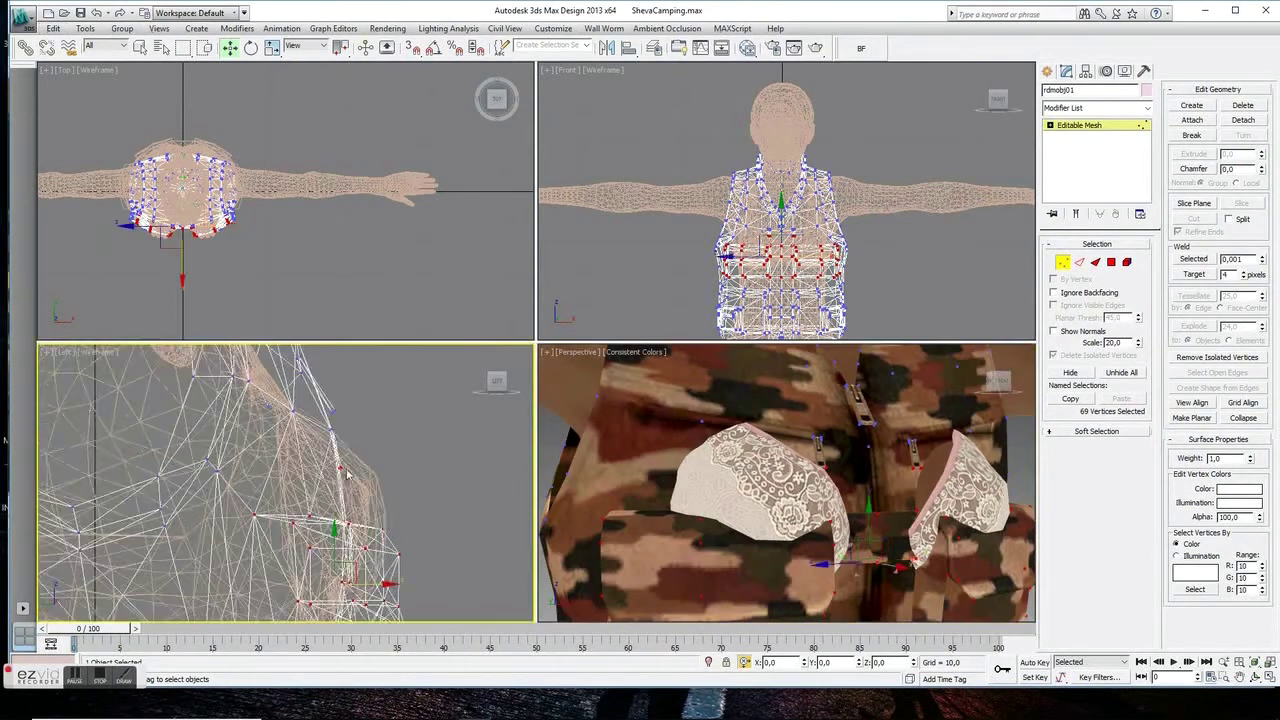
scroll(362, 462, up, 2)
alt+middle_drag(360, 513, 272, 495)
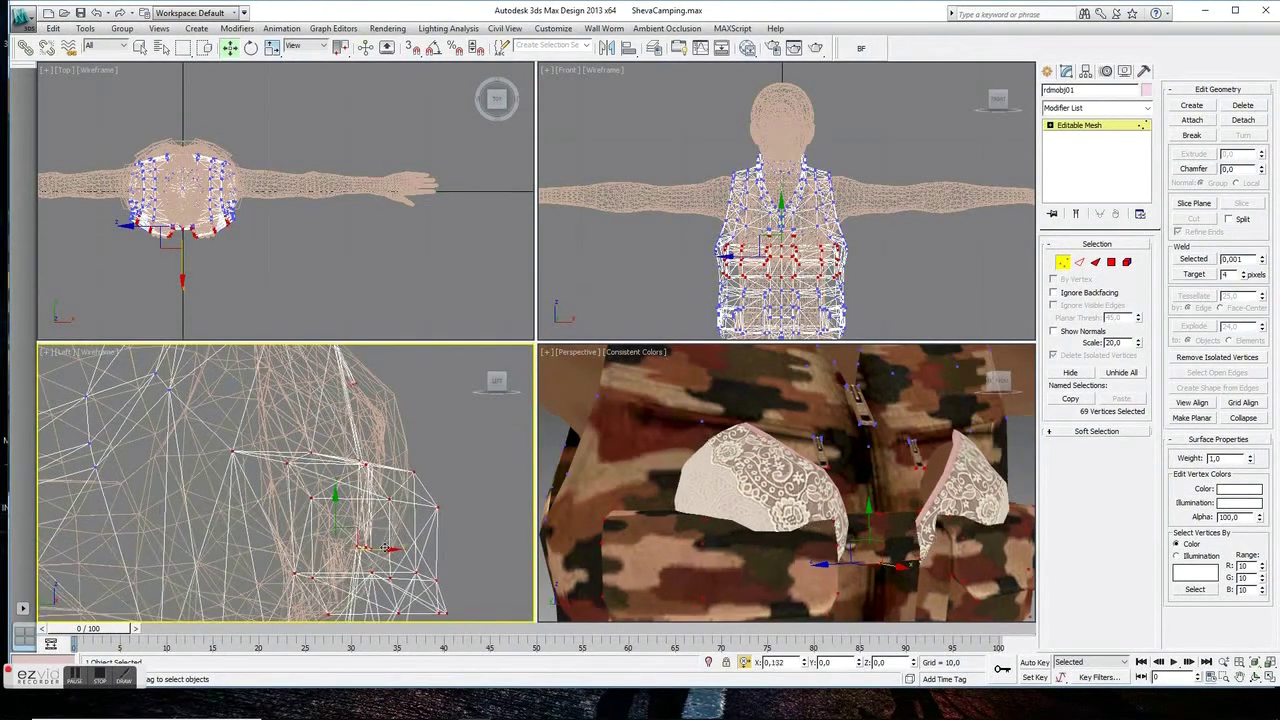
mouse_move(350, 508)
ctrl+mouse_down()
mouse_move(335, 526)
mouse_move(348, 465)
ctrl+mouse_up()
scroll(400, 510, down, 2)
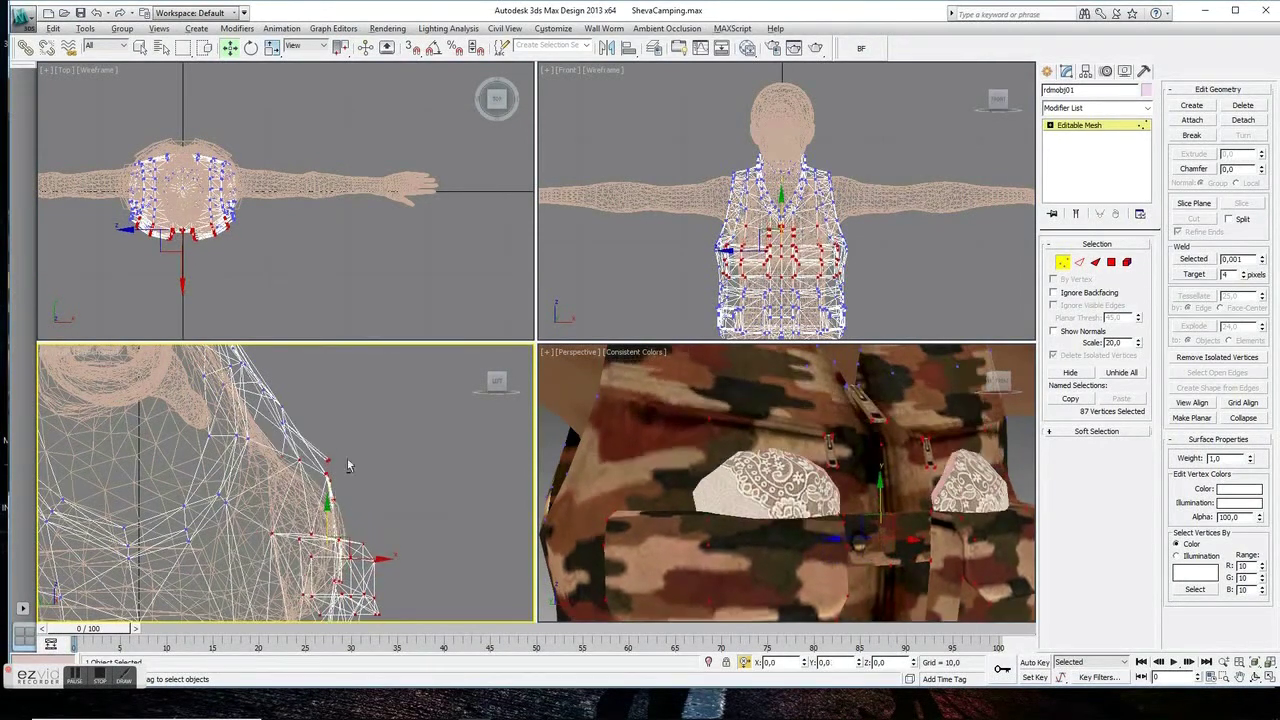
drag(255, 515, 255, 512)
mouse_move(330, 543)
mouse_down()
mouse_move(356, 548)
mouse_move(345, 555)
mouse_up()
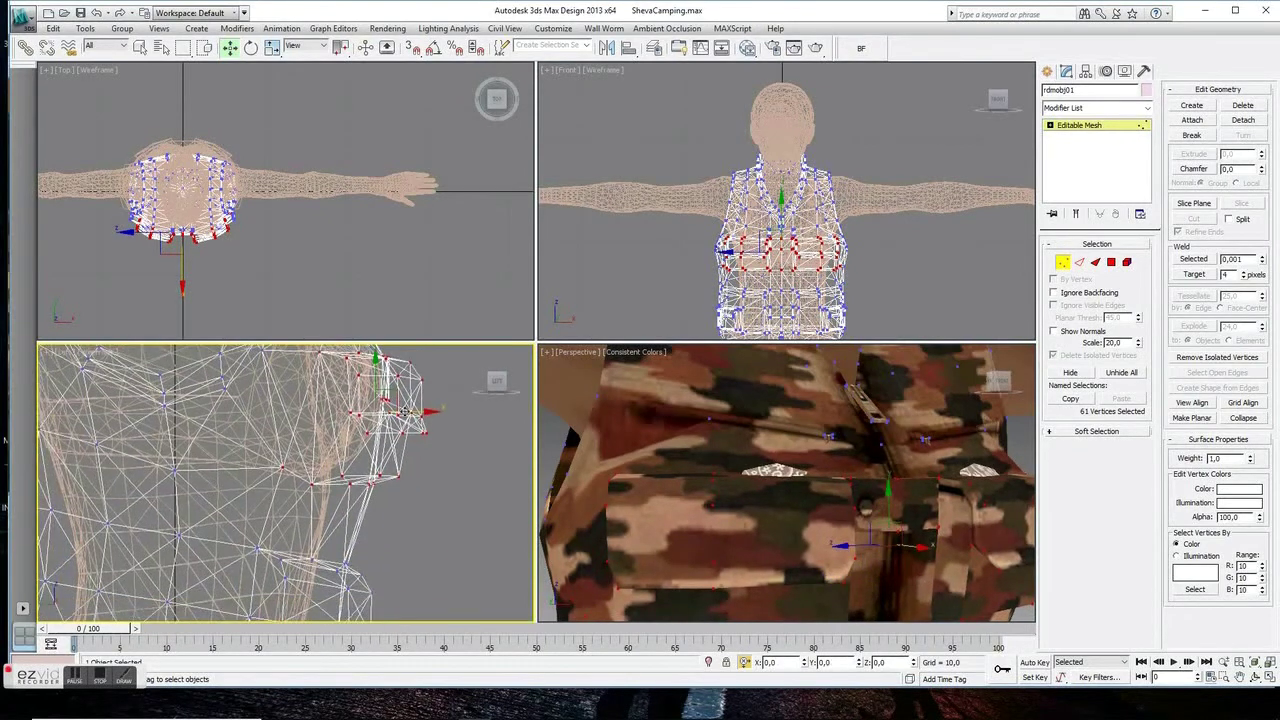
Nudge the neckline edge vertices over the chest, then rotate them to close the gap
middle_drag(345, 555, 320, 648)
scroll(333, 512, up, 3)
drag(272, 573, 272, 573)
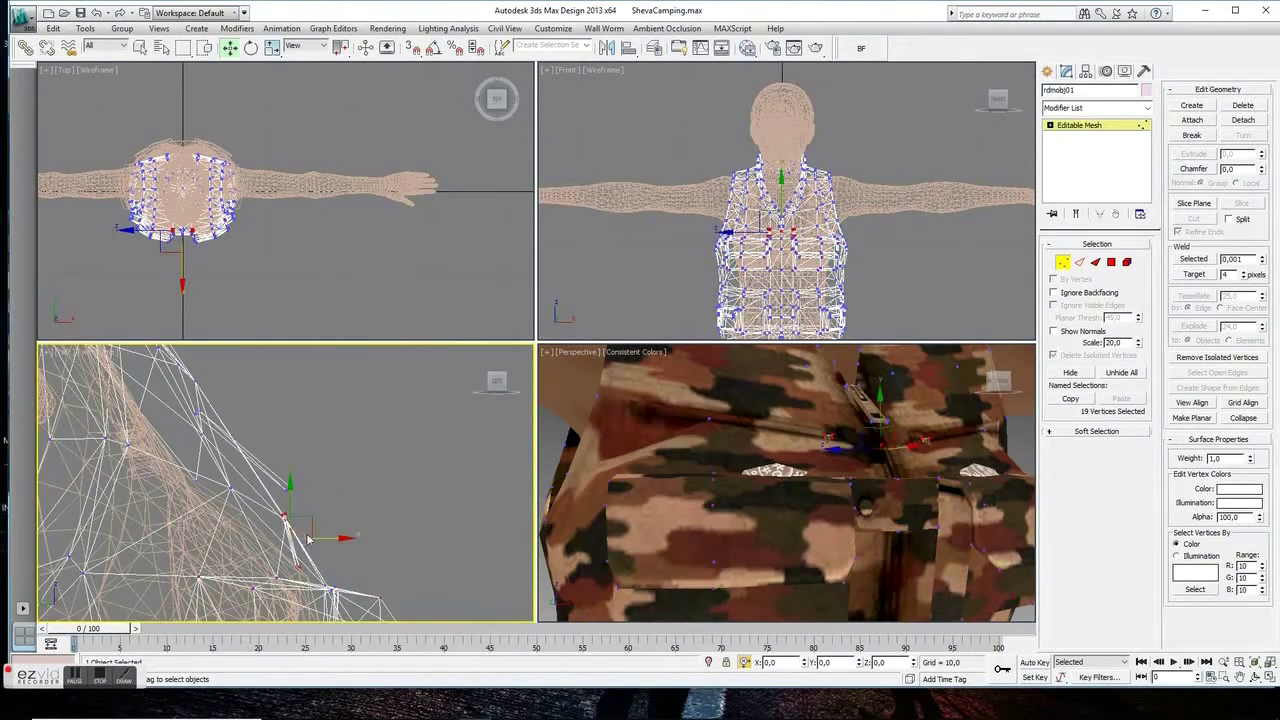
drag(303, 522, 309, 516)
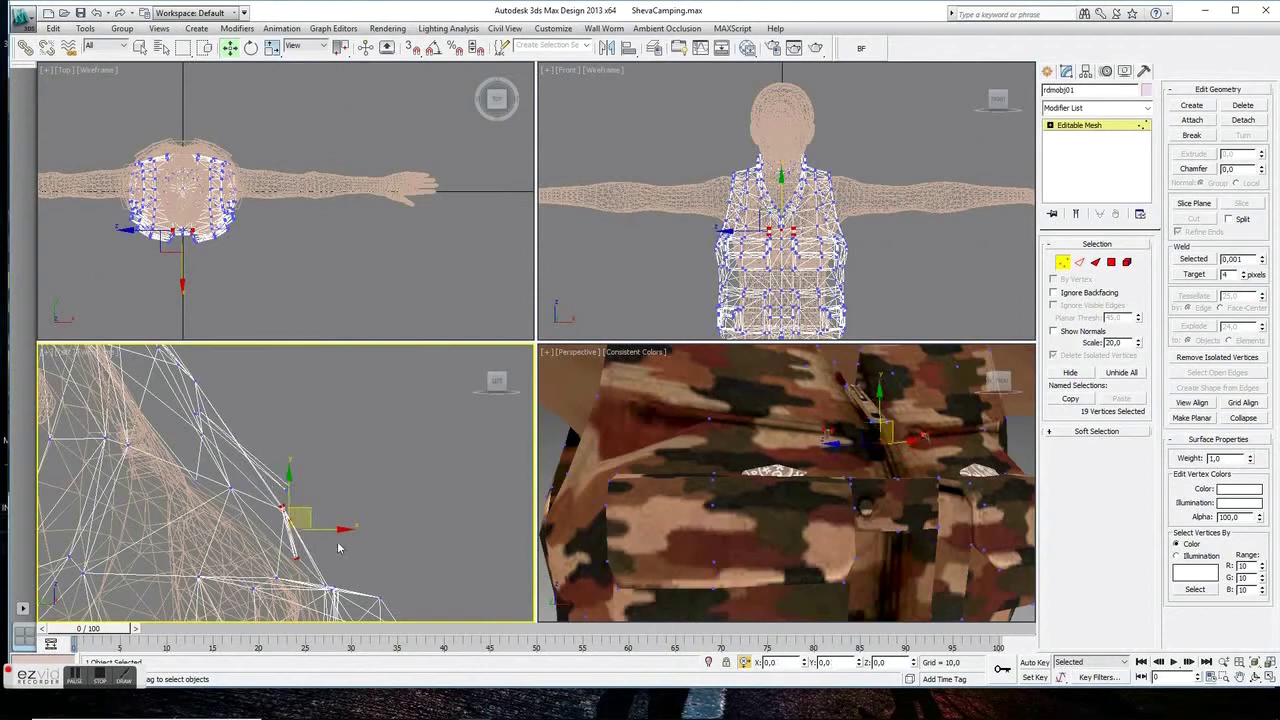
drag(300, 470, 268, 506)
ctrl+click(299, 550)
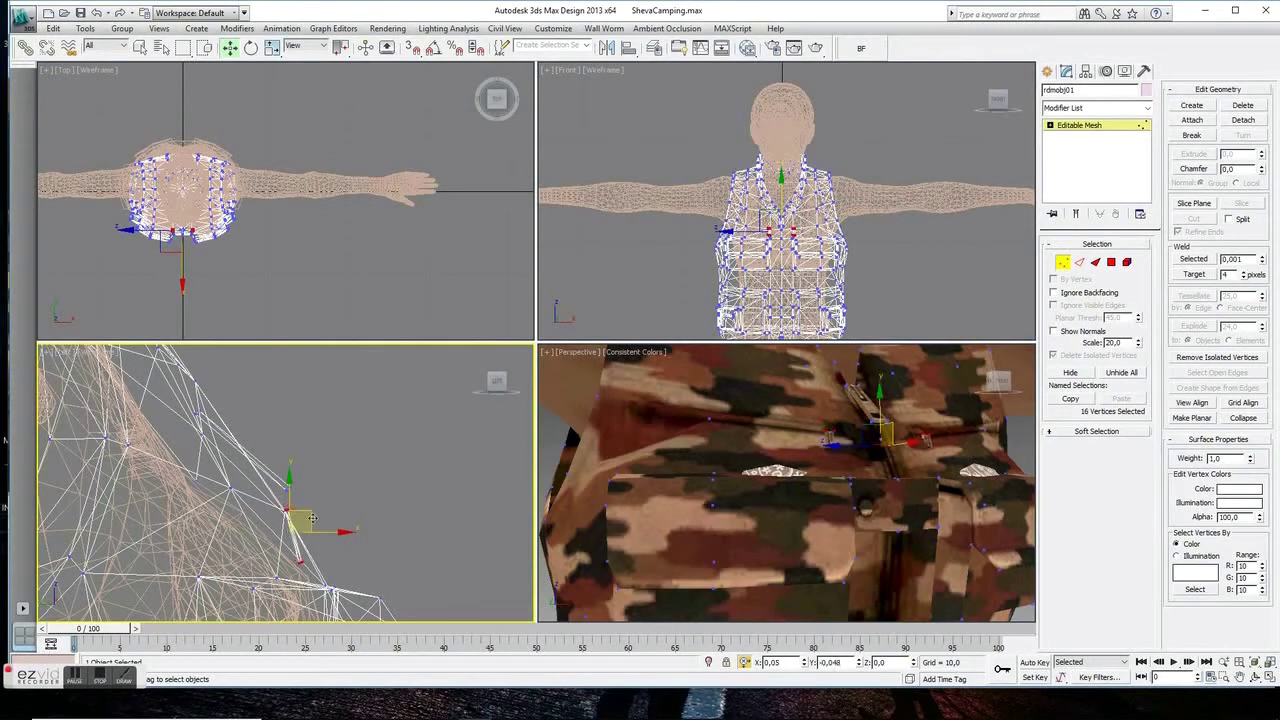
key(e)
drag(334, 463, 327, 456)
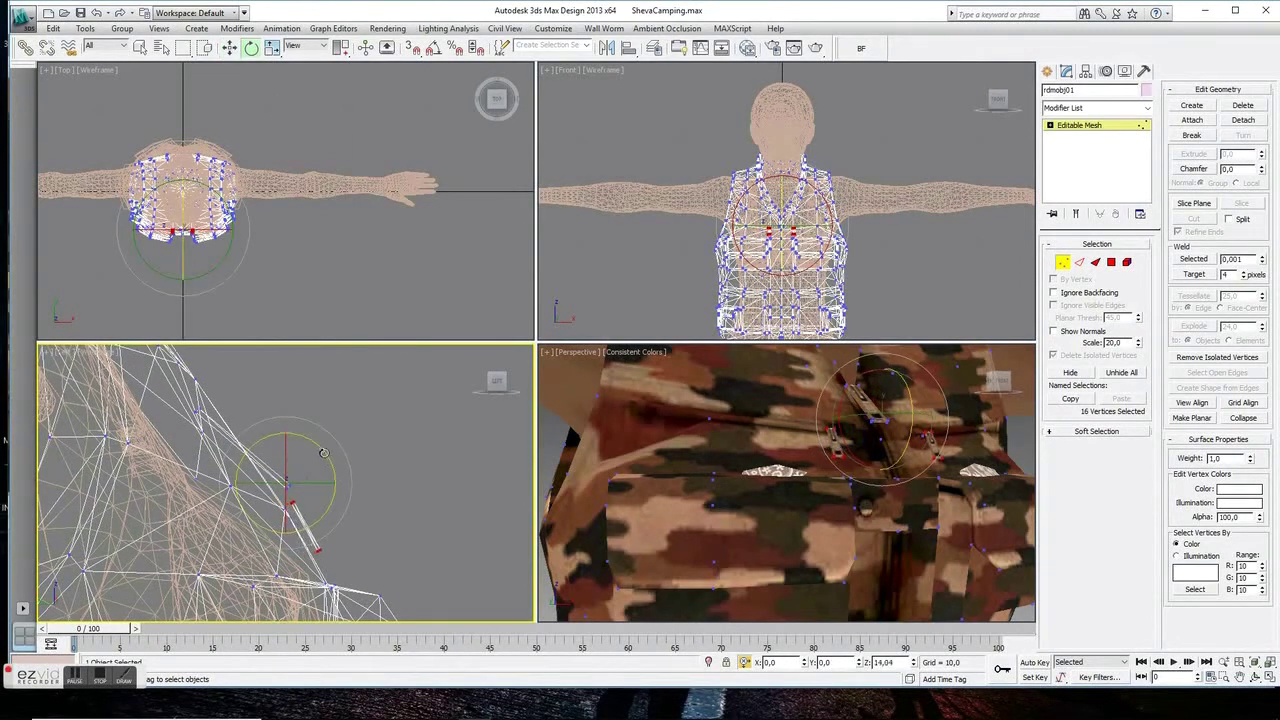
key(w)
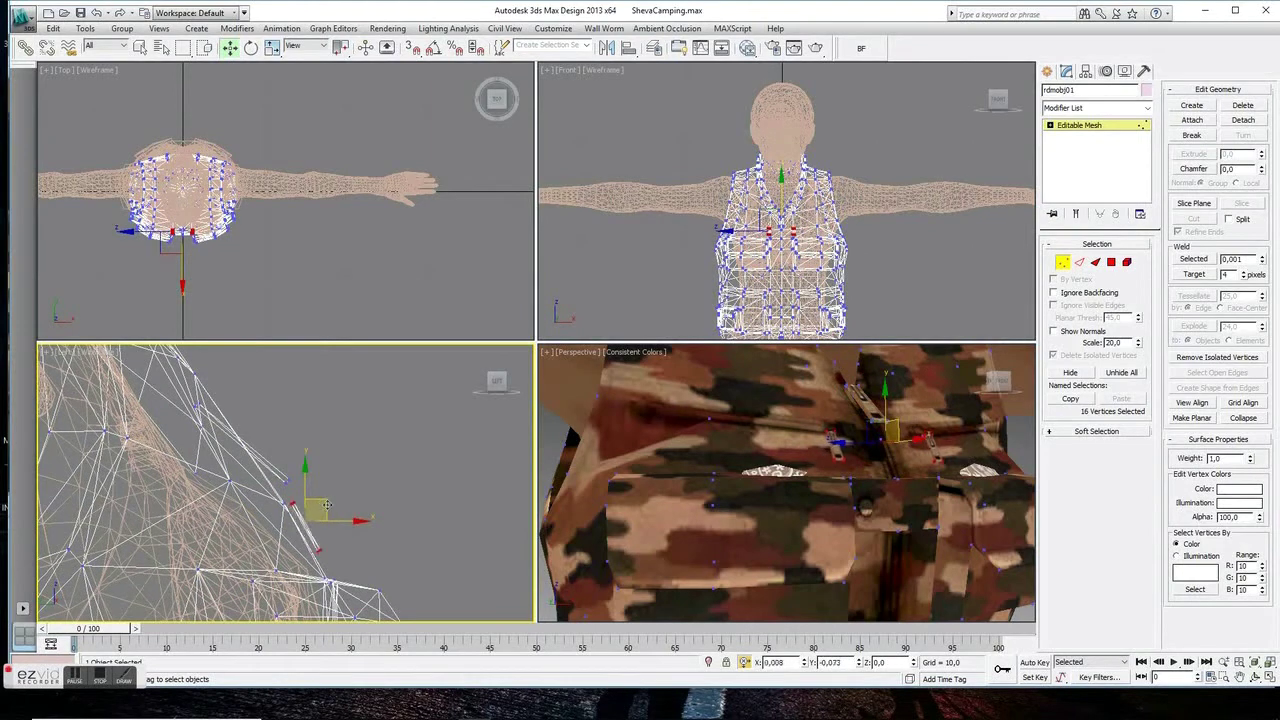
Nudge a single neckline vertex to smooth the collar, then clear the selection
middle_drag(321, 506, 340, 573)
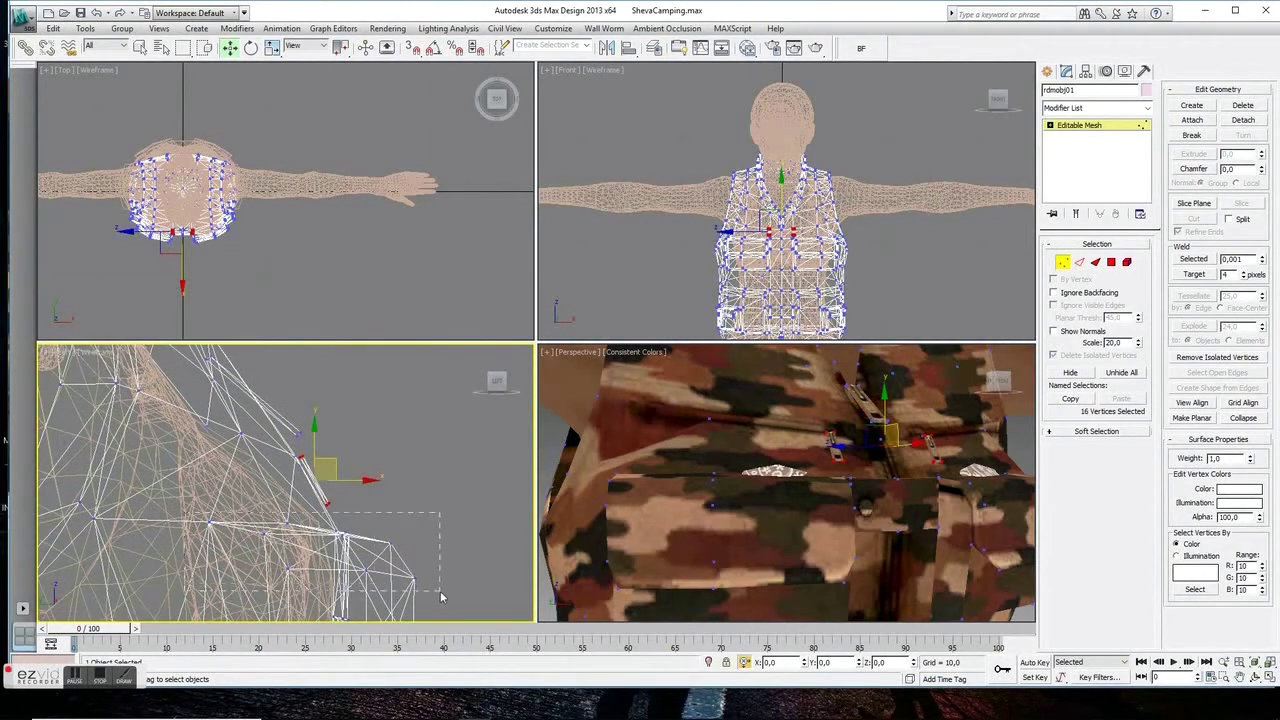
drag(441, 597, 441, 597)
middle_drag(291, 468, 323, 500)
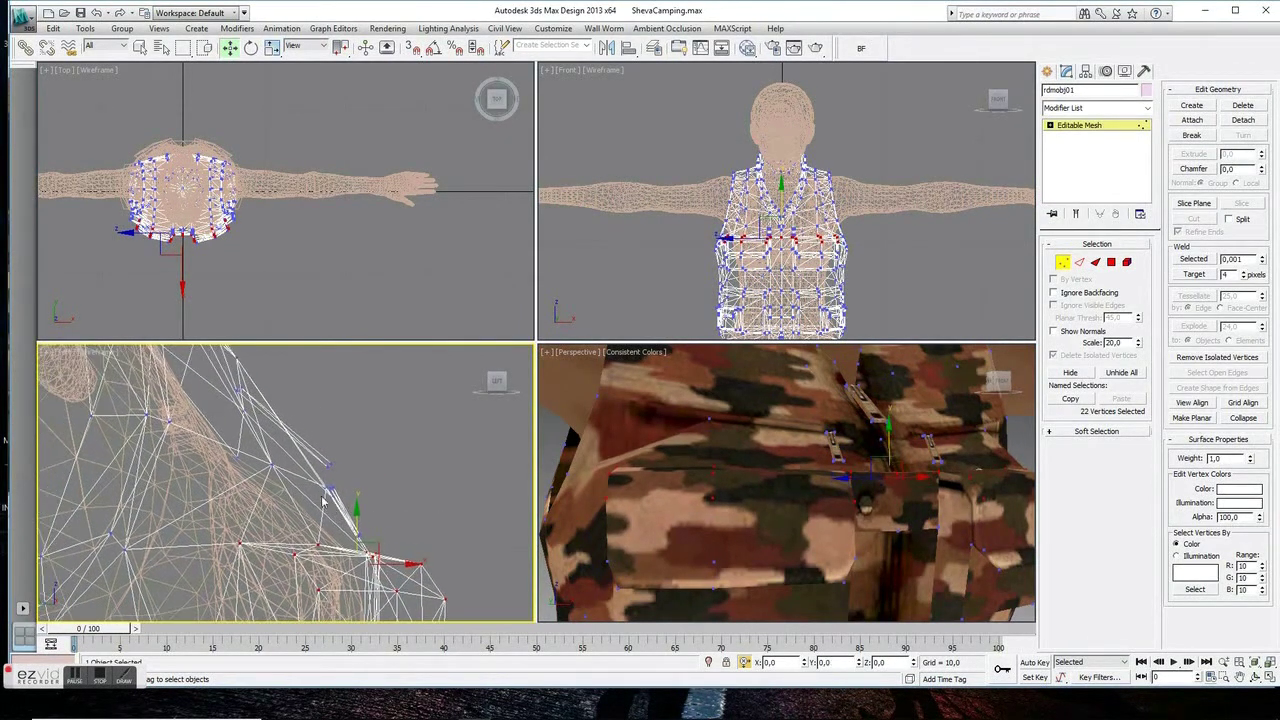
click(262, 458)
alt+middle_drag(760, 470, 800, 440)
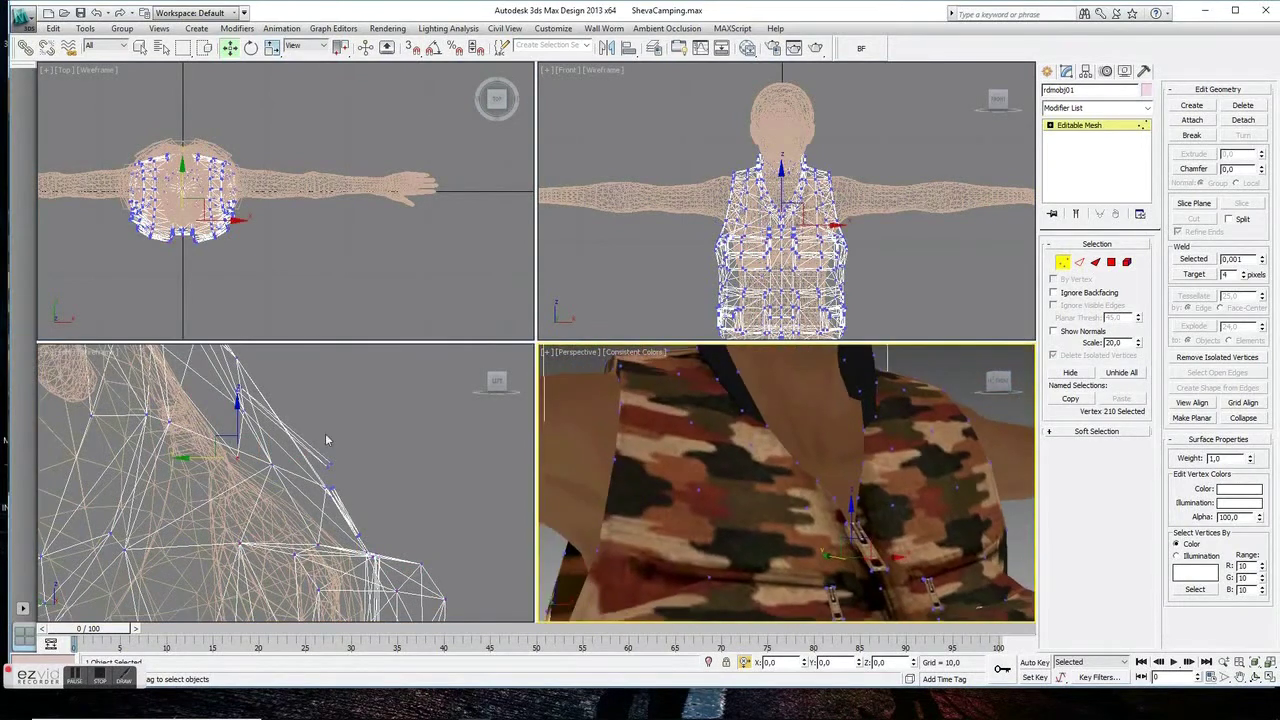
drag(262, 444, 255, 460)
click(160, 365)
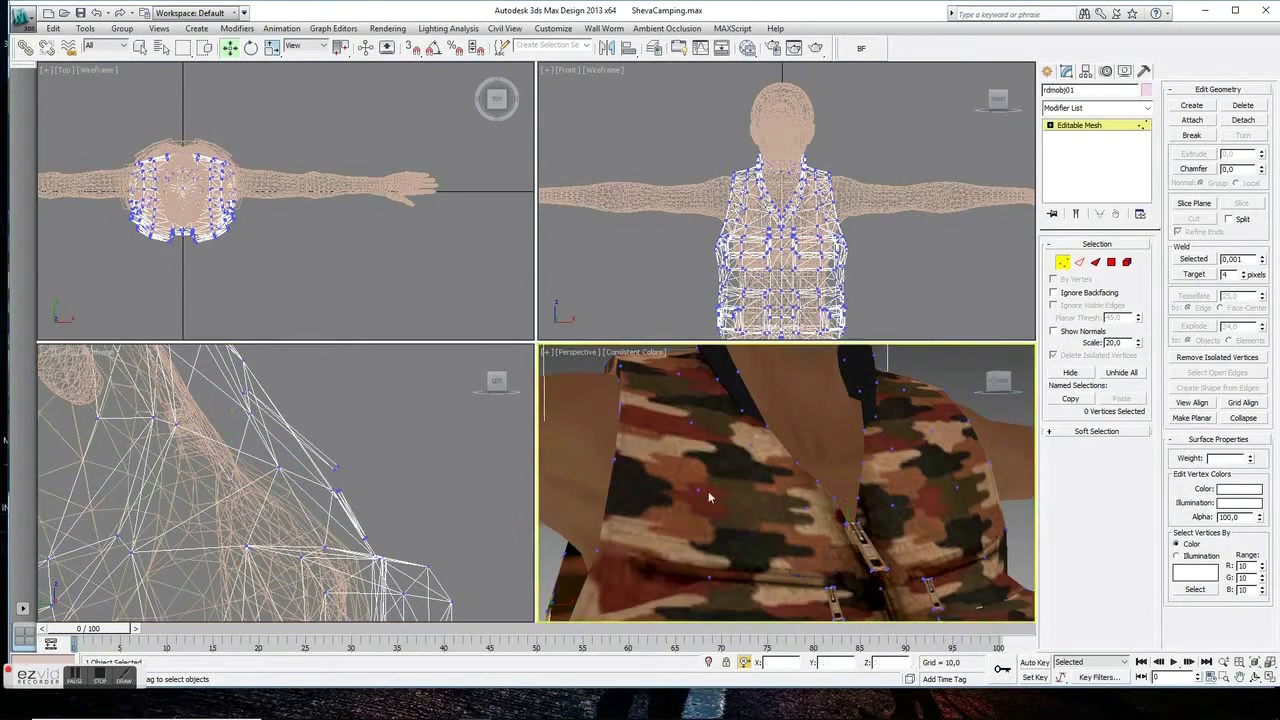
scroll(852, 485, down, 5)
Select the lower vest's waist vertices and scale them narrower in the Front view
middle_drag(653, 344, 643, 259)
scroll(236, 449, down, 4)
scroll(236, 449, down, 2)
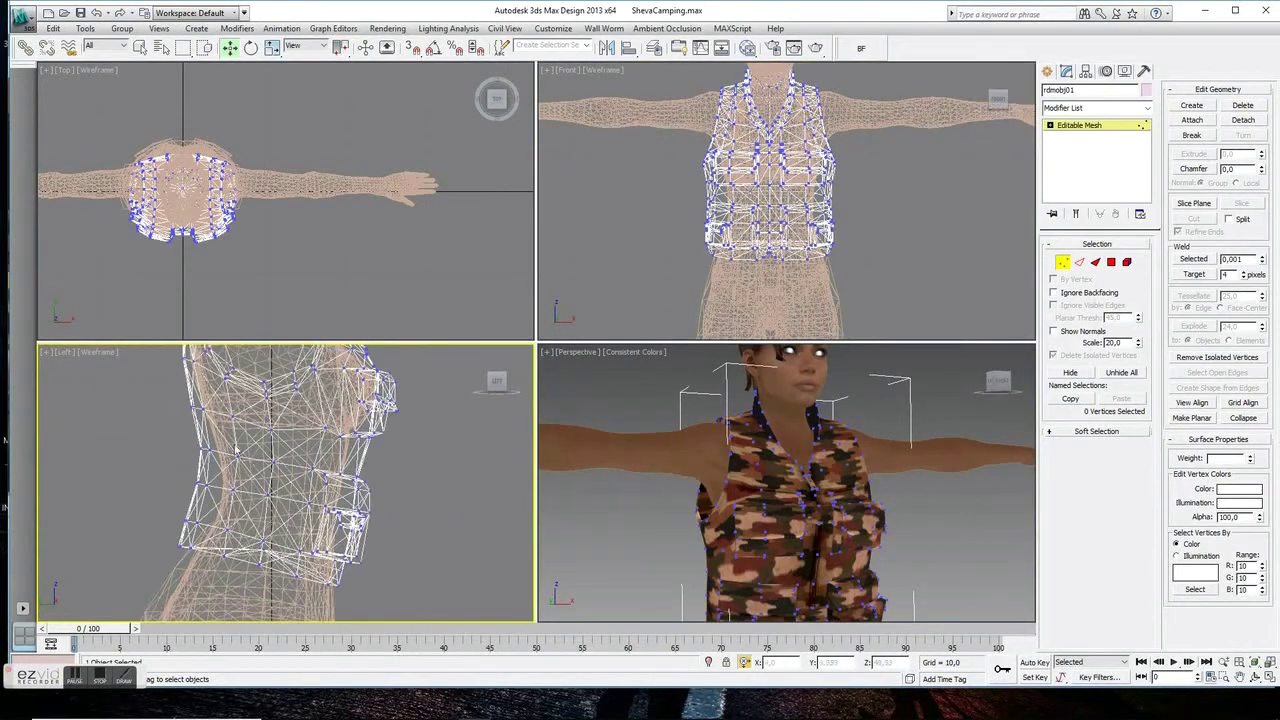
drag(398, 463, 400, 464)
ctrl+drag(272, 437, 304, 442)
scroll(826, 228, up, 3)
scroll(826, 228, up, 1)
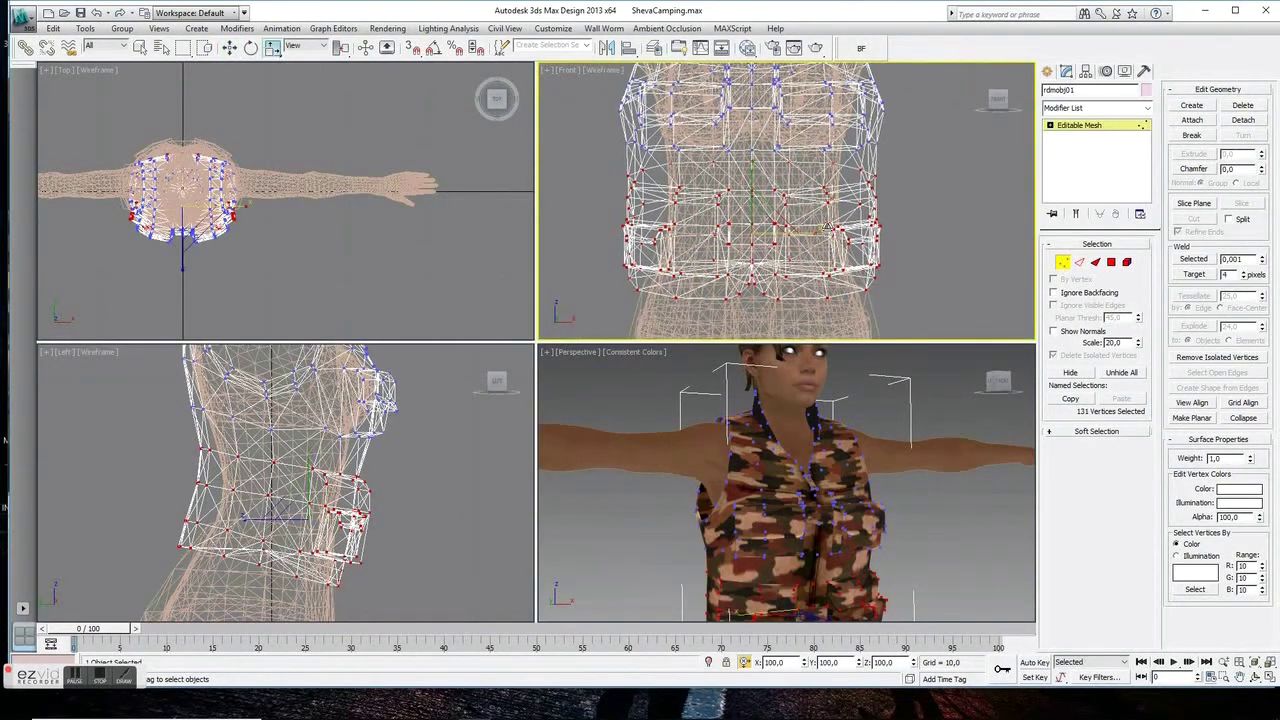
drag(813, 233, 810, 236)
scroll(984, 575, up, 5)
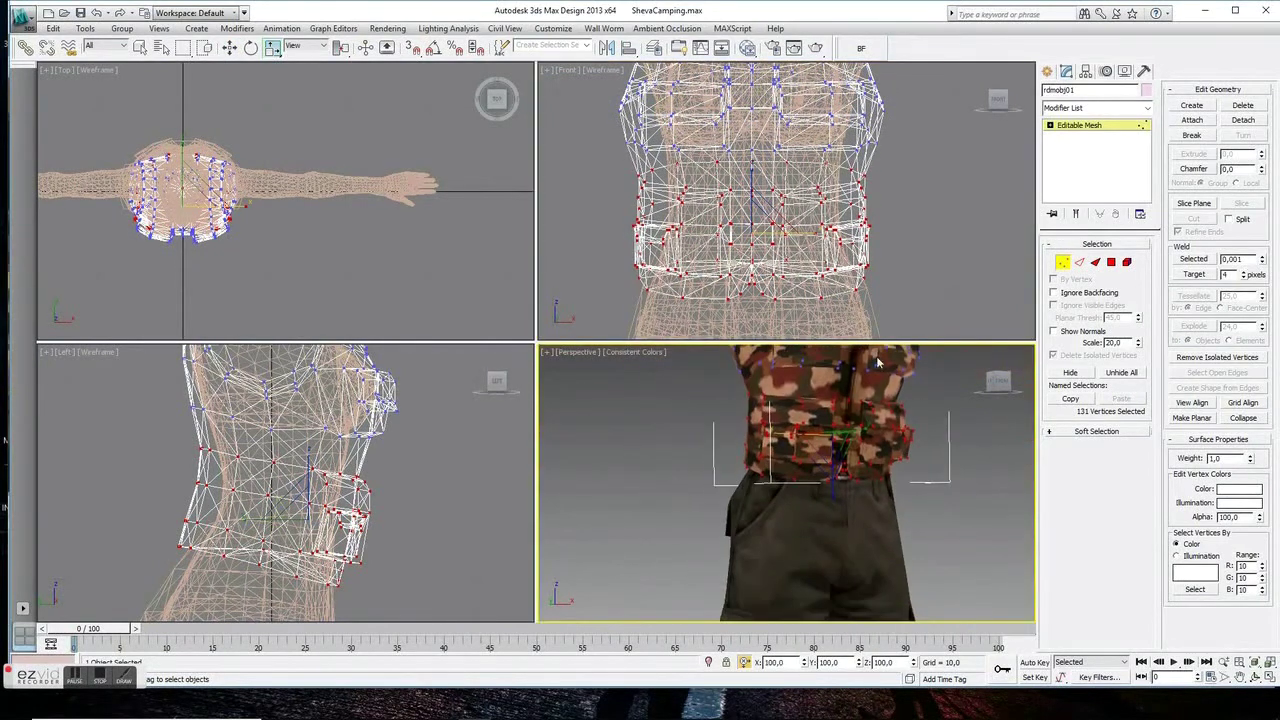
Orbit around the waist and select the vertices on the vest's right side
click(1250, 679)
drag(800, 470, 680, 470)
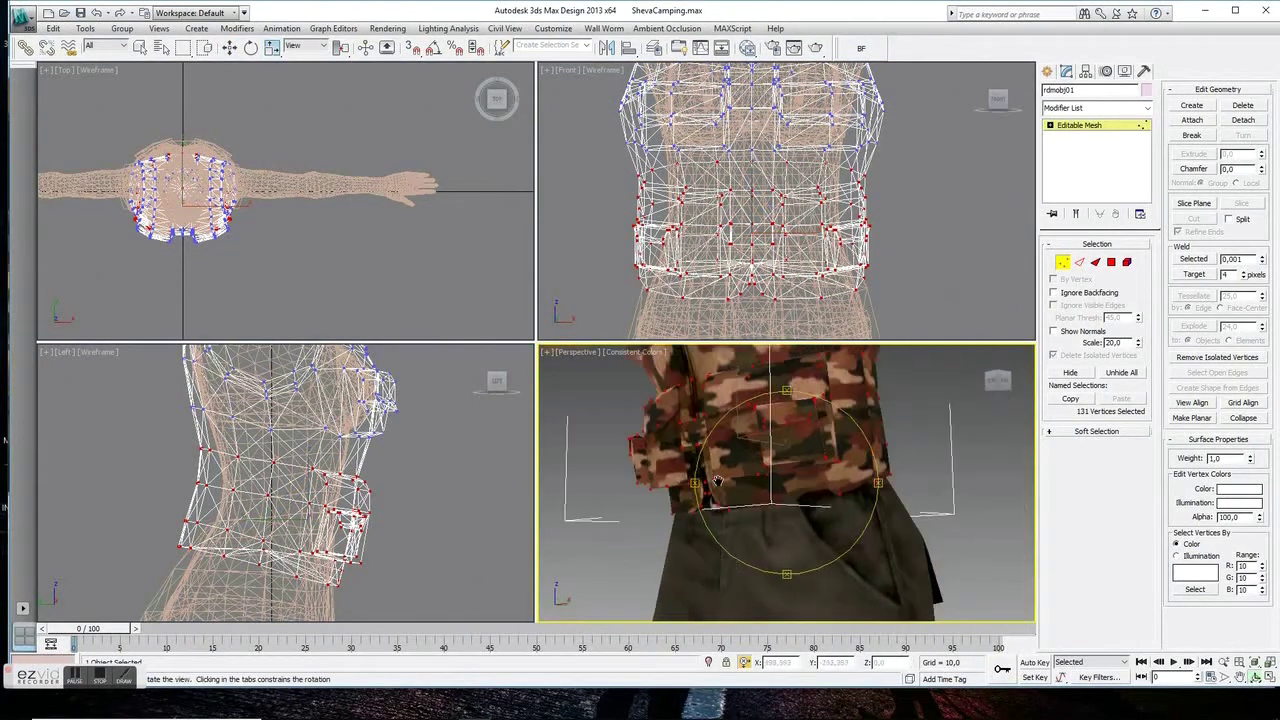
click(229, 47)
scroll(777, 236, up, 1)
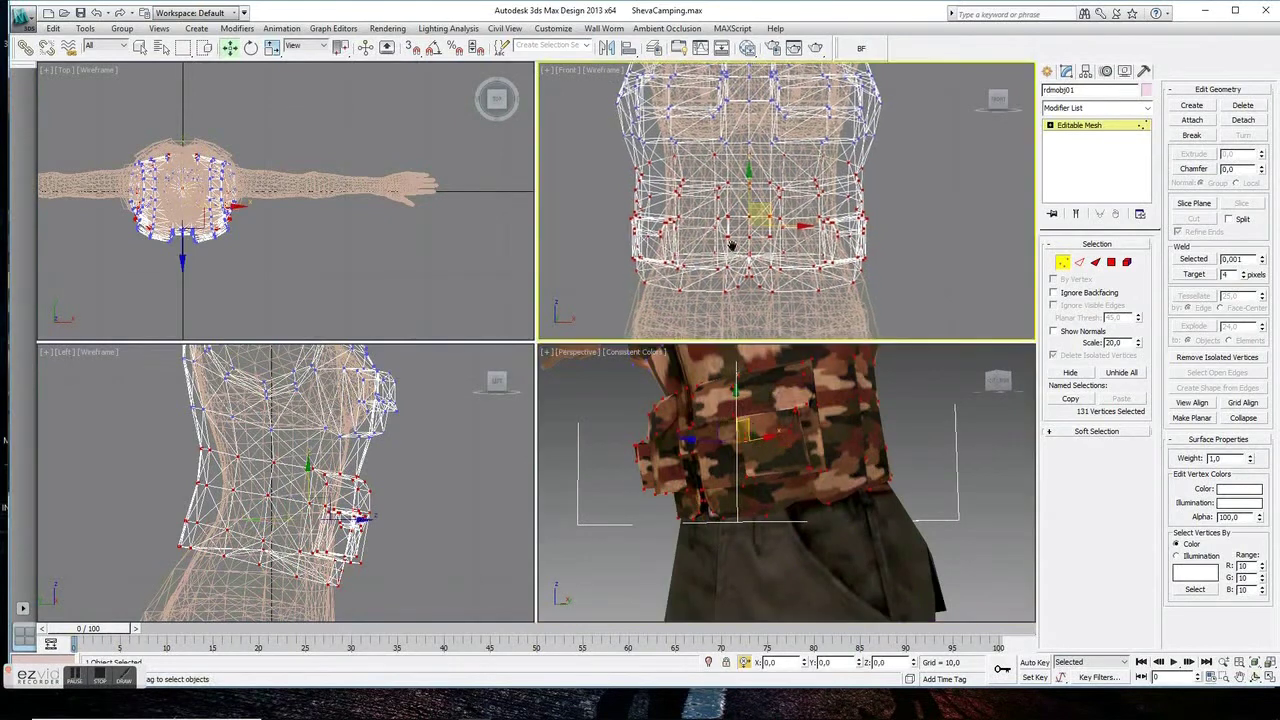
scroll(777, 236, up, 1)
scroll(785, 233, up, 1)
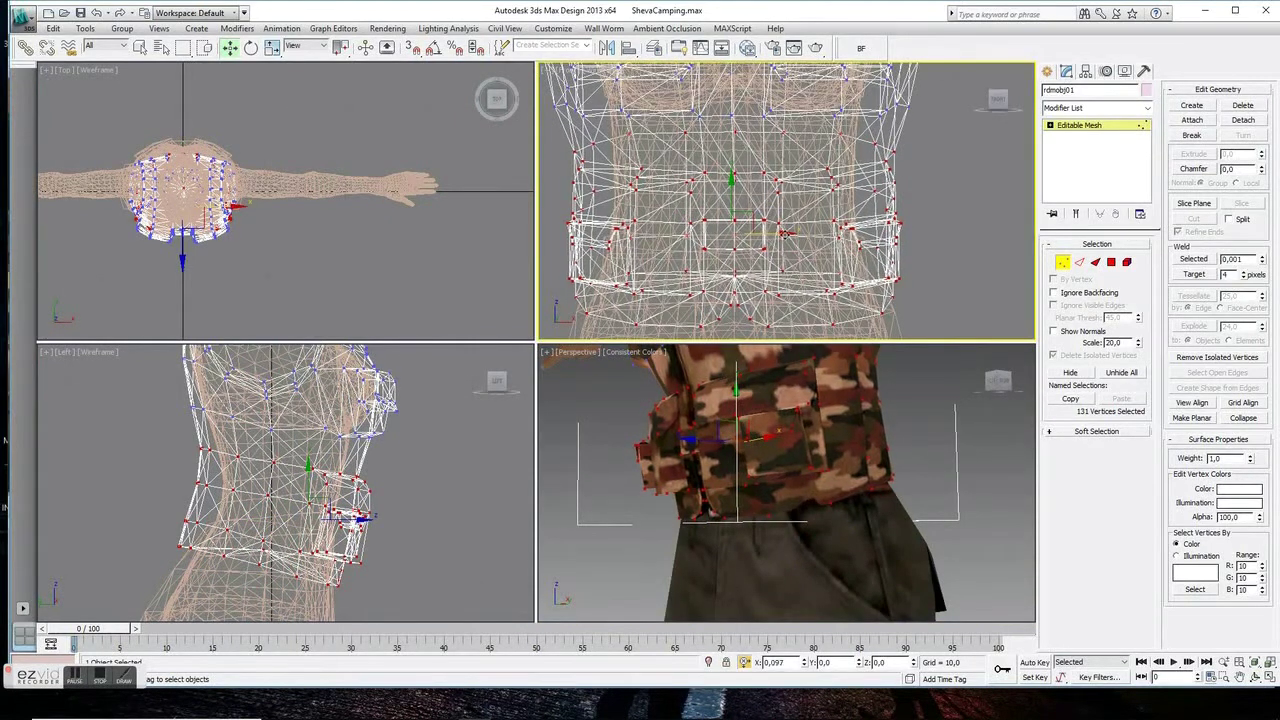
drag(820, 140, 916, 311)
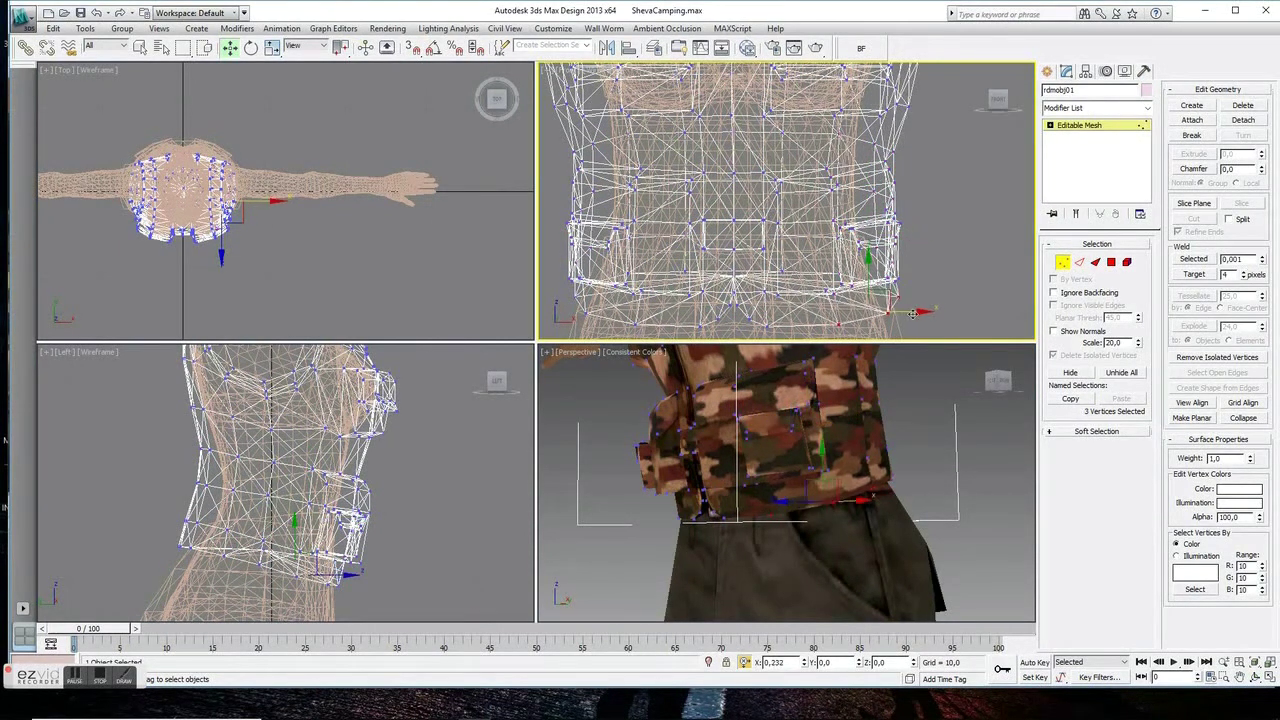
scroll(922, 305, down, 2)
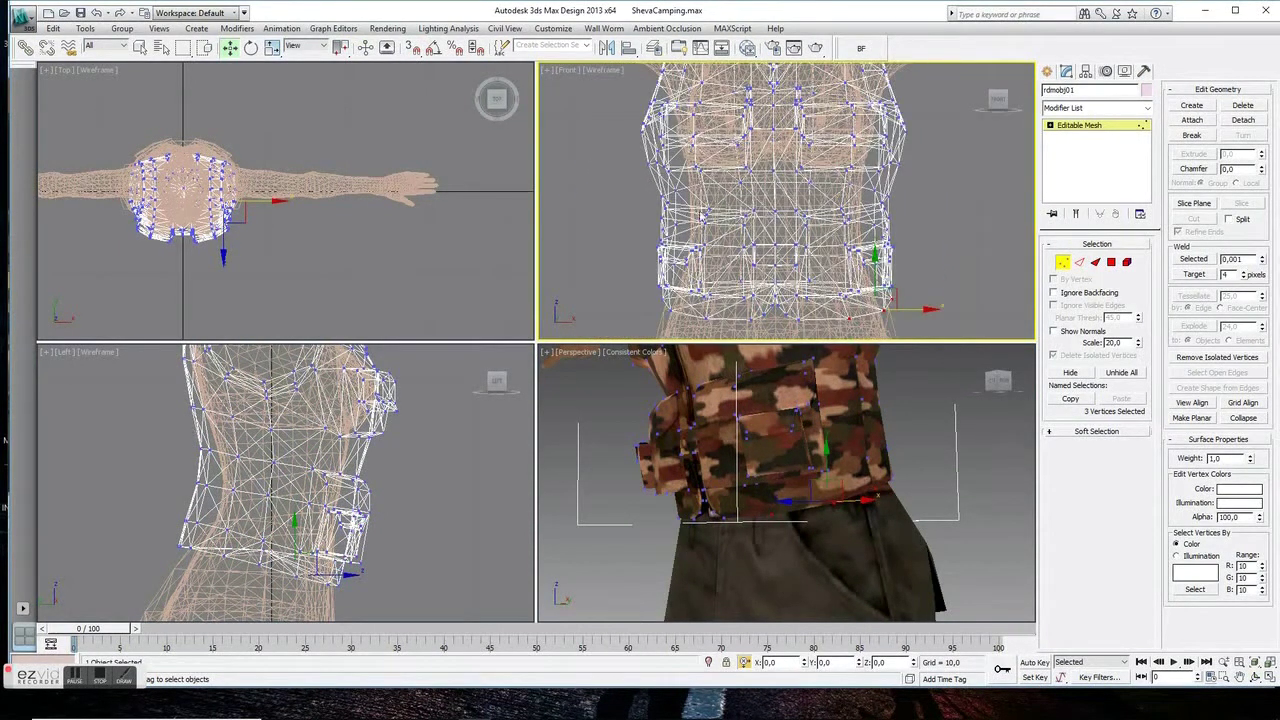
middle_drag(922, 305, 928, 347)
Select the vertices across the vest's upper chest area
drag(240, 360, 290, 392)
drag(414, 364, 423, 368)
scroll(420, 420, up, 3)
Scale the selected chest vertices to 91% width along X
click(272, 47)
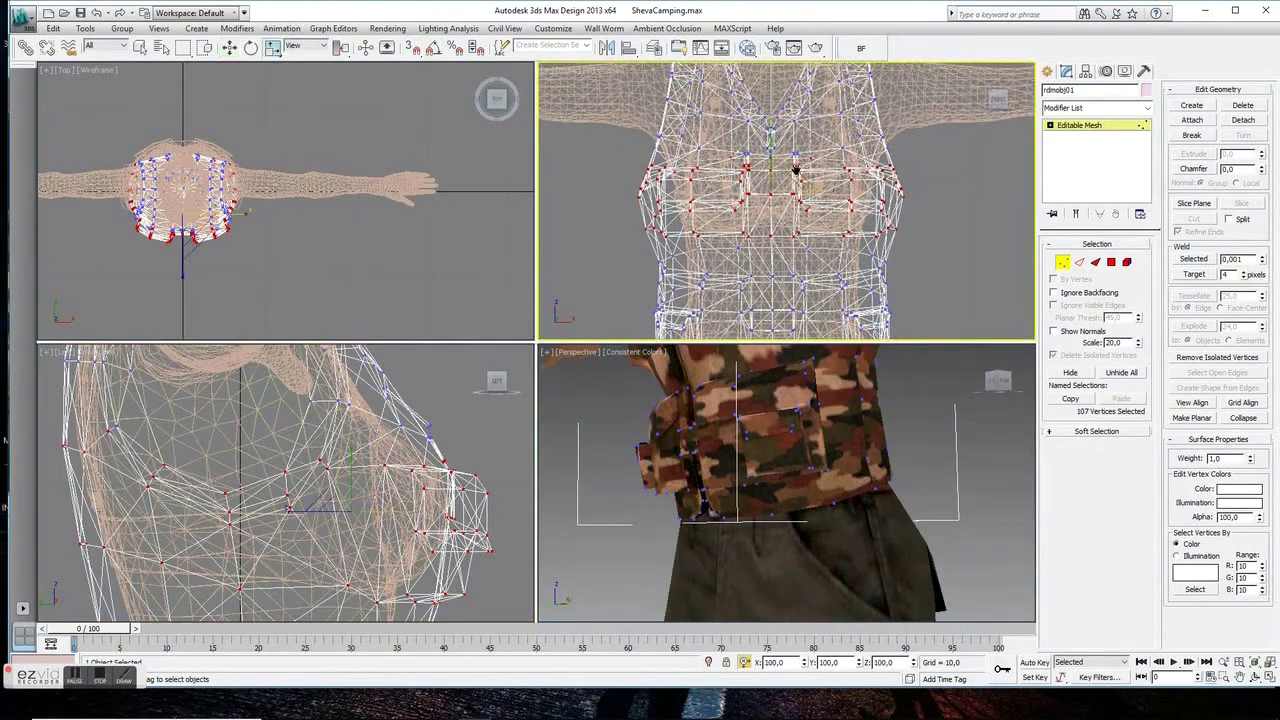
drag(830, 192, 826, 190)
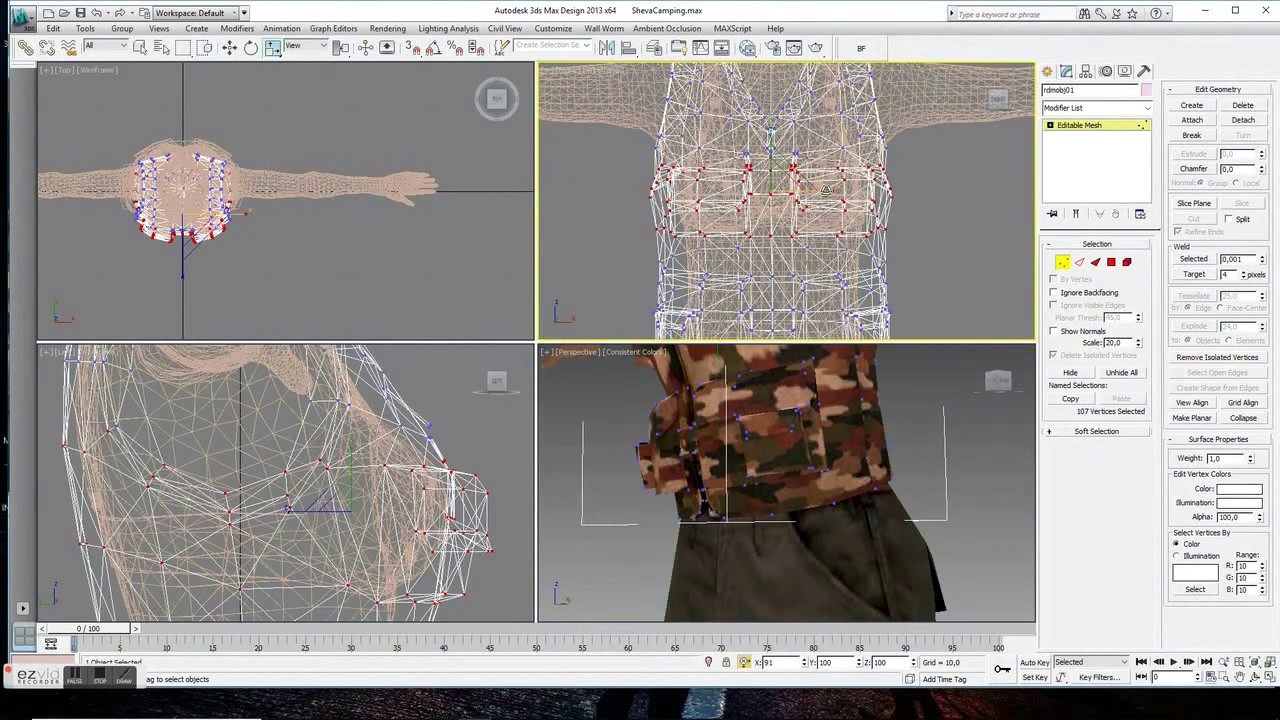
click(1240, 677)
drag(760, 480, 800, 497)
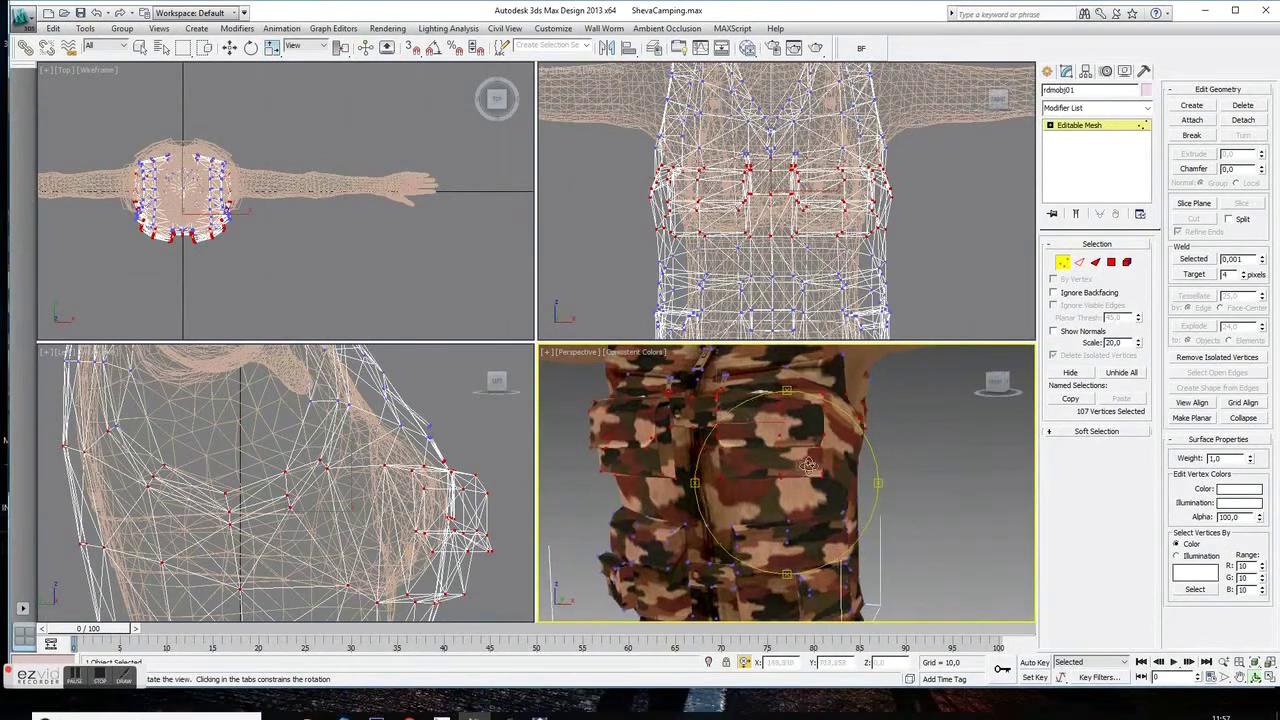
click(230, 48)
middle_drag(307, 434, 297, 484)
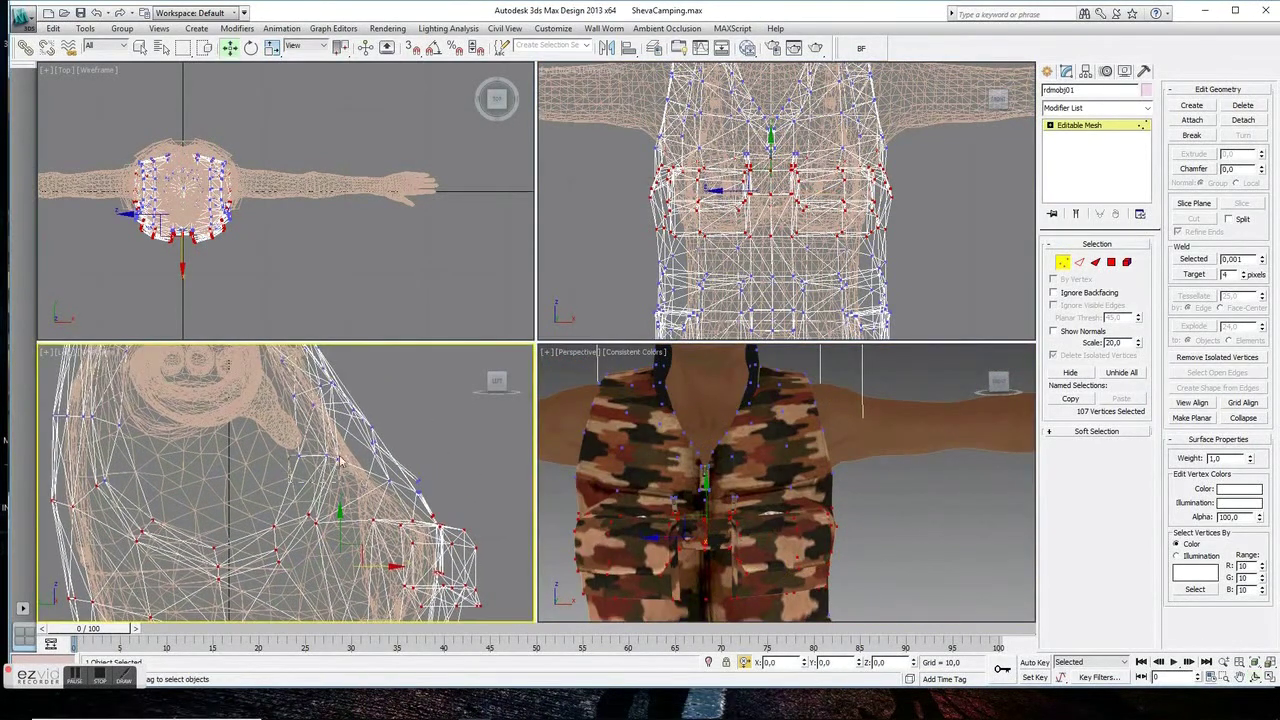
Reselect groups of shoulder vertices, switching the lower-left viewport to Left, and scale them inward
click(272, 47)
drag(640, 140, 816, 155)
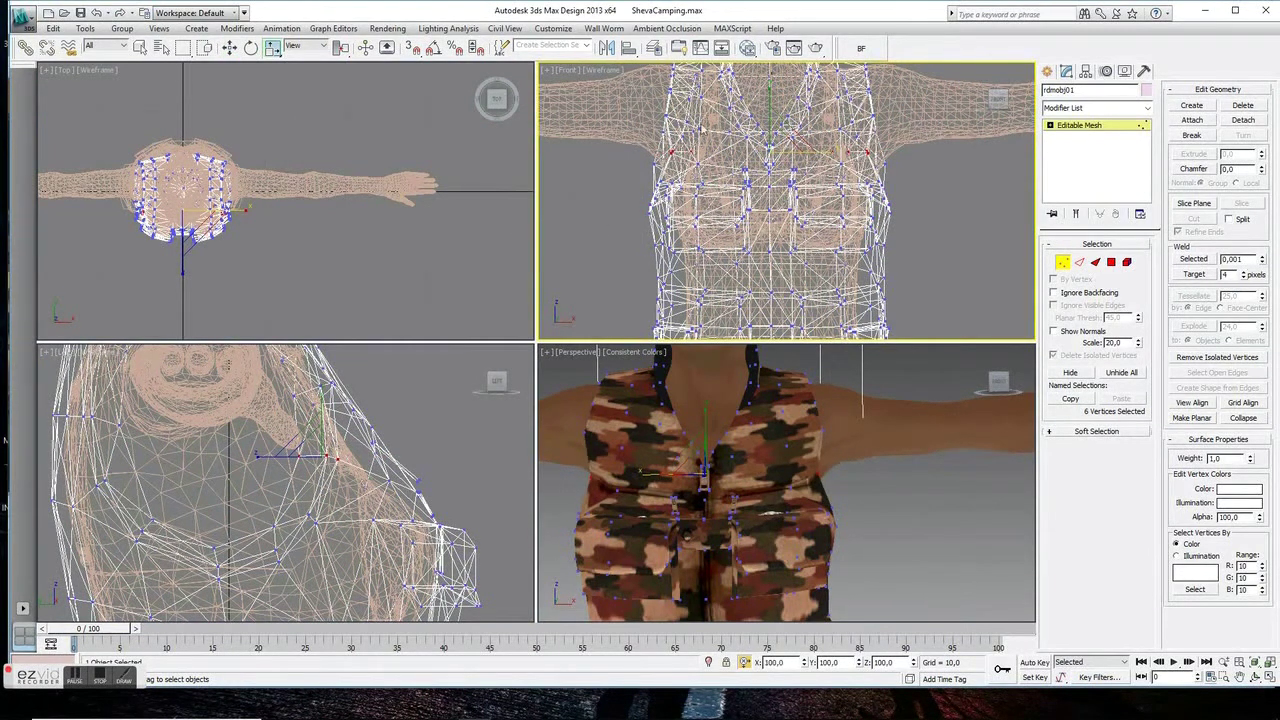
drag(295, 423, 340, 384)
drag(800, 100, 872, 130)
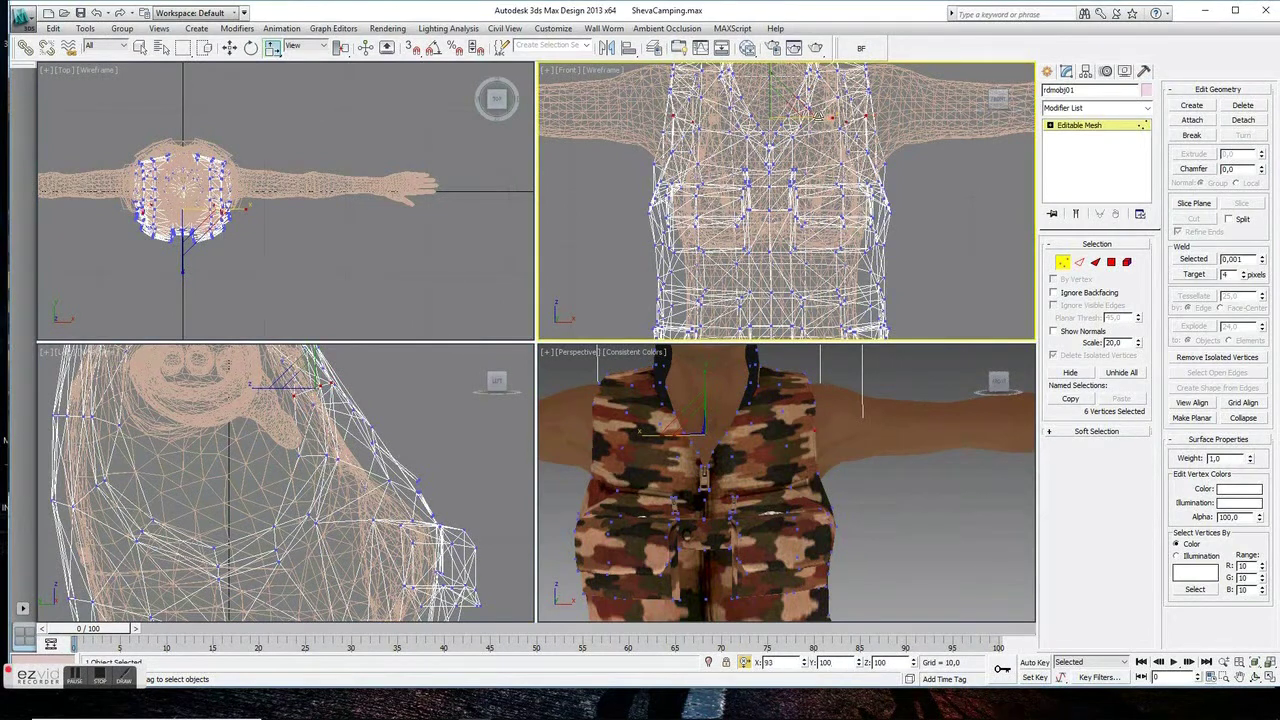
alt+middle_drag(400, 430, 270, 598)
drag(657, 108, 713, 90)
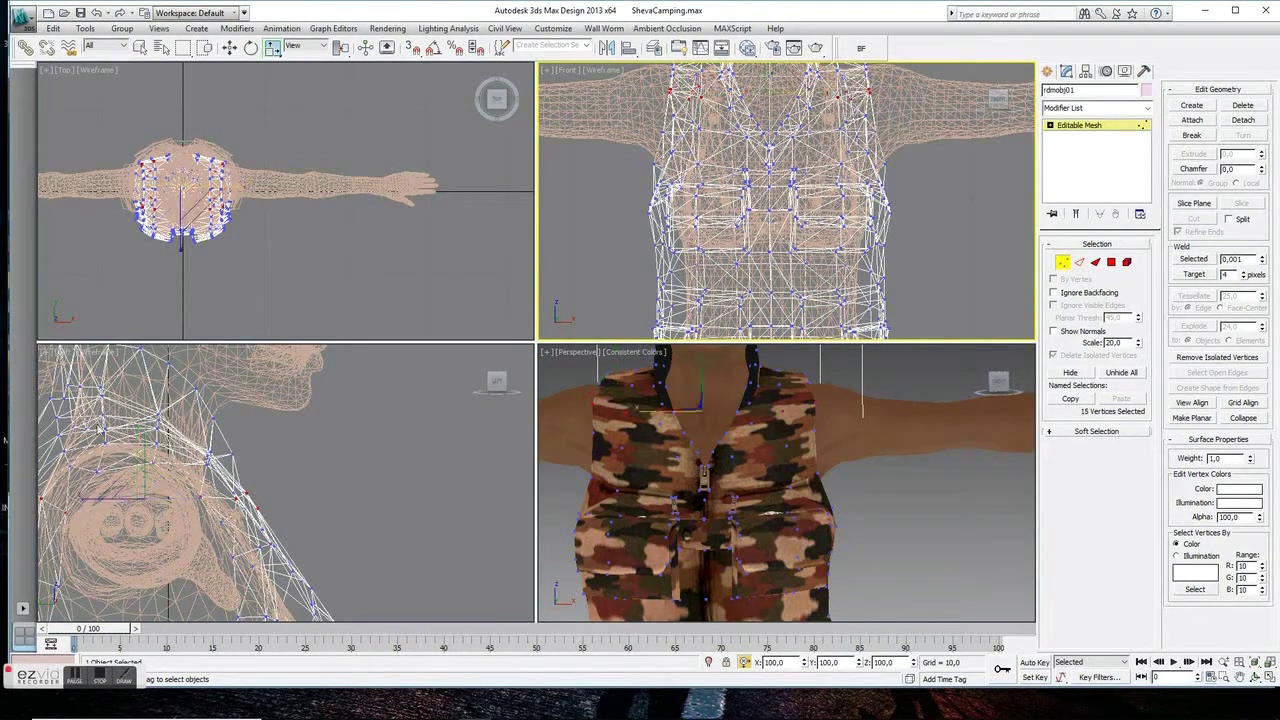
key(l)
mouse_move(720, 75)
mouse_down()
mouse_move(786, 130)
mouse_move(826, 138)
mouse_up()
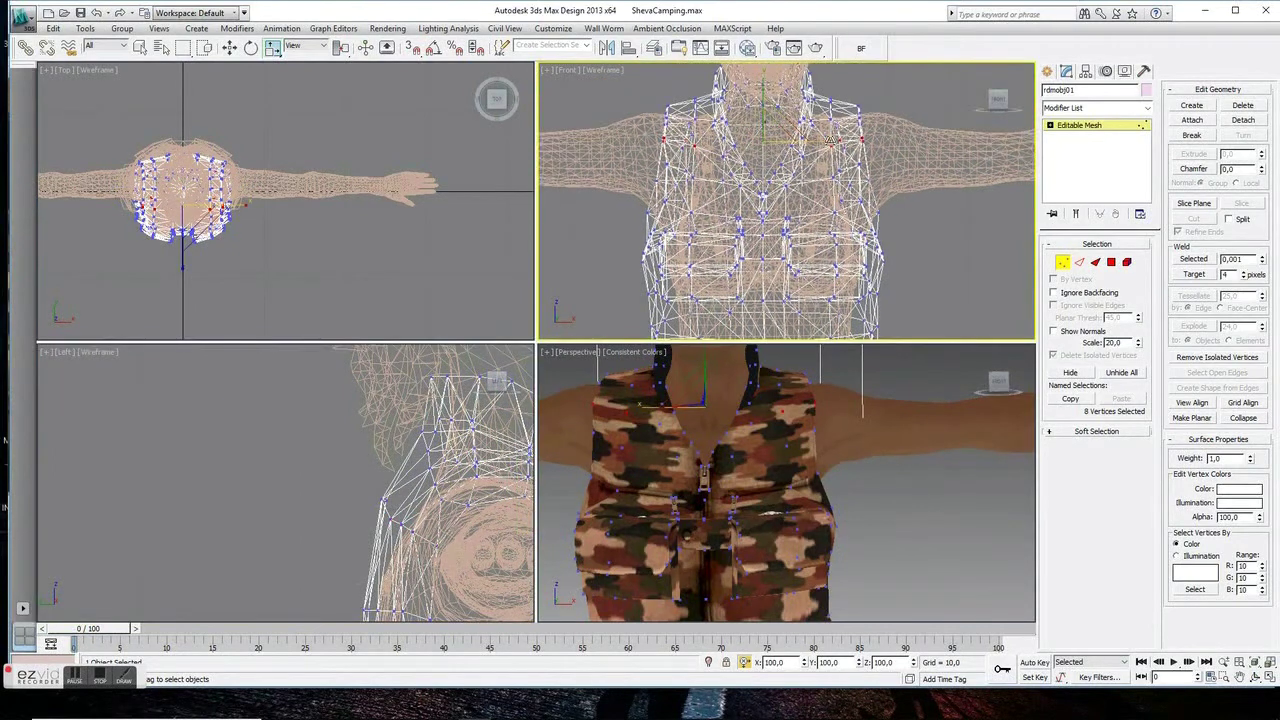
click(1255, 679)
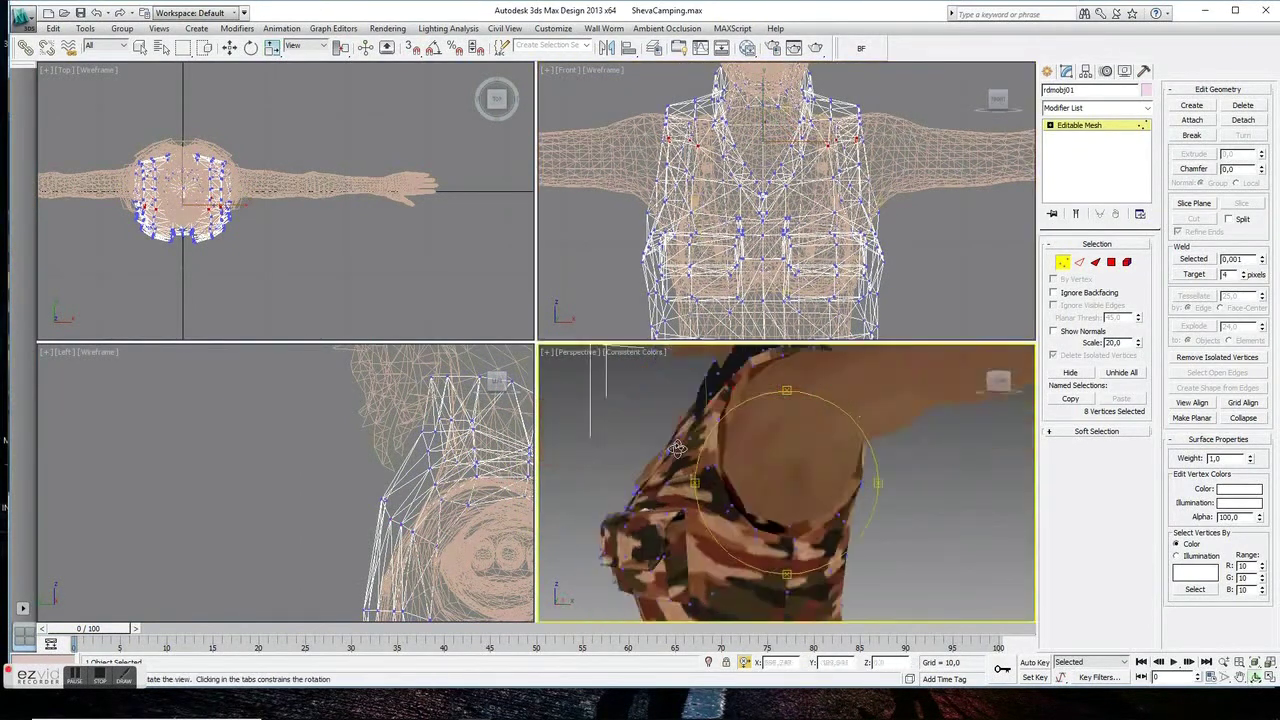
drag(960, 480, 414, 540)
Squeeze the selected back vertices to 70% width and select more back vertices
key(w)
middle_drag(414, 540, 307, 447)
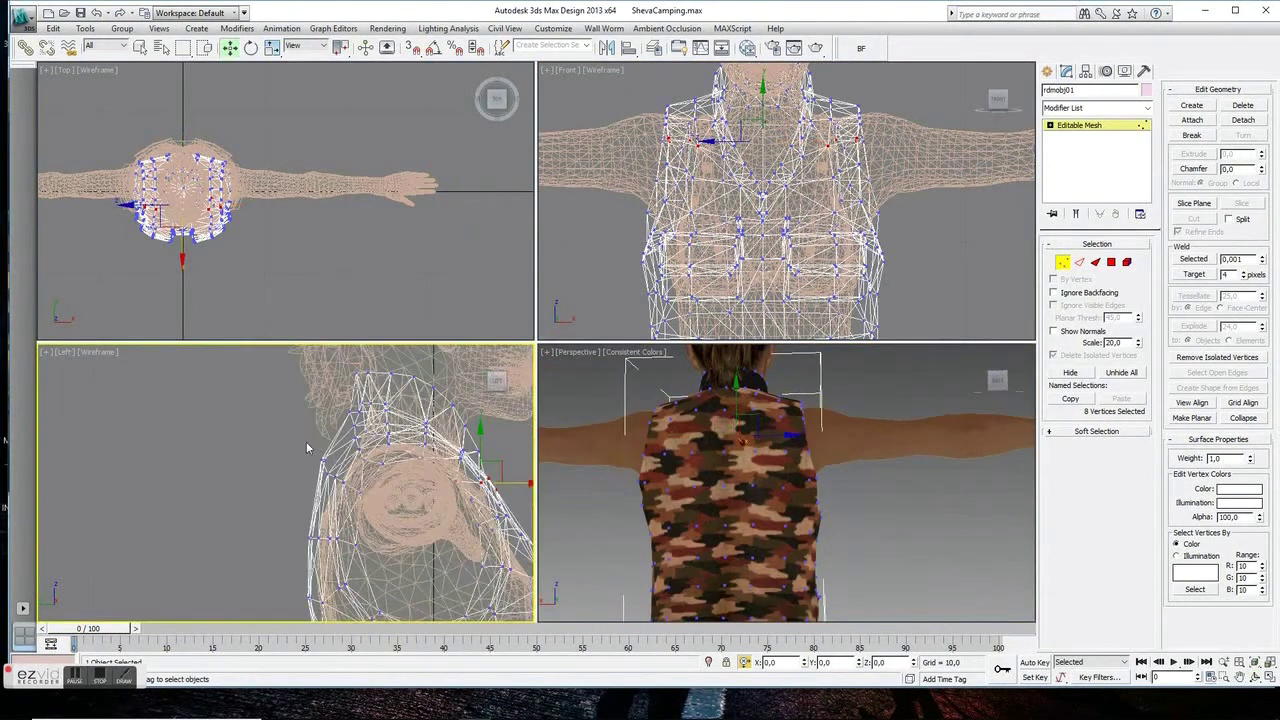
mouse_move(341, 491)
mouse_down()
mouse_move(360, 458)
mouse_move(386, 468)
mouse_up()
key(r)
click(229, 48)
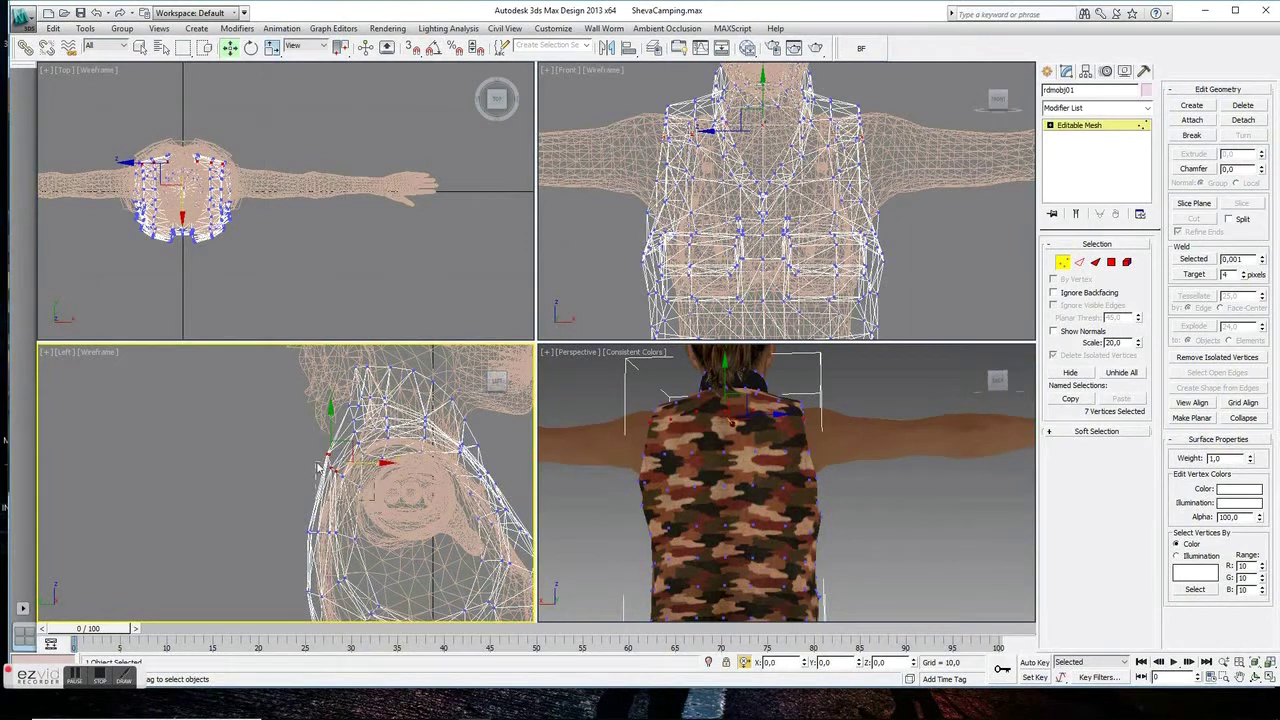
click(338, 474)
drag(330, 600, 400, 470)
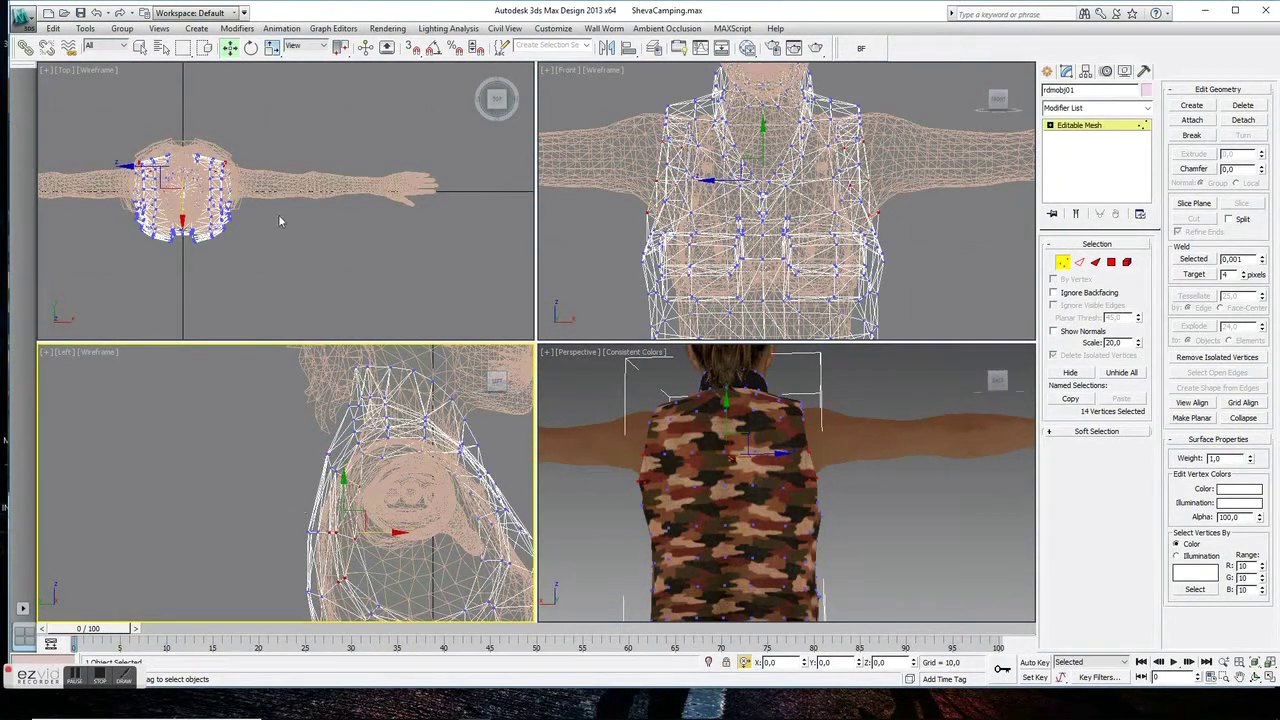
Select 22 vertices along the vest's sides and scale them back out
key(r)
scroll(677, 171, up, 1)
scroll(677, 171, up, 1)
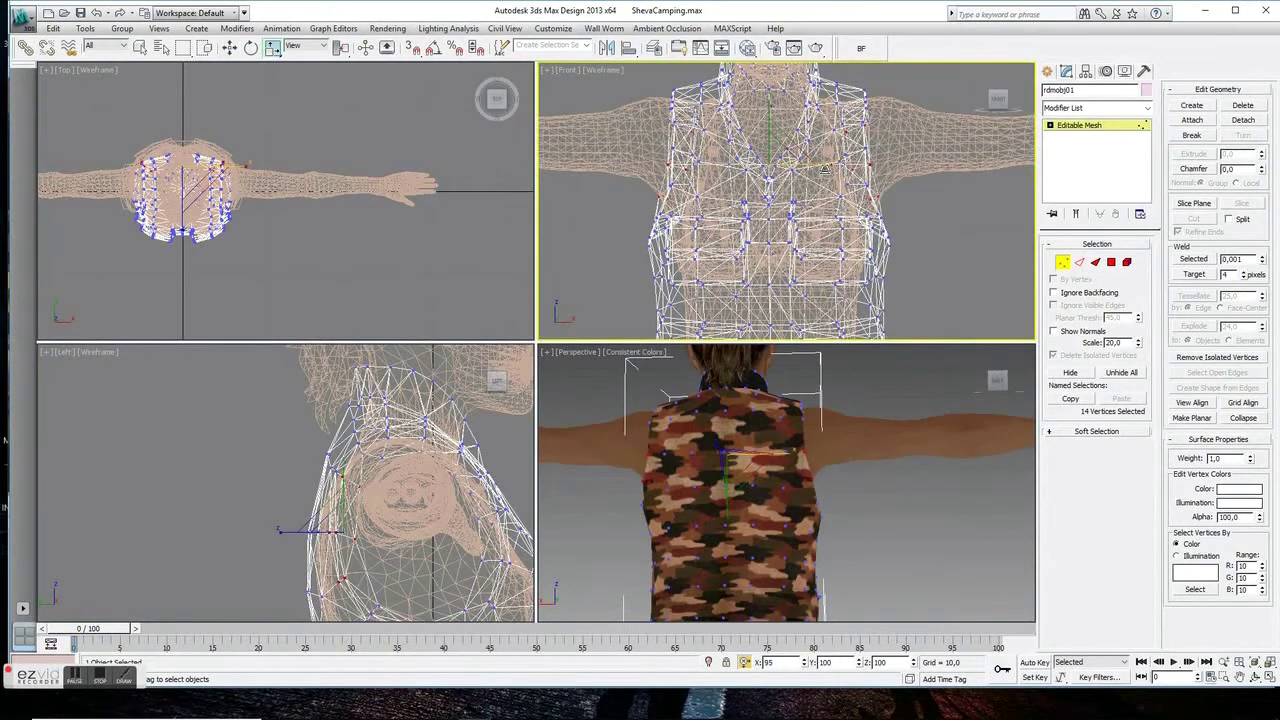
mouse_move(660, 185)
mouse_down()
mouse_move(882, 220)
mouse_move(676, 178)
mouse_up()
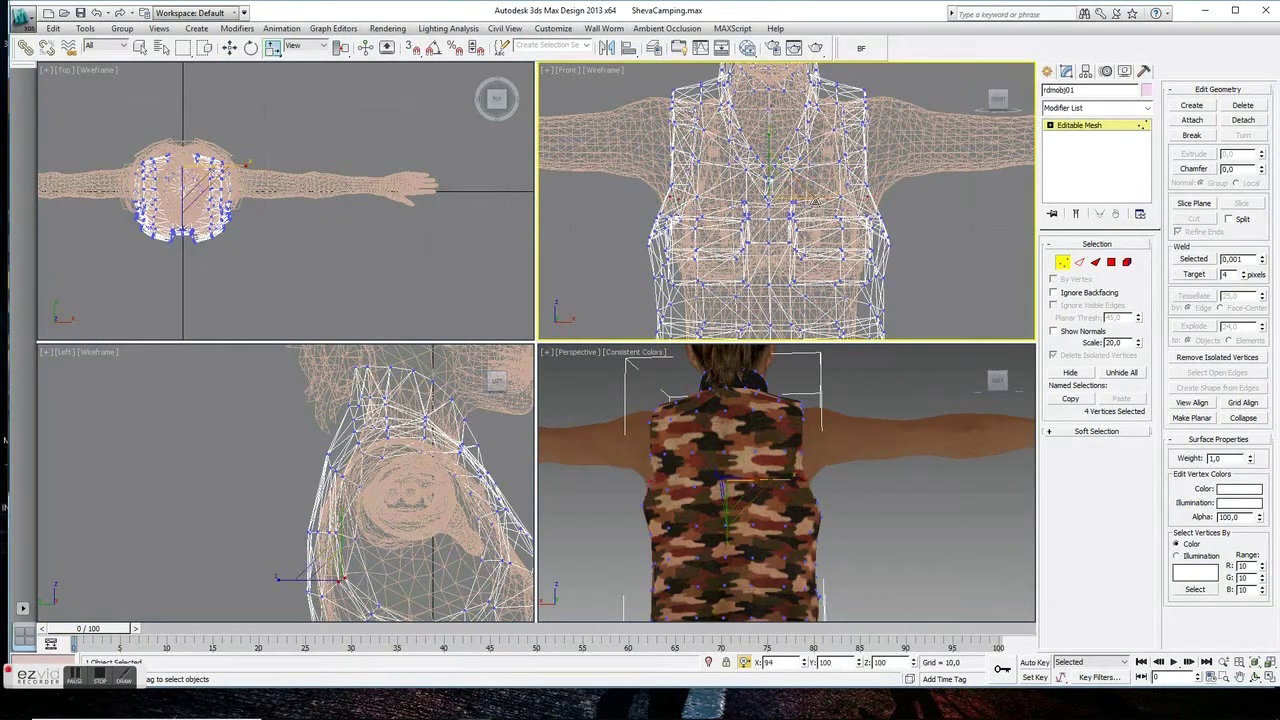
middle_drag(405, 545, 406, 439)
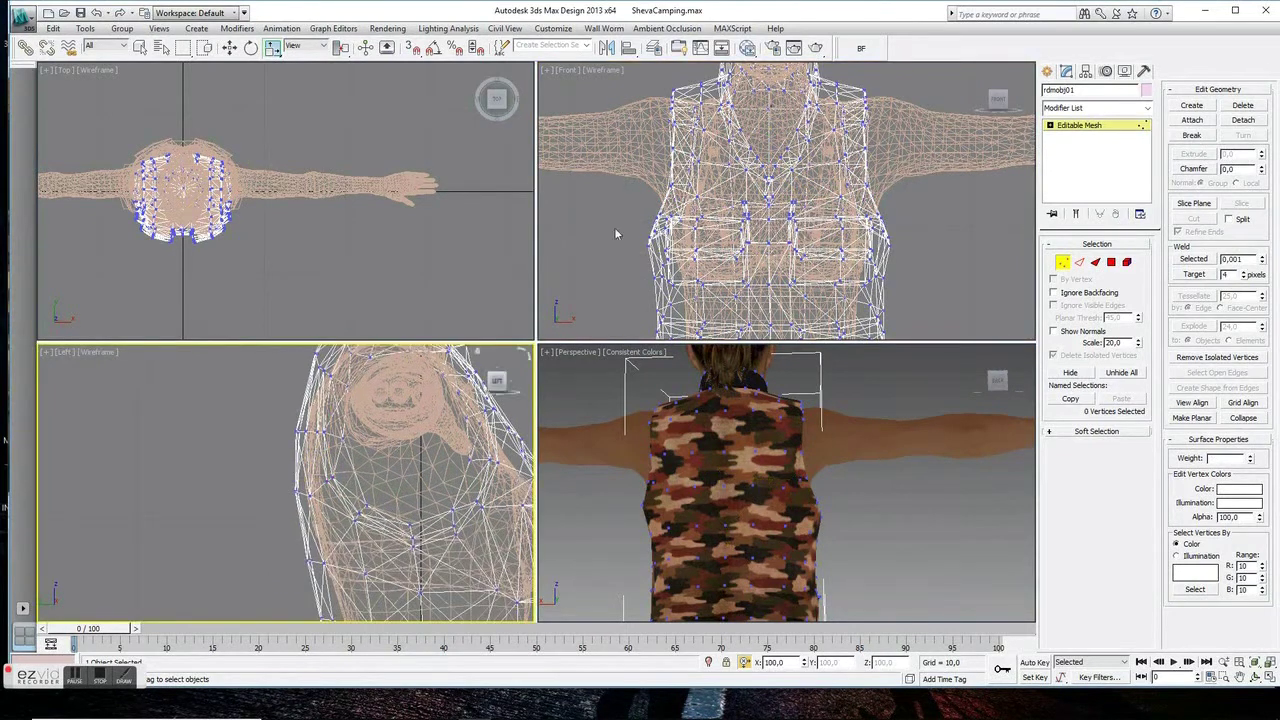
drag(471, 563, 350, 500)
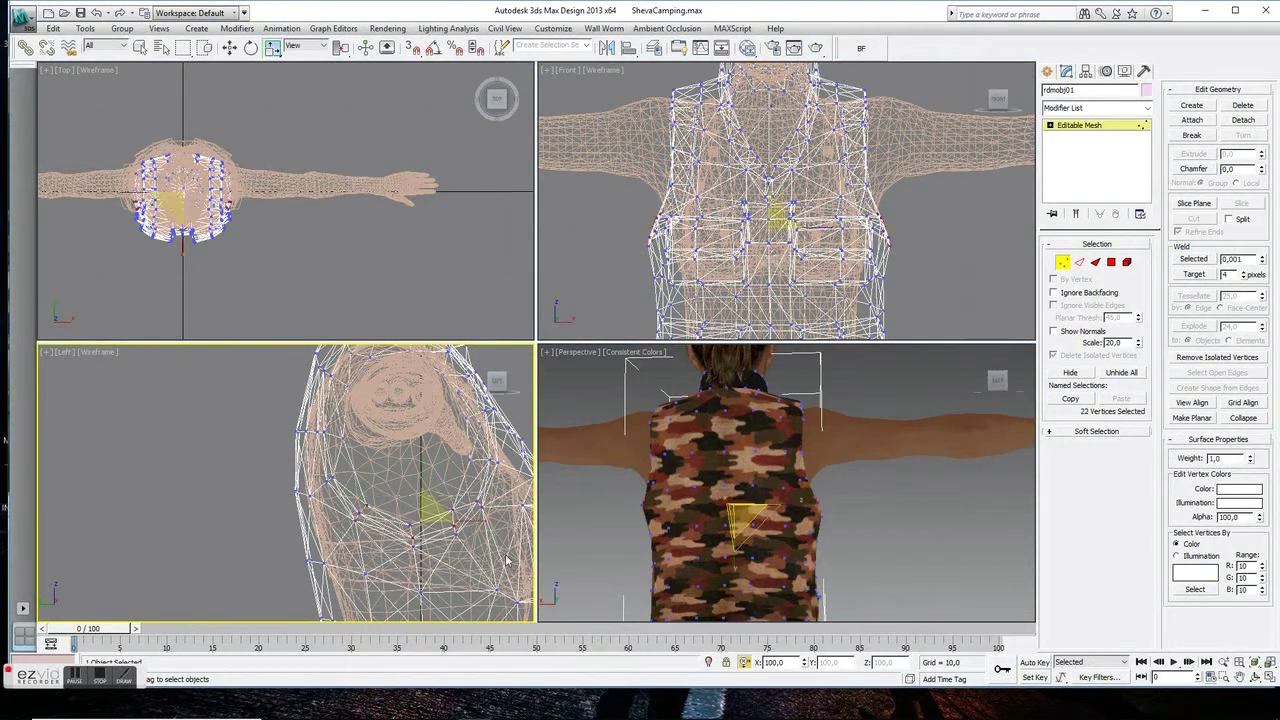
click(795, 267)
drag(818, 222, 683, 300)
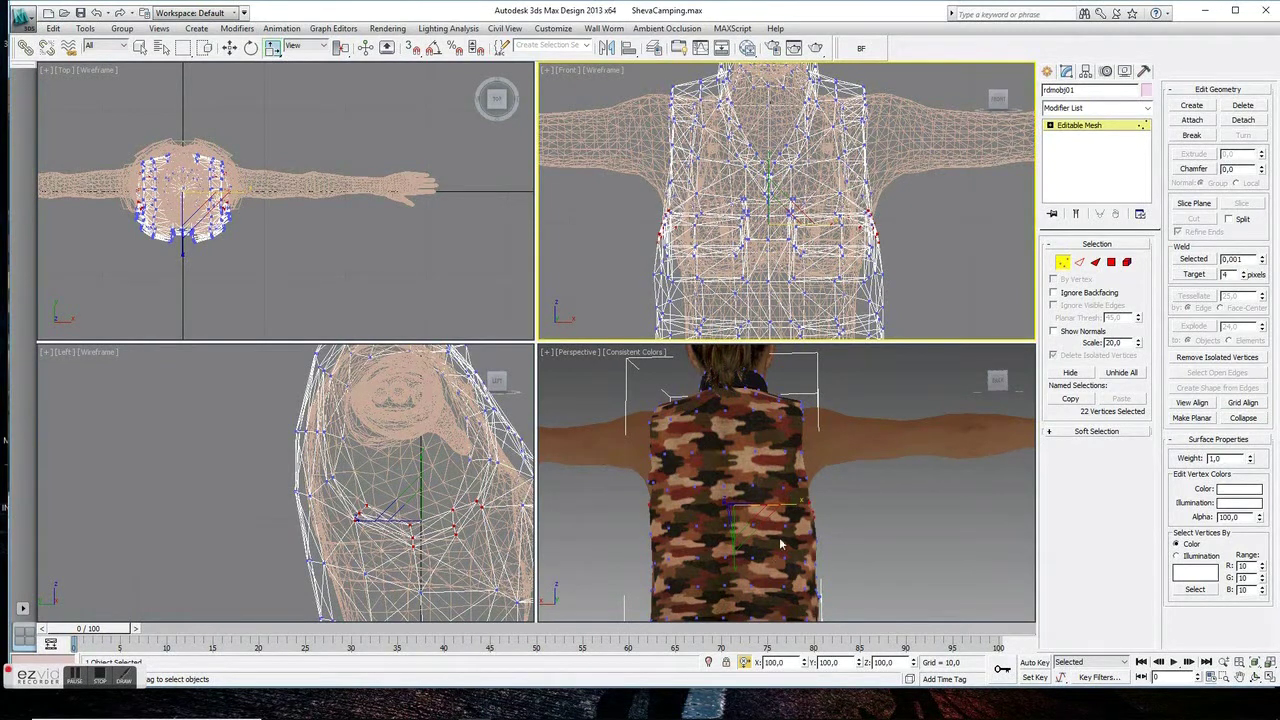
Select two vertices low on the vest and scale them to 95% width
click(497, 567)
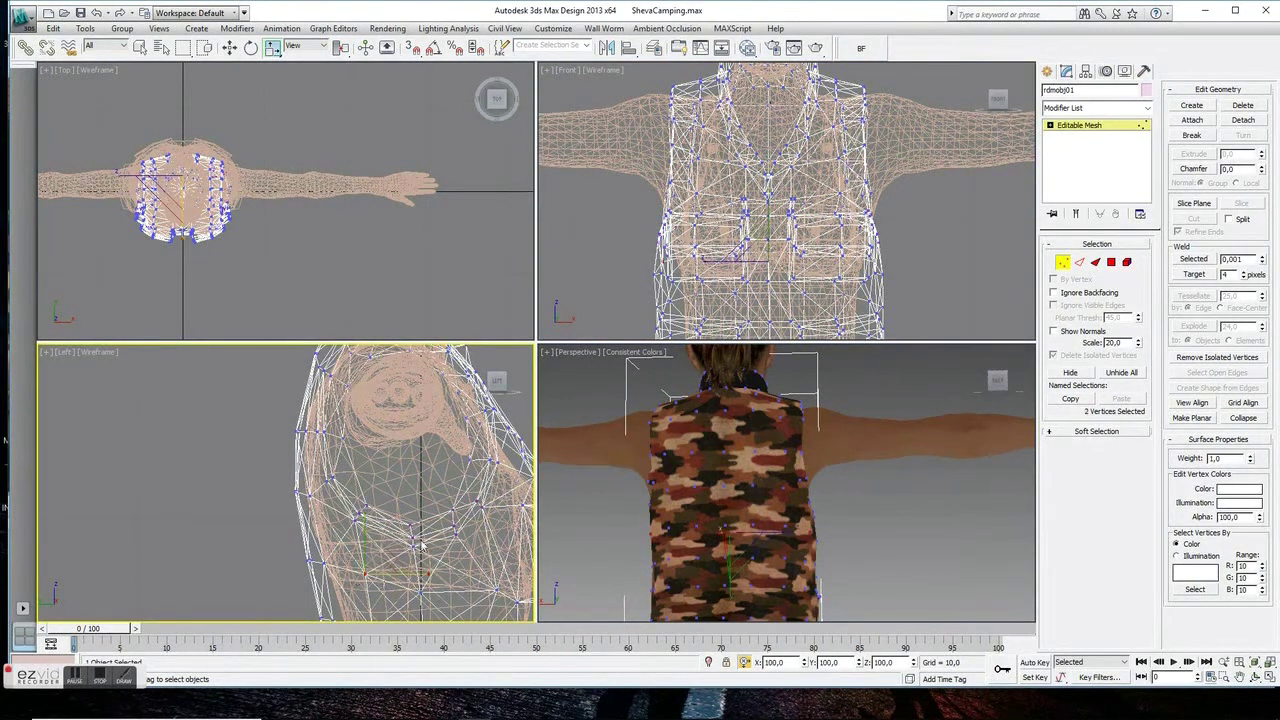
click(815, 235)
click(405, 566)
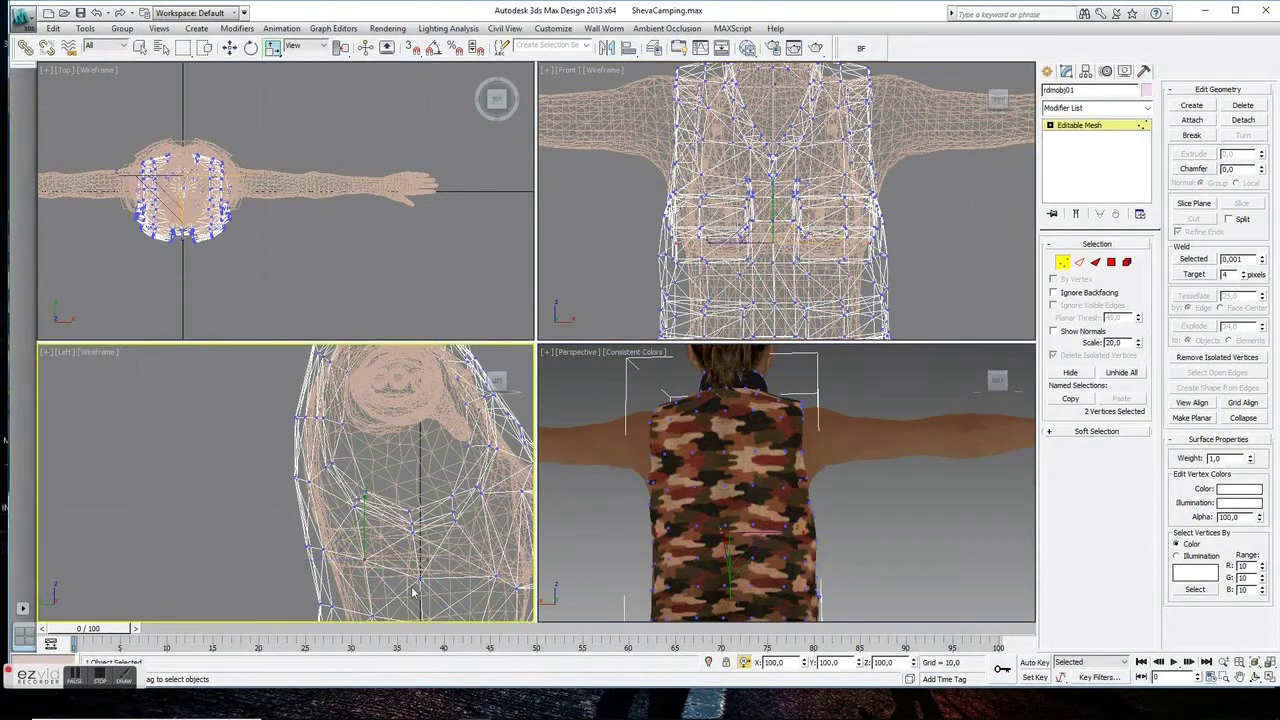
click(820, 263)
drag(820, 263, 822, 252)
Exit Vertex mode and orbit out to view the whole character
right_click(748, 388)
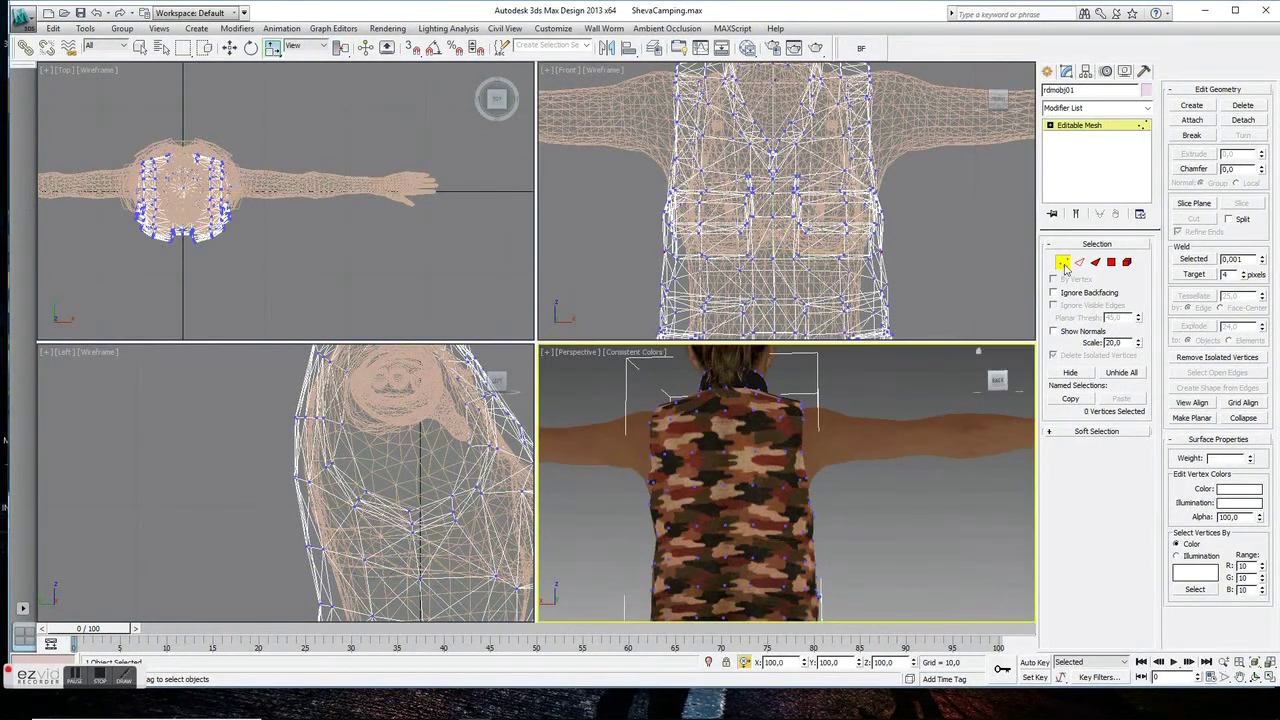
key(1)
key(z)
click(1255, 678)
drag(786, 483, 1206, 712)
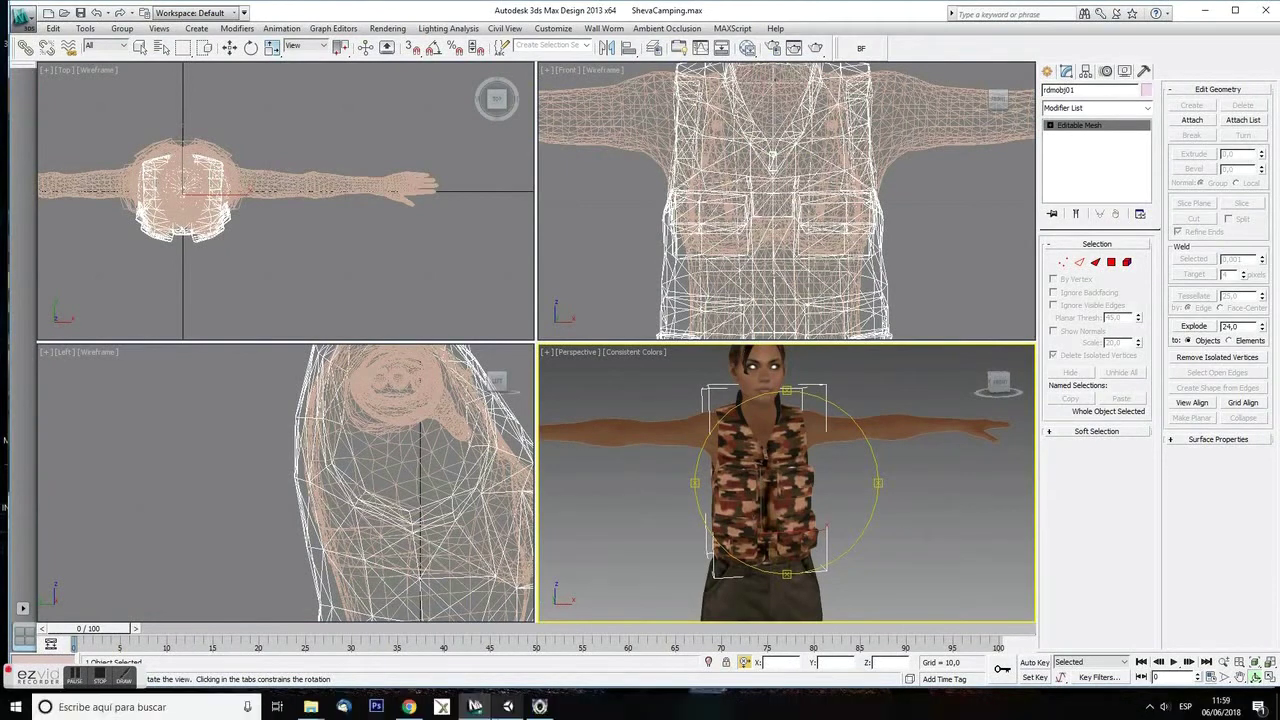
drag(790, 500, 1064, 518)
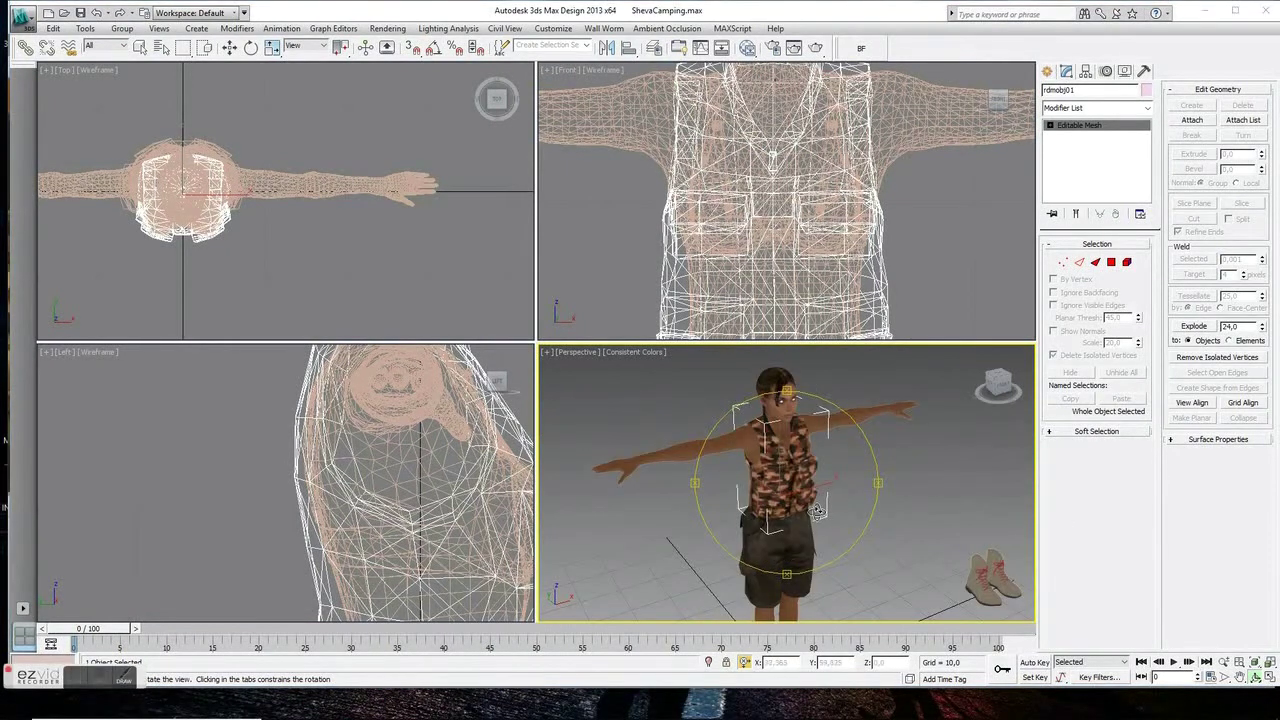
click(140, 48)
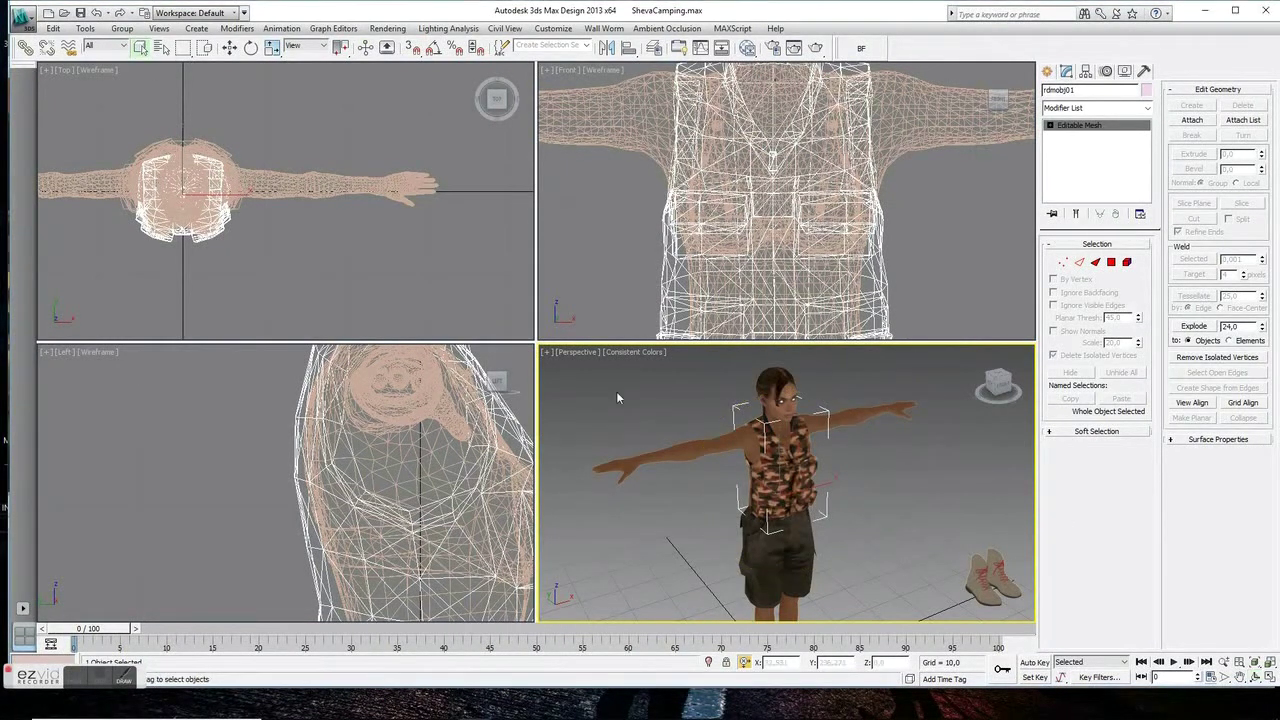
Clone Object001 as a copy named Jacket
click(677, 453)
key(ctrl+v)
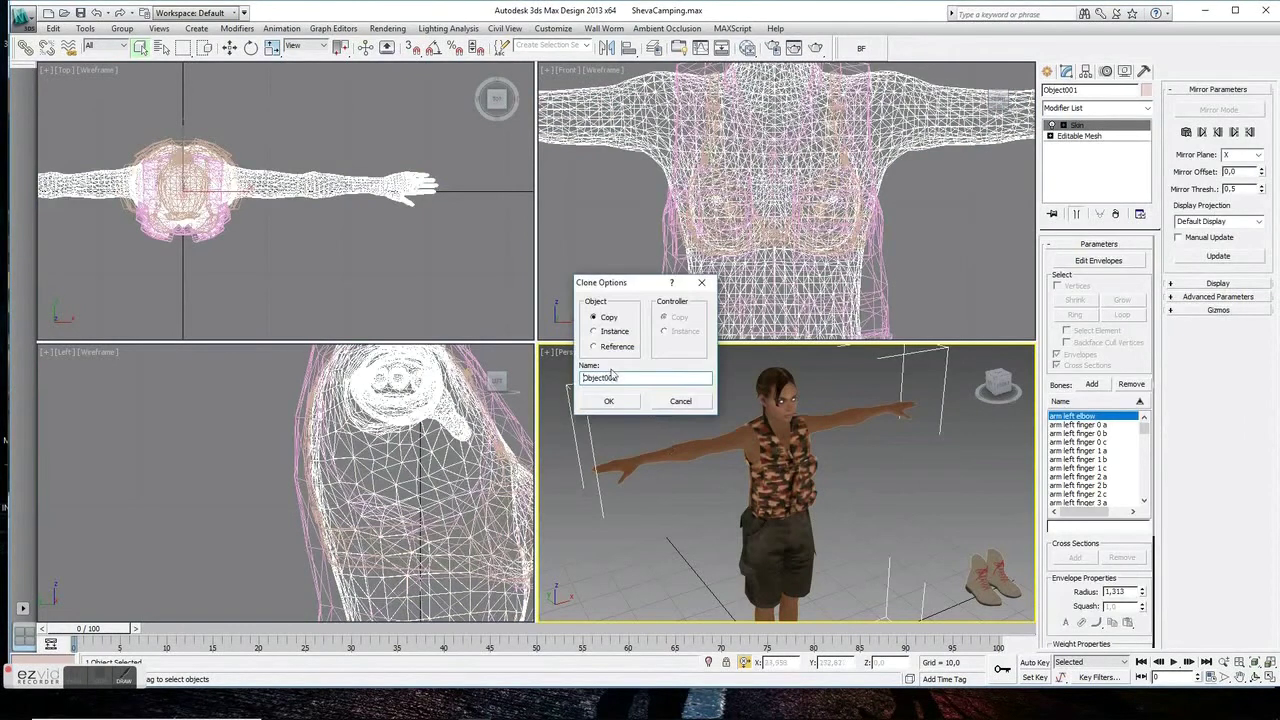
double_click(632, 377)
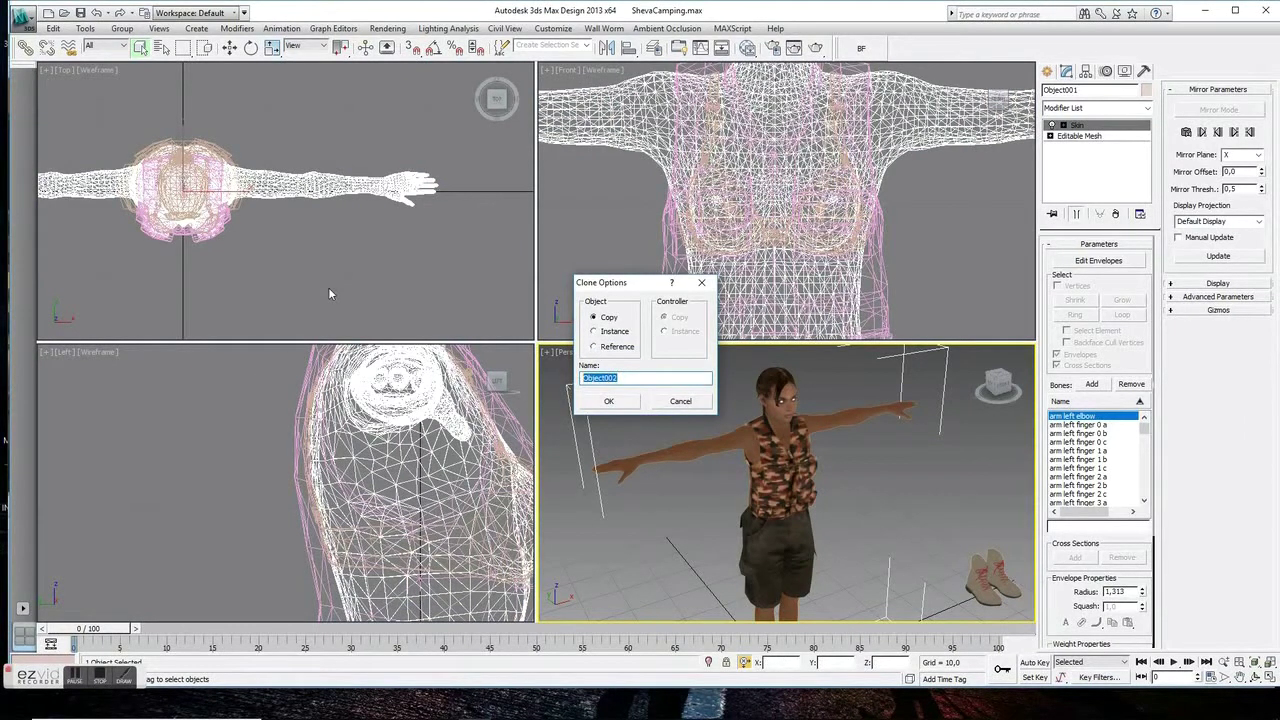
text(Jacket)
key(Return)
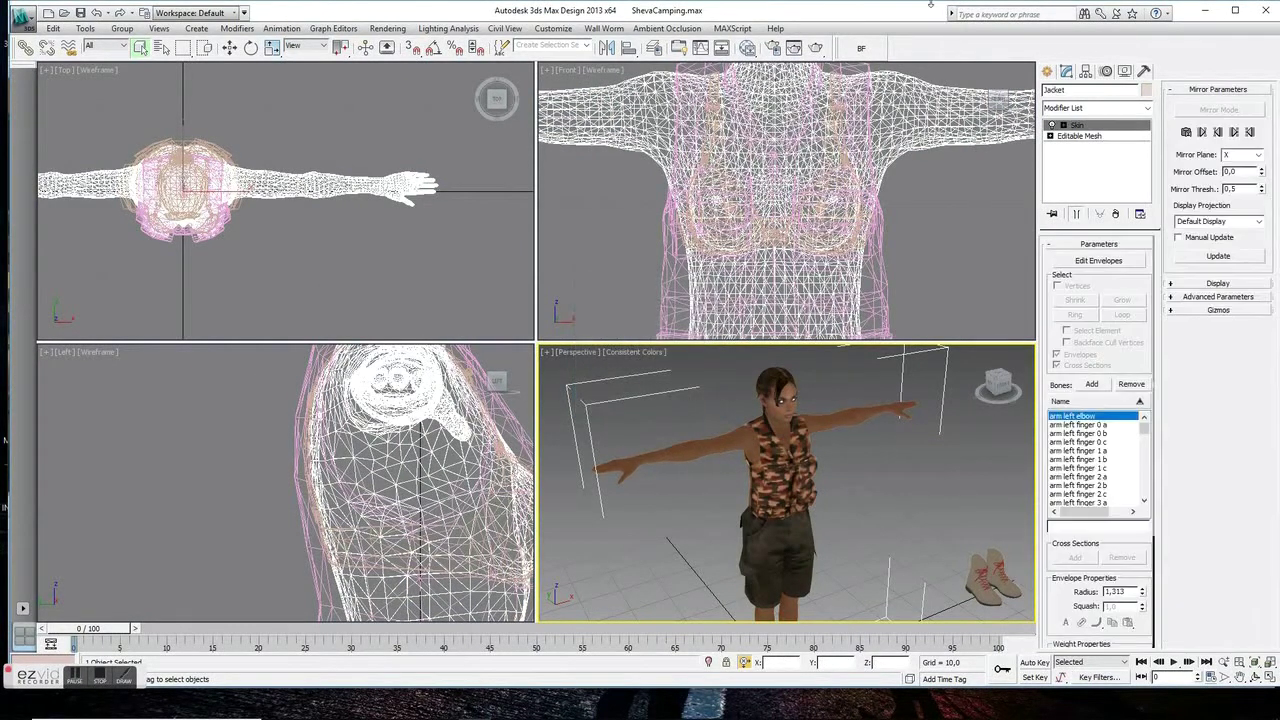
Attach the vest to Jacket's Editable Mesh and switch to Element selection
click(1085, 136)
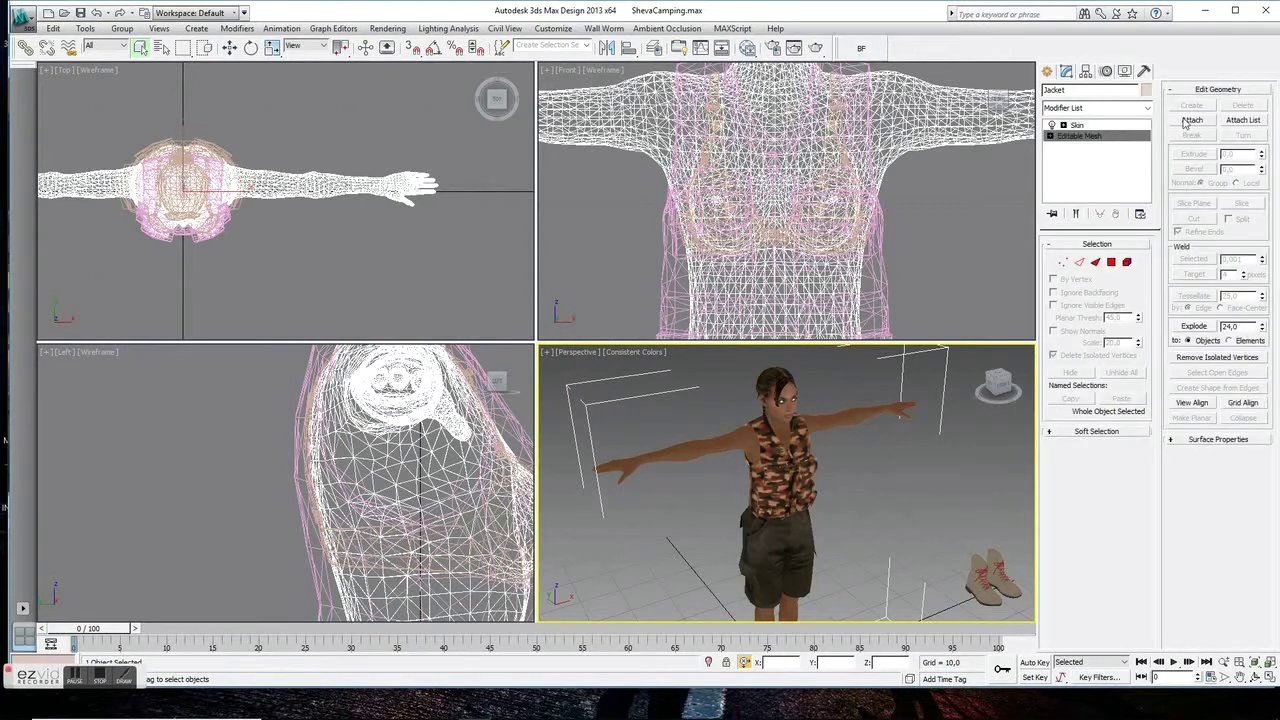
click(779, 477)
click(707, 348)
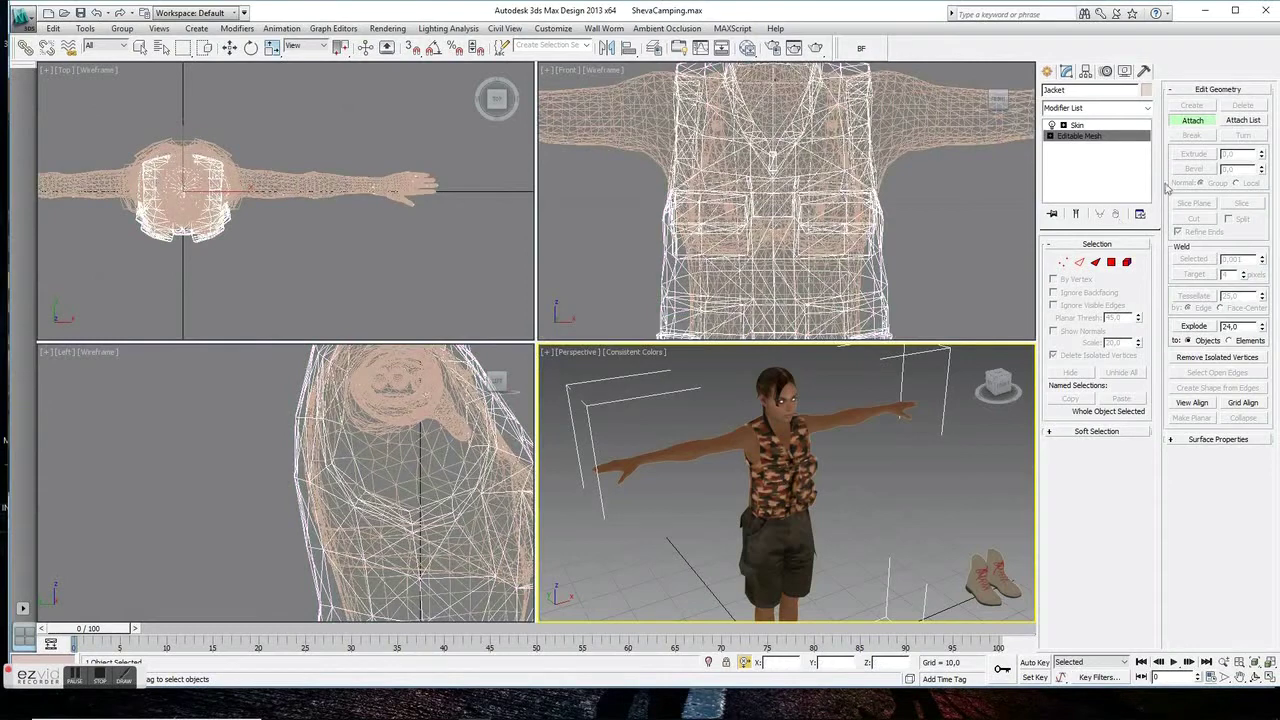
click(1127, 262)
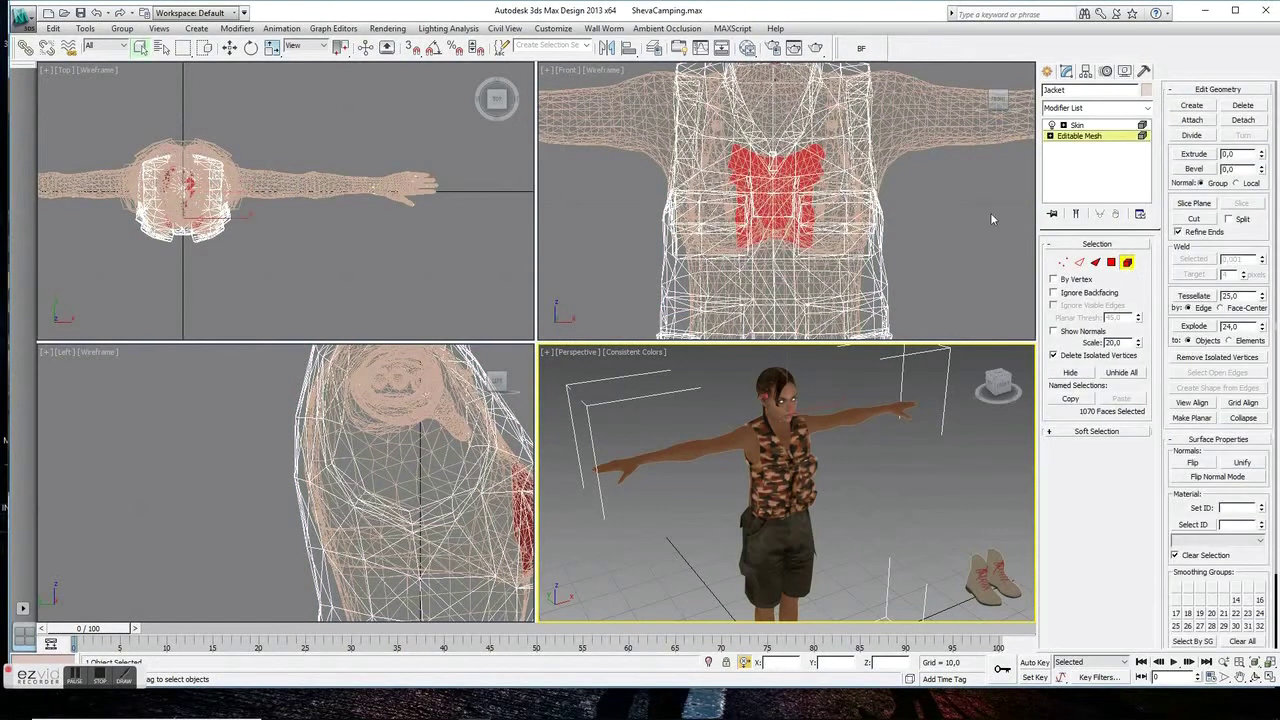
click(935, 68)
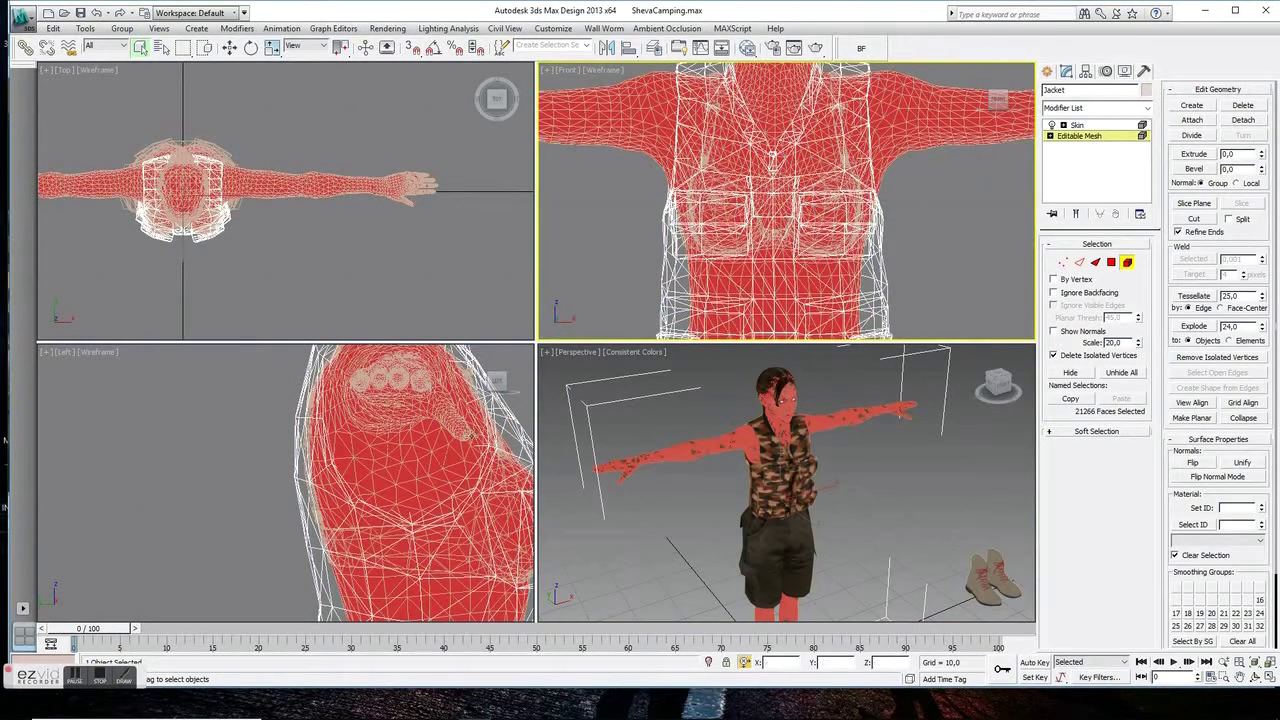
click(403, 471)
Select the vest element's 748 faces, then leave sub-object editing
scroll(390, 543, down, 2)
drag(368, 434, 370, 436)
click(450, 388)
middle_drag(450, 388, 422, 434)
scroll(450, 352, down, 2)
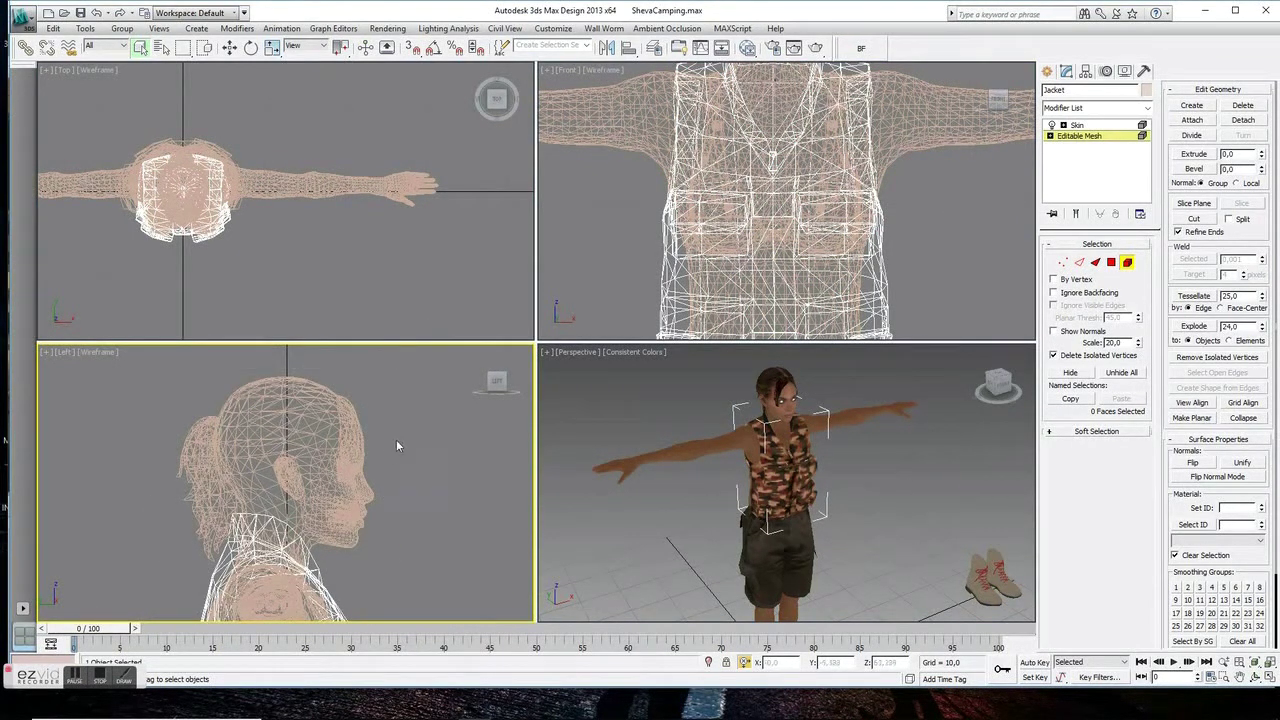
scroll(396, 441, down, 2)
click(454, 132)
key(ctrl+a)
middle_drag(204, 512, 305, 220)
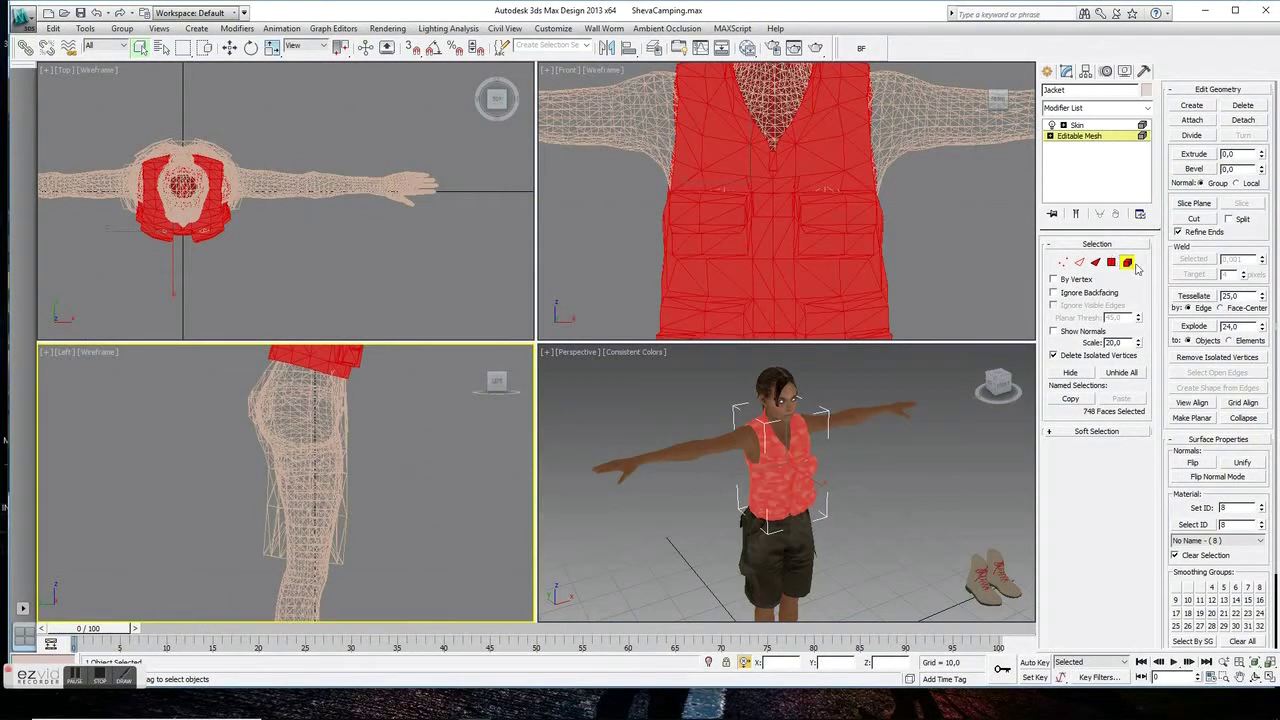
click(1128, 262)
click(1112, 124)
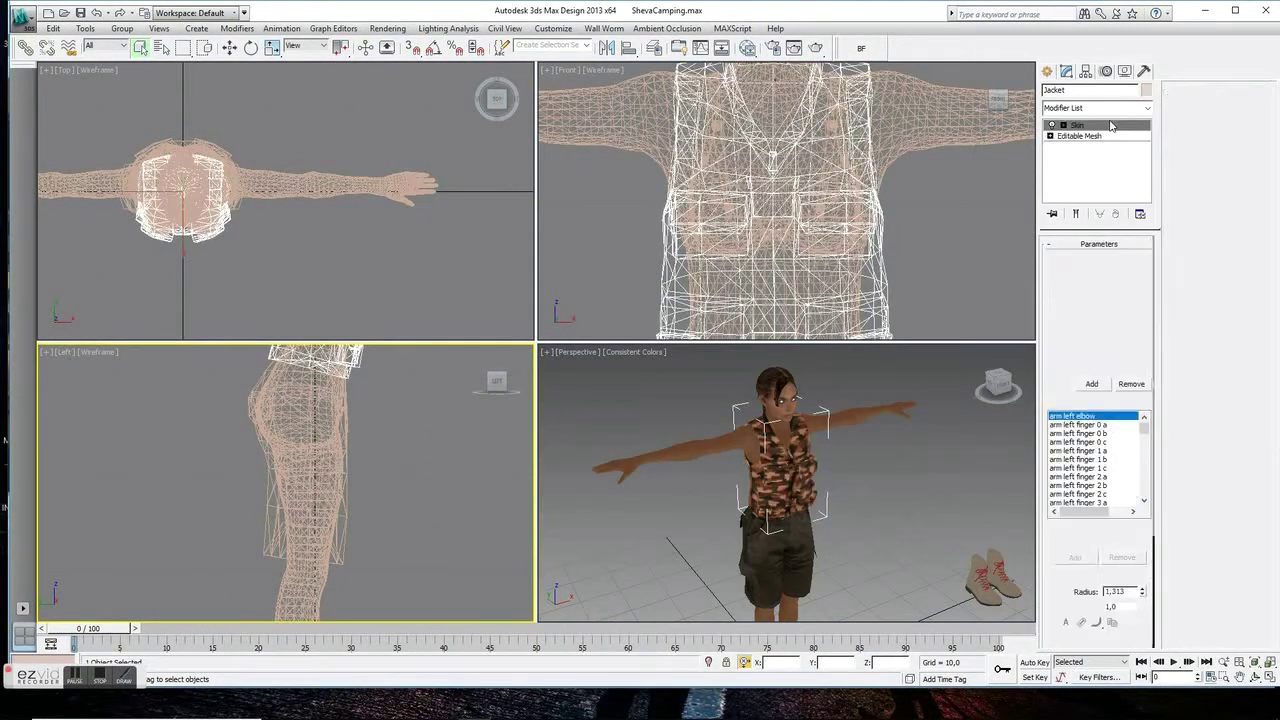
click(721, 48)
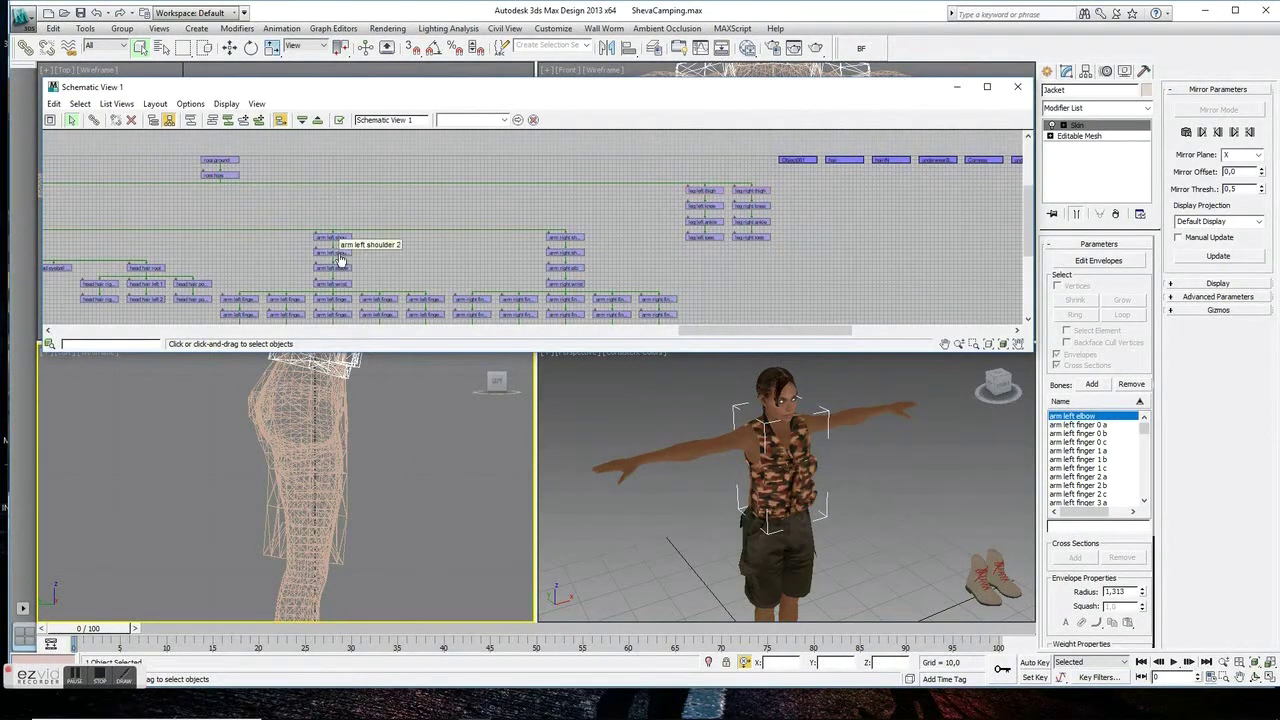
middle_drag(345, 248, 921, 256)
drag(296, 183, 376, 228)
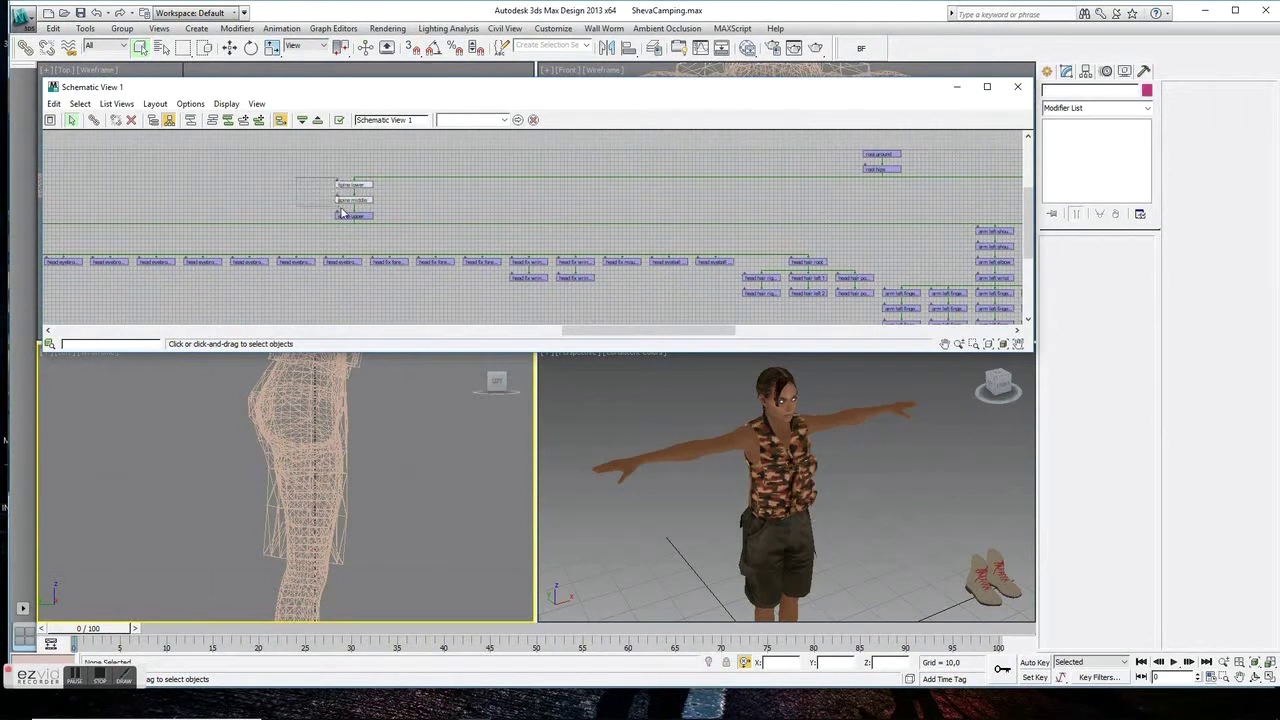
click(1024, 662)
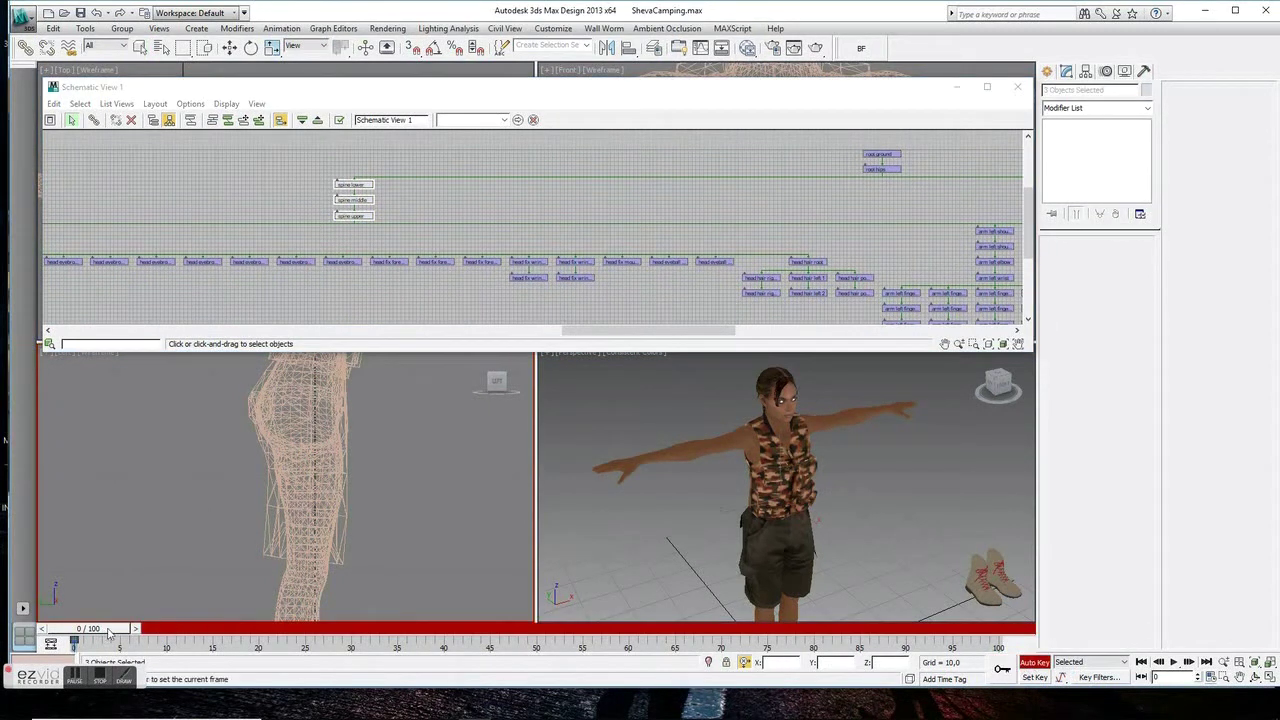
drag(120, 628, 556, 629)
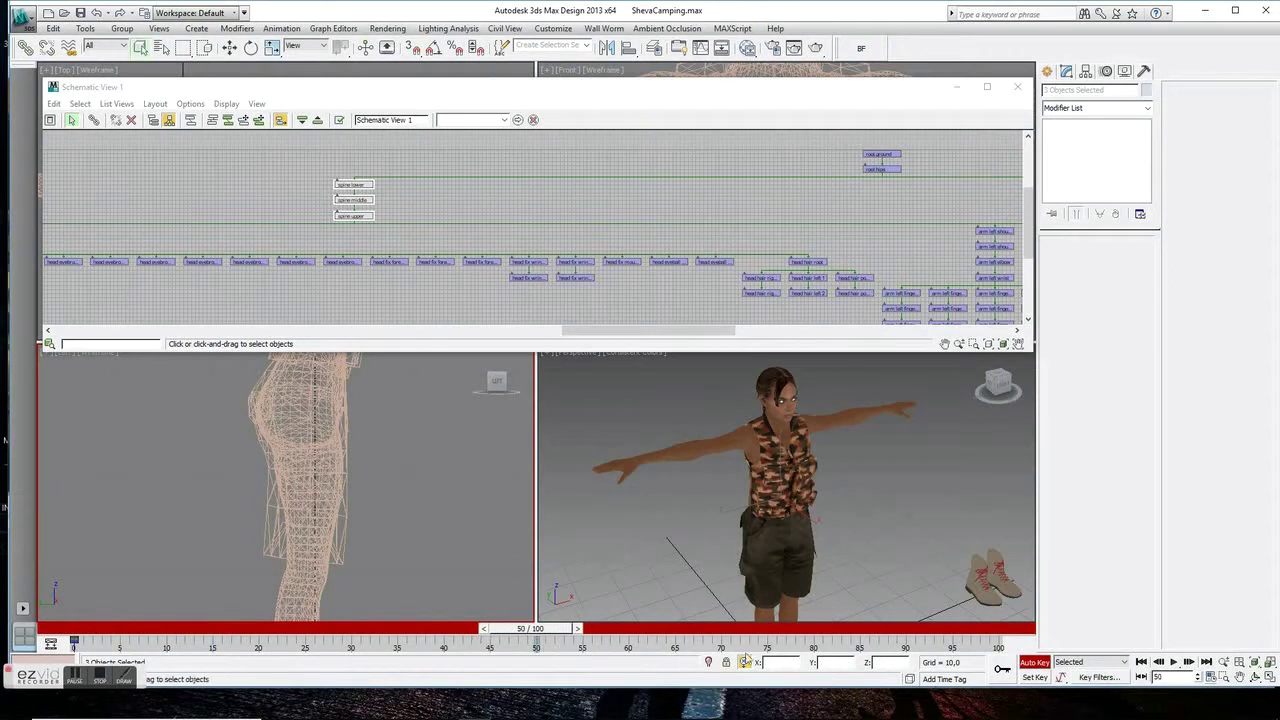
drag(521, 630, 305, 630)
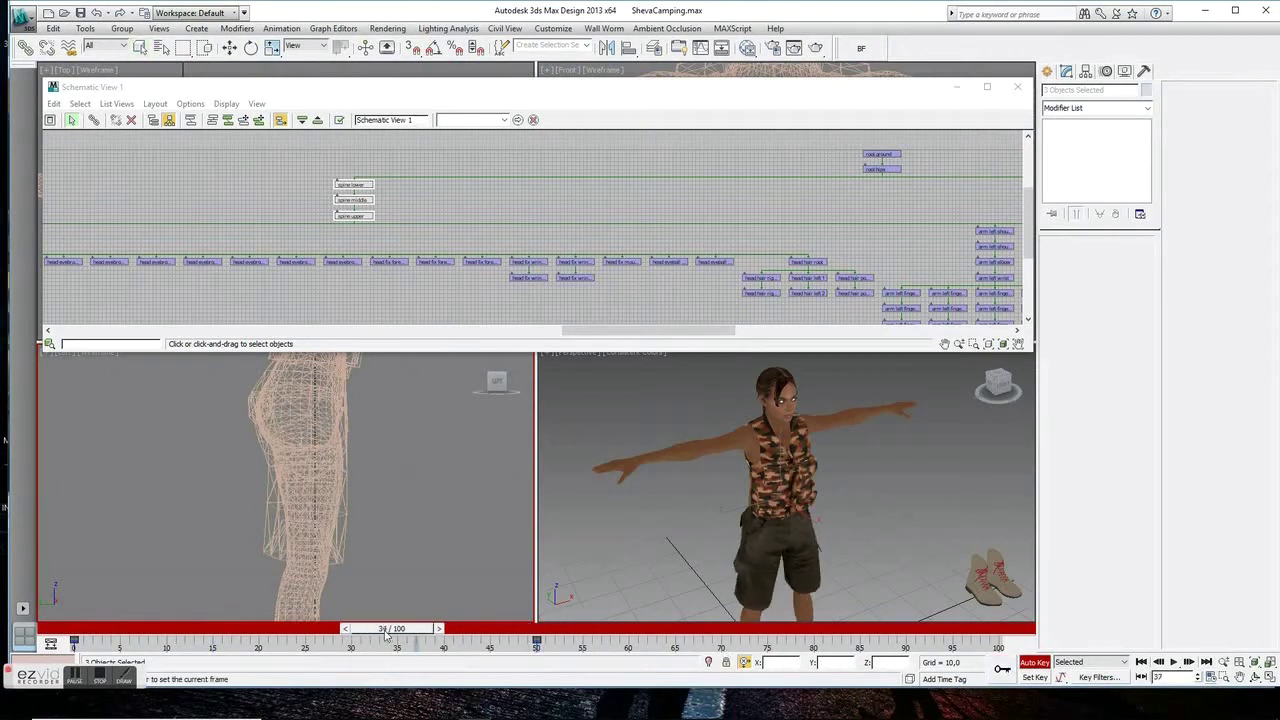
click(250, 48)
scroll(790, 500, up, 5)
drag(799, 540, 790, 537)
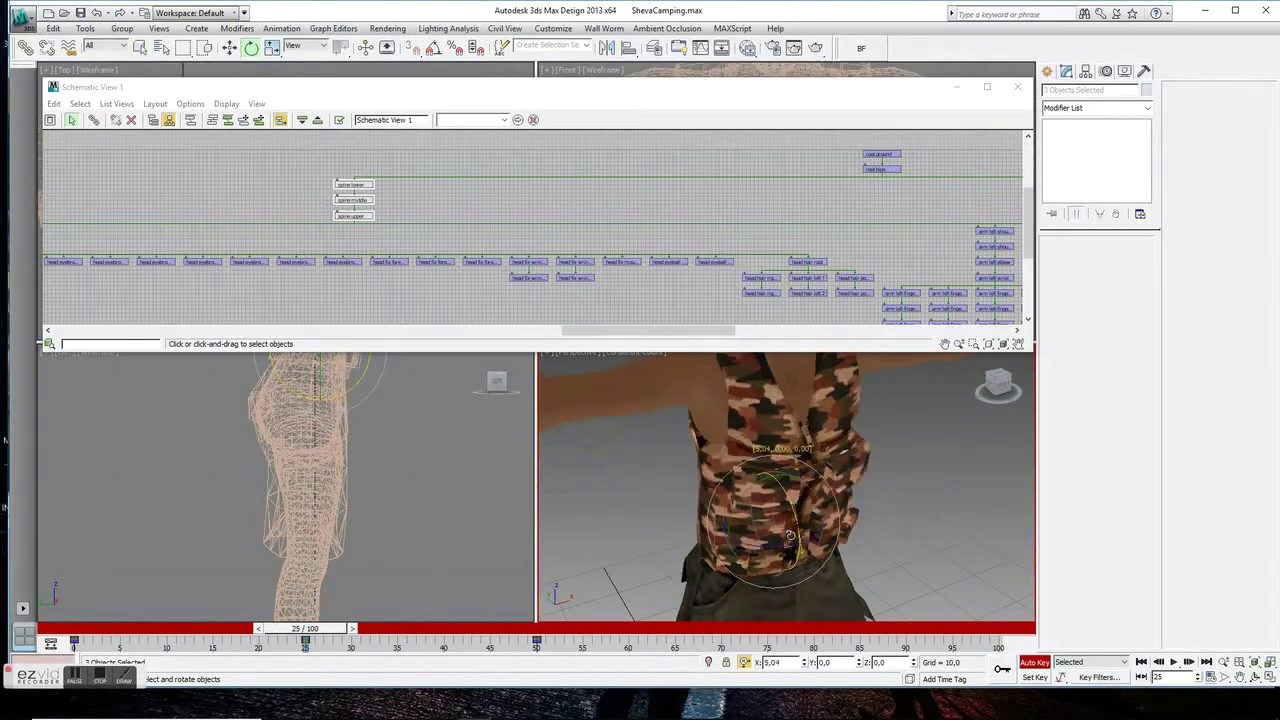
mouse_move(745, 500)
mouse_down()
mouse_move(726, 507)
mouse_move(745, 520)
mouse_up()
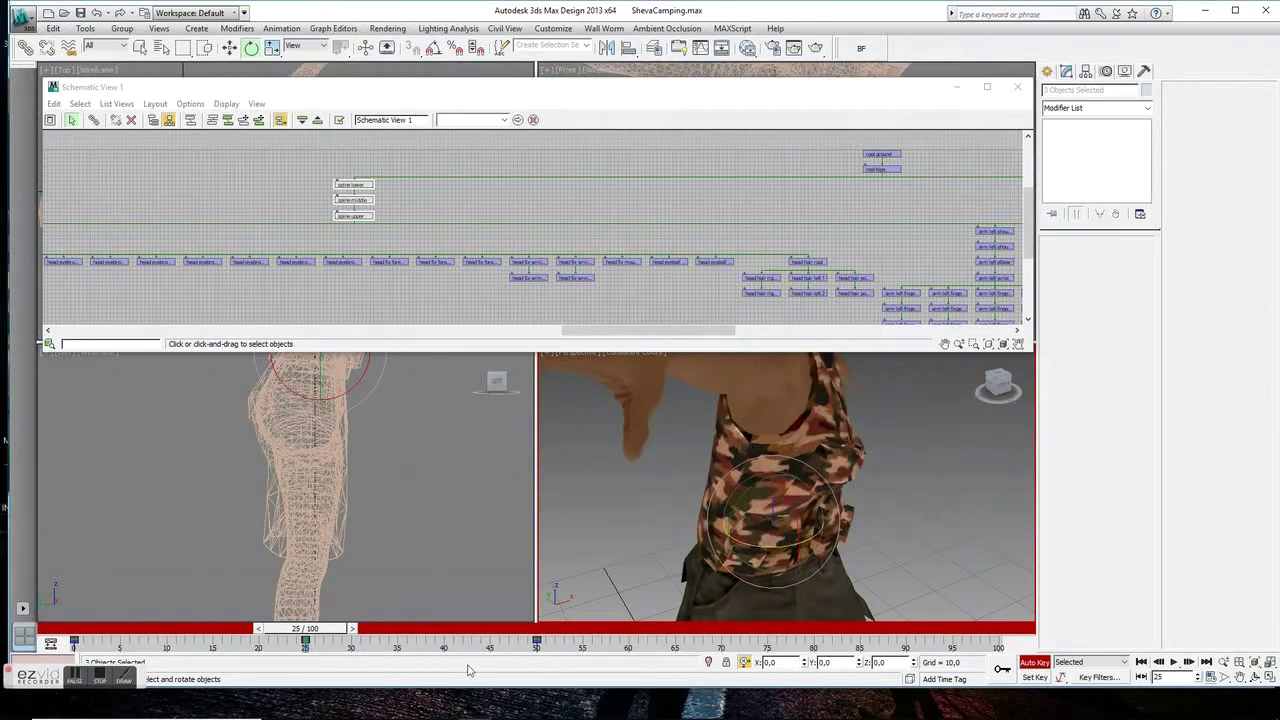
drag(300, 659, 347, 645)
key(ctrl+z)
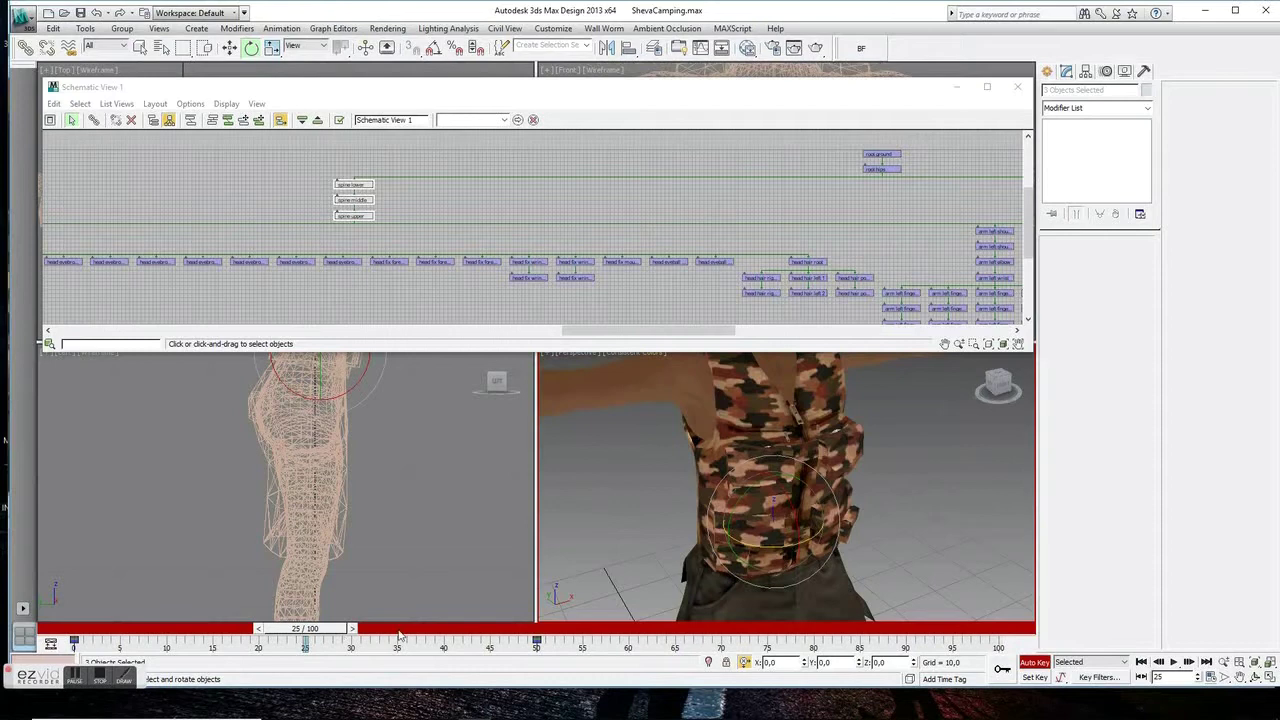
click(1034, 664)
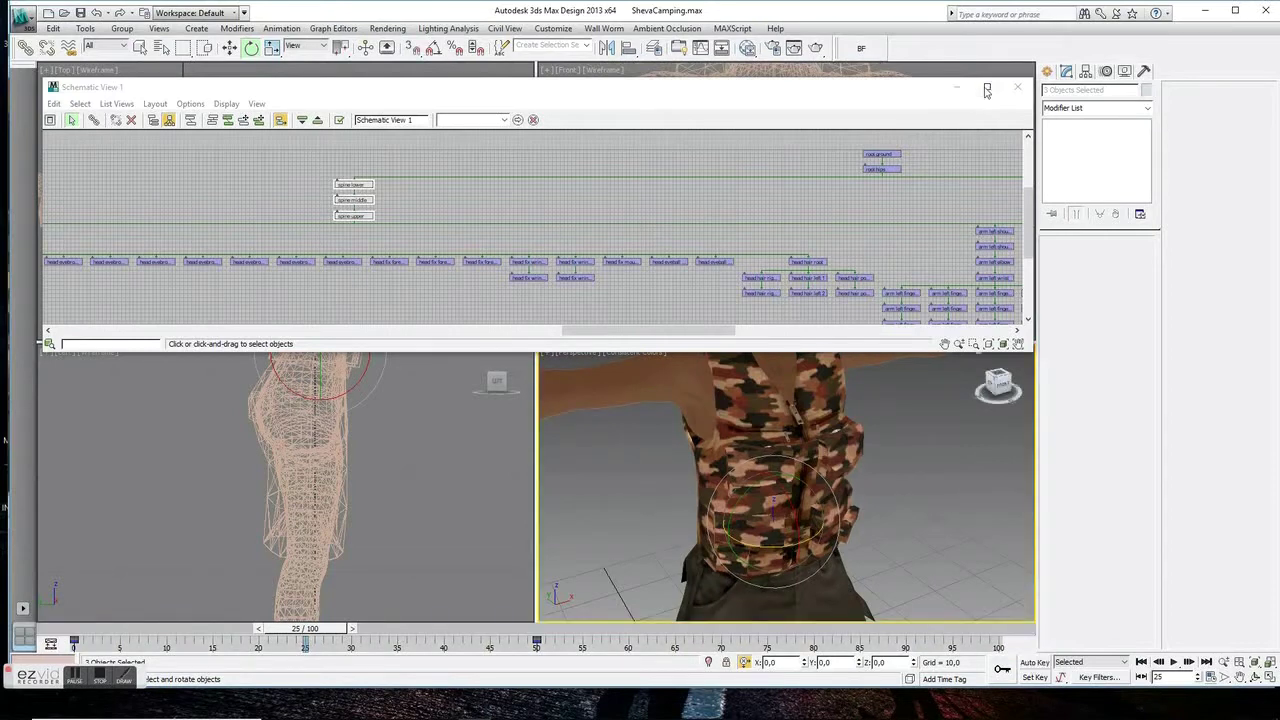
click(1018, 88)
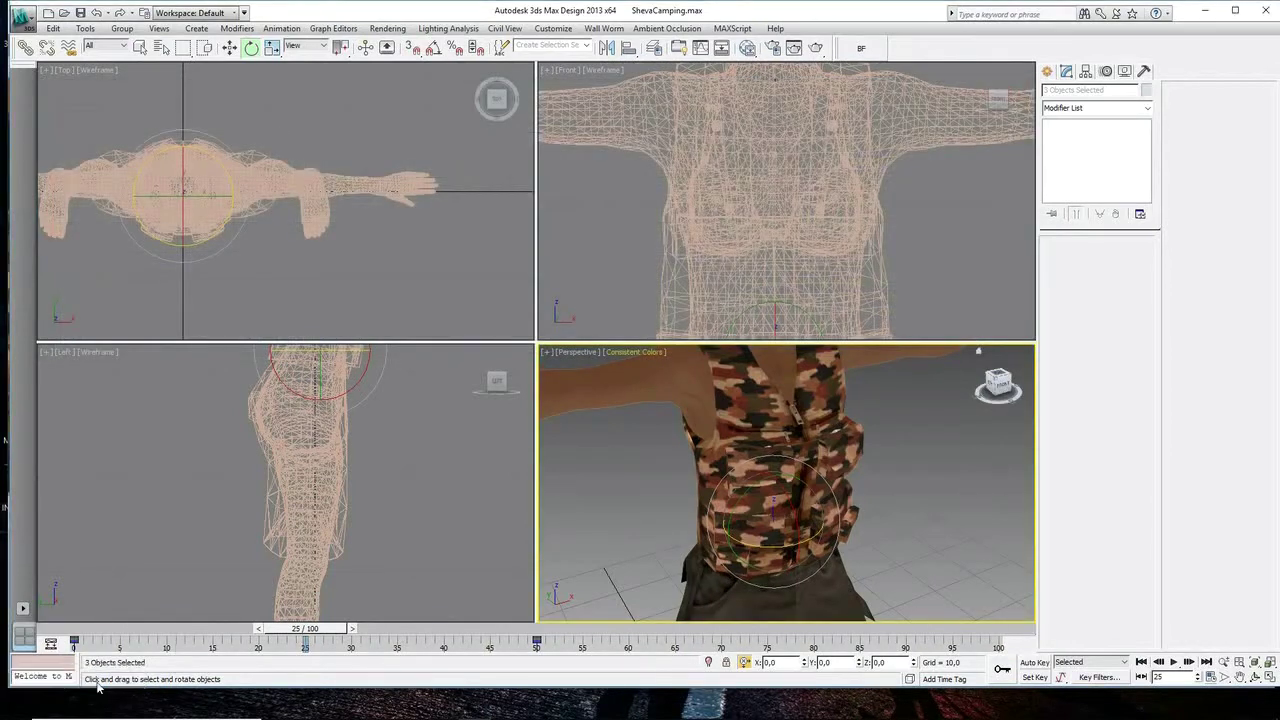
At frame 0, move the Shoes mesh onto the character's feet
drag(305, 628, 70, 628)
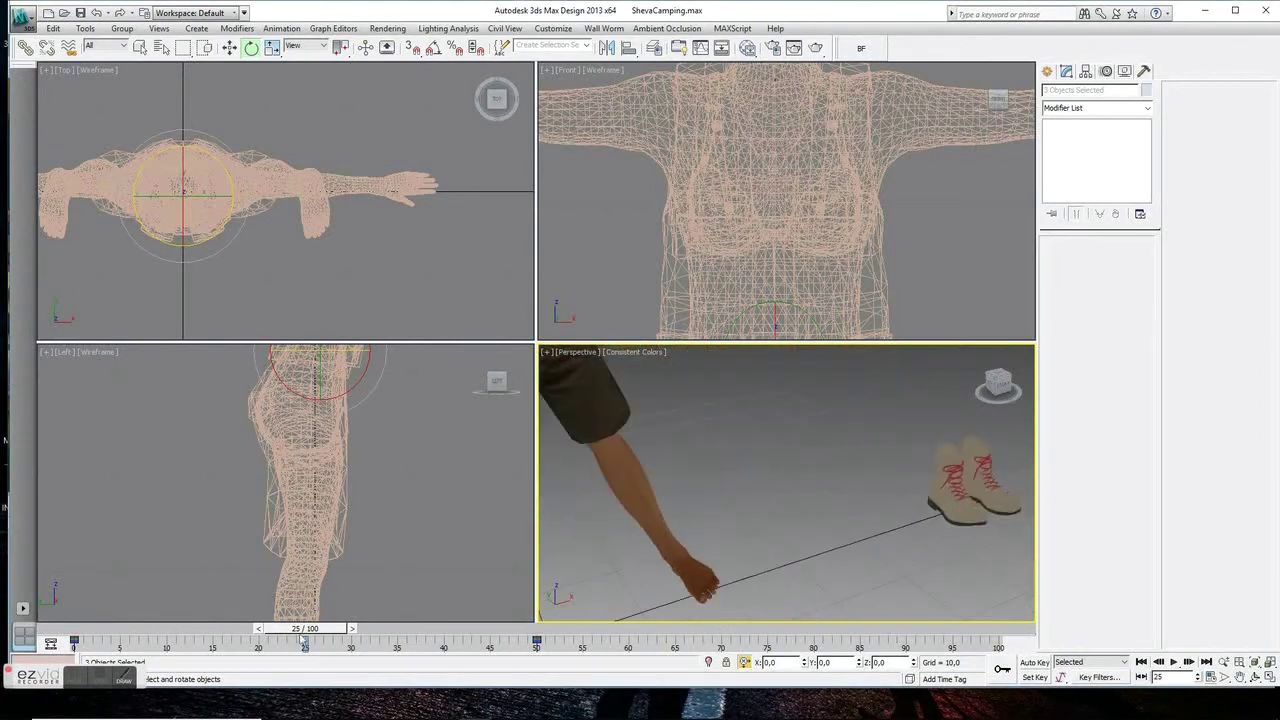
click(972, 482)
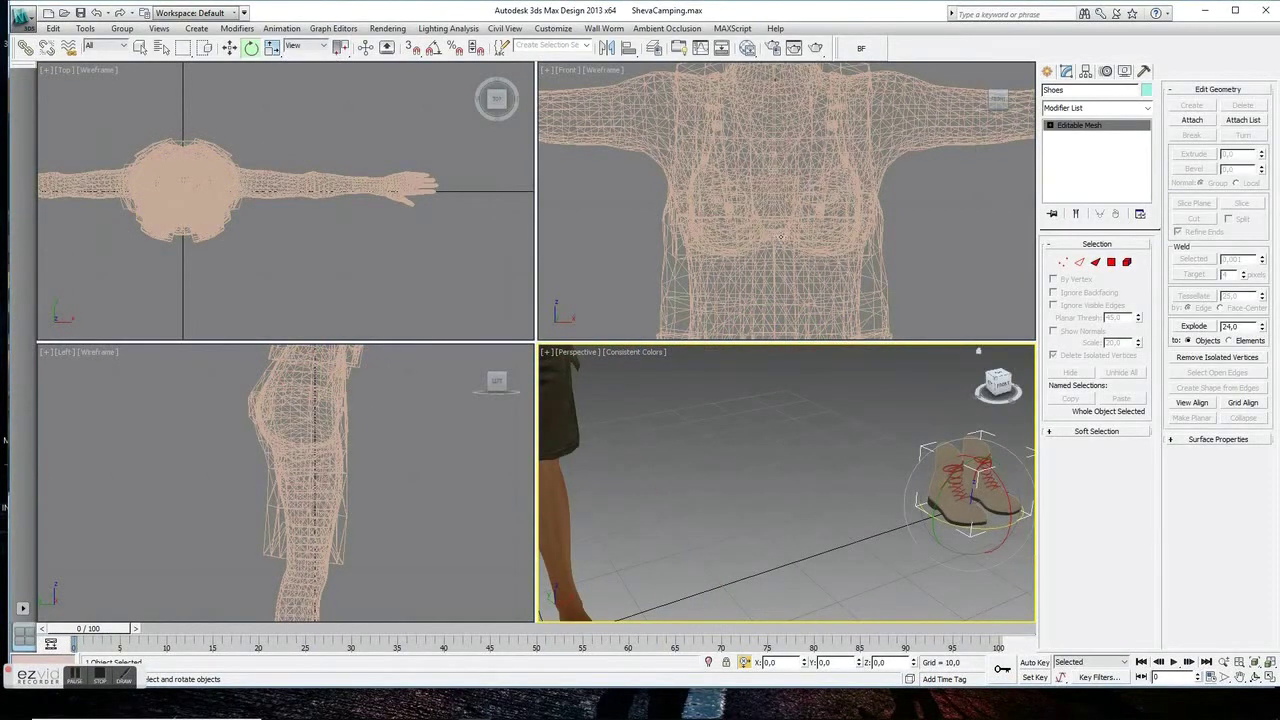
scroll(795, 177, down, 5)
click(229, 47)
drag(936, 240, 826, 252)
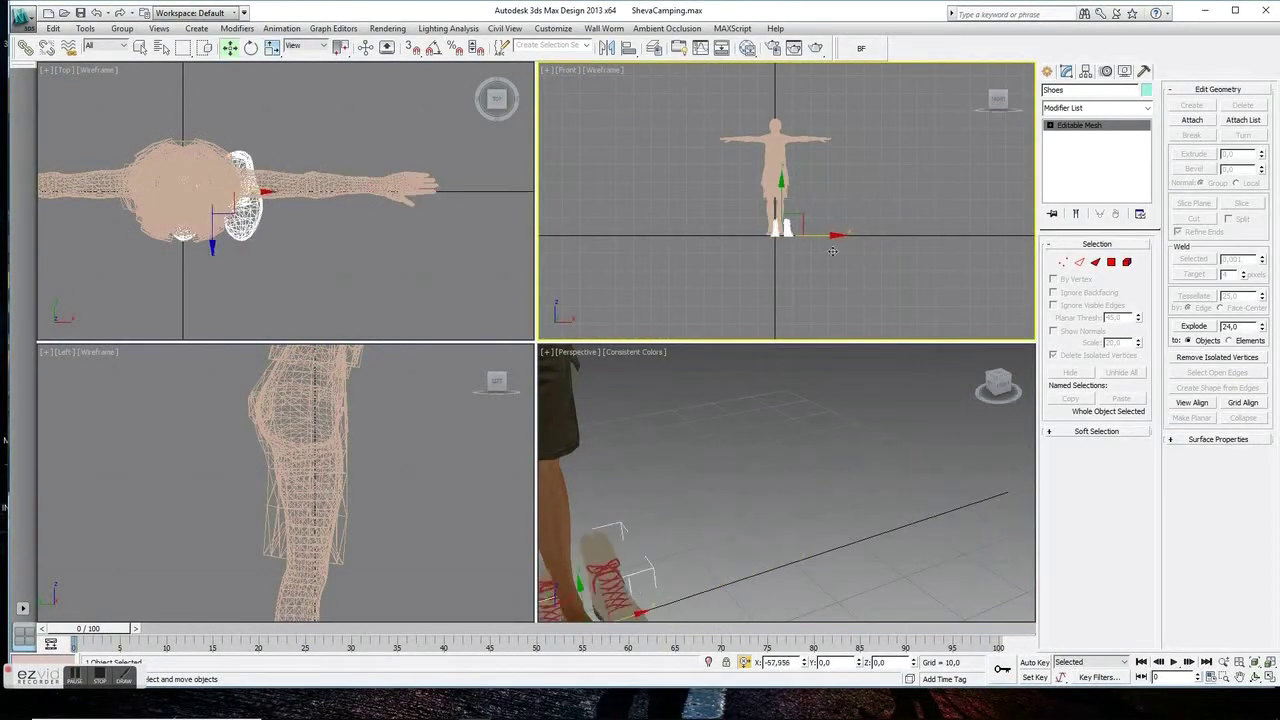
click(1268, 663)
click(337, 490)
drag(327, 542, 345, 566)
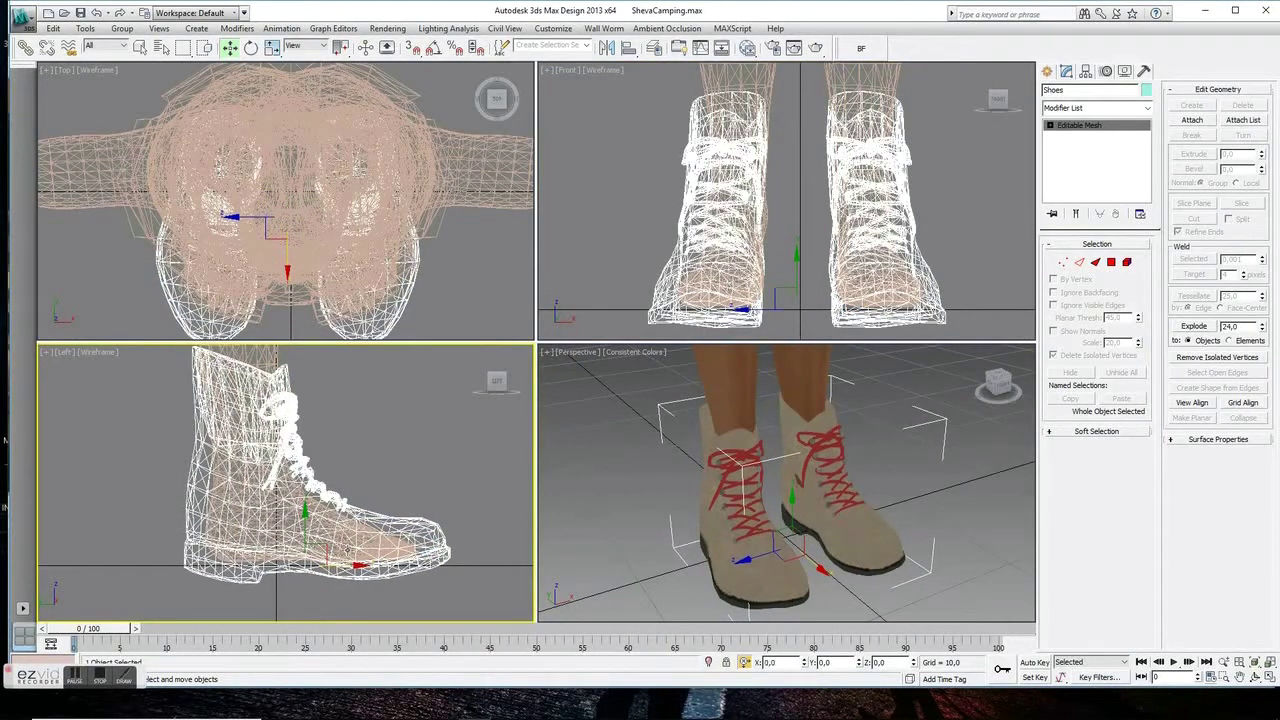
Hide the left shoe element and shift the remaining shoe's vertices over its foot
click(1127, 262)
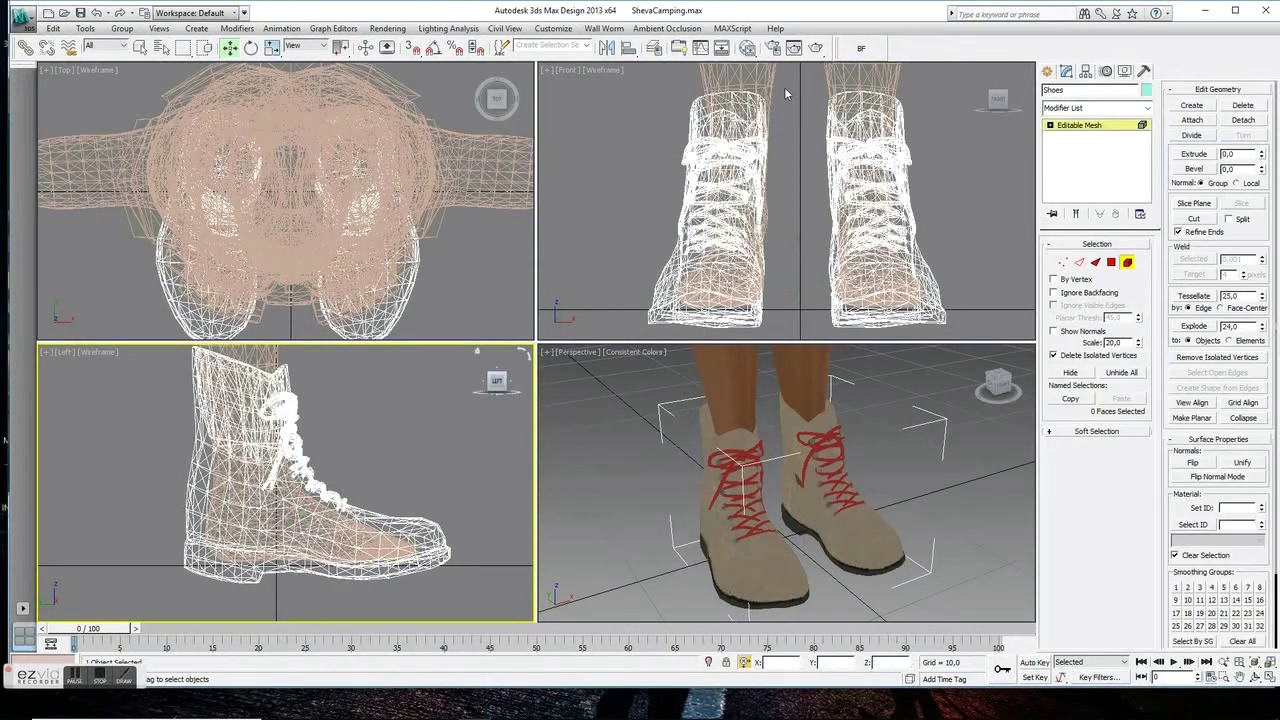
click(784, 87)
click(1070, 372)
click(1062, 262)
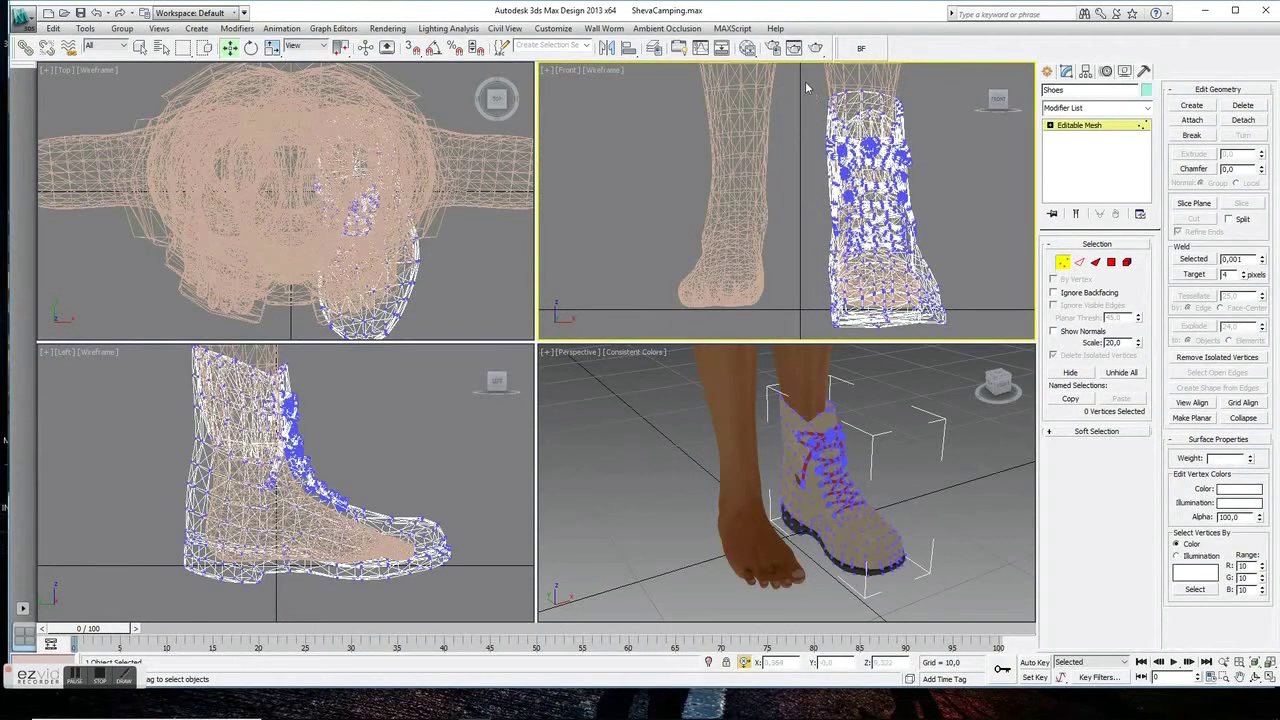
key(ctrl+a)
drag(912, 190, 905, 190)
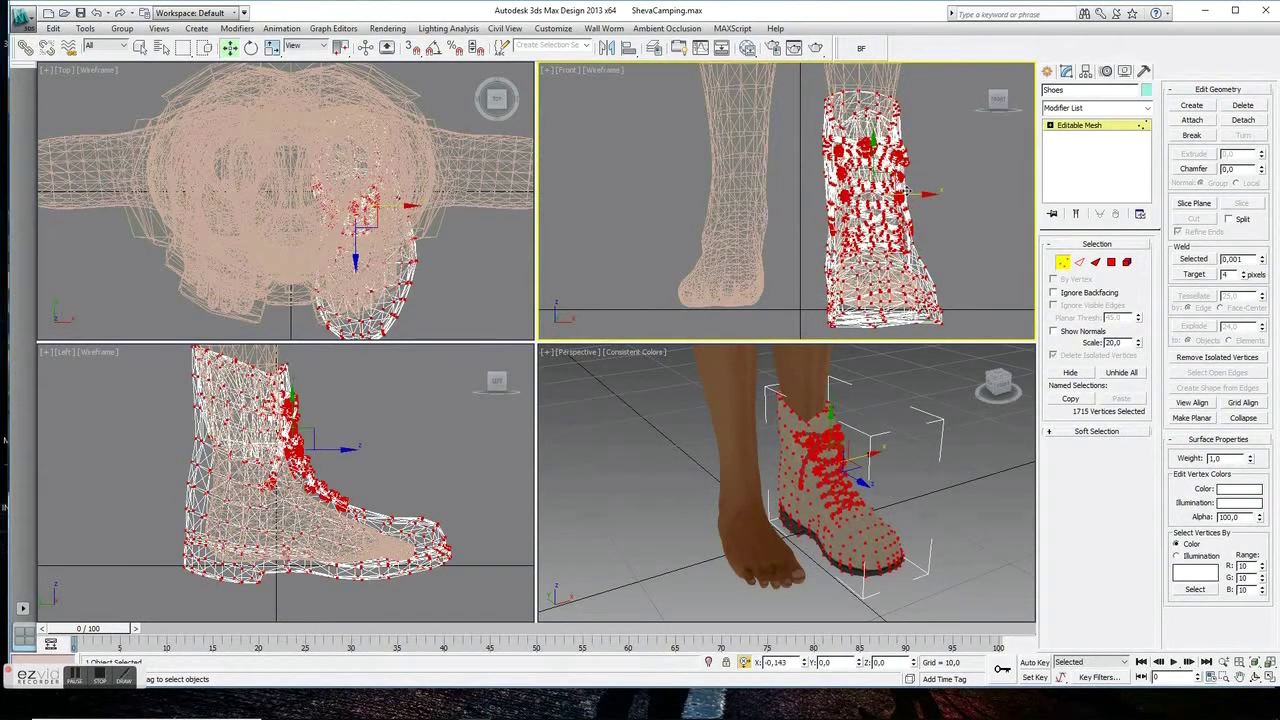
scroll(873, 508, up, 3)
click(1265, 678)
mouse_move(780, 500)
mouse_down()
mouse_move(706, 356)
mouse_move(978, 290)
mouse_up()
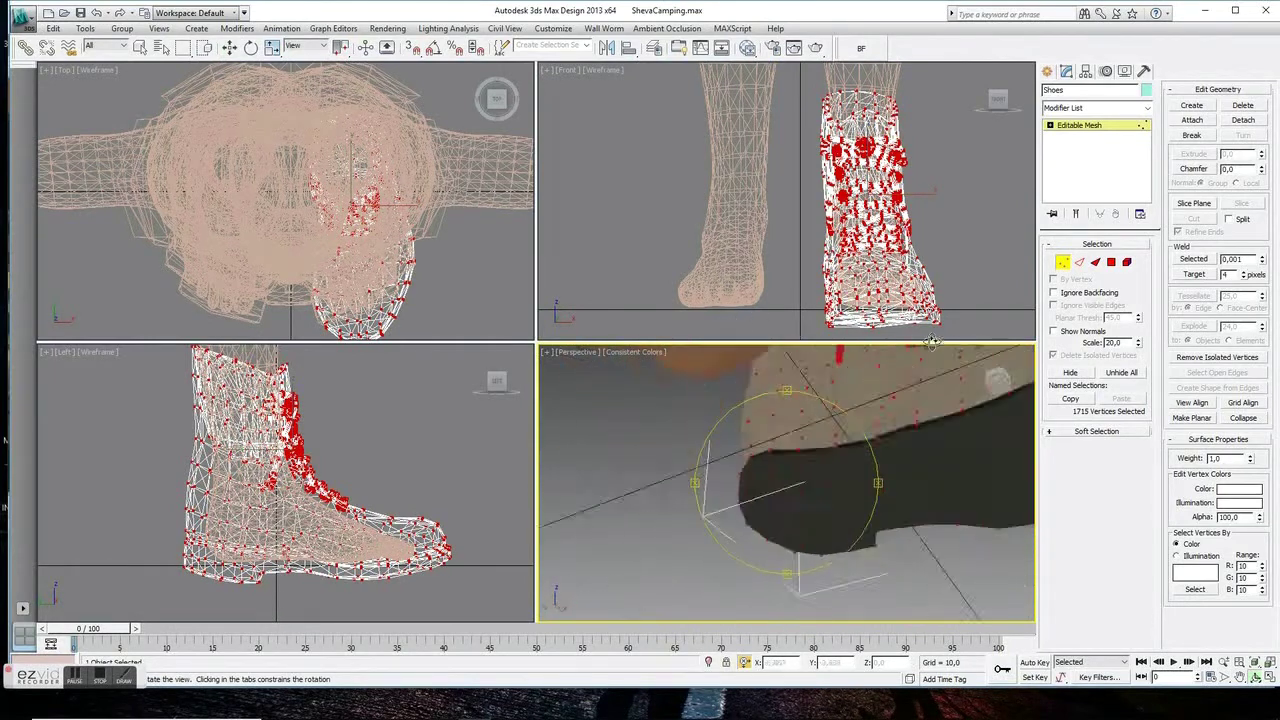
Unhide the left shoe, invert the selection, and move its vertices onto its foot, undoing the last move
click(1116, 370)
key(w)
right_click(808, 87)
key(ctrl+i)
drag(775, 193, 785, 194)
mouse_move(785, 480)
middle_down()
mouse_move(785, 540)
mouse_move(785, 500)
mouse_move(815, 508)
mouse_move(853, 477)
mouse_move(763, 384)
middle_up()
right_click(785, 197)
key(ctrl+z)
key(ctrl+z)
Clone the skinned body mesh as a copy named boots
key(1)
key(w)
click(763, 384)
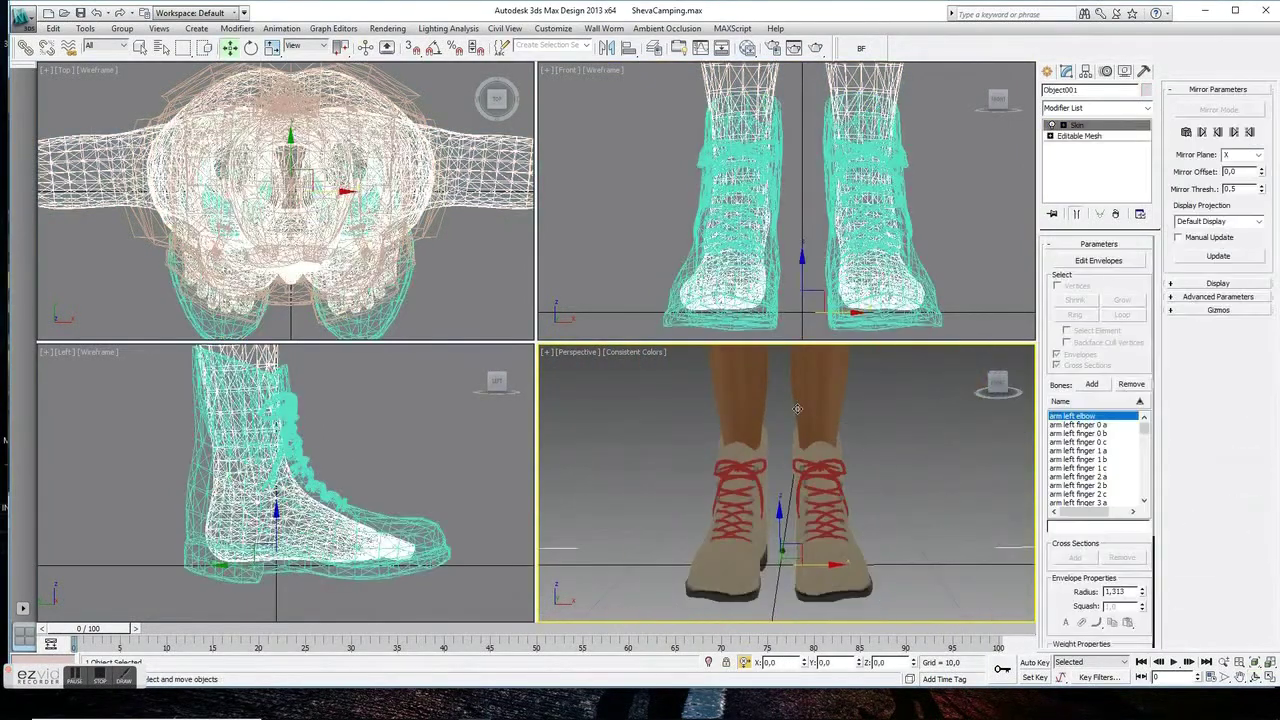
key(ctrl+v)
text(ots)
key(Return)
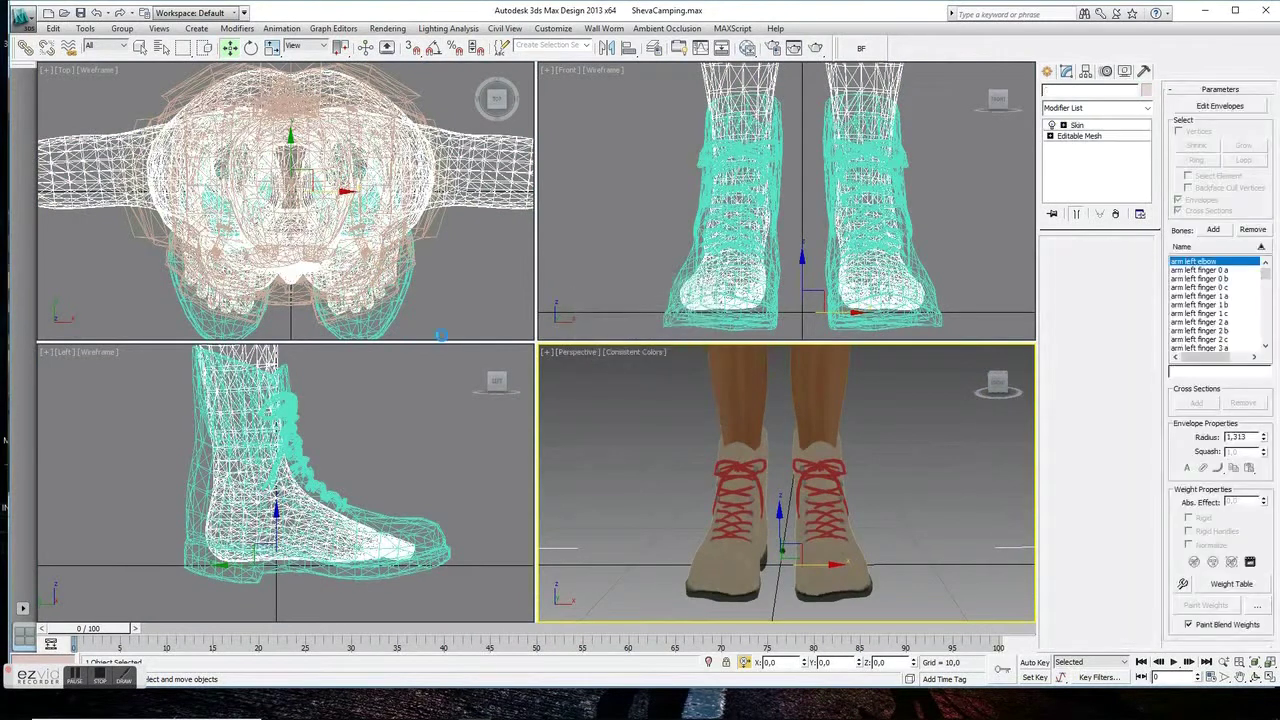
Attach the Shoes to boots' Editable Mesh, then return to its Skin modifier
click(1079, 135)
click(830, 490)
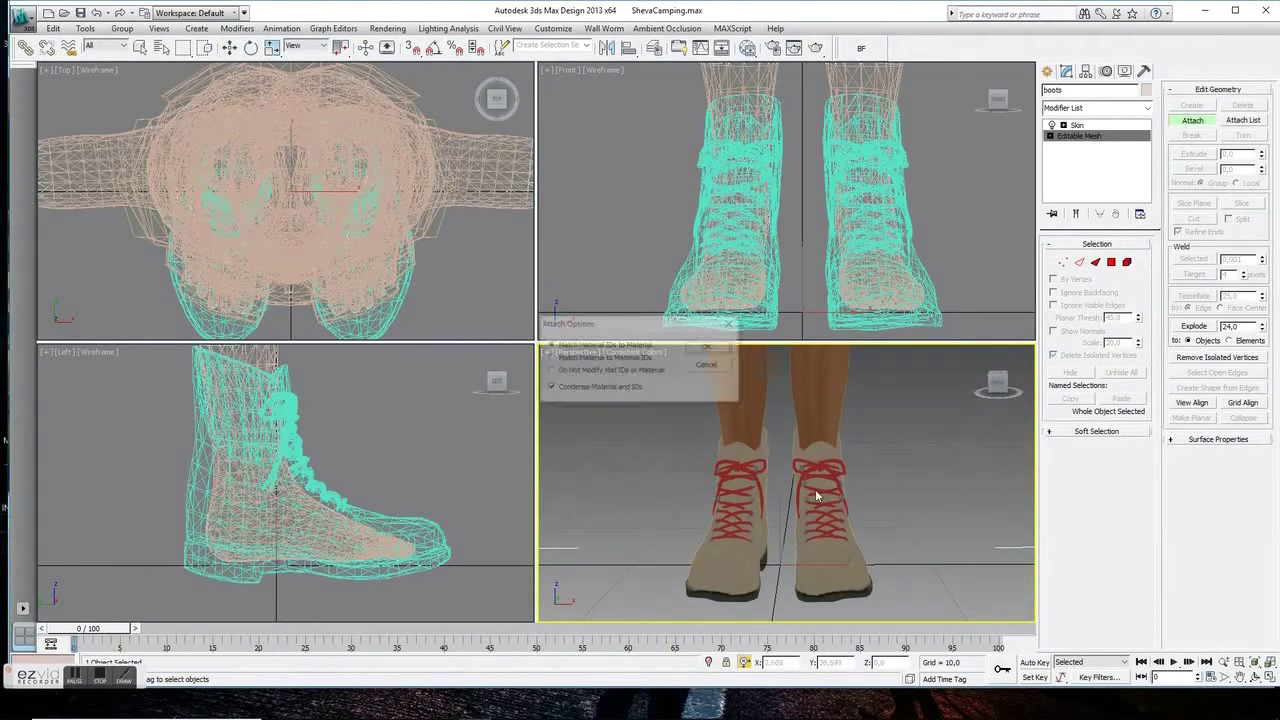
click(709, 347)
click(1192, 120)
click(1127, 262)
scroll(702, 173, down, 5)
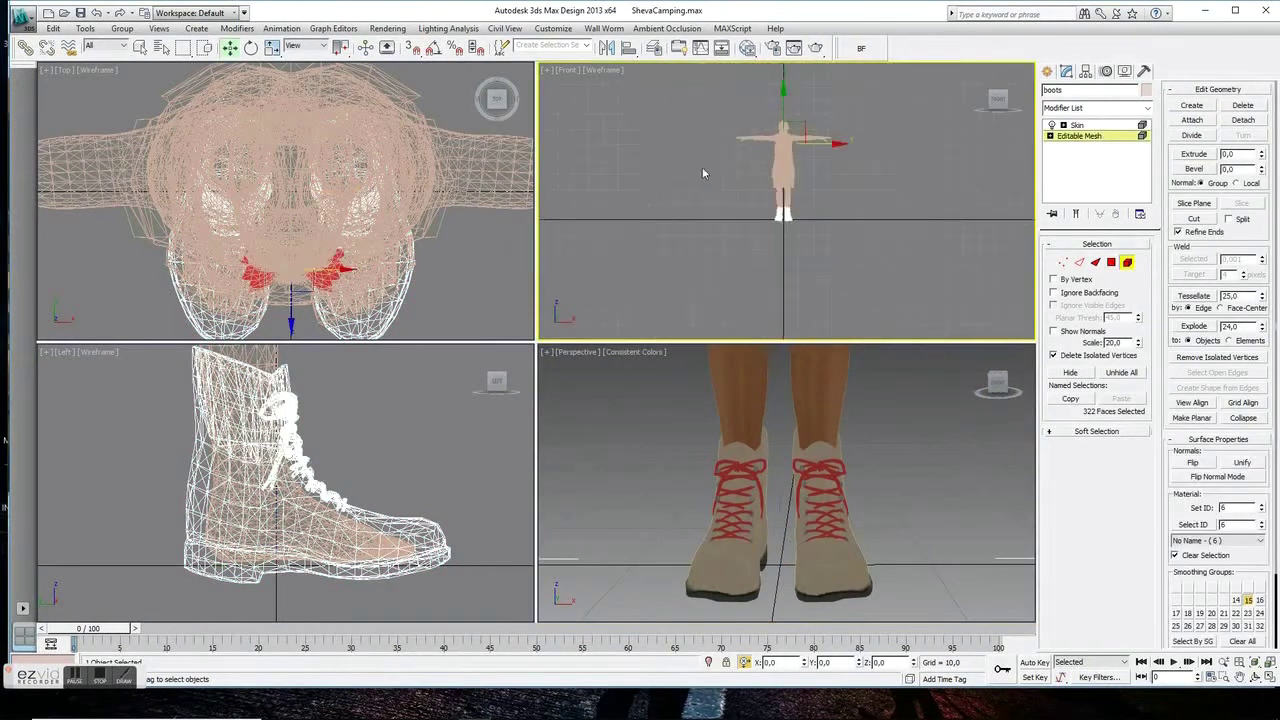
drag(896, 193, 886, 195)
click(1077, 124)
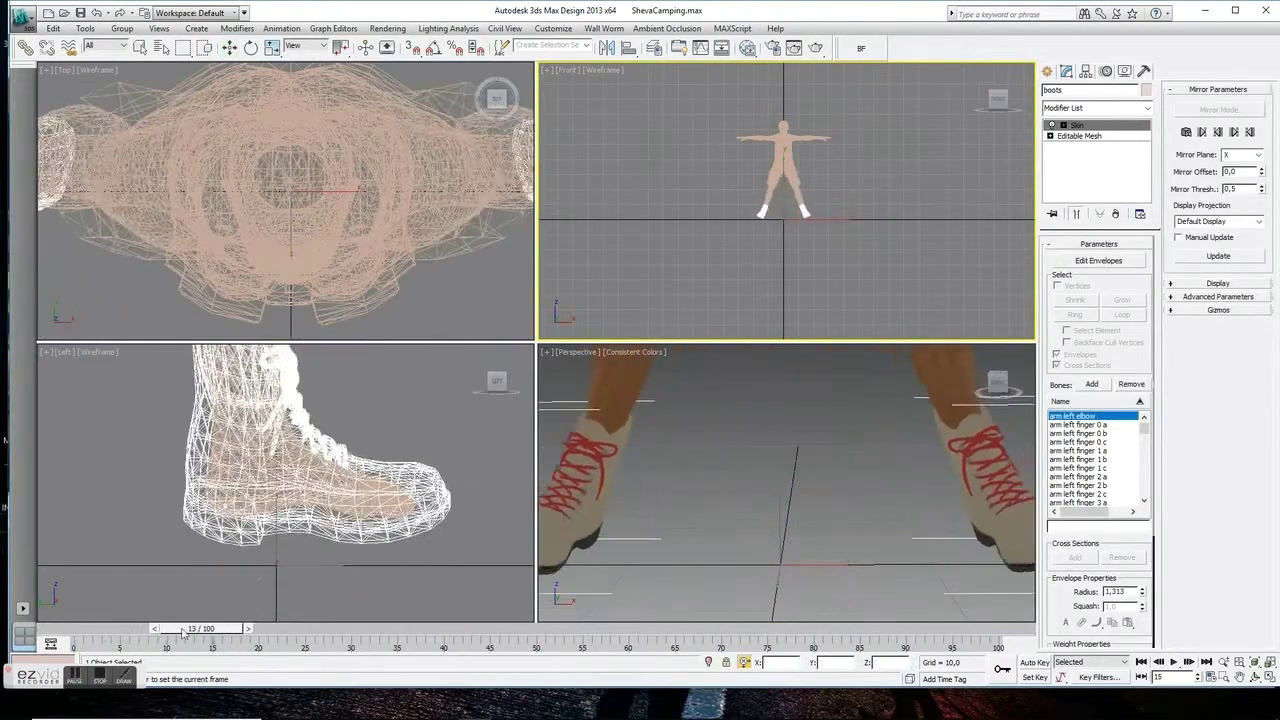
click(721, 49)
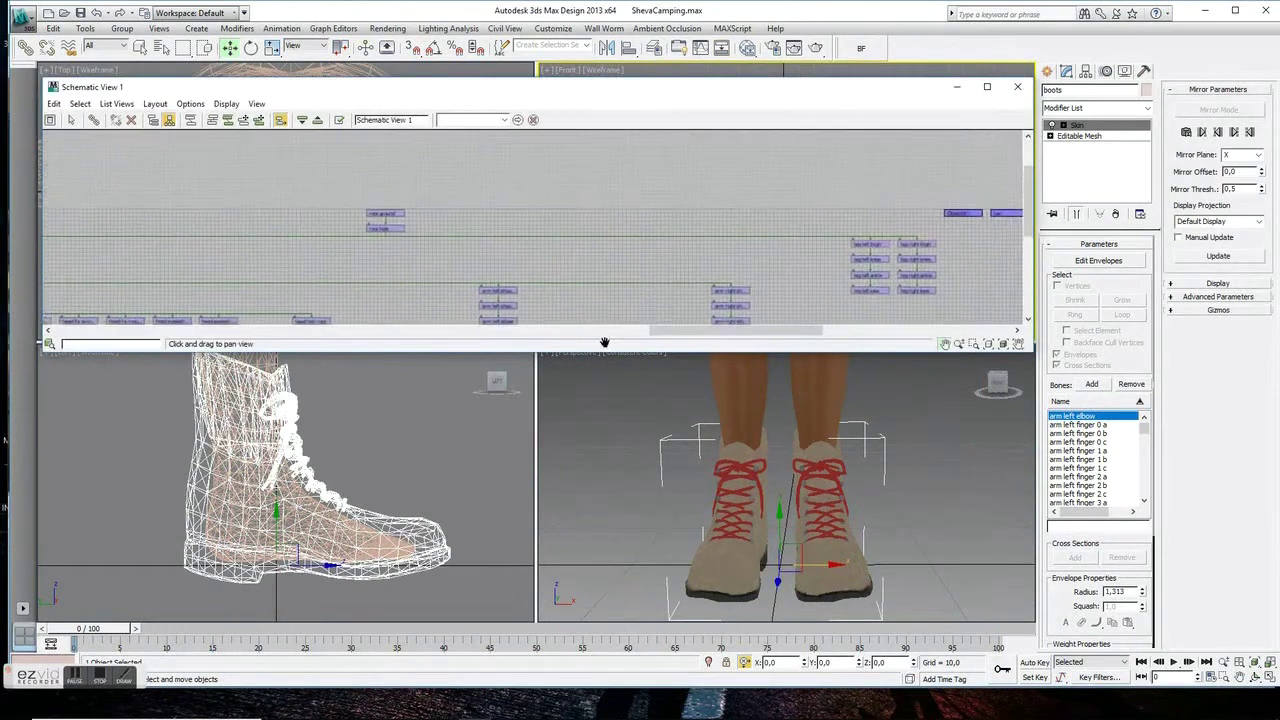
key(e)
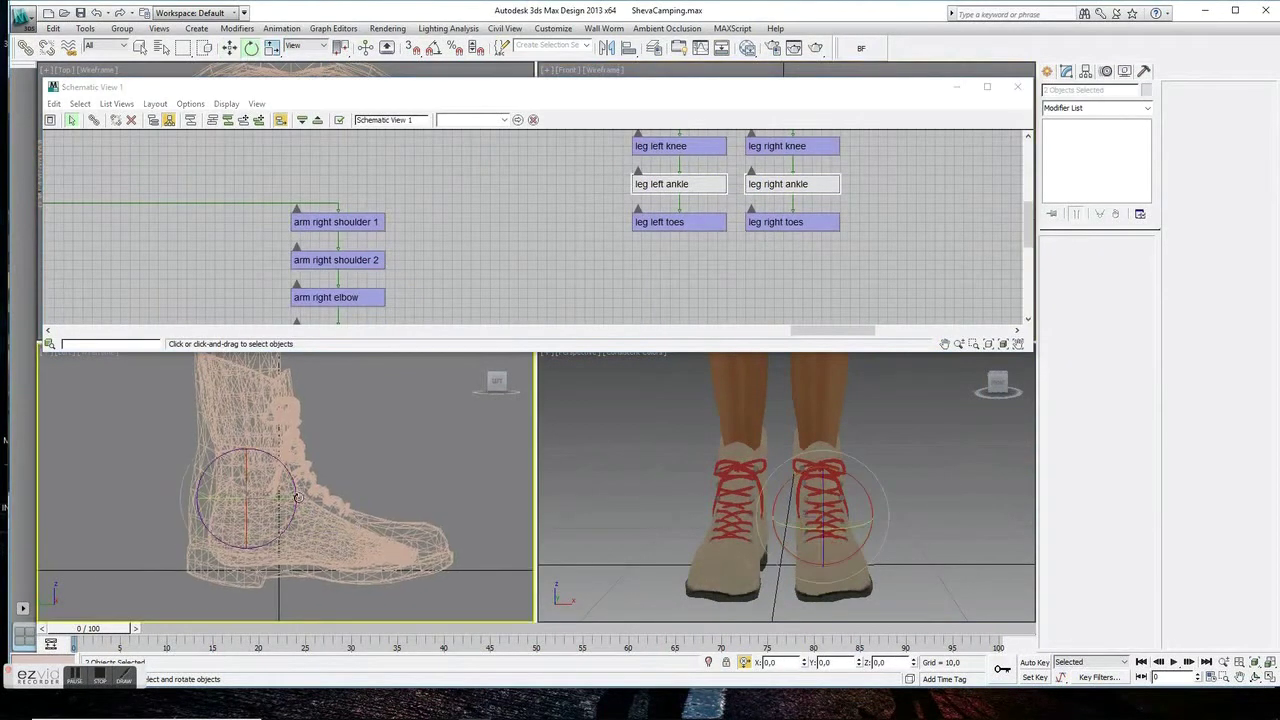
drag(250, 480, 142, 93)
click(97, 13)
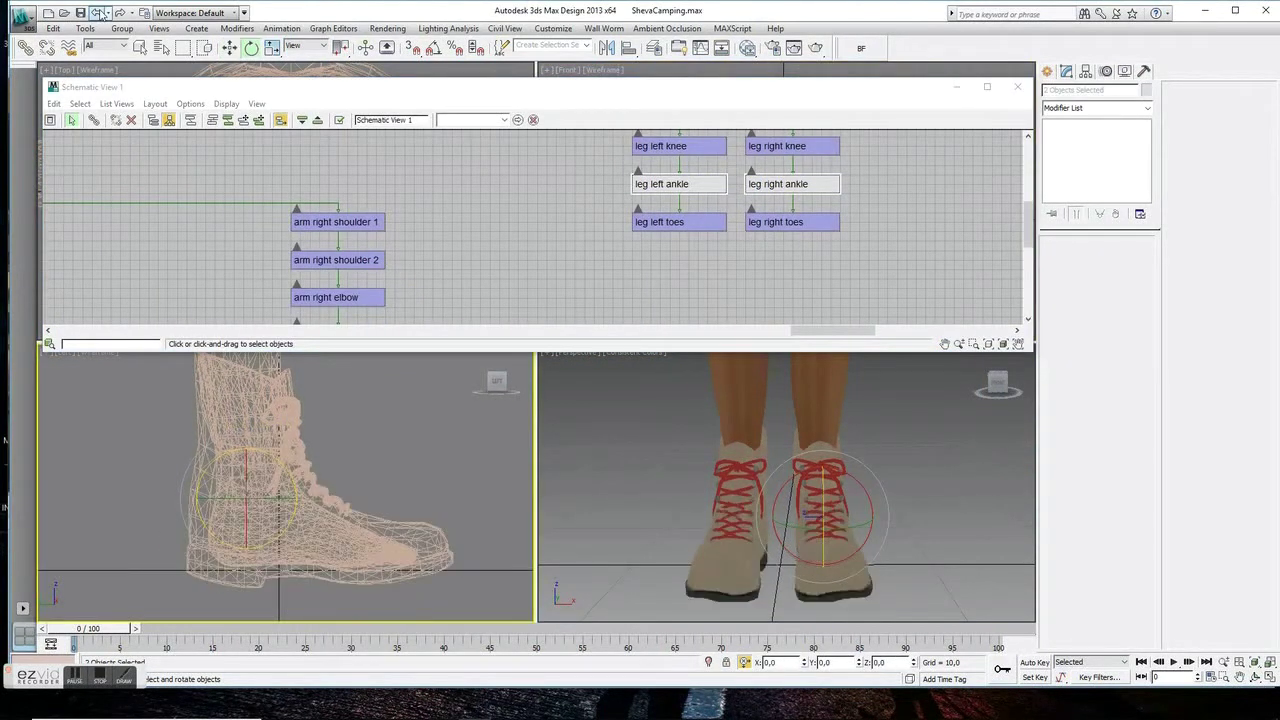
drag(620, 203, 835, 240)
drag(330, 470, 349, 506)
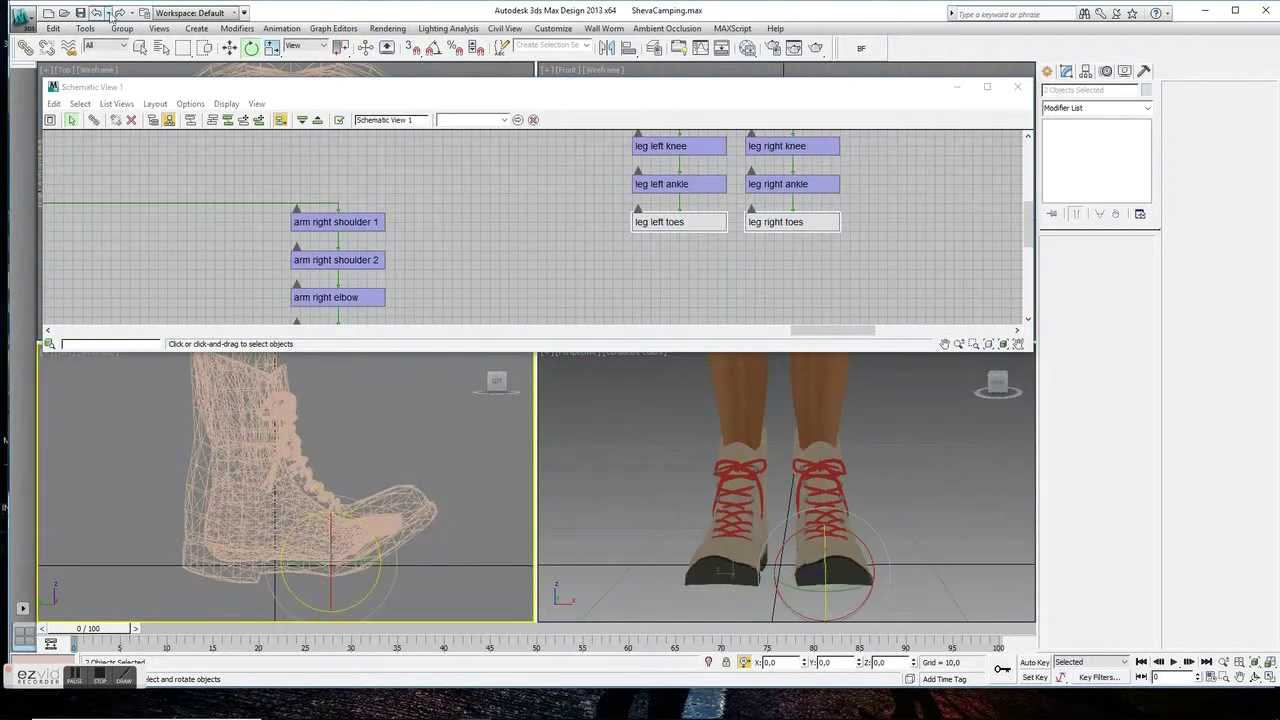
click(97, 13)
click(710, 490)
click(1017, 86)
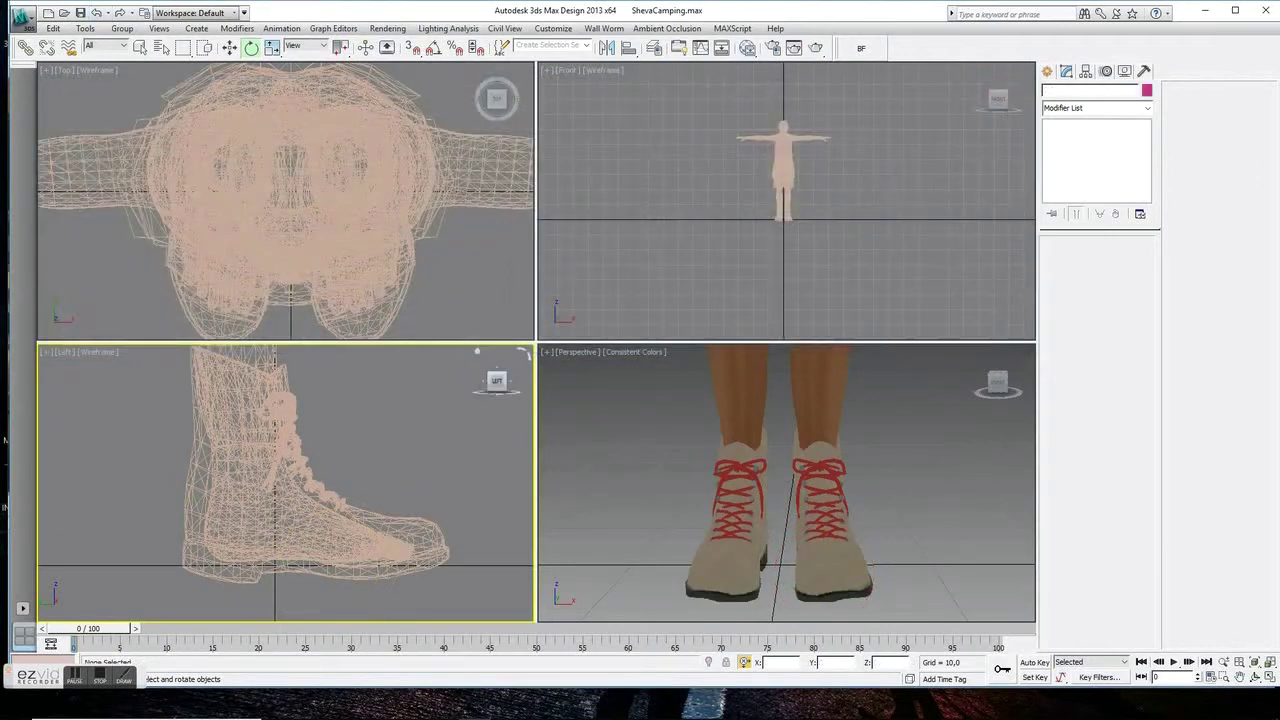
Frame the character in all views and start an export, then cancel it
click(1268, 662)
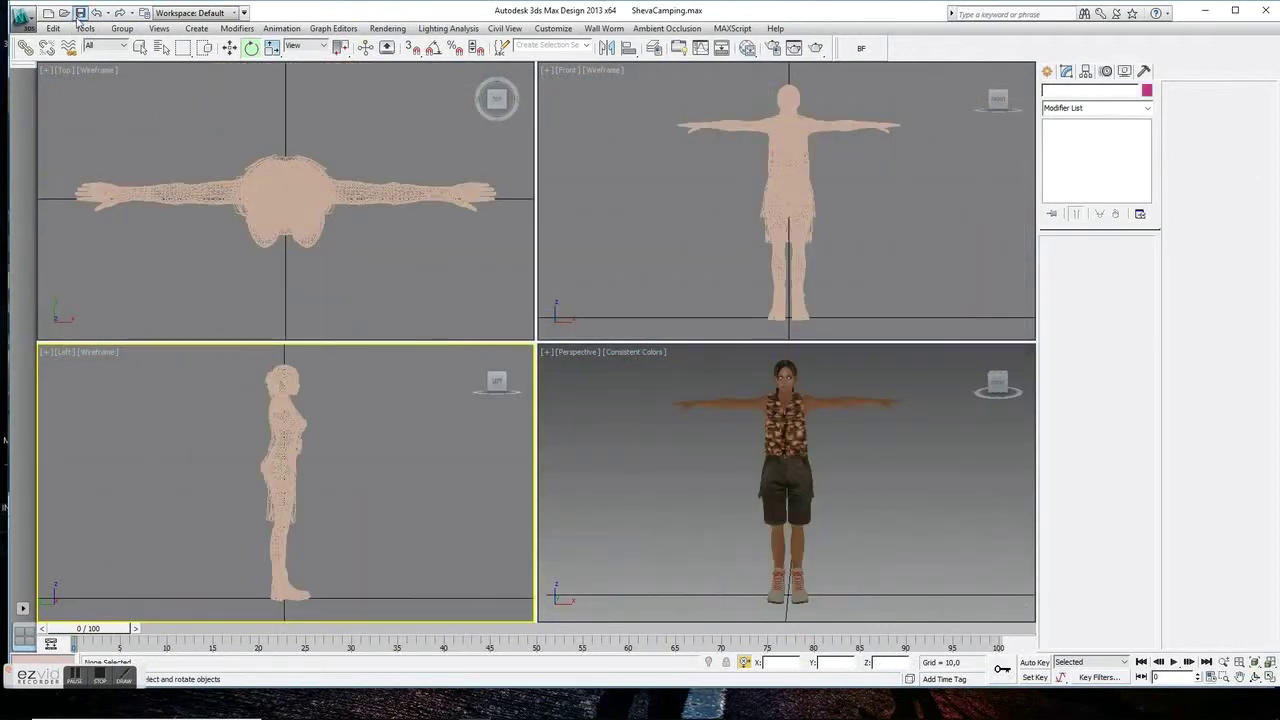
click(20, 17)
click(60, 234)
click(450, 373)
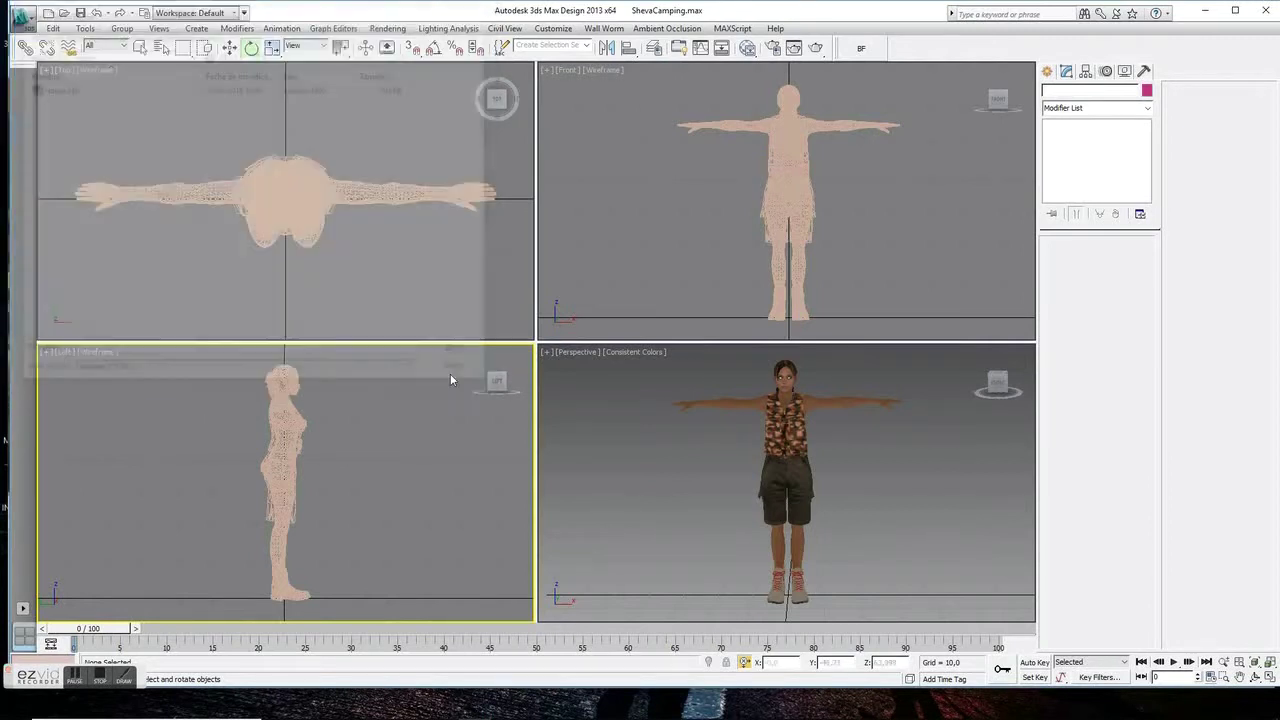
click(709, 383)
Export the scene as FBX Sheva_FanMod_camping into the FanMod_Fuse folder with default options
click(20, 17)
click(60, 234)
click(260, 32)
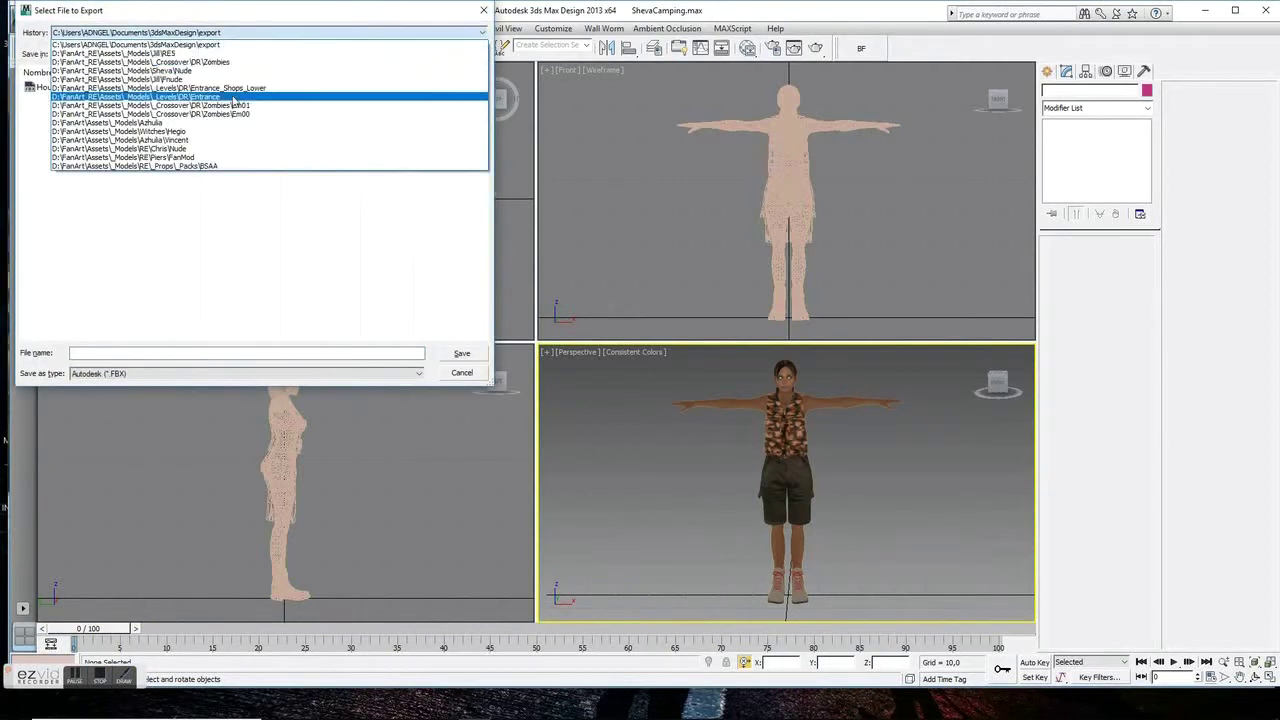
click(232, 70)
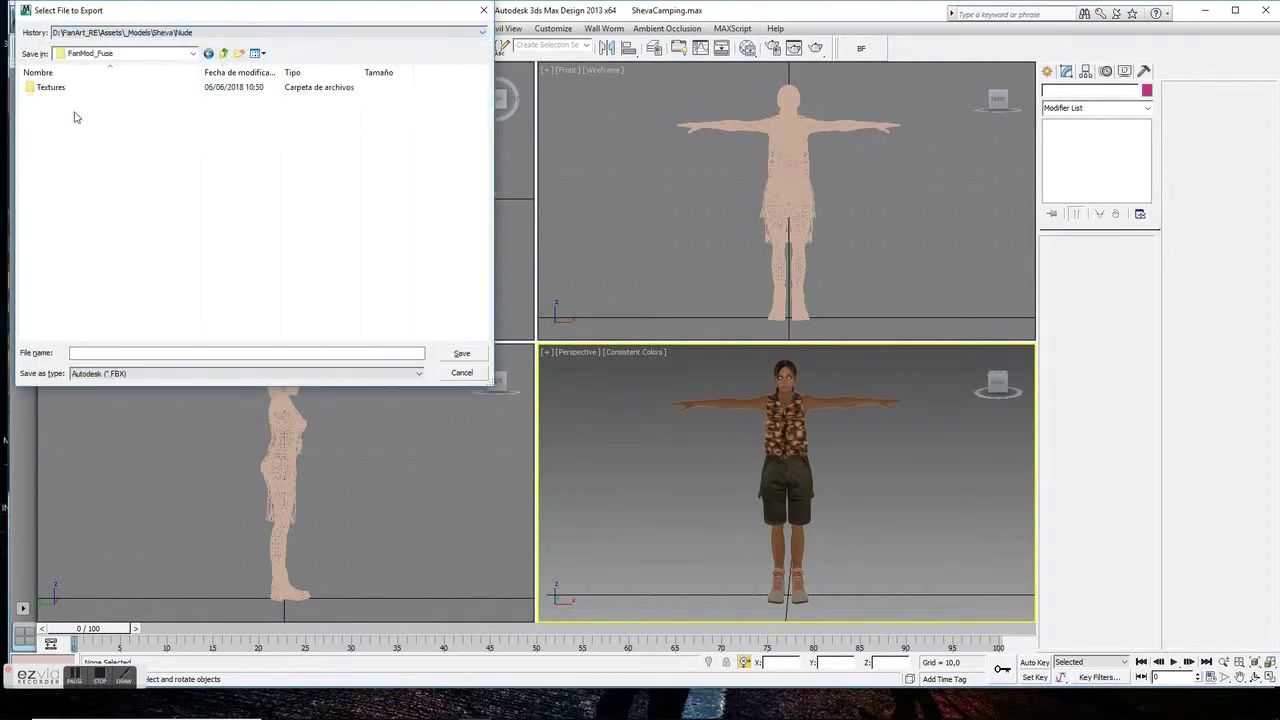
click(85, 350)
text(Sheva_FanMod_camping)
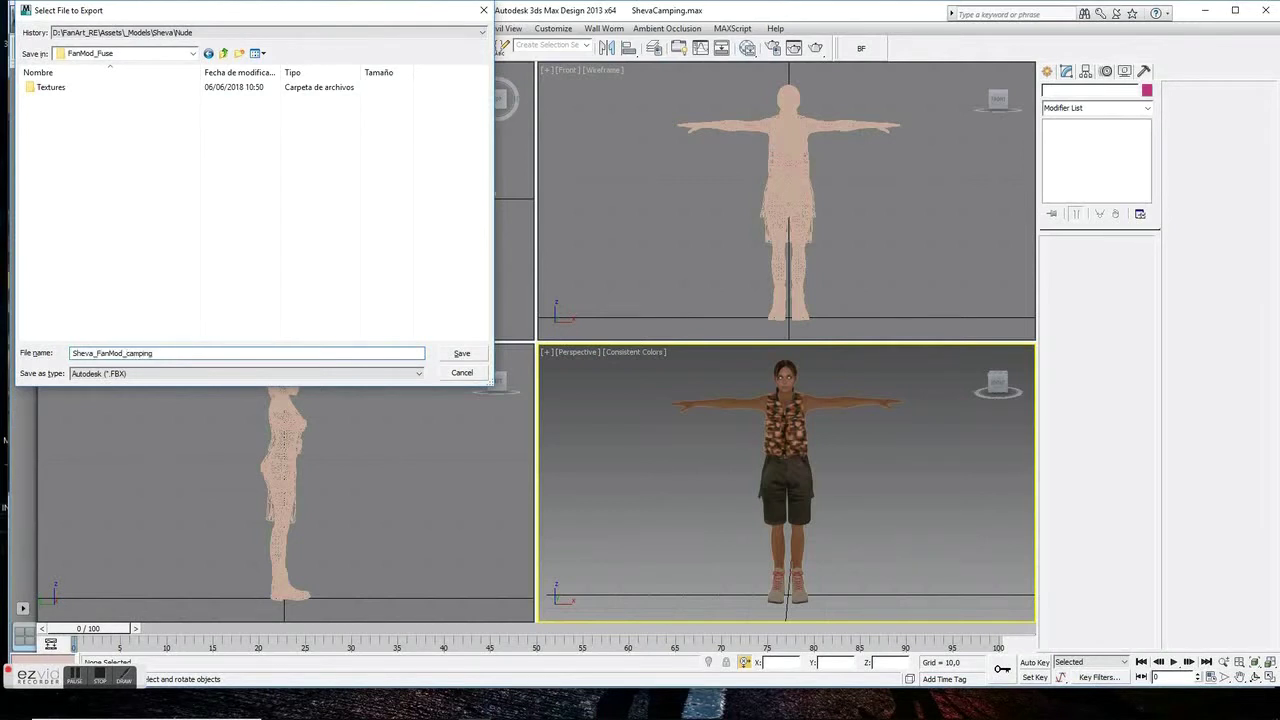
key(Return)
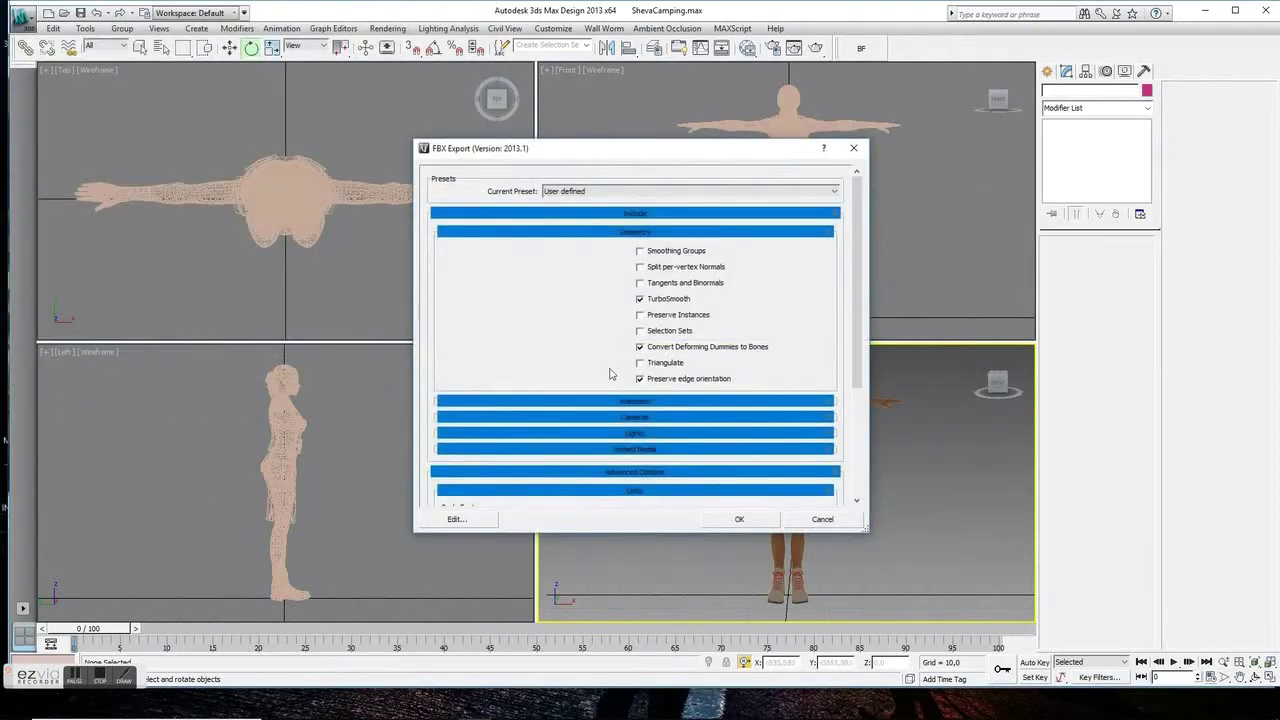
click(721, 518)
mouse_move(508, 707)
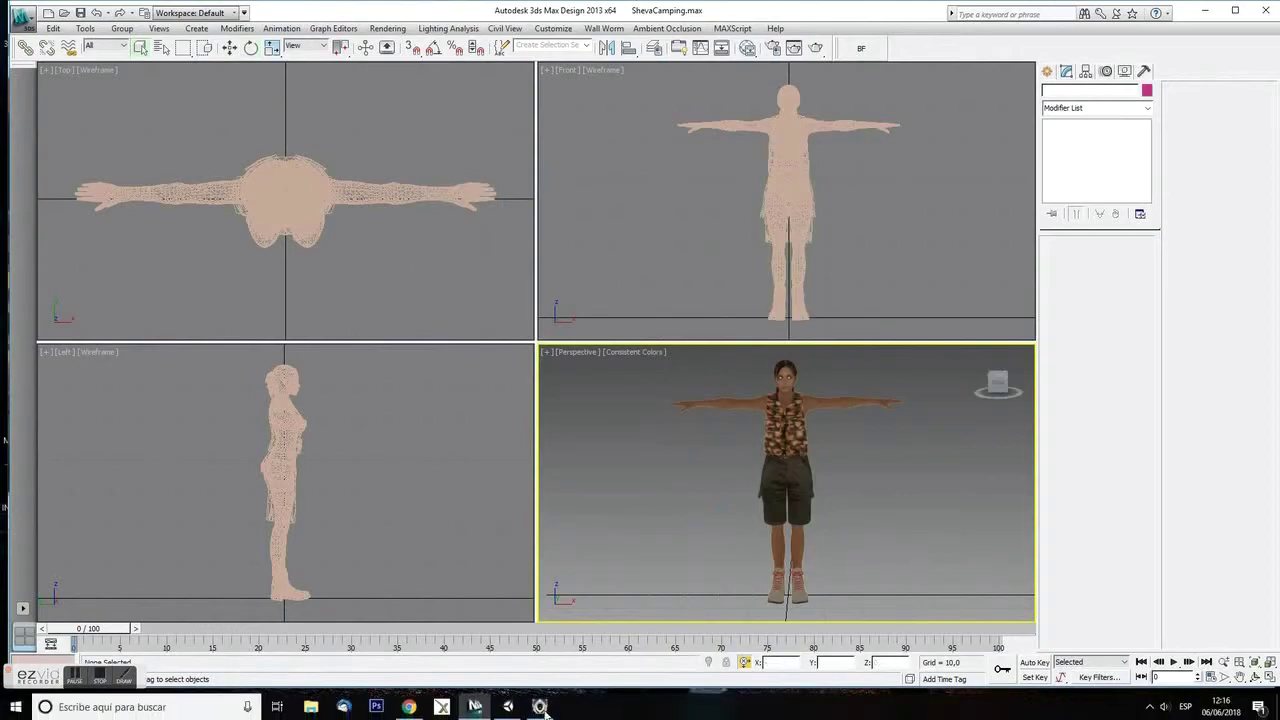
In Unity, drag the re-imported Sheva_FanMod_camping model into the DR1_Hall store scene and select the asset
click(517, 709)
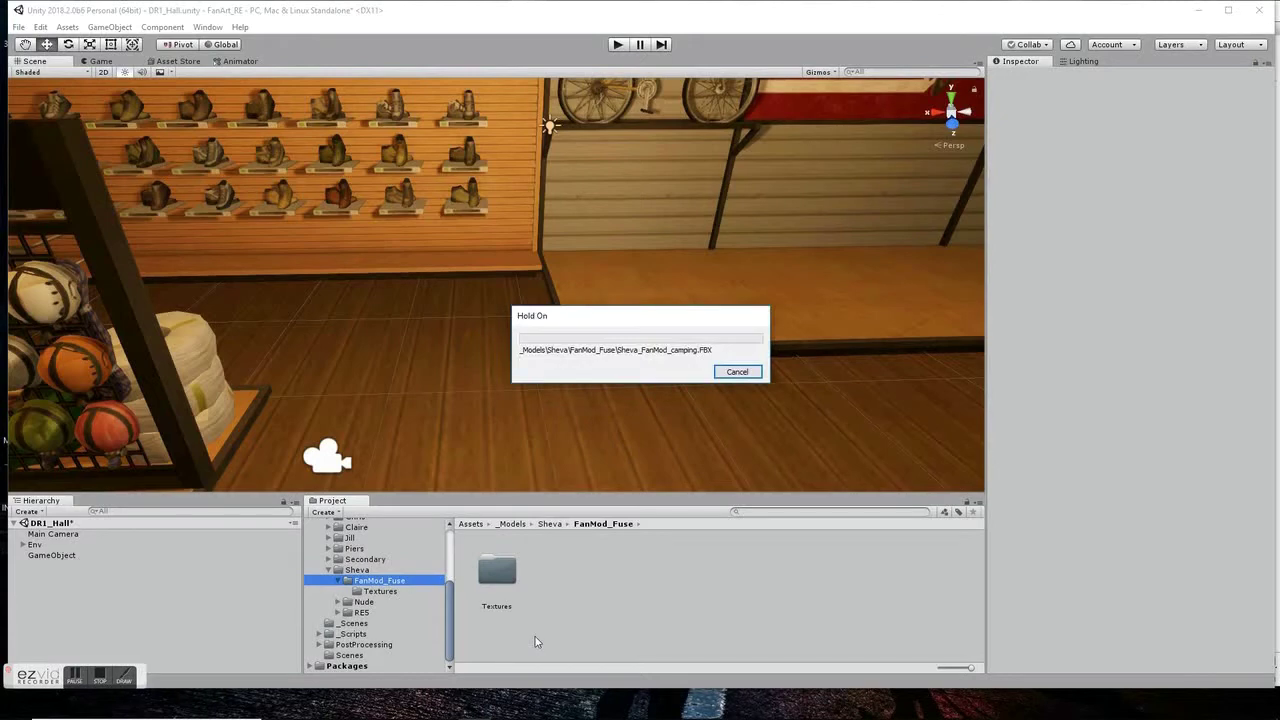
mouse_move(578, 560)
mouse_down()
mouse_move(464, 366)
mouse_move(326, 343)
mouse_move(348, 317)
mouse_up()
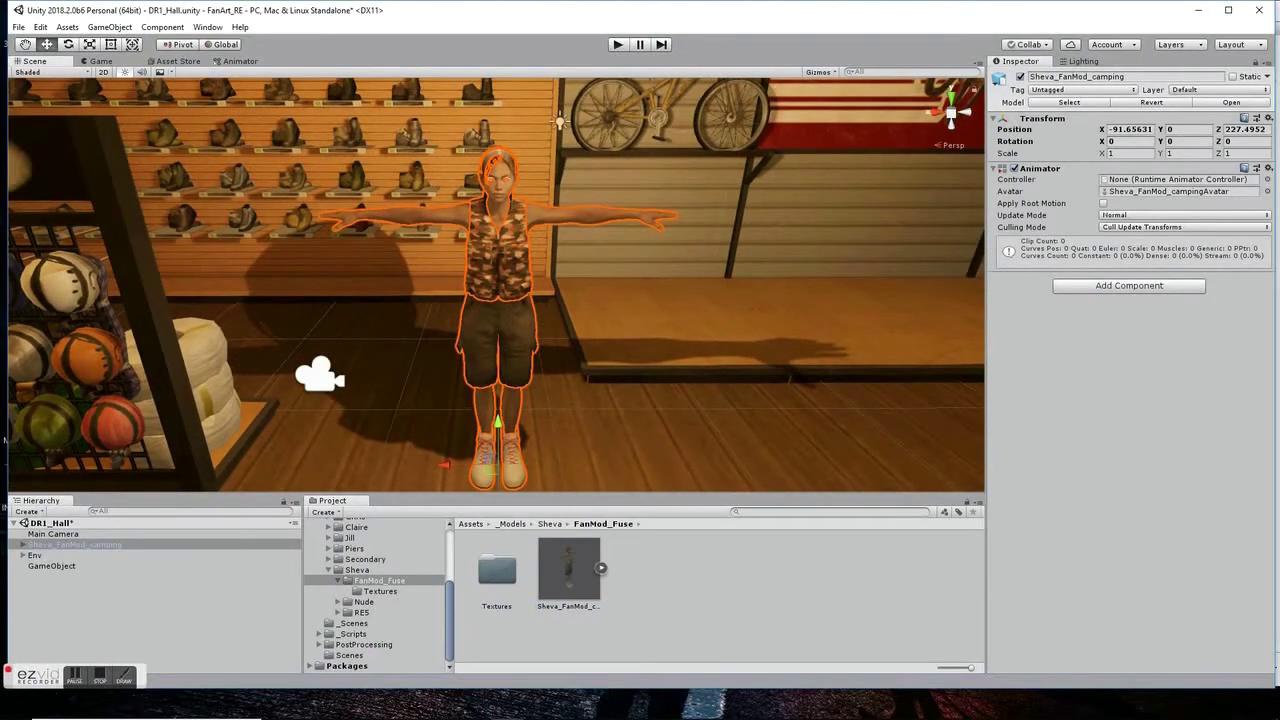
click(575, 568)
click(1166, 123)
Set the rig to Humanoid and apply, then set Normals to Calculate and apply
click(1138, 184)
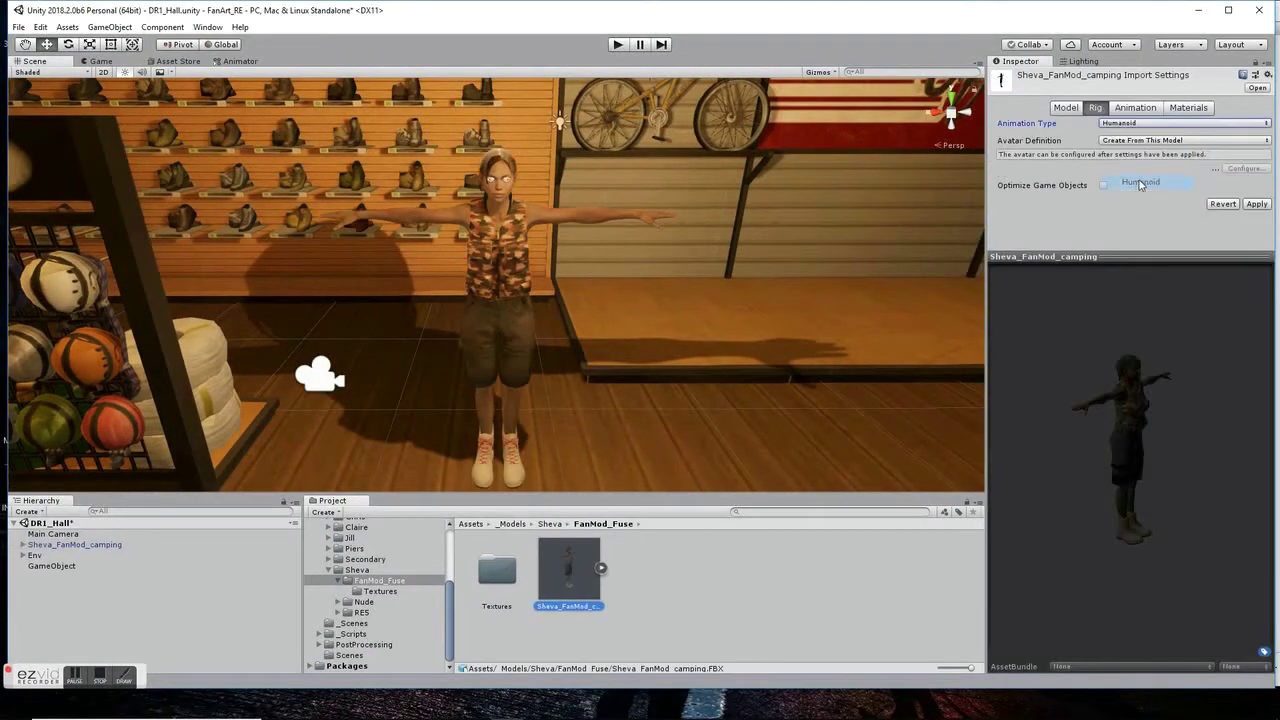
click(1065, 107)
click(737, 371)
scroll(1172, 180, down, 5)
click(1172, 198)
click(1160, 228)
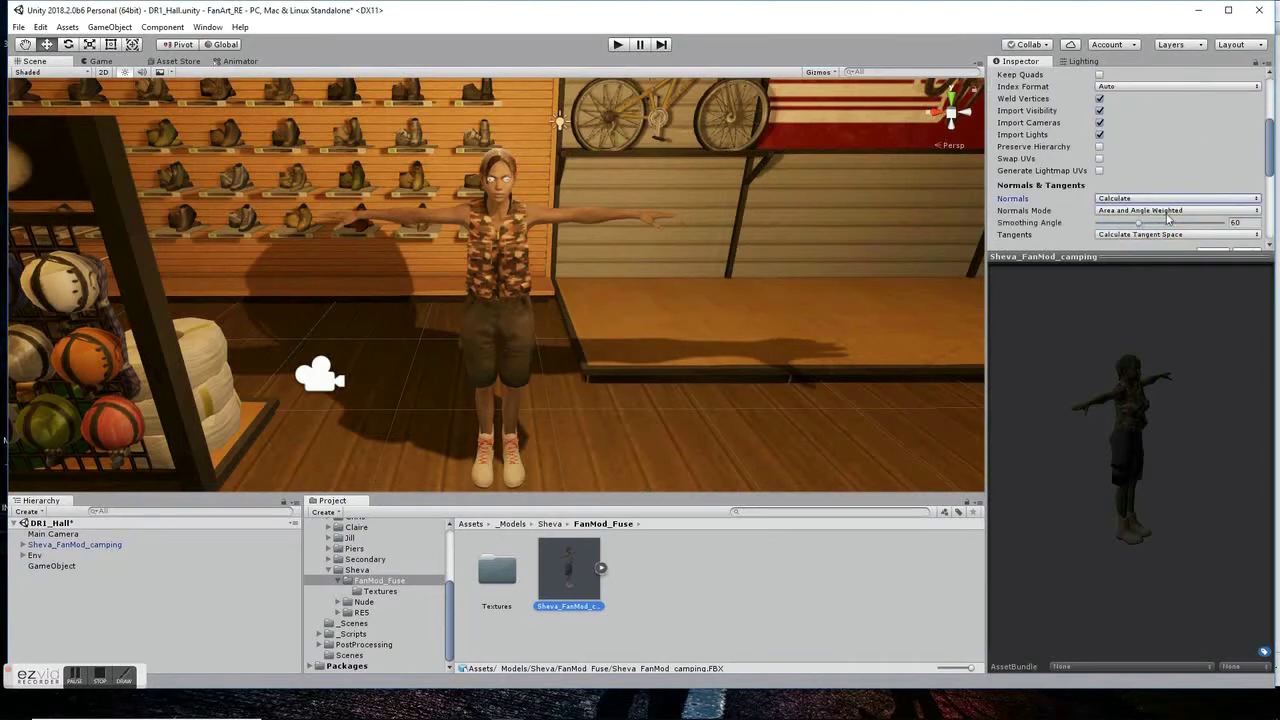
scroll(1195, 195, down, 2)
click(1246, 213)
Show the Materials import tab and the Nude/Basic Materials folder, enlarging the Inspector to see every slot
scroll(1120, 150, up, 5)
click(1182, 107)
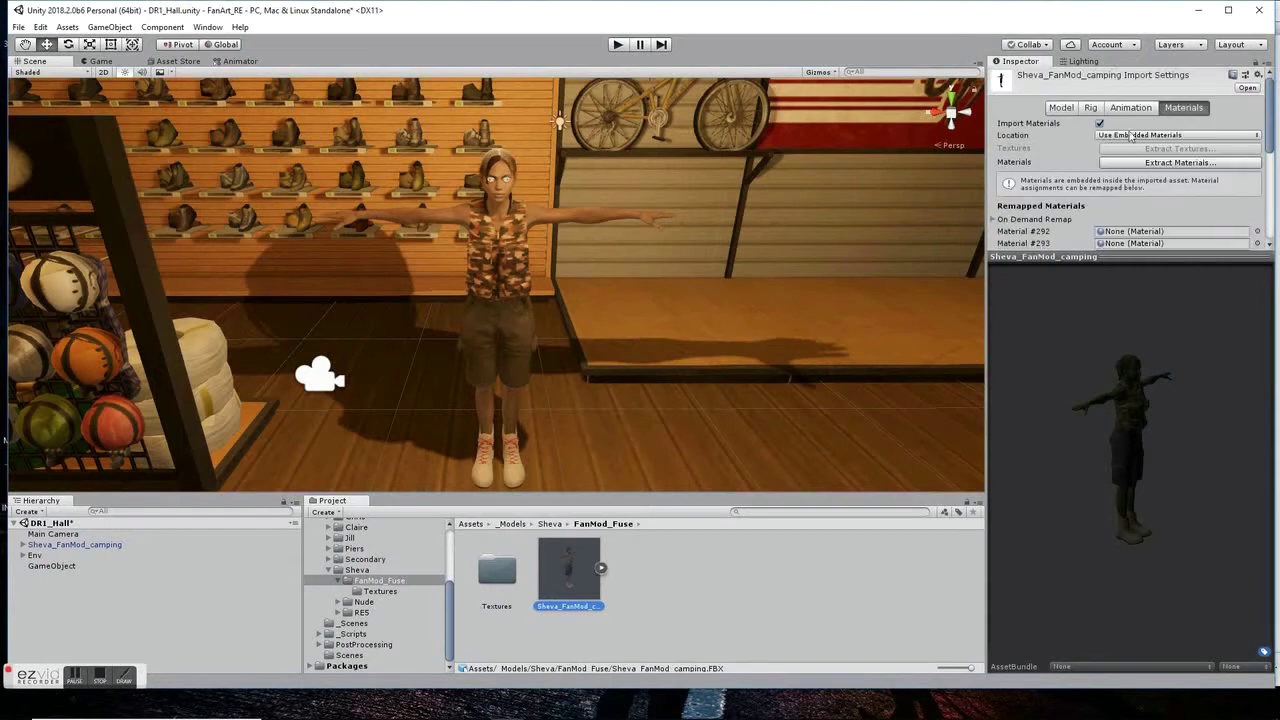
scroll(1125, 150, down, 4)
scroll(674, 274, up, 3)
scroll(762, 308, up, 3)
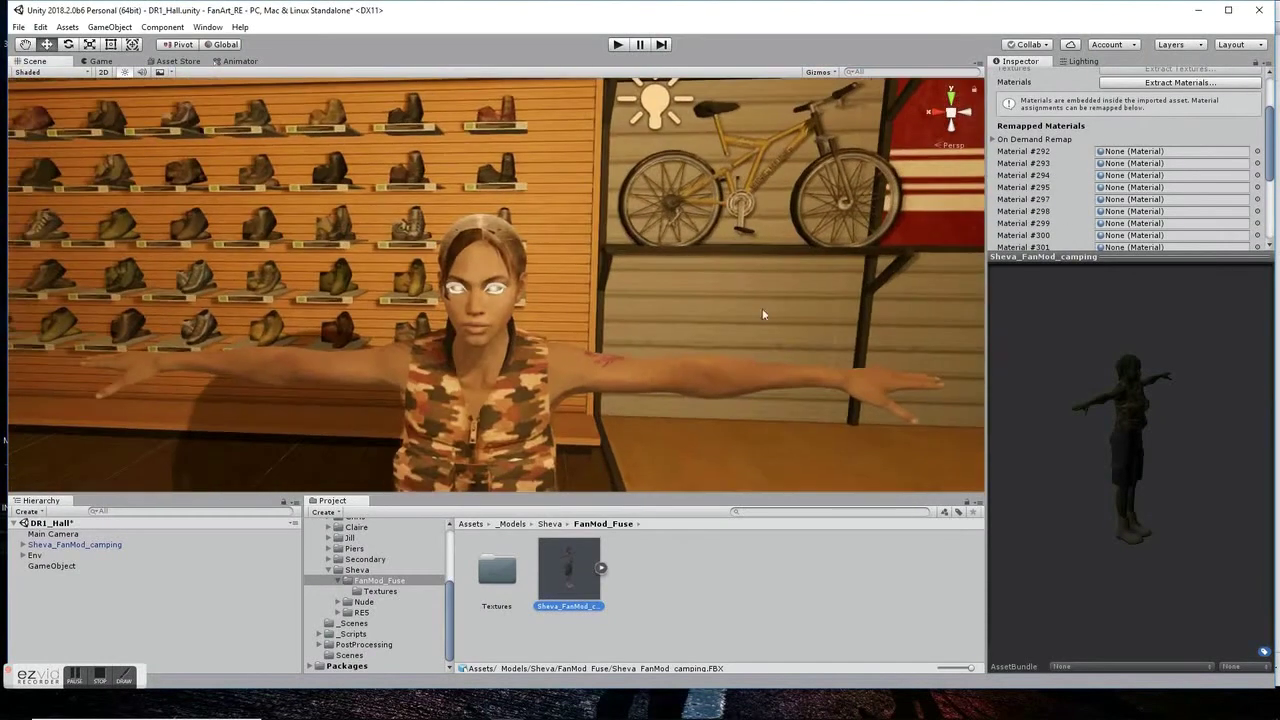
scroll(1160, 150, up, 2)
click(343, 601)
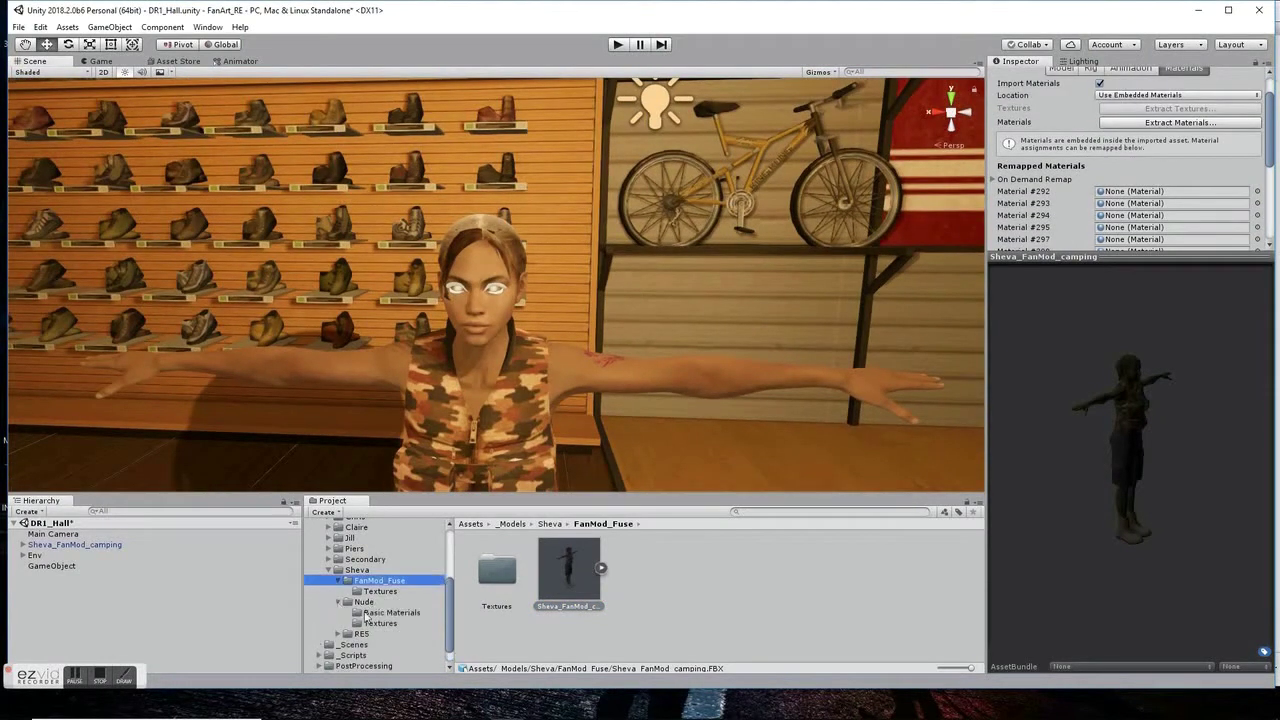
click(390, 612)
scroll(609, 375, up, 2)
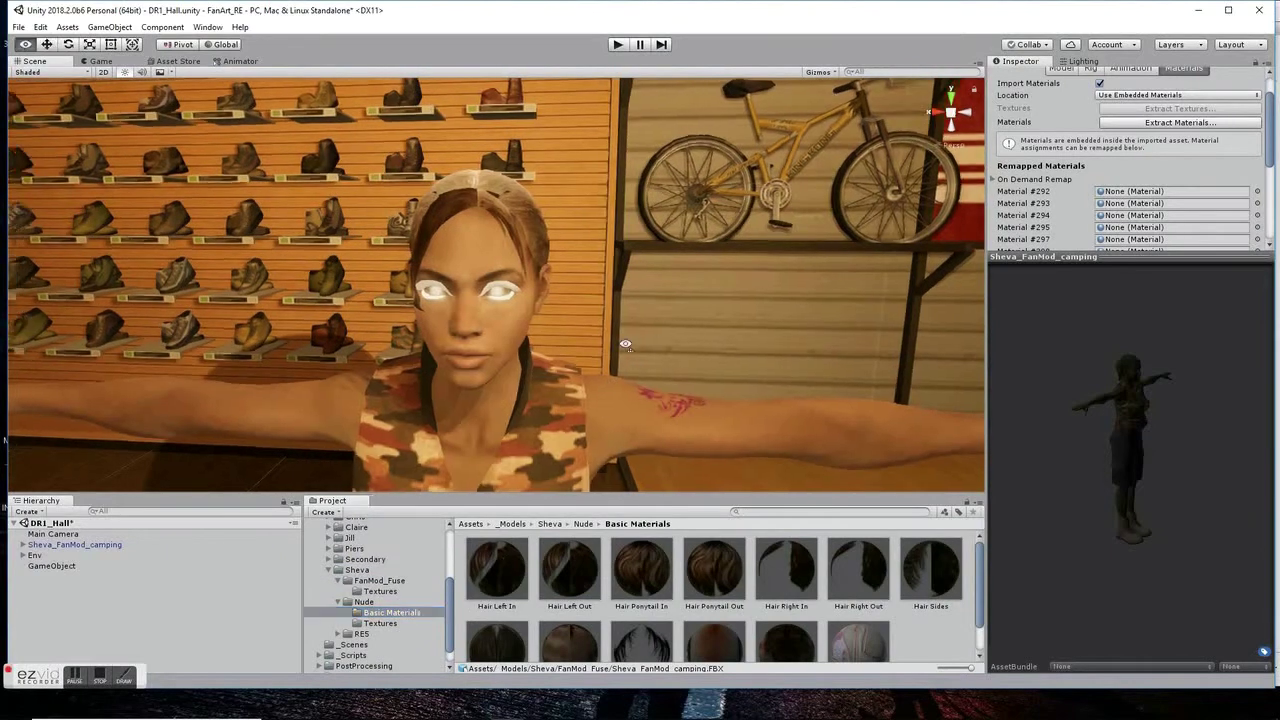
middle_drag(600, 413, 575, 358)
drag(1098, 259, 1098, 521)
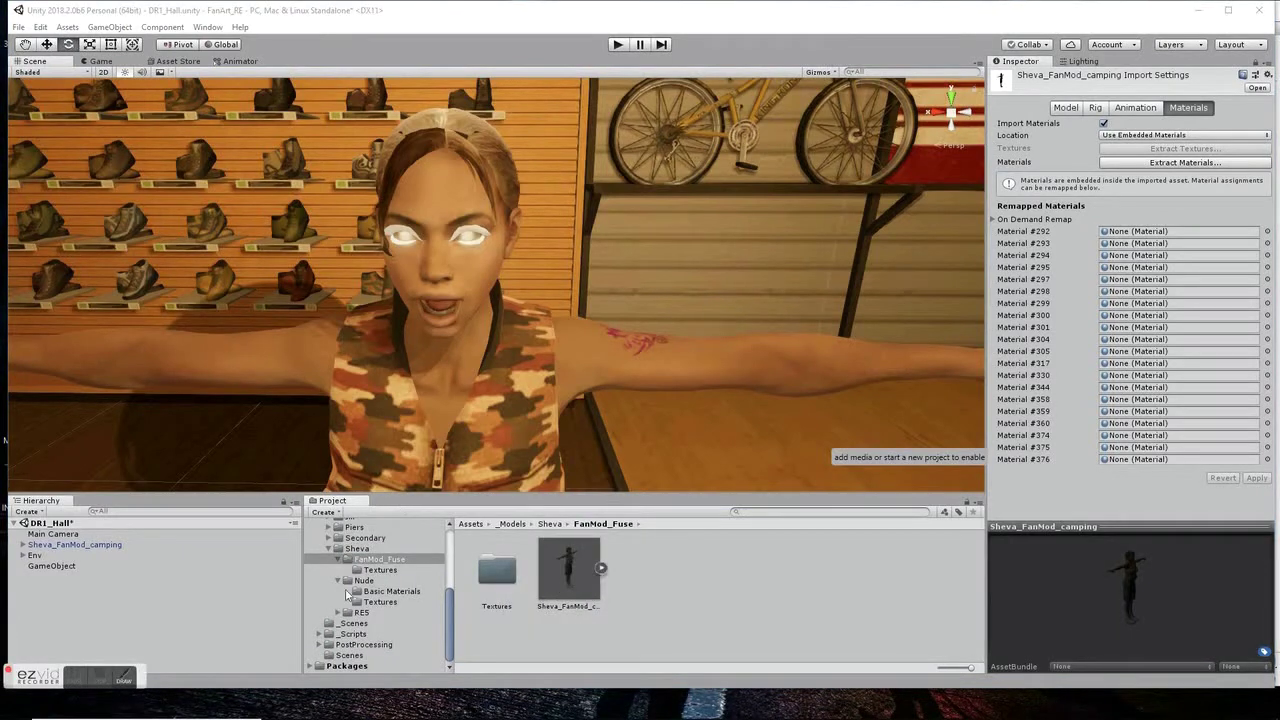
Remap slots #292 and #295 to _Mouth and _Tongue from _Common and apply
click(370, 591)
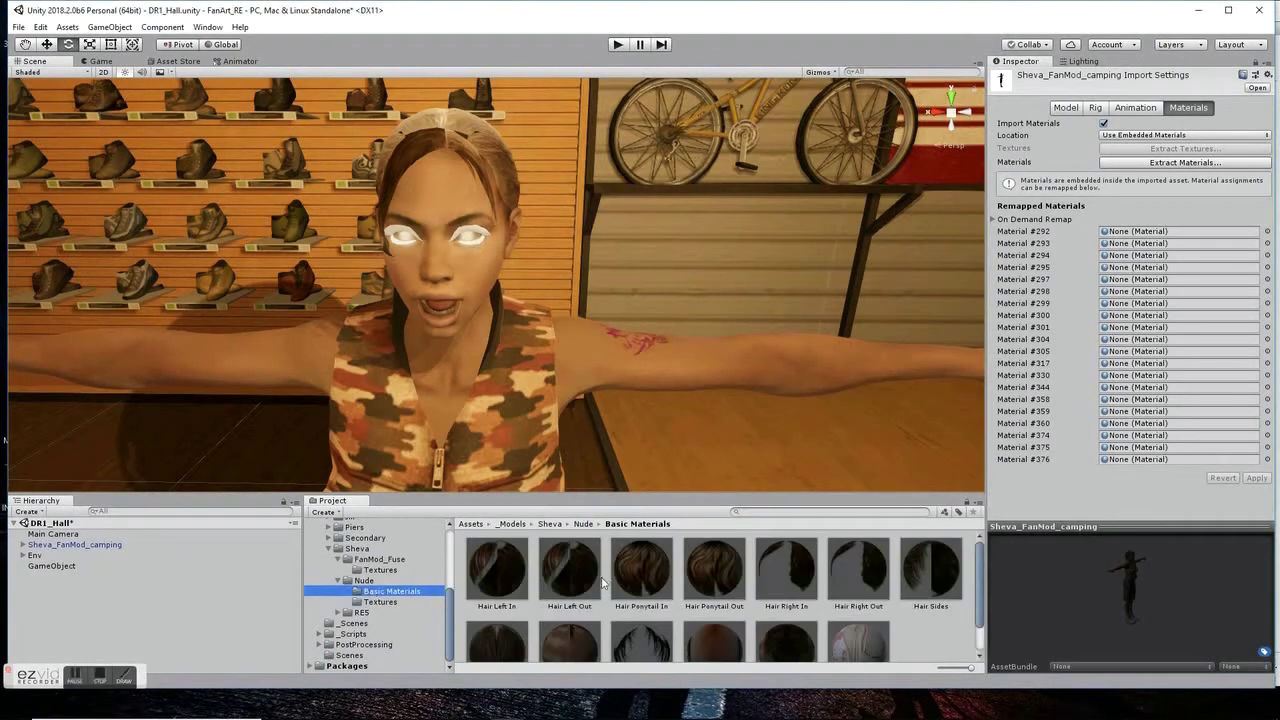
scroll(408, 574, up, 3)
scroll(408, 574, up, 3)
click(365, 562)
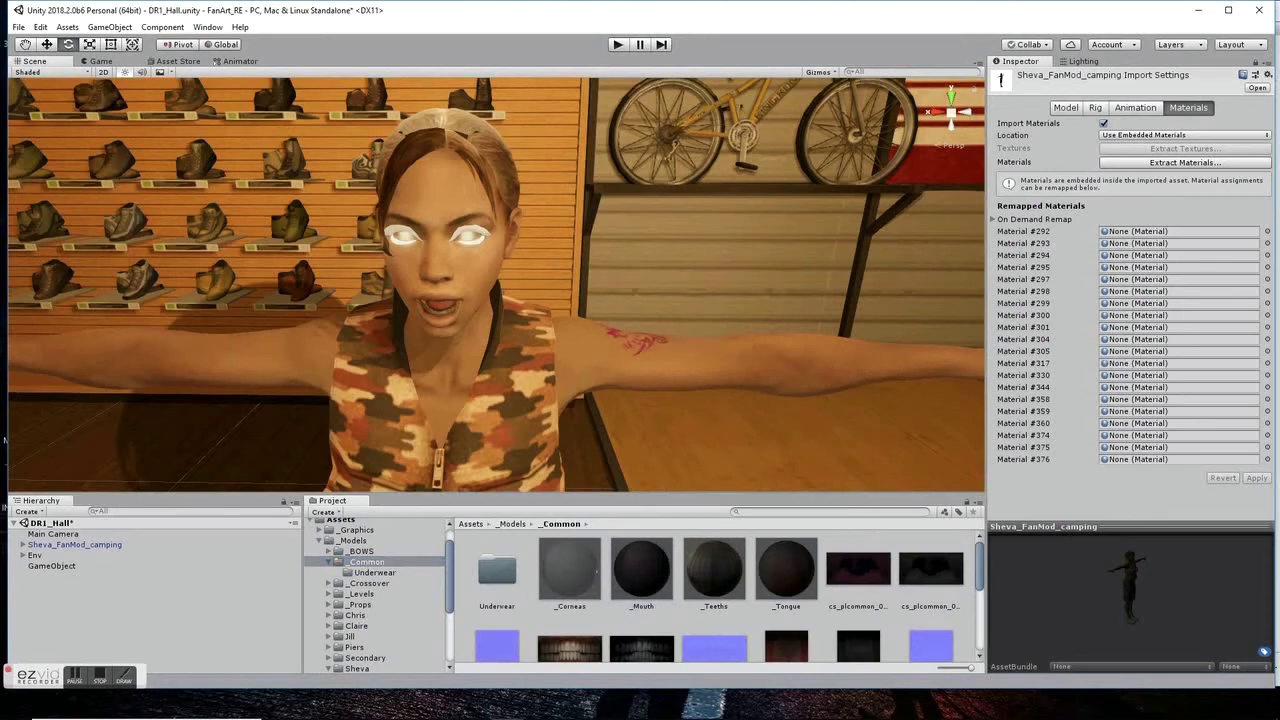
drag(1161, 251, 1125, 234)
drag(790, 568, 1130, 267)
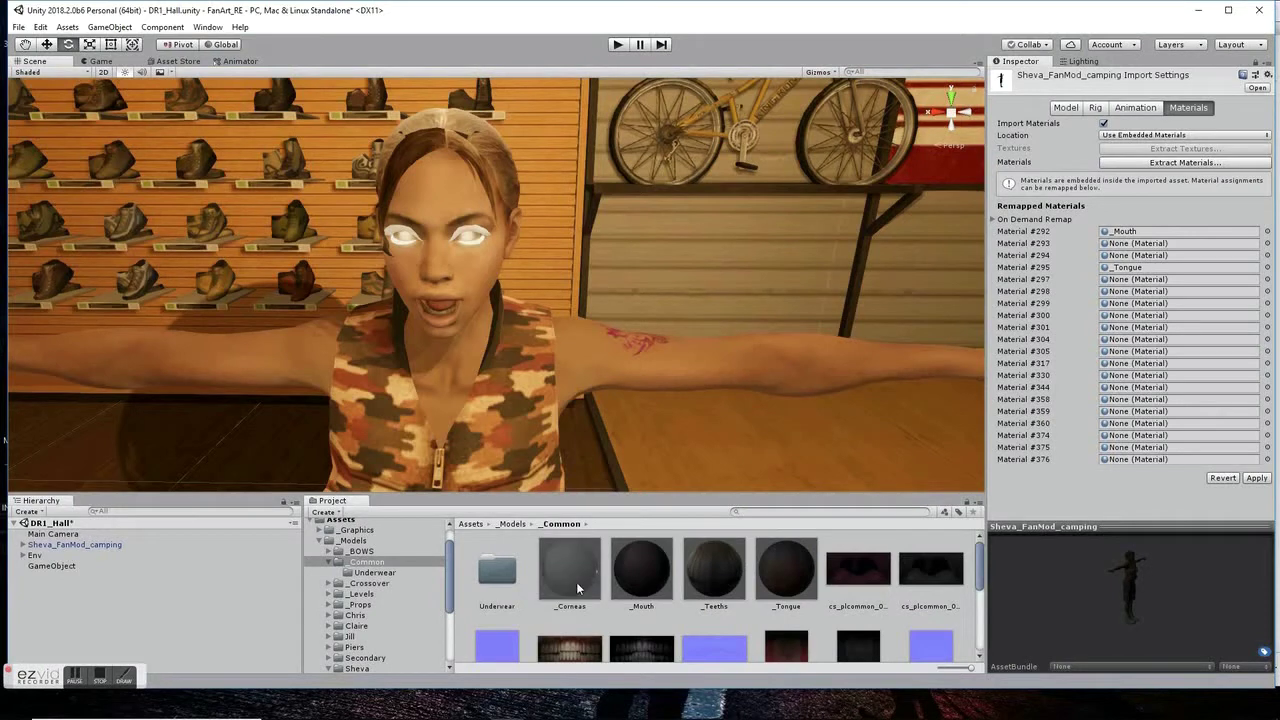
click(1256, 478)
Assign ShevaEyelashes and other Nude/Basic Materials to the next remapped slots
click(331, 564)
click(385, 621)
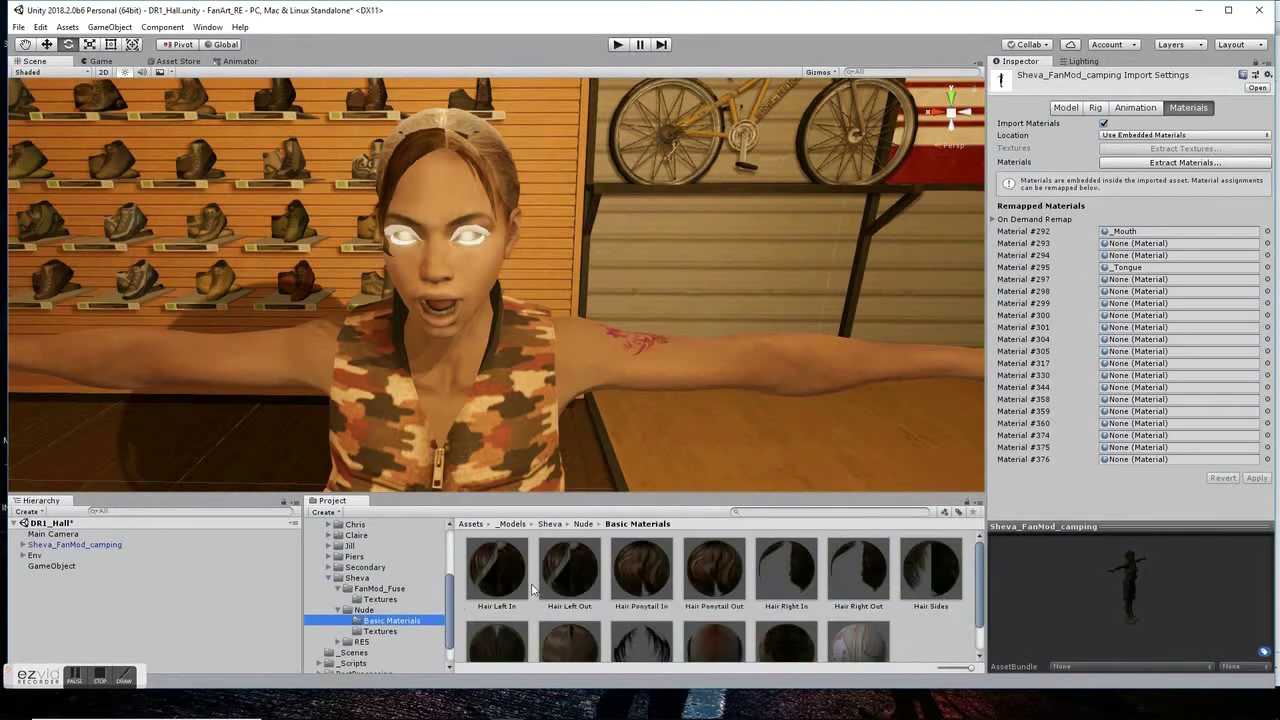
scroll(533, 590, down, 1)
drag(786, 612, 1148, 245)
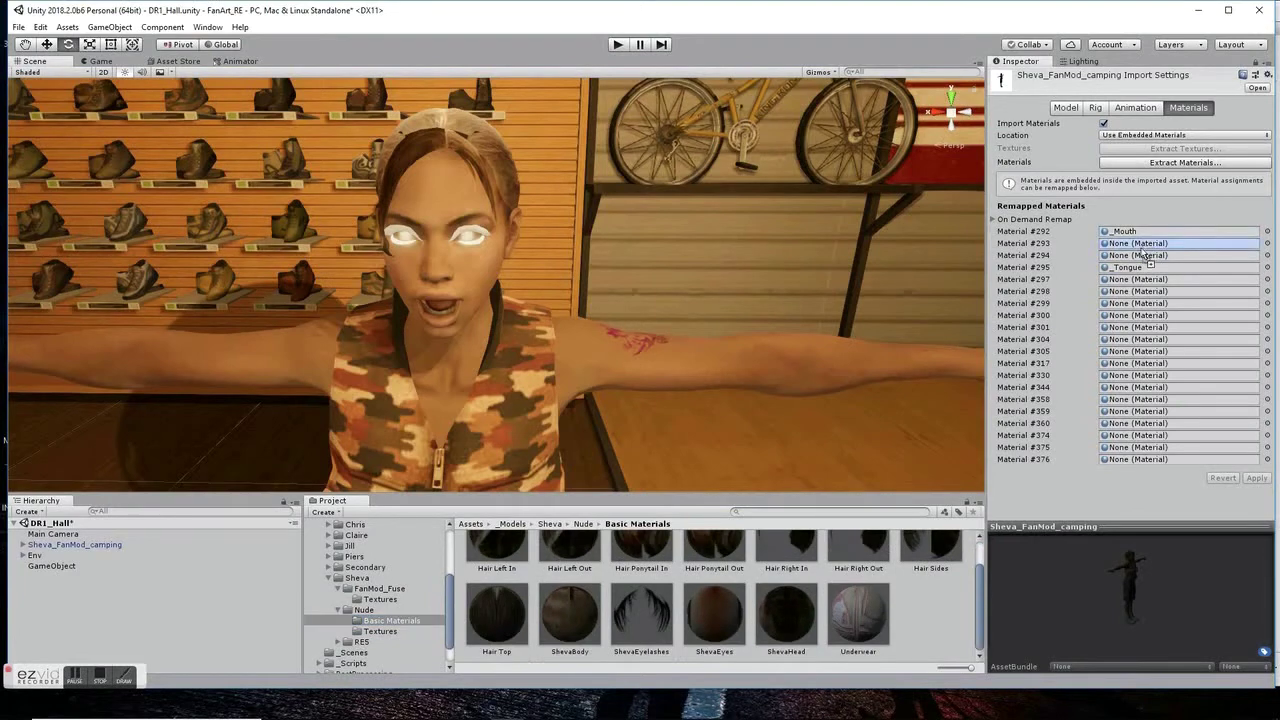
drag(642, 615, 1153, 257)
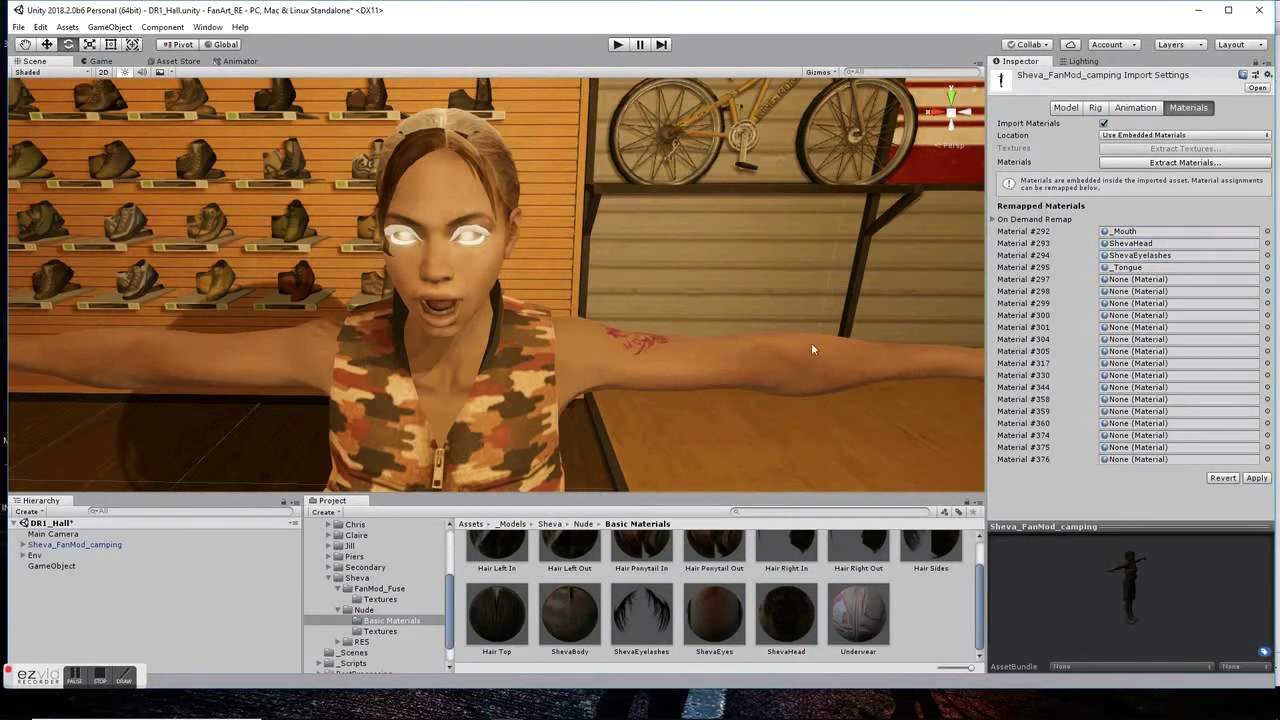
drag(569, 612, 1155, 279)
scroll(552, 568, up, 1)
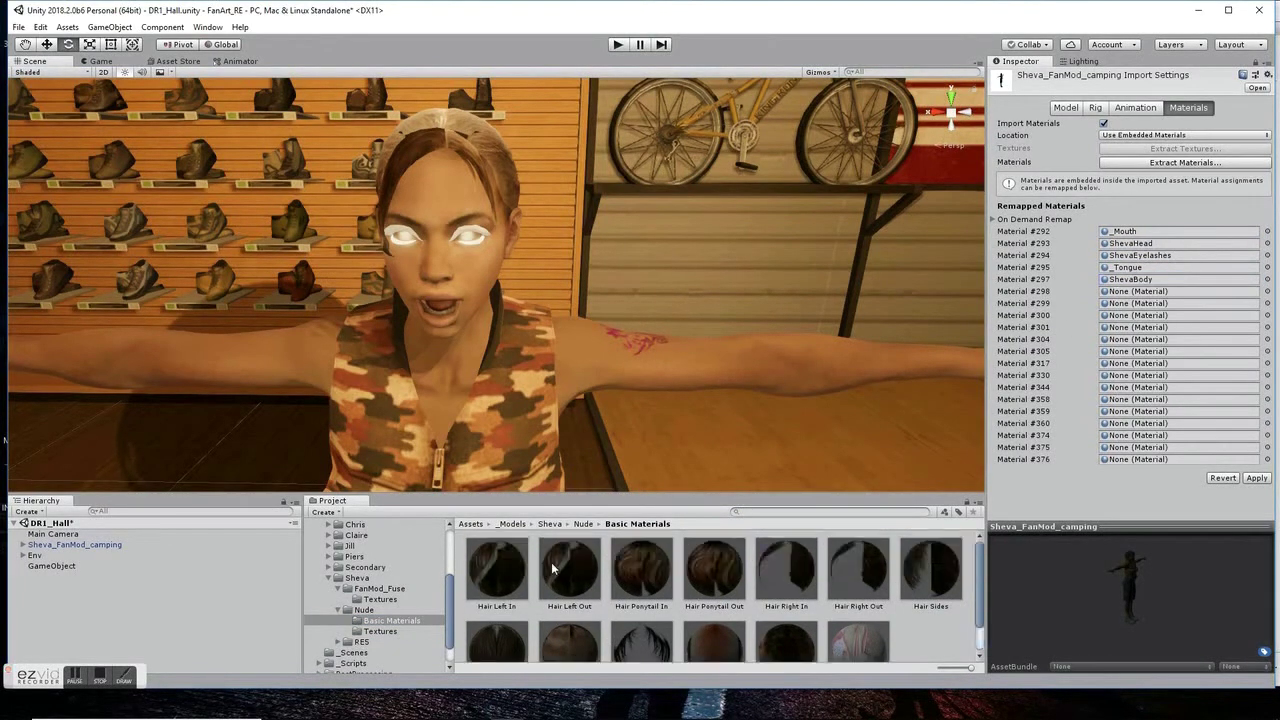
scroll(797, 577, down, 1)
drag(497, 612, 1140, 291)
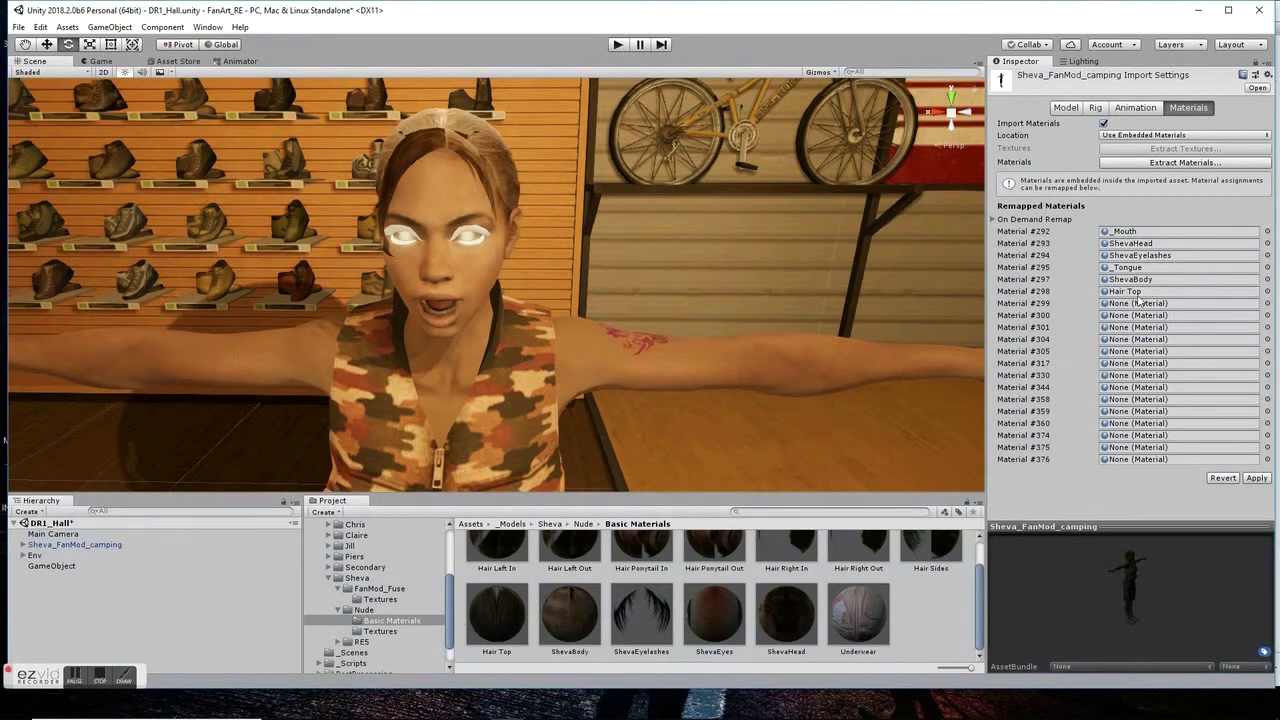
scroll(728, 450, up, 3)
scroll(728, 450, up, 1)
scroll(720, 590, up, 1)
scroll(752, 430, down, 1)
scroll(752, 430, down, 3)
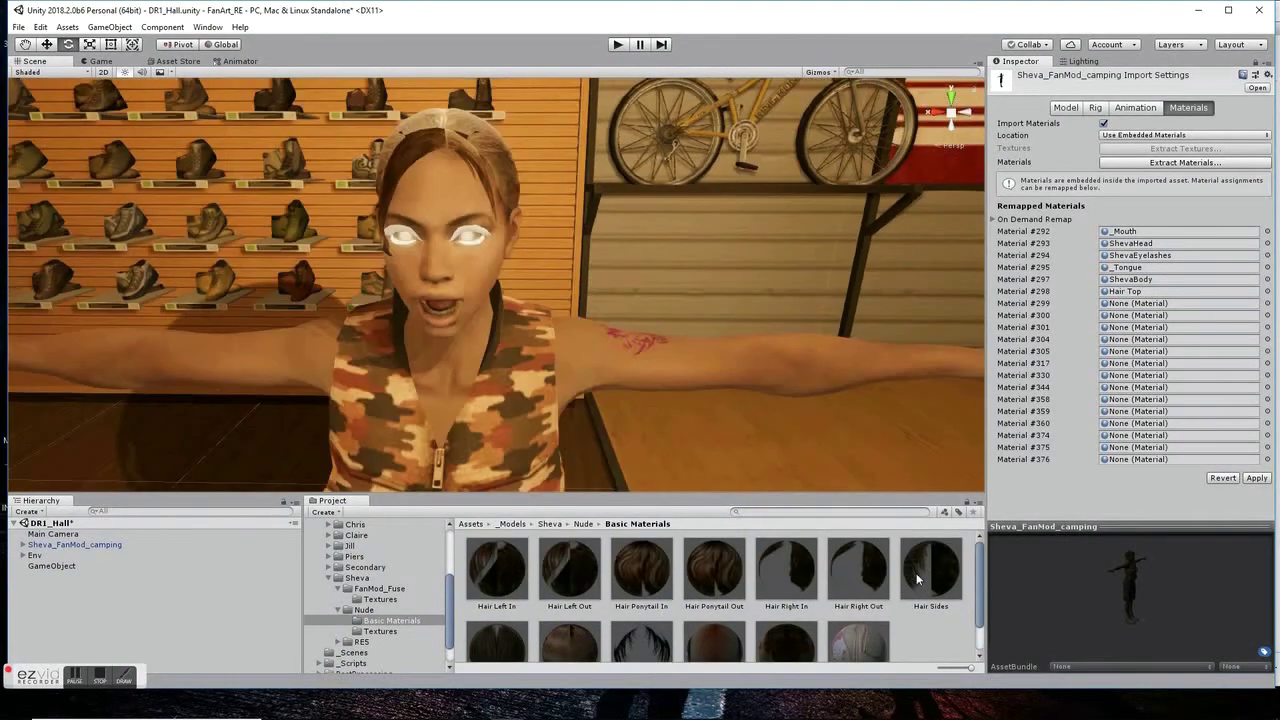
Assign the hair materials and Underwear (#358) to their slots and apply
drag(1139, 309, 1140, 307)
drag(621, 586, 1140, 315)
drag(881, 467, 1130, 340)
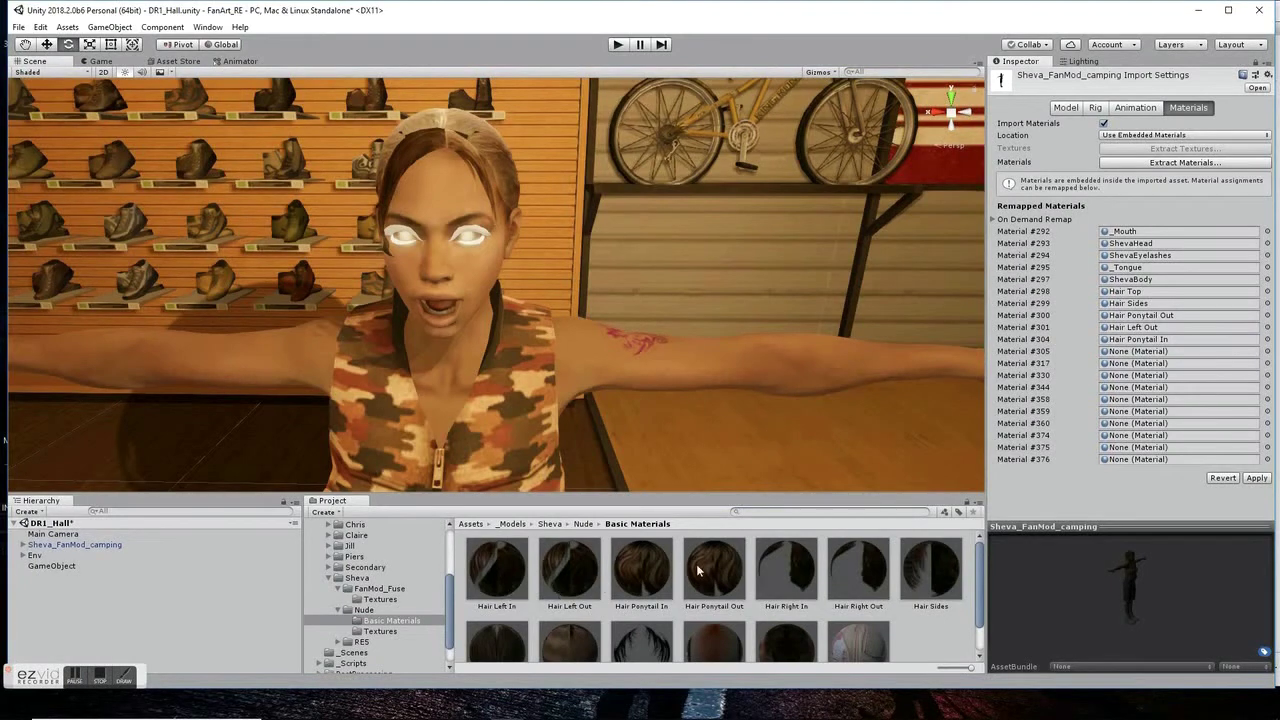
drag(976, 441, 1124, 352)
drag(488, 573, 1116, 365)
drag(708, 651, 1130, 375)
drag(858, 622, 1130, 399)
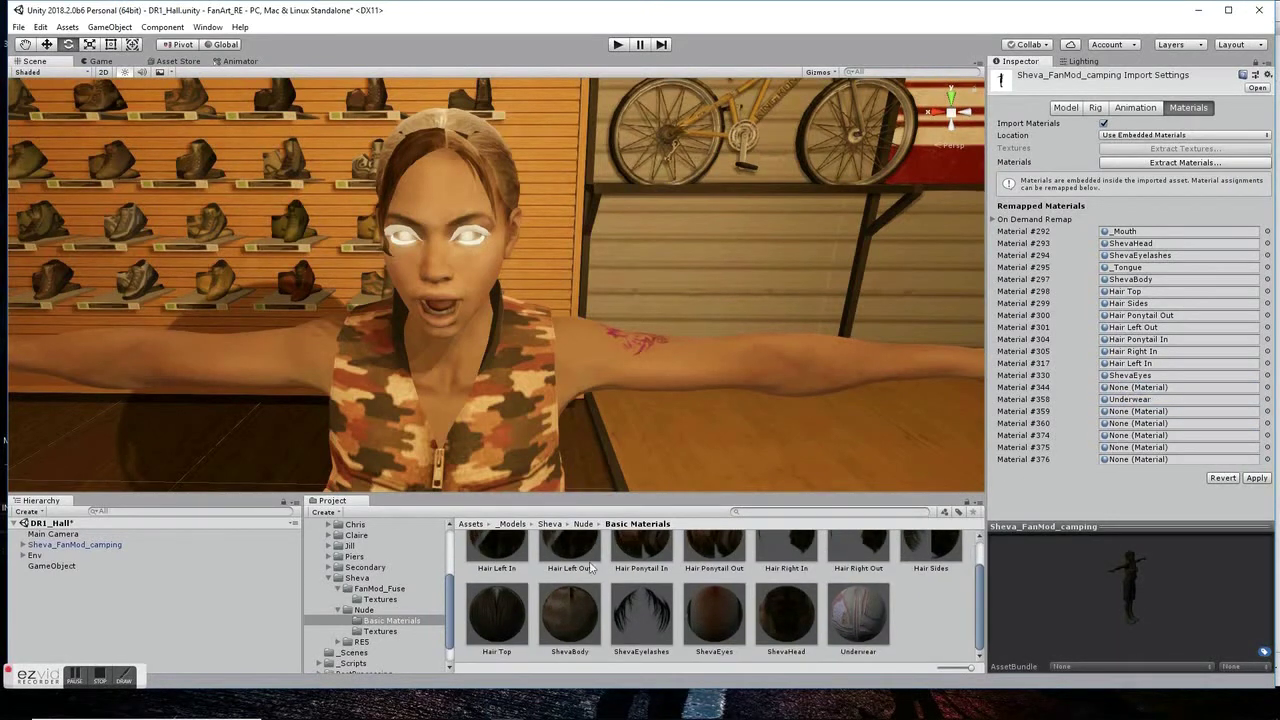
drag(868, 558, 1140, 423)
click(1256, 478)
Assign _Corneas to slot #359 and _Teeths to slot #344 from _Common
click(360, 587)
drag(545, 575, 1124, 419)
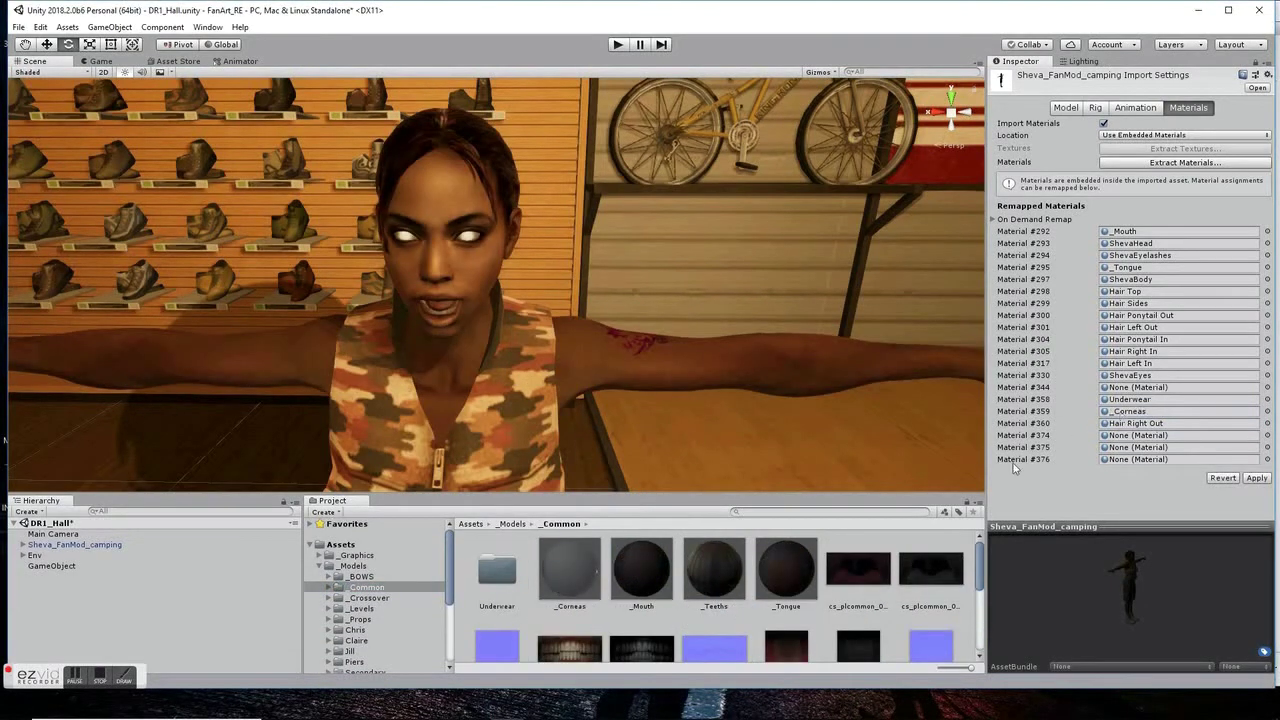
drag(714, 570, 1140, 387)
Apply the mapping and extract materials #374–#376 into a new FanMod_Fuse/Materials folder
click(1256, 478)
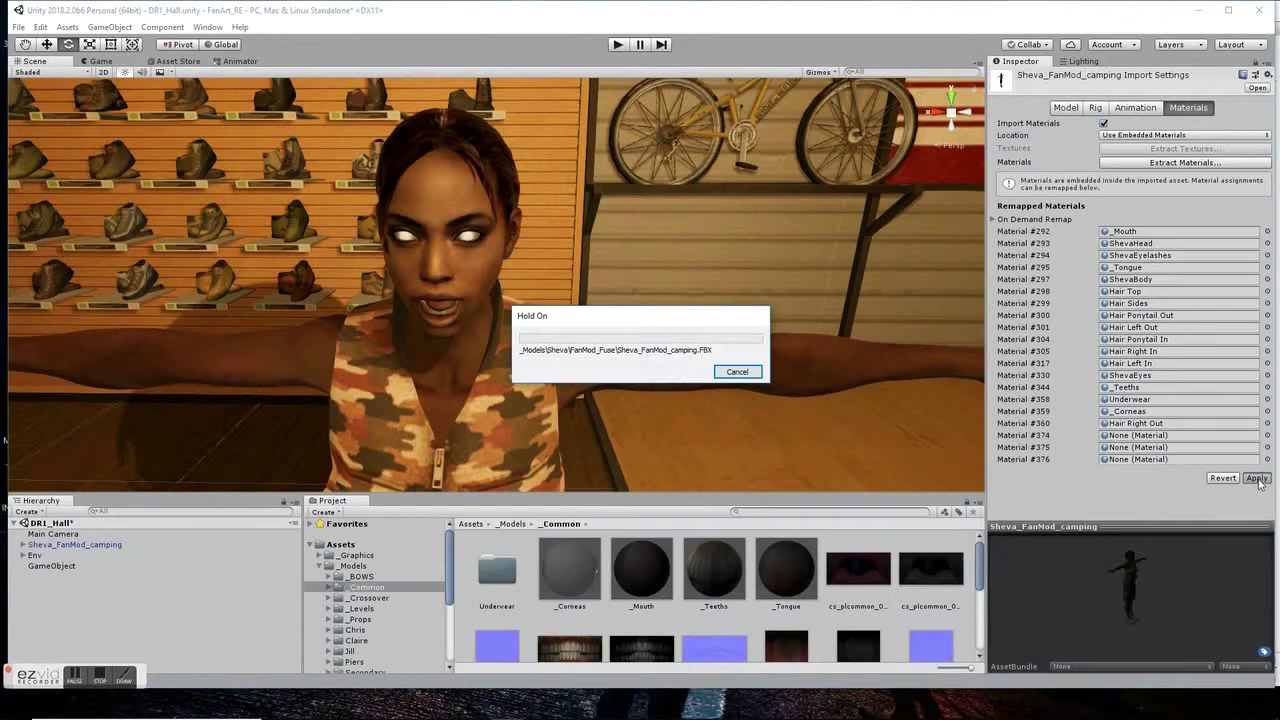
click(1166, 163)
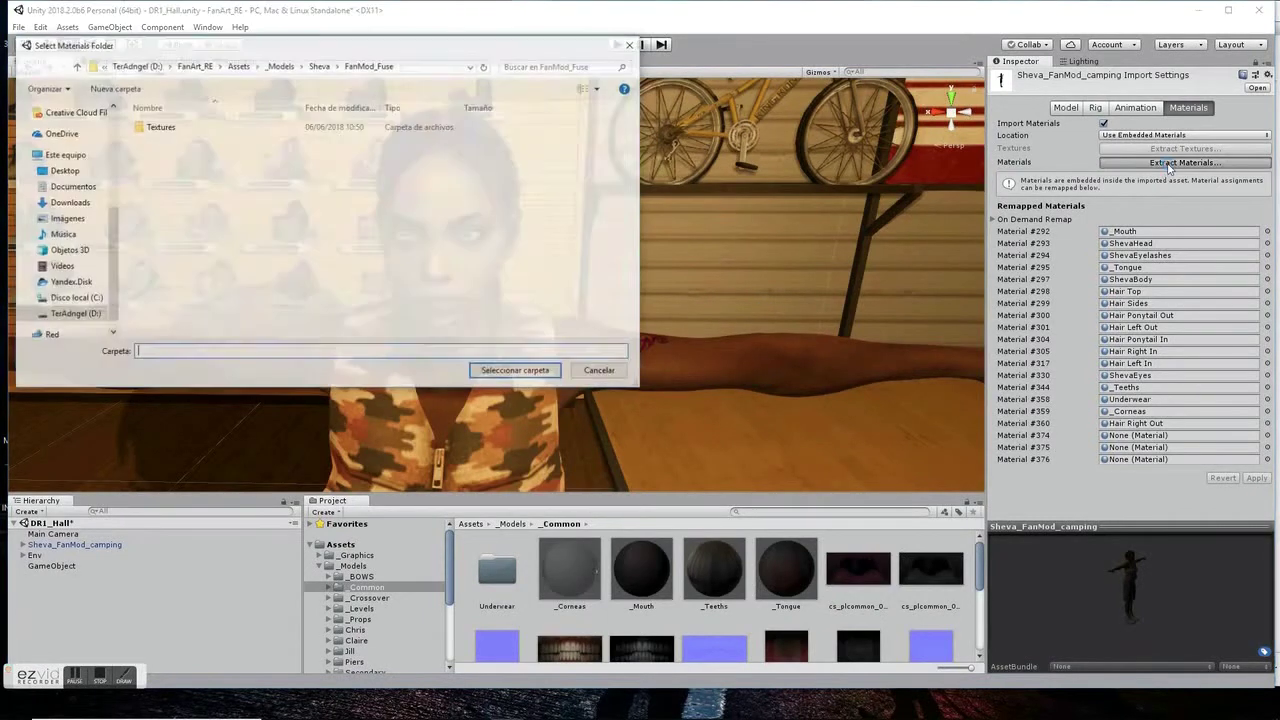
click(140, 95)
text(Materi)
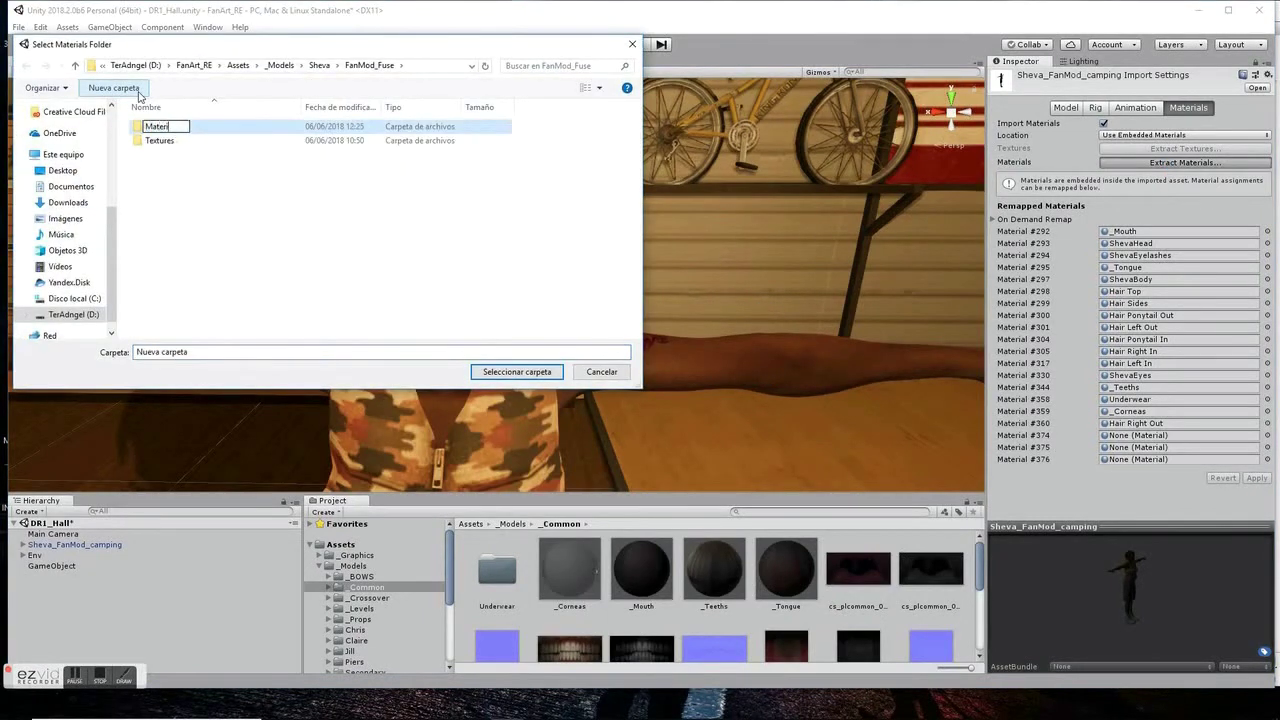
text(als)
key(Return)
key(Return)
key(Return)
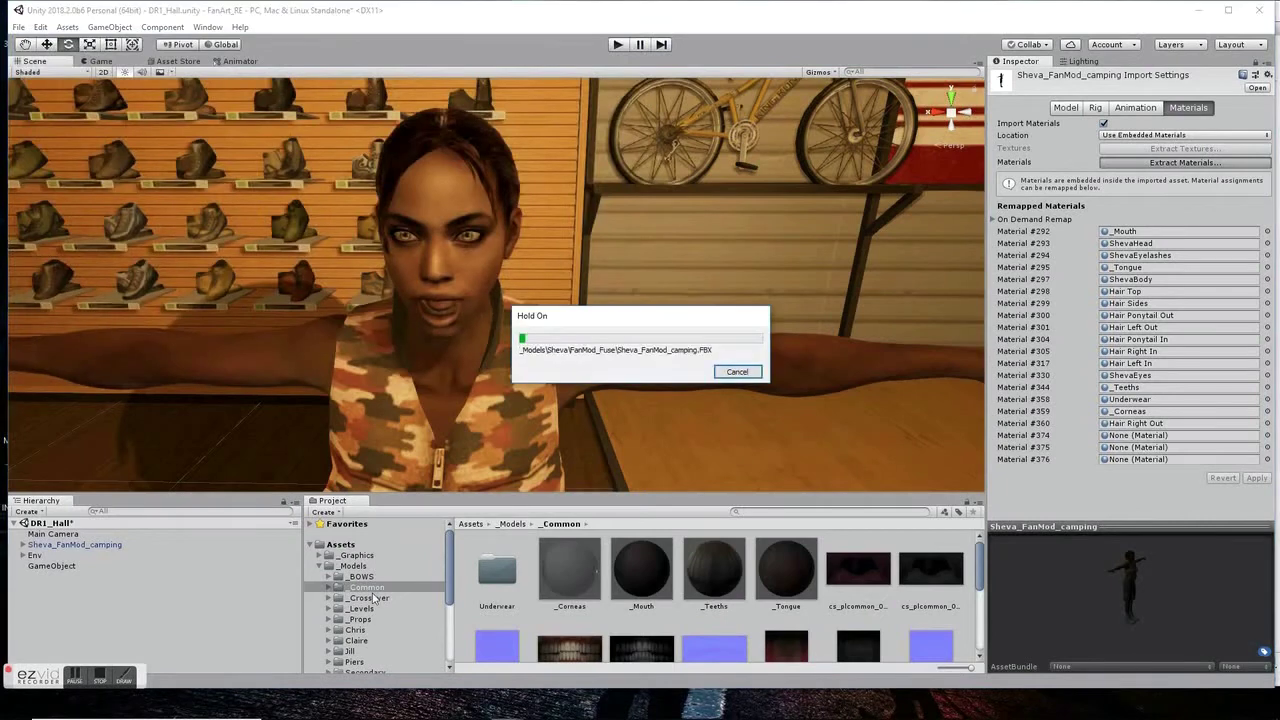
click(1115, 434)
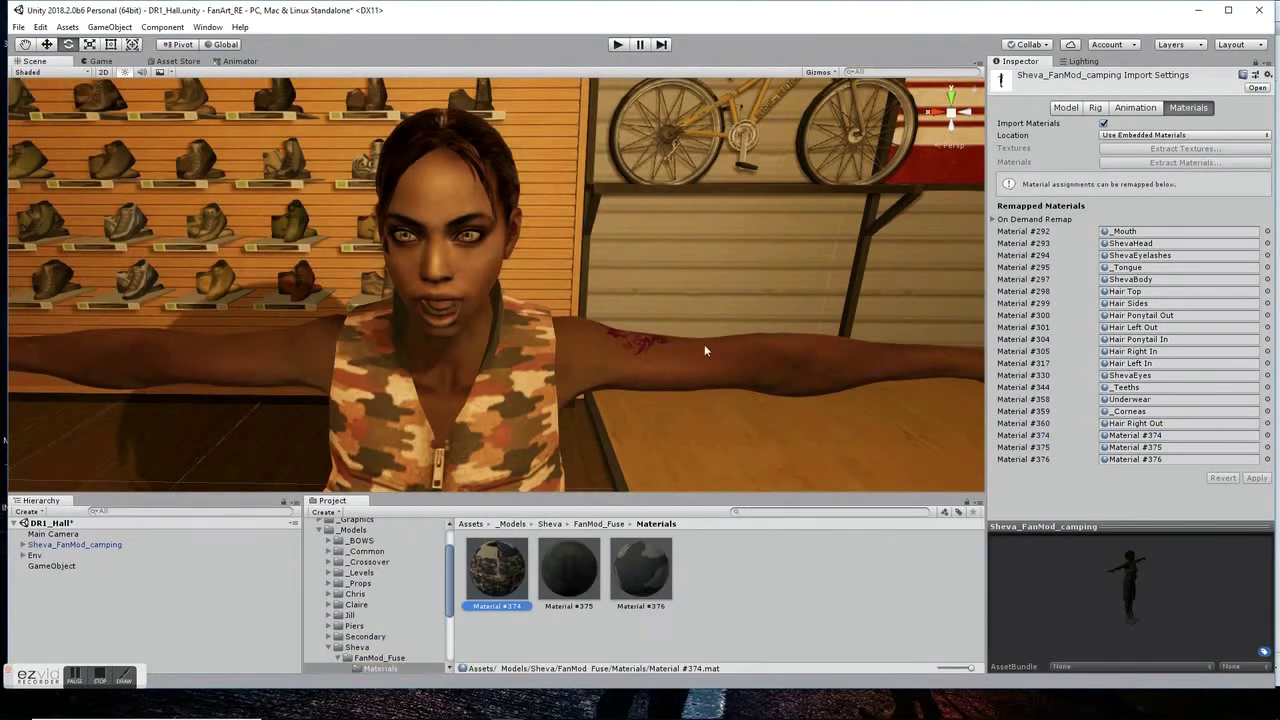
Give the trousers Material #374 occlusion and normal textures, fixing the normal-map import
click(497, 570)
click(1002, 133)
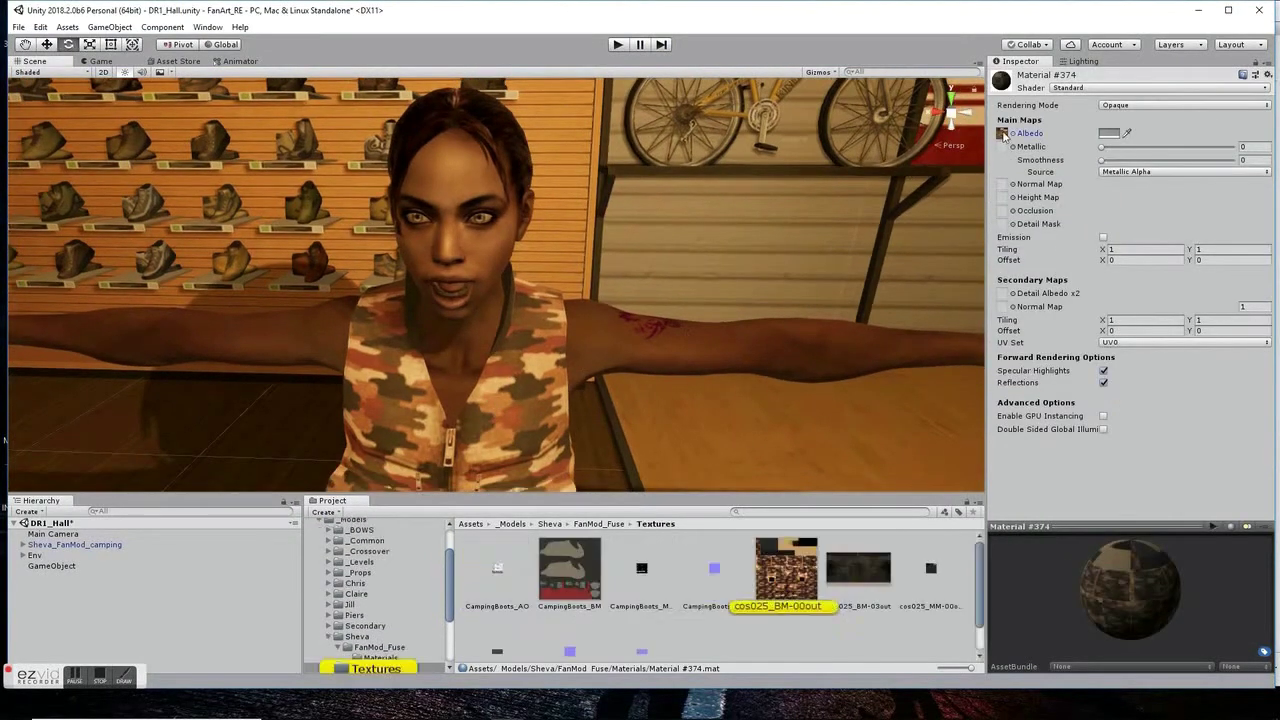
drag(1010, 236, 1003, 184)
scroll(690, 612, down, 1)
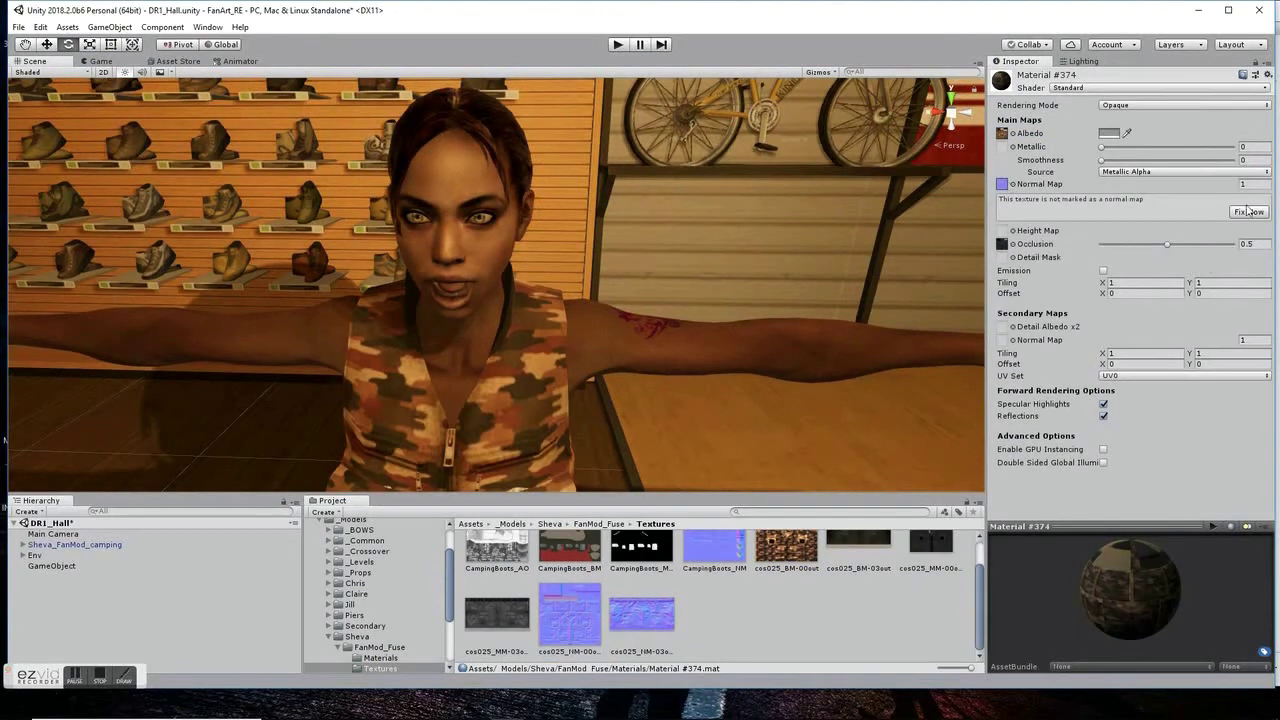
right_drag(682, 392, 718, 186)
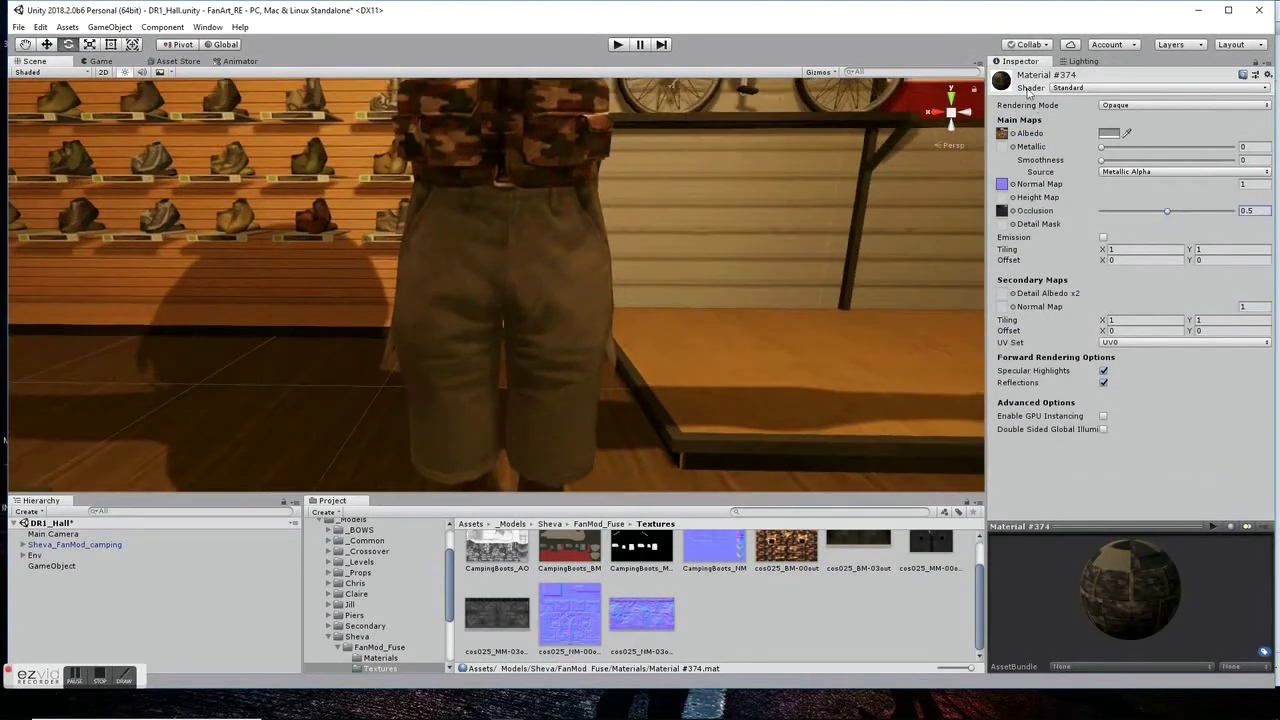
click(612, 279)
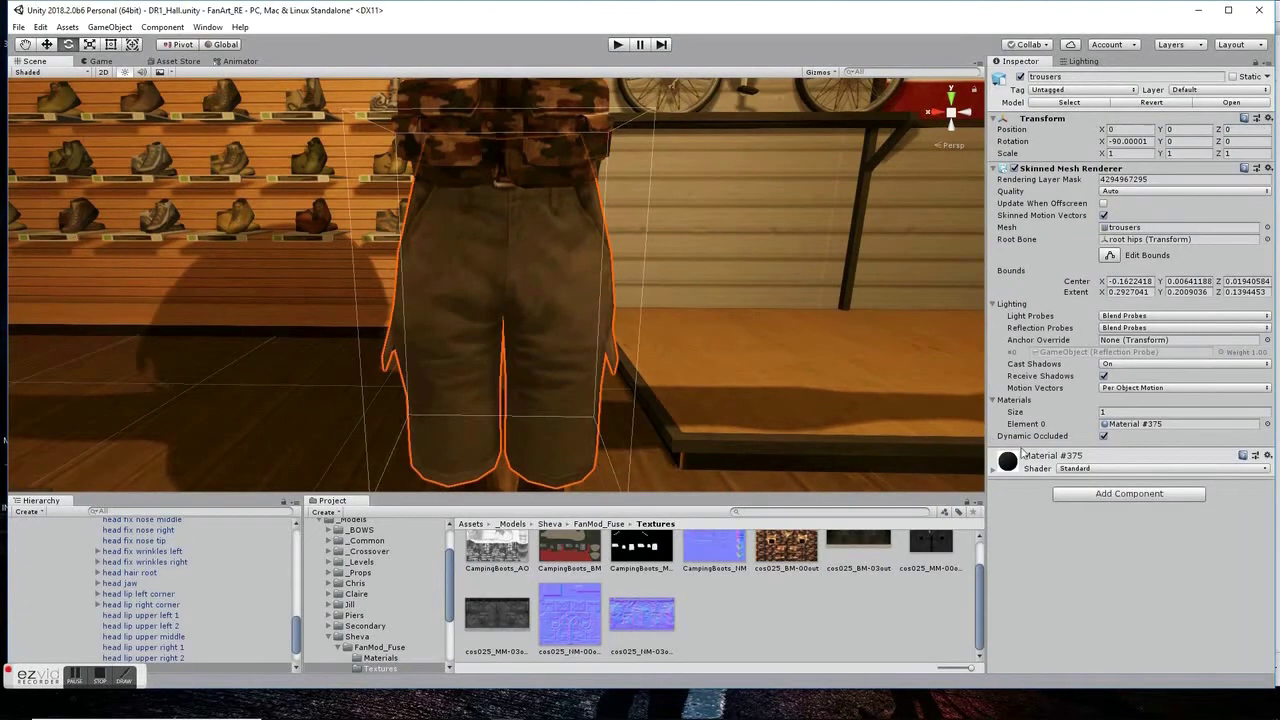
drag(1003, 591, 1004, 592)
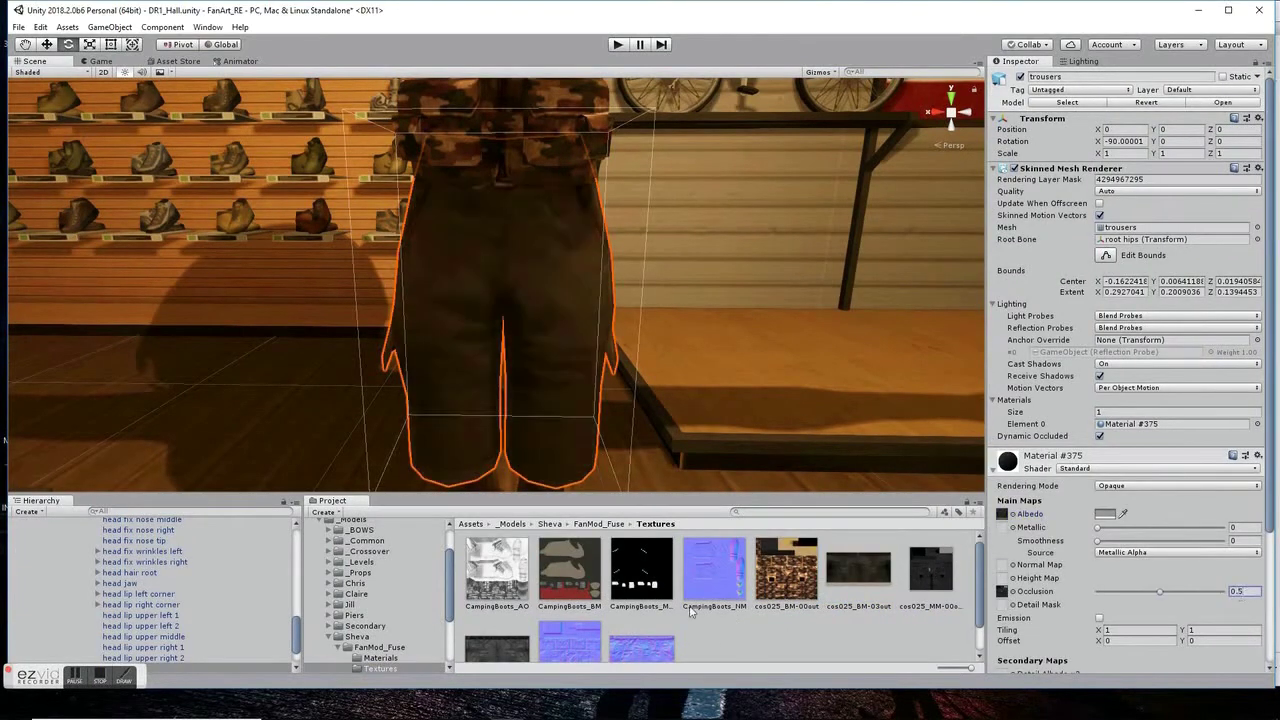
drag(540, 638, 1003, 564)
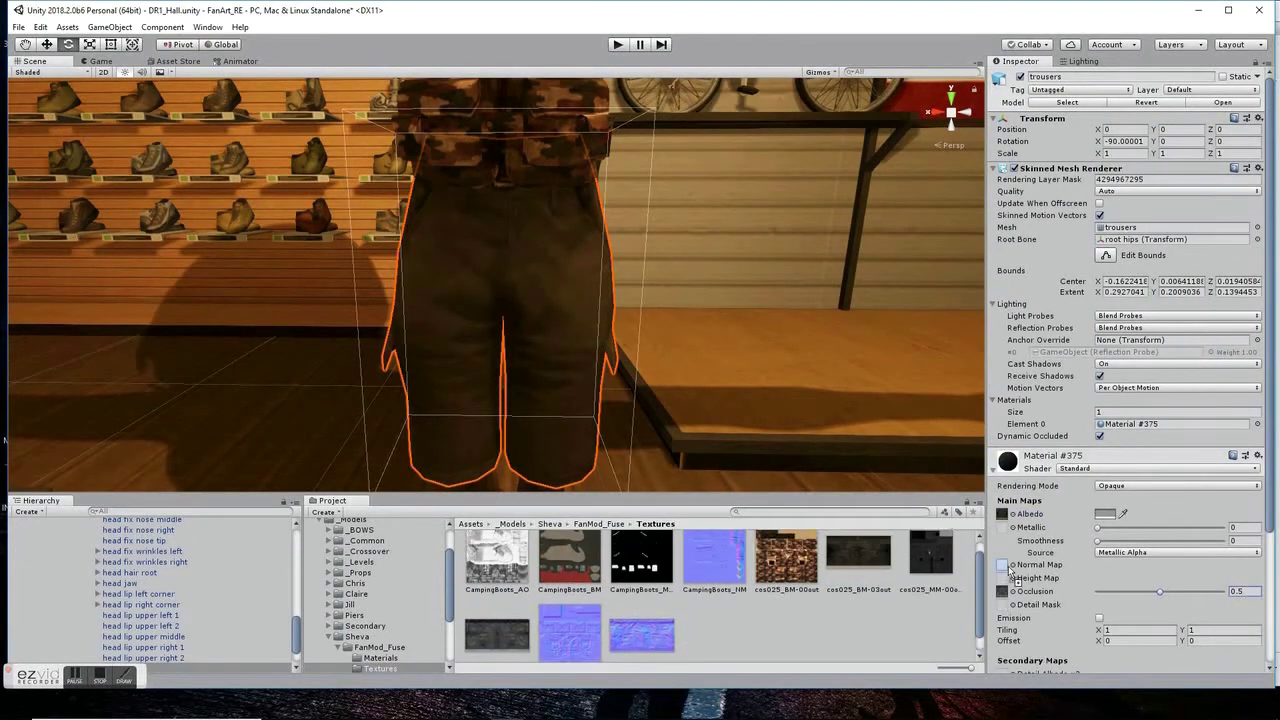
click(1238, 592)
Give the boots material metallic and occlusion textures, occlusion 0.5, and CampingBoots_NM normal map
middle_drag(677, 408, 509, 315)
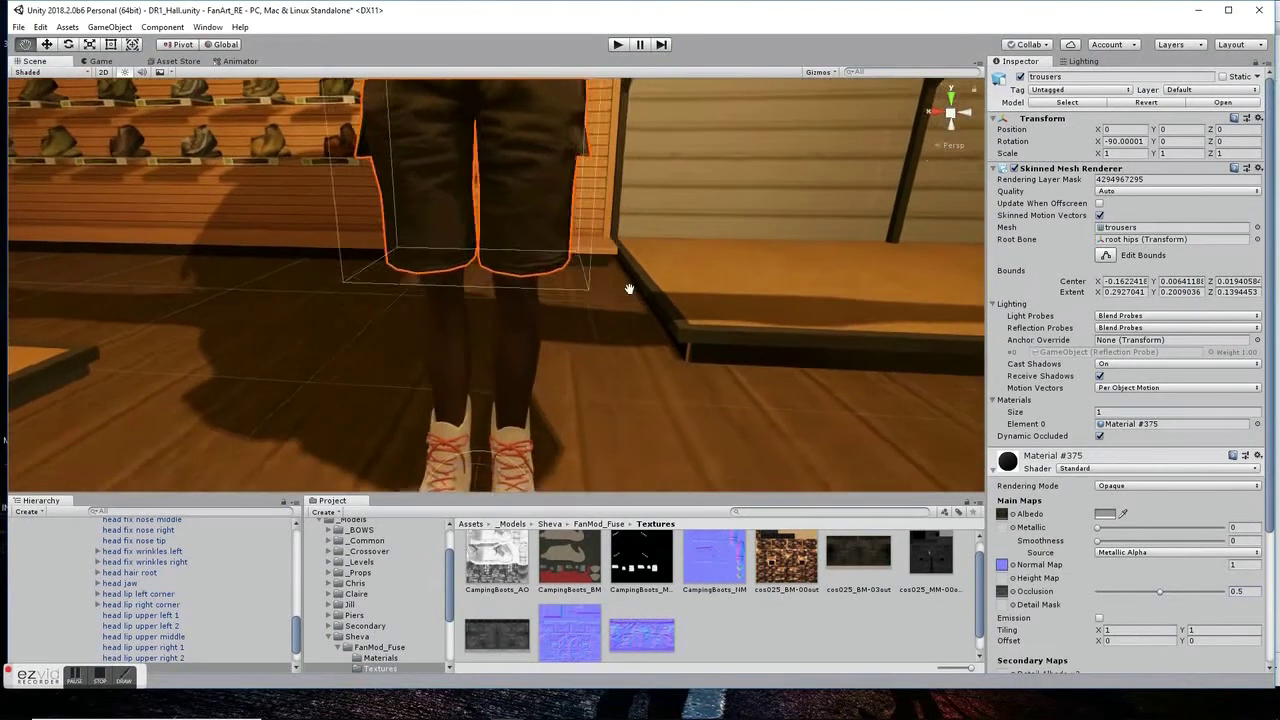
click(485, 349)
click(485, 349)
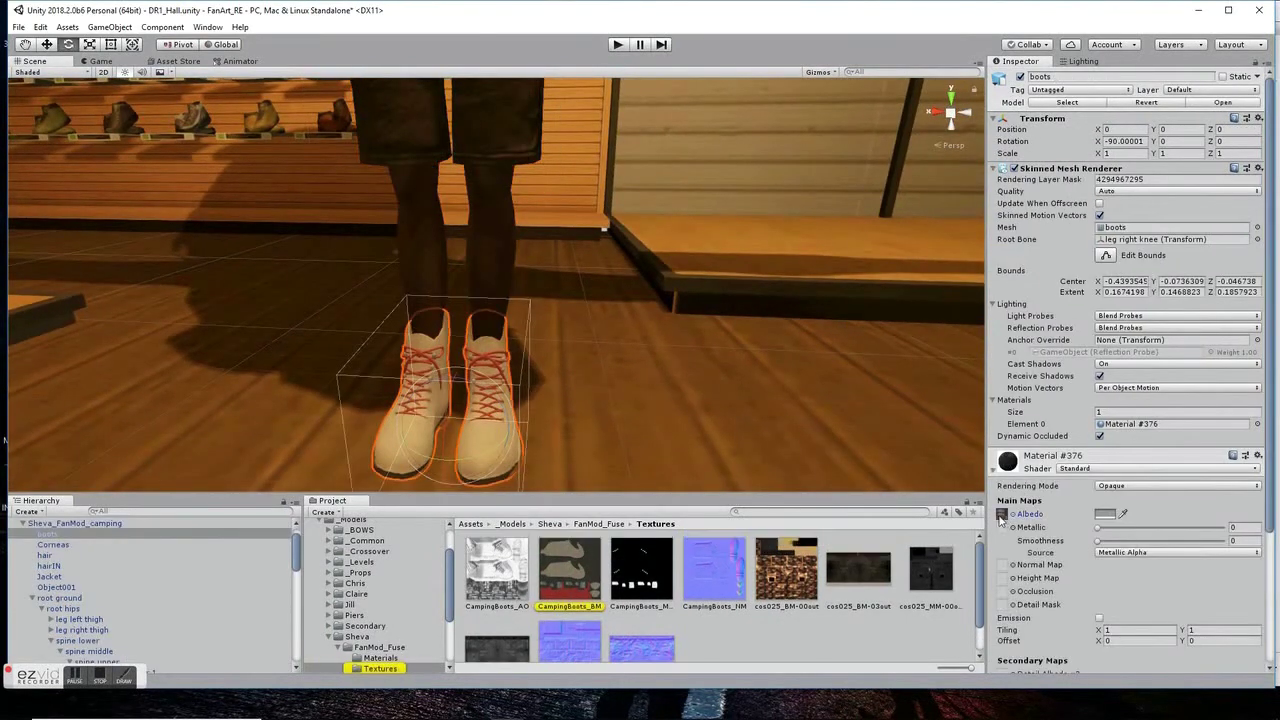
drag(790, 580, 1002, 527)
drag(510, 572, 1002, 591)
text(0.5)
key(Return)
drag(714, 568, 1002, 564)
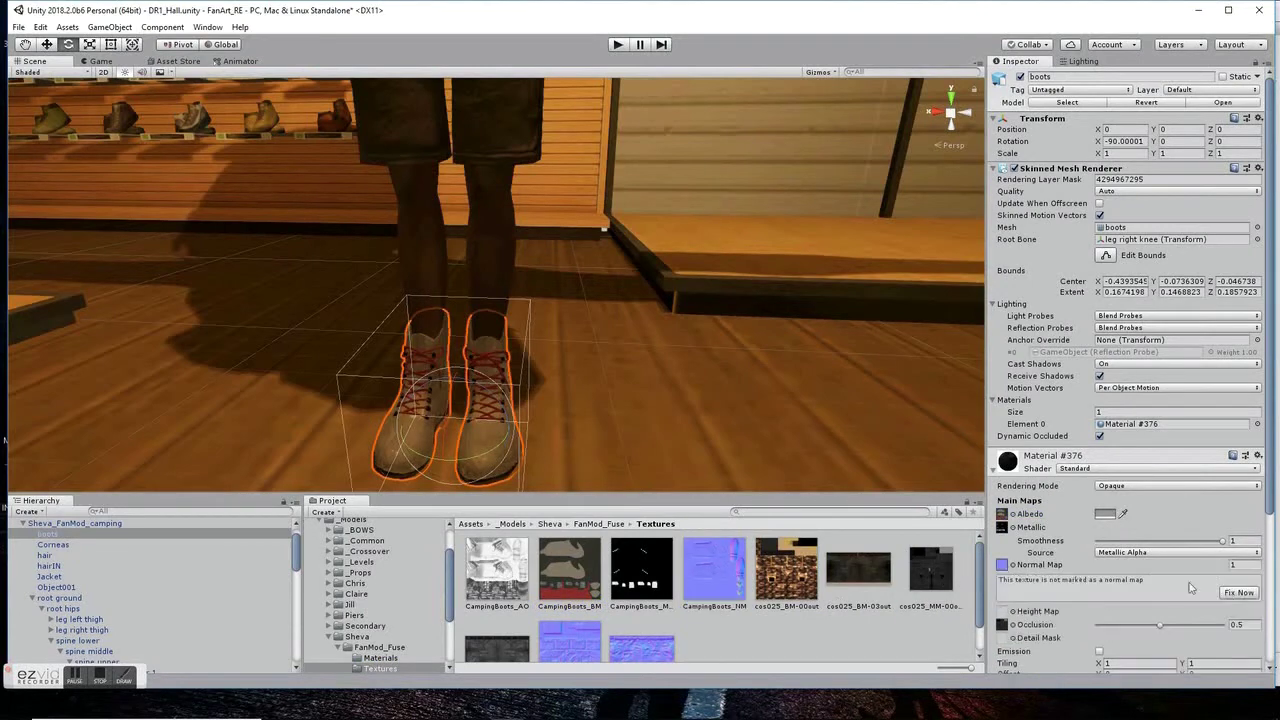
click(1240, 592)
Remove the boots' metallic texture and set their smoothness to 0.2
click(641, 568)
click(493, 451)
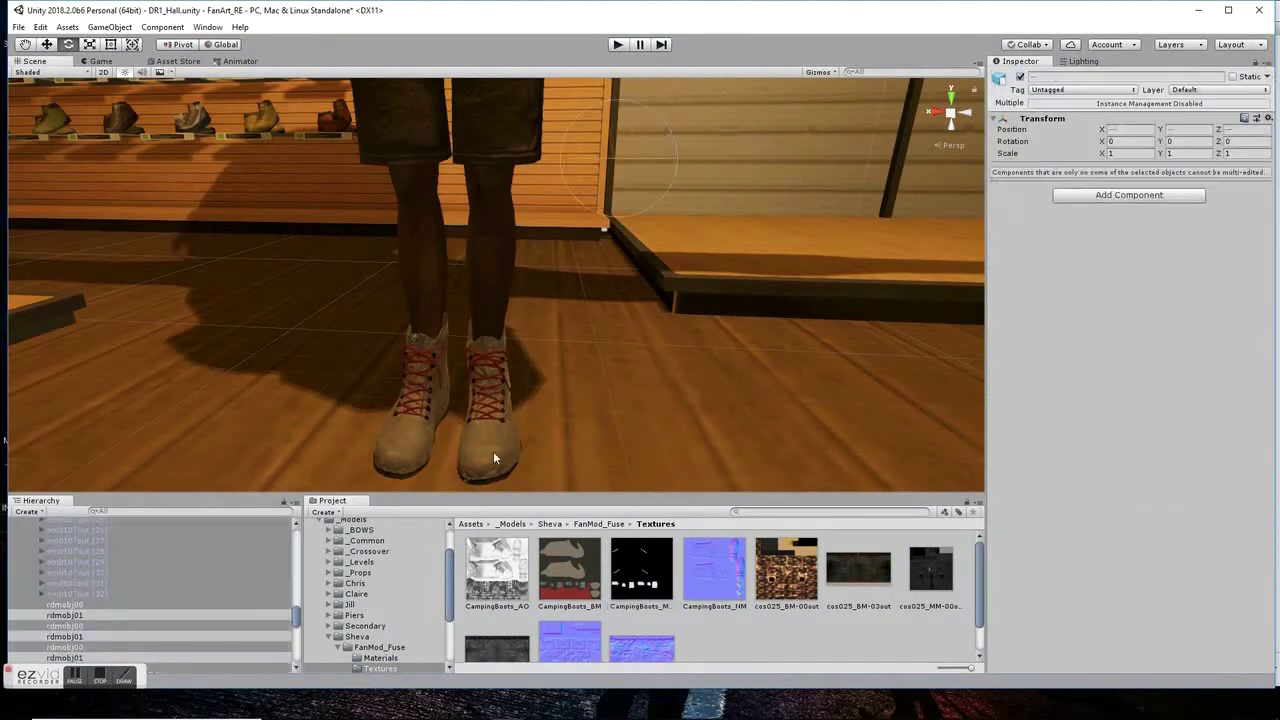
click(516, 454)
click(1015, 532)
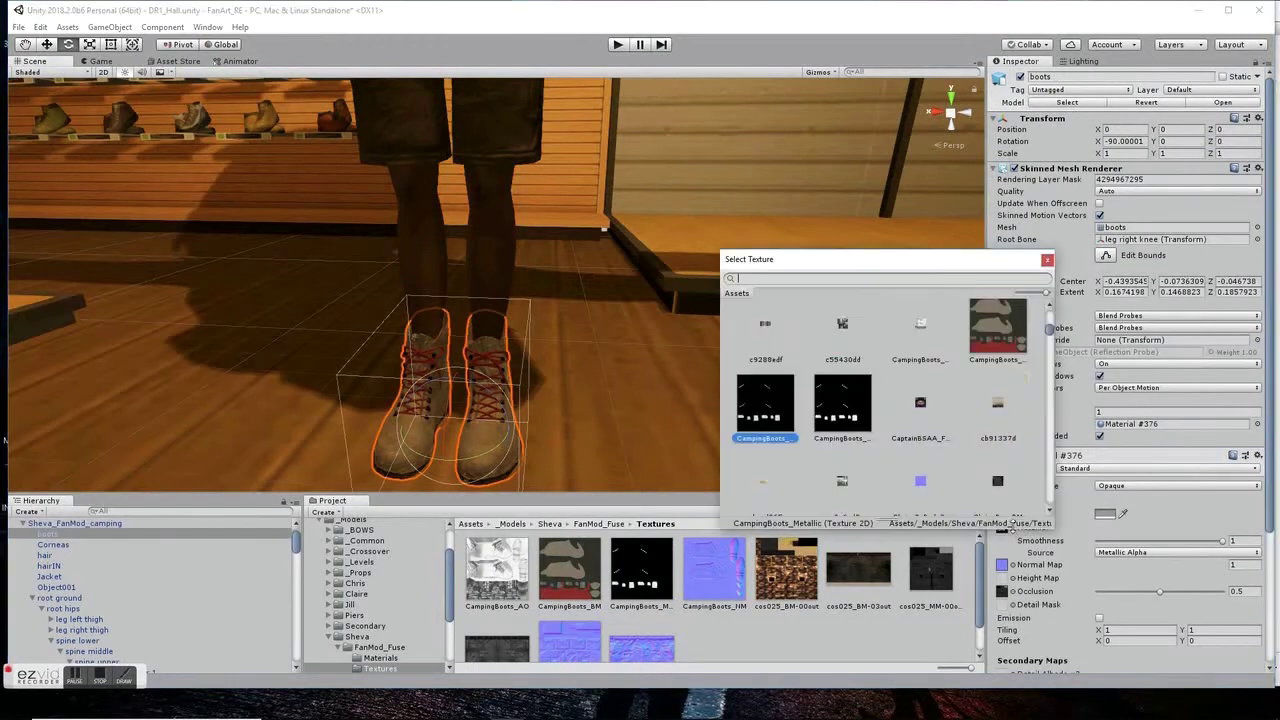
scroll(1041, 387, up, 5)
double_click(762, 327)
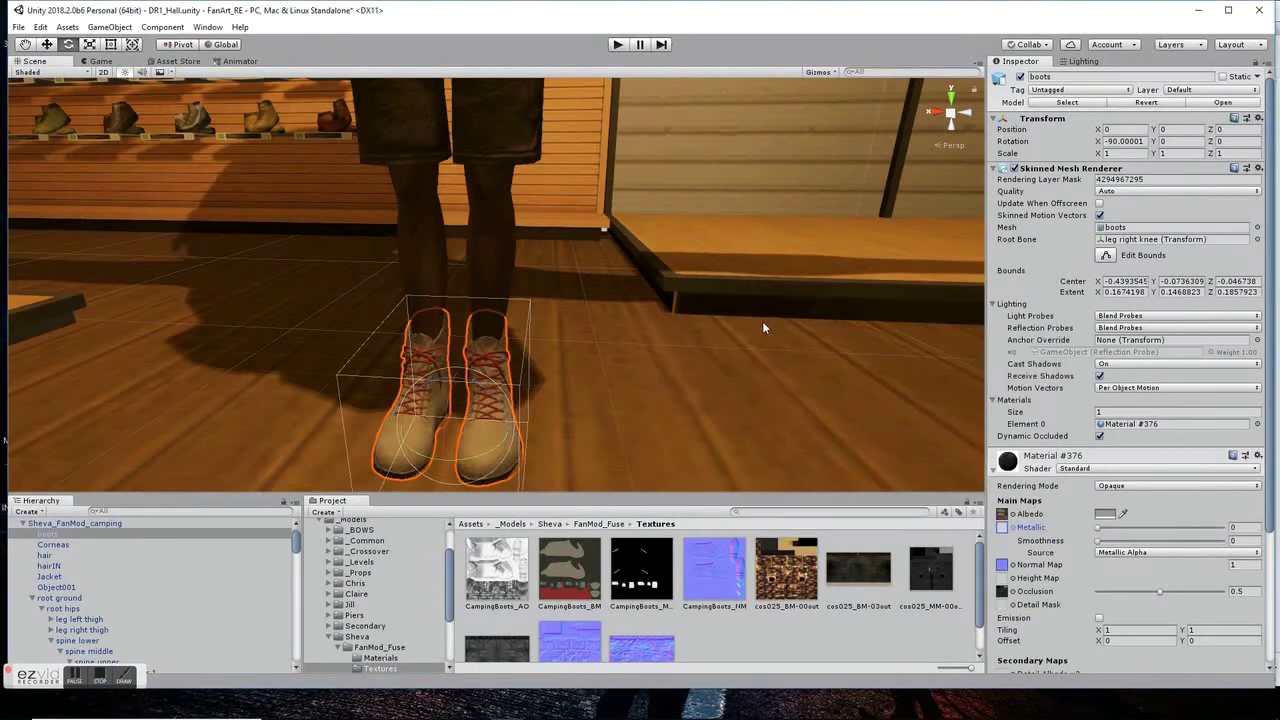
text(0.2)
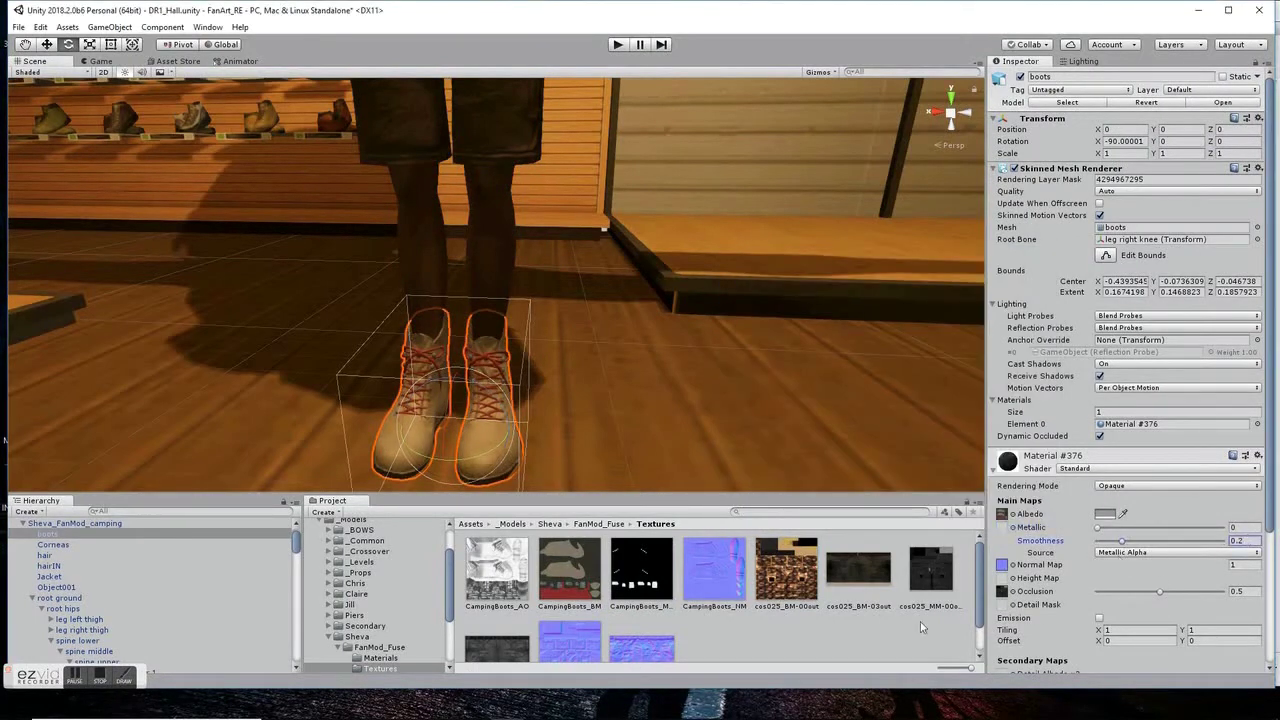
click(920, 627)
scroll(600, 280, down, 5)
Assign the 1Anim controller from _Graphics/Animator to the character's Animator
click(104, 525)
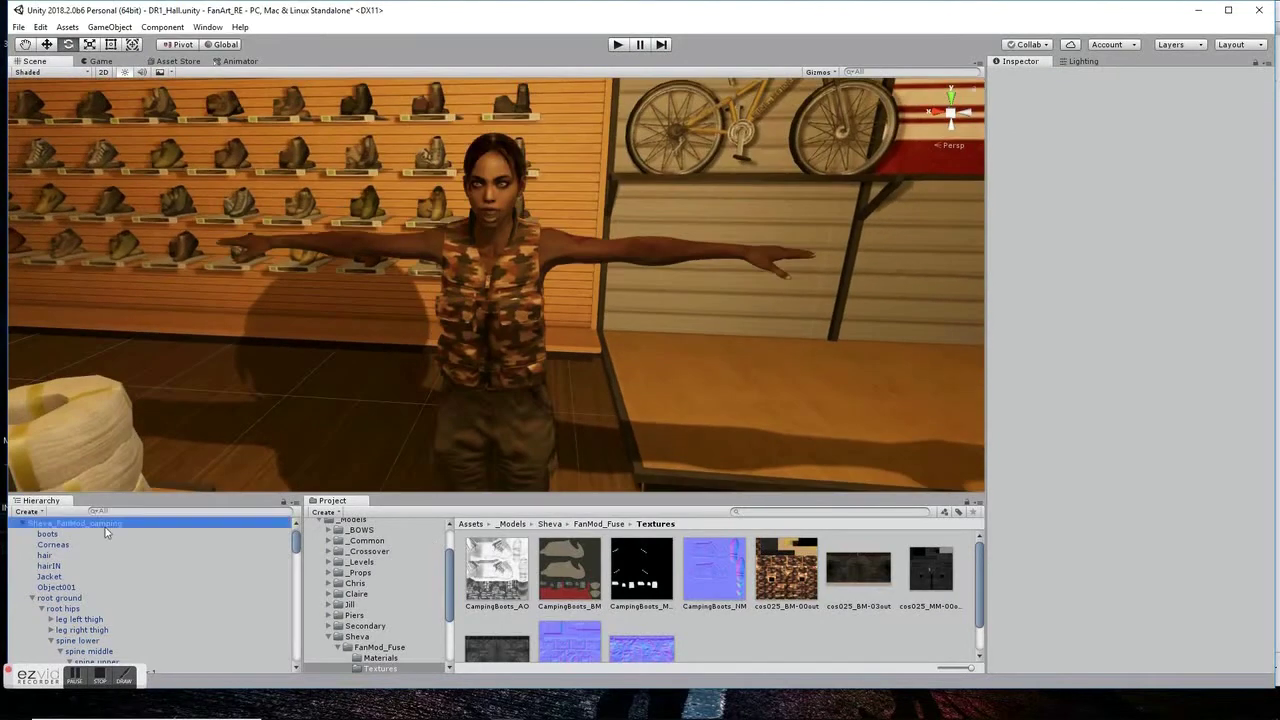
scroll(373, 566, up, 5)
click(320, 555)
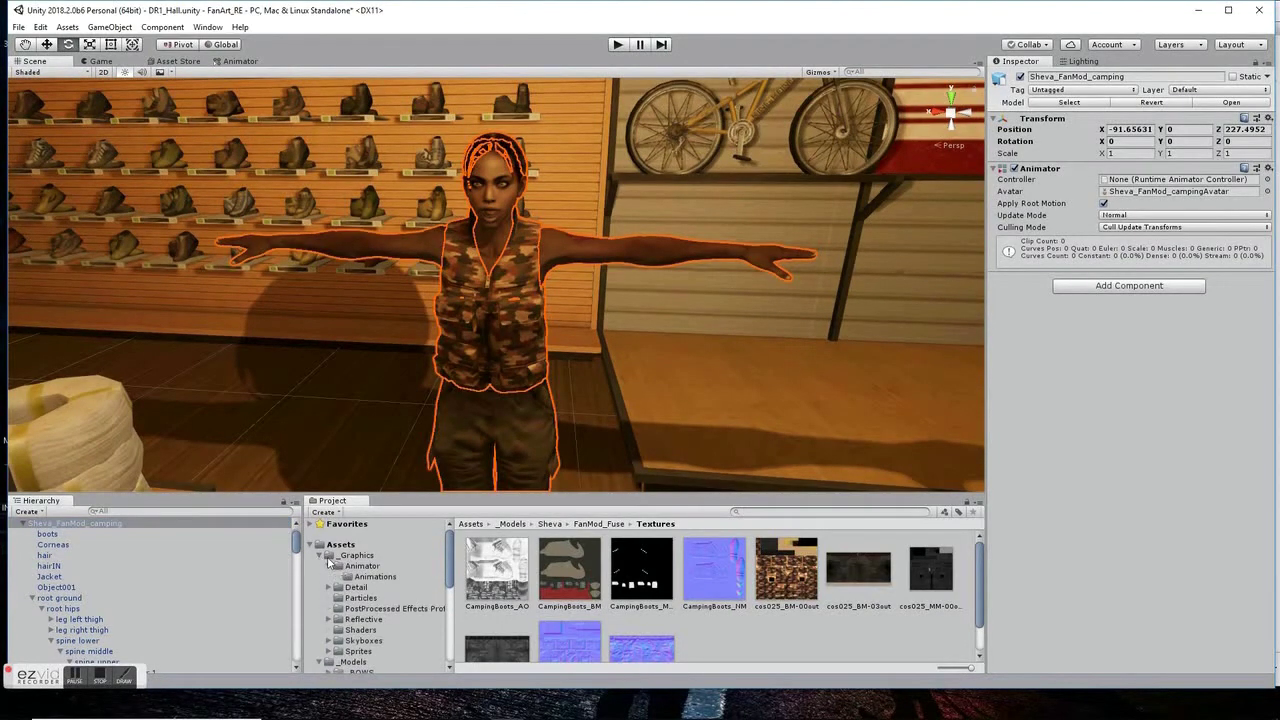
click(362, 566)
mouse_move(569, 570)
mouse_down()
mouse_move(1117, 276)
mouse_move(1150, 179)
mouse_up()
Select the Main Camera, switch to the Game view and enter Play mode
click(22, 523)
click(30, 534)
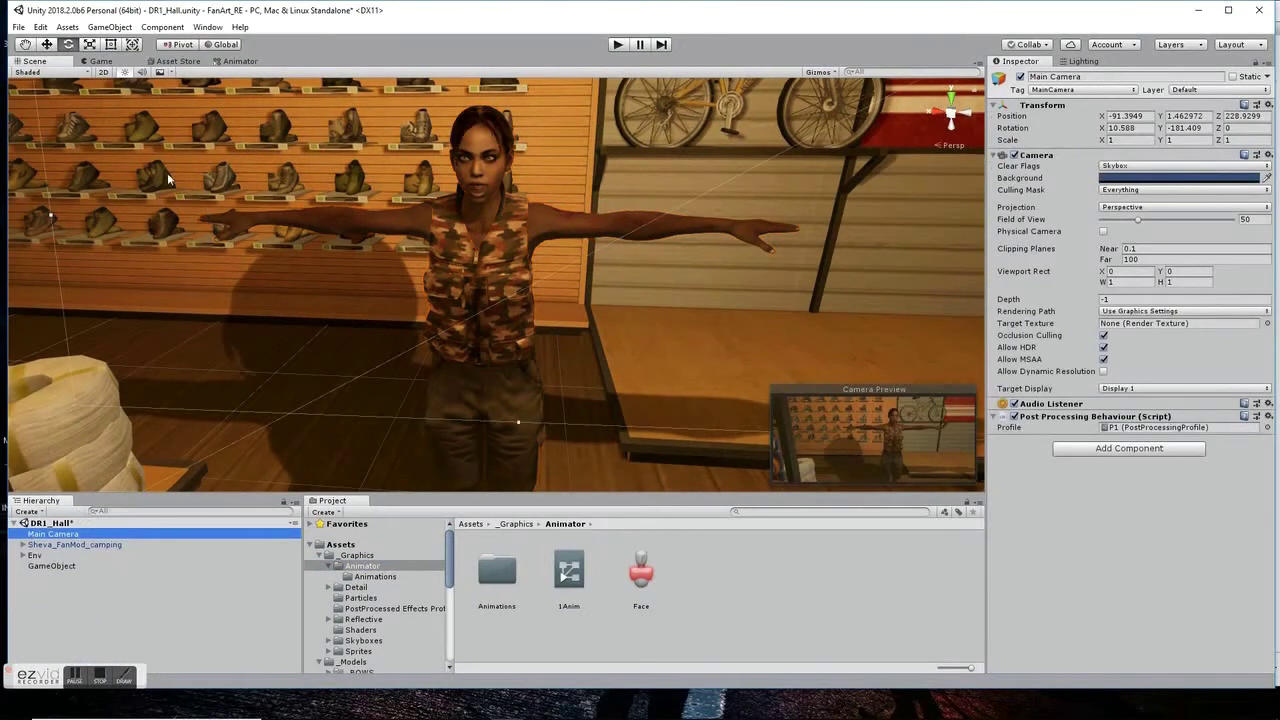
click(44, 546)
click(50, 534)
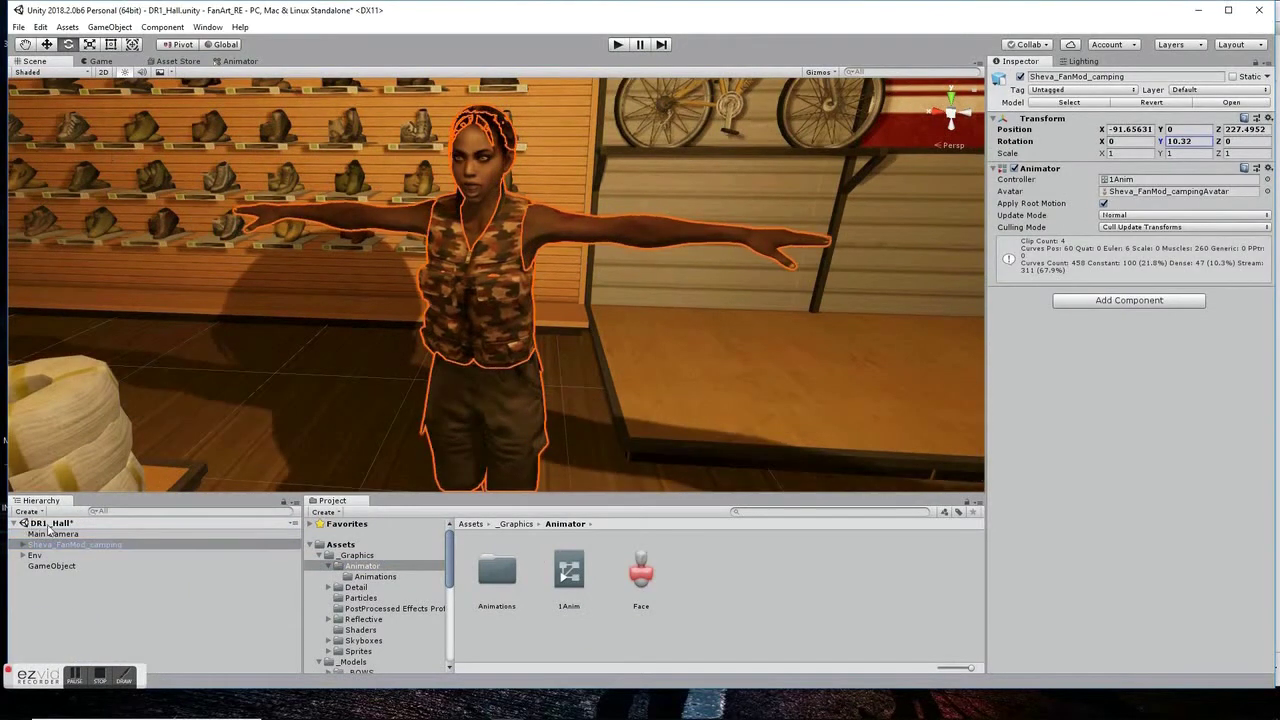
click(92, 62)
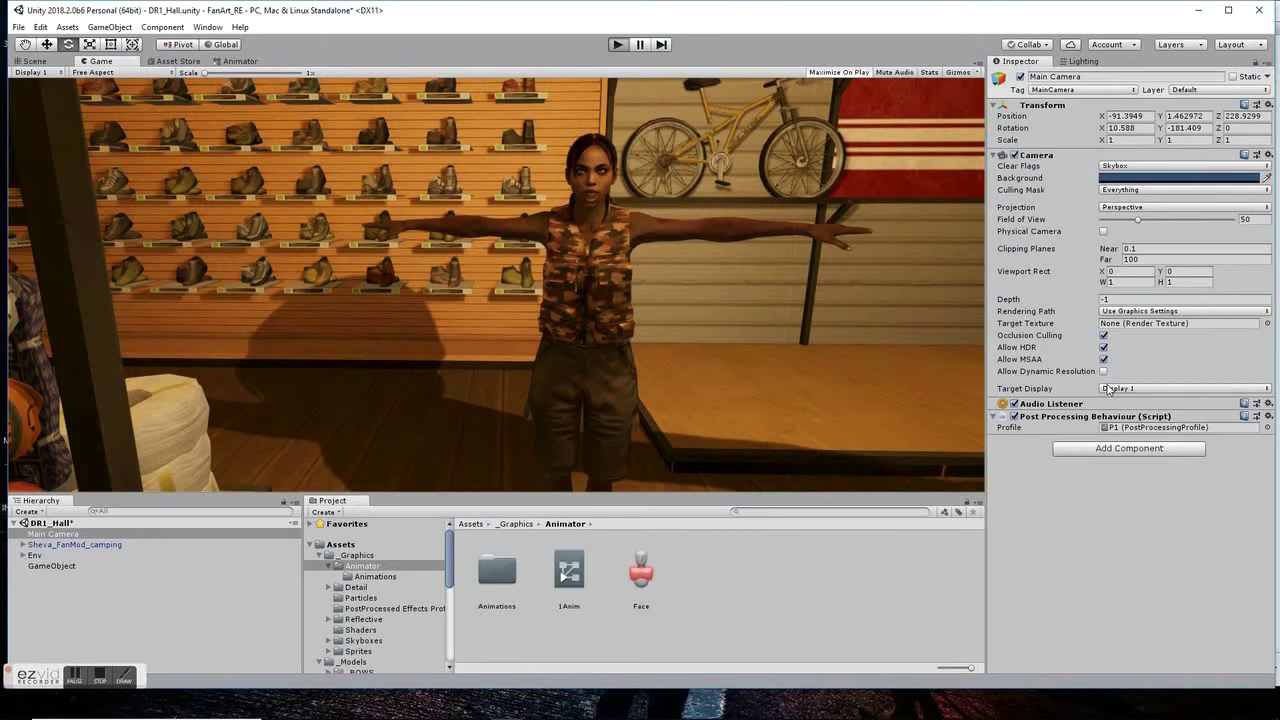
key(ctrl+p)
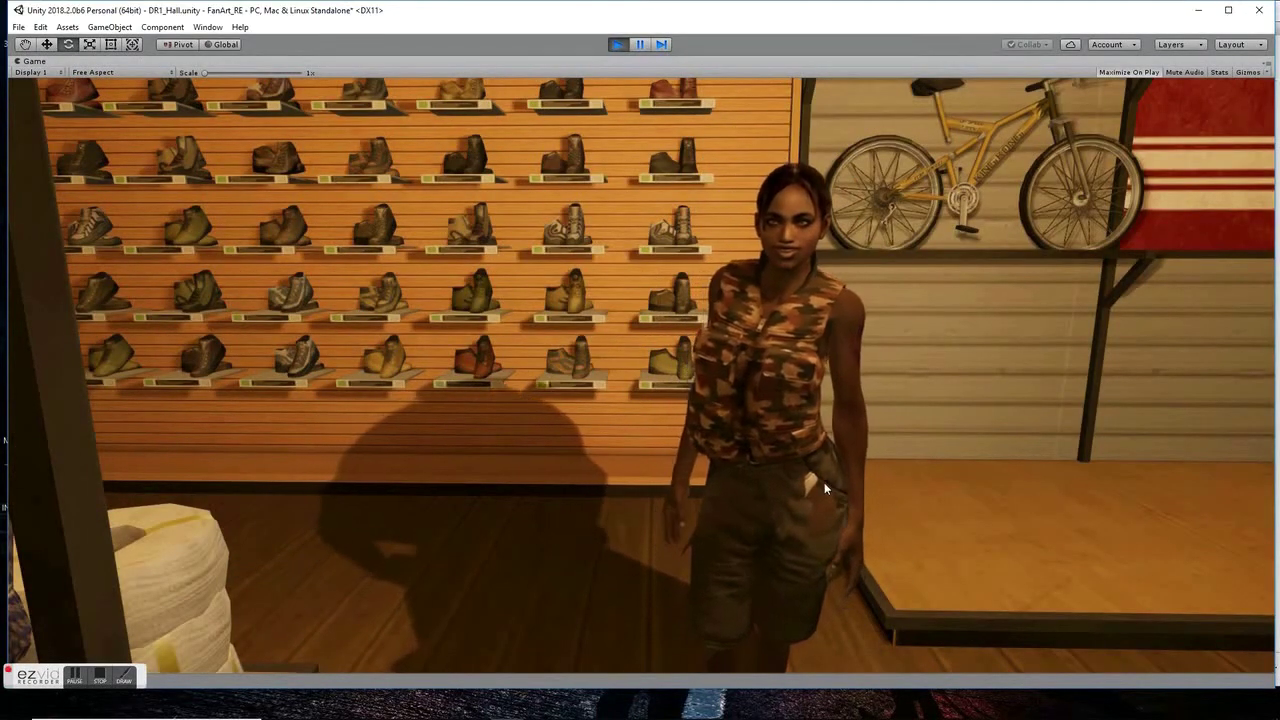
Stop Play mode, return to 3ds Max and open the body's base mesh
click(619, 45)
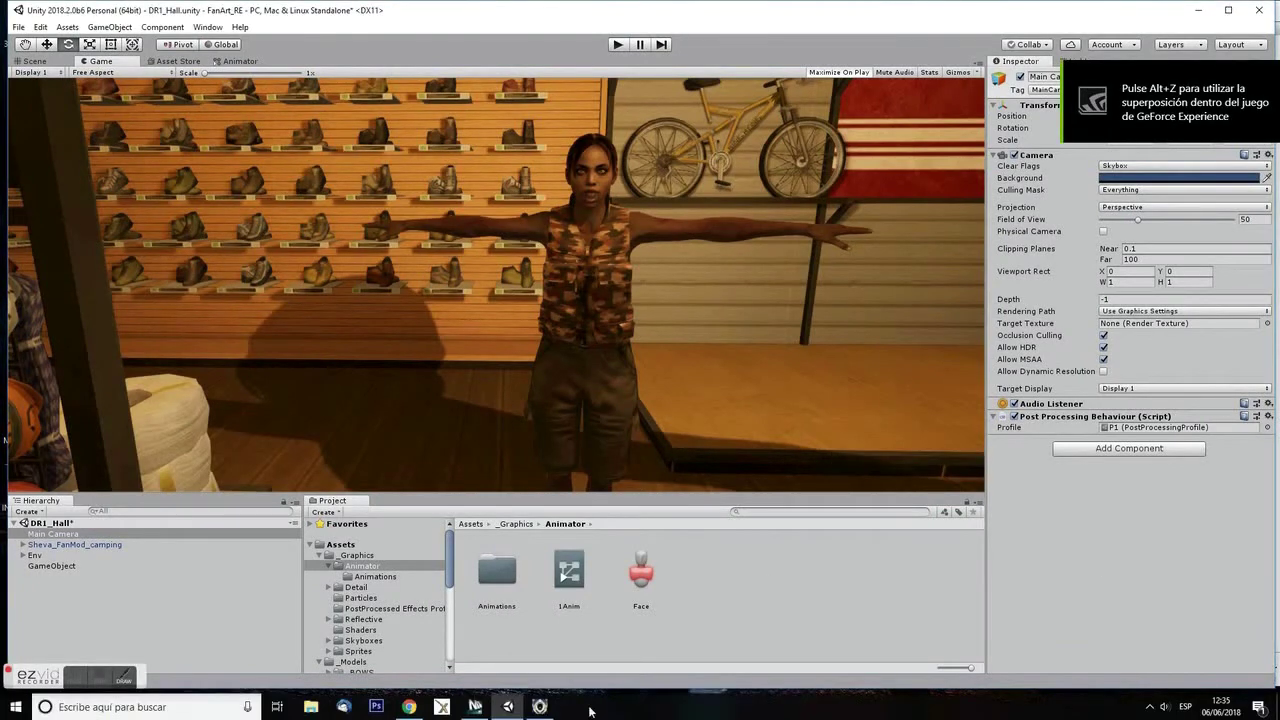
click(475, 706)
click(1080, 135)
In face sub-object mode, try selecting foot faces, then clear the selection
key(4)
scroll(790, 315, up, 5)
scroll(790, 315, up, 3)
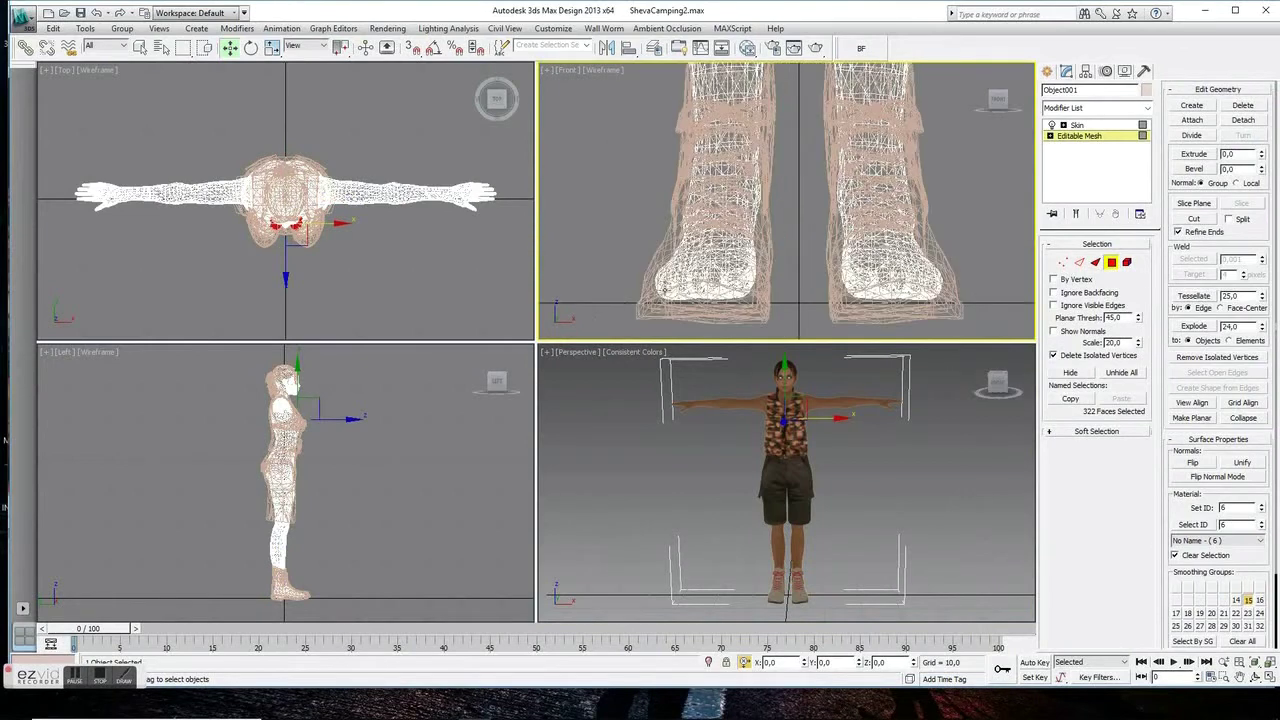
drag(925, 200, 925, 205)
scroll(290, 585, up, 5)
scroll(290, 560, up, 3)
mouse_move(293, 478)
middle_down()
mouse_move(247, 478)
mouse_move(175, 412)
middle_up()
scroll(175, 412, down, 3)
click(175, 412)
scroll(390, 395, down, 2)
middle_drag(390, 395, 381, 662)
Test-select leg and lower-torso faces in the side view, then clear them
scroll(300, 480, up, 2)
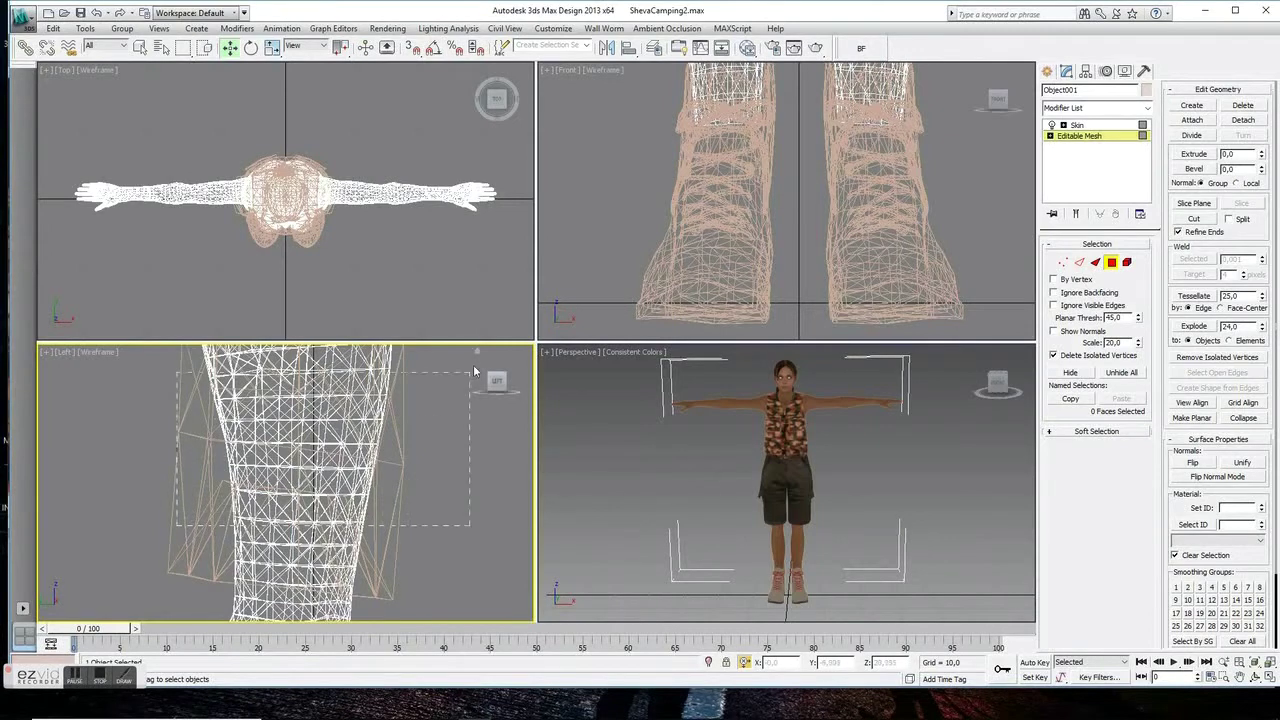
drag(474, 372, 474, 372)
scroll(474, 372, down, 2)
scroll(374, 379, up, 2)
mouse_move(329, 489)
middle_down()
mouse_move(335, 505)
mouse_move(414, 457)
middle_up()
scroll(365, 573, down, 3)
scroll(720, 500, up, 5)
middle_drag(701, 569, 717, 548)
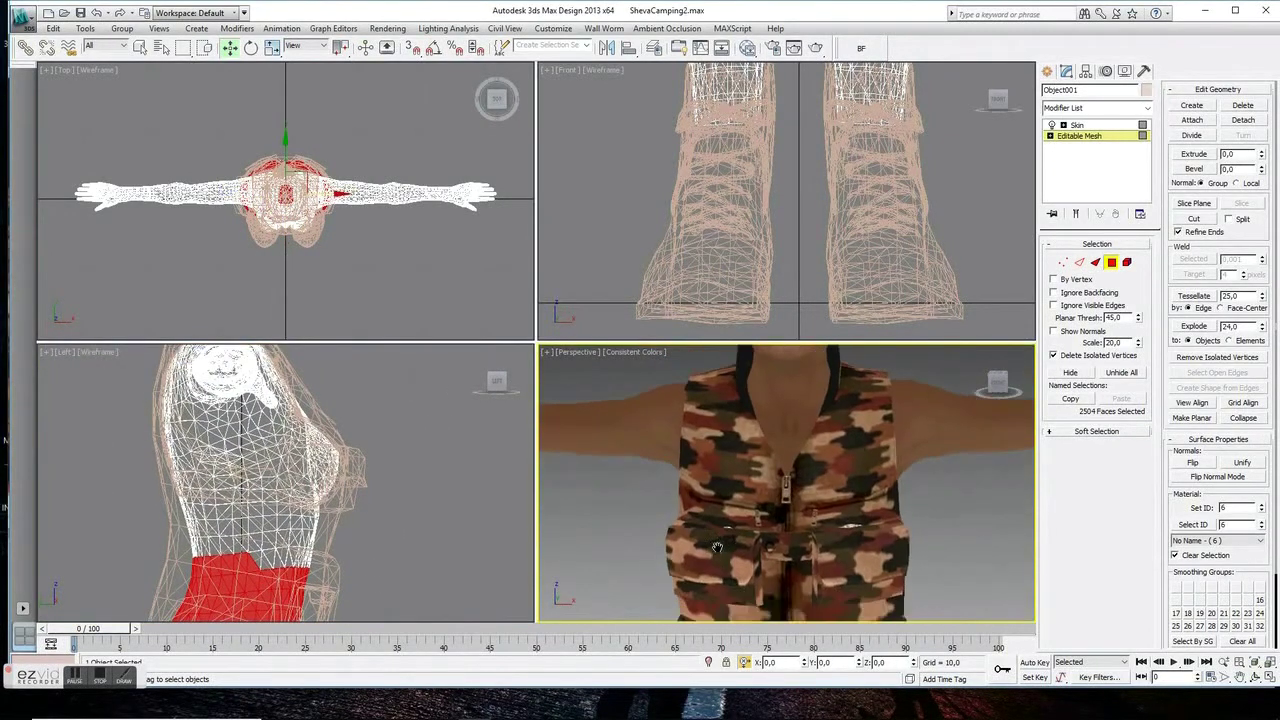
right_click(163, 541)
click(380, 608)
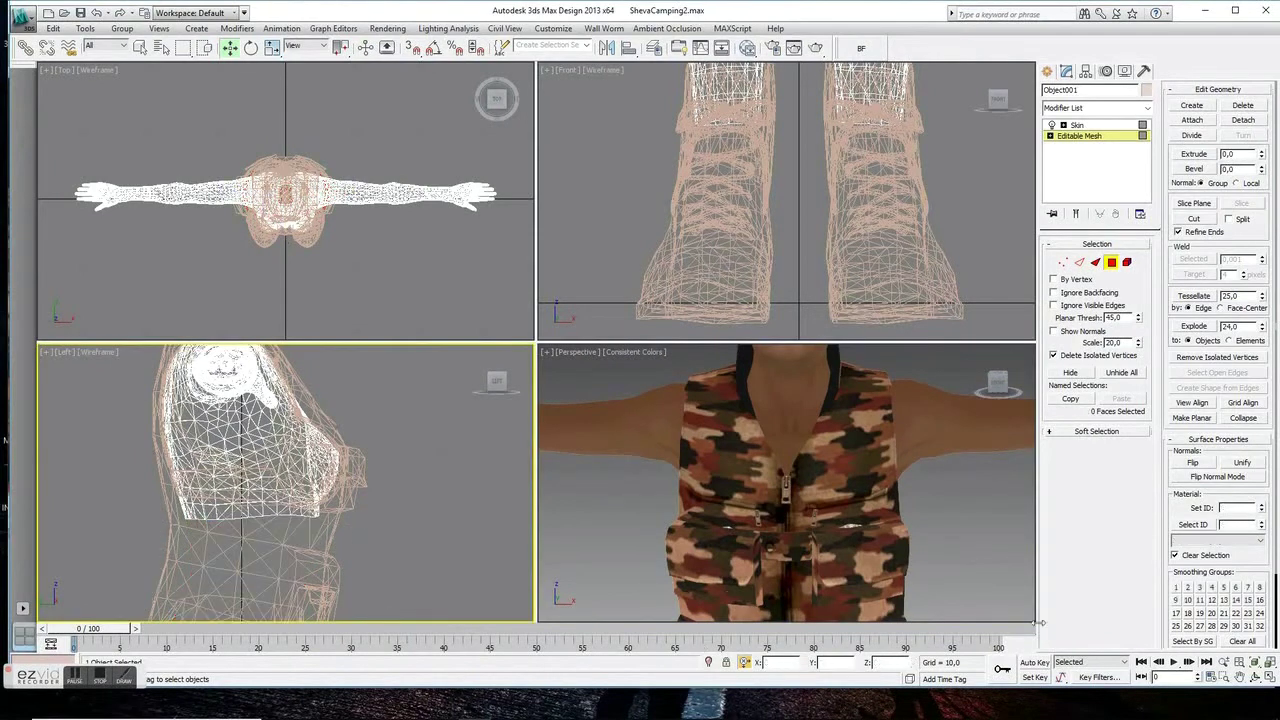
Orbit to inspect the vest, try a waist face band, then frame the torso
click(1256, 676)
drag(780, 470, 720, 480)
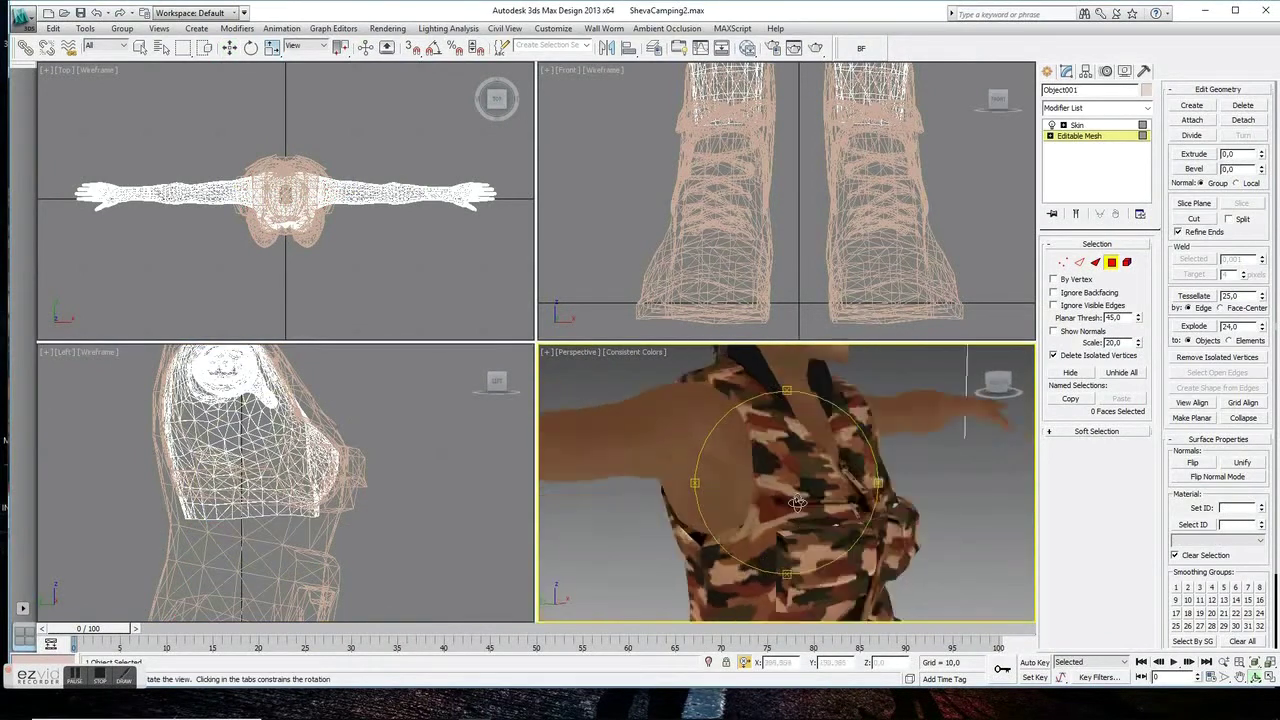
click(140, 47)
drag(145, 485, 340, 525)
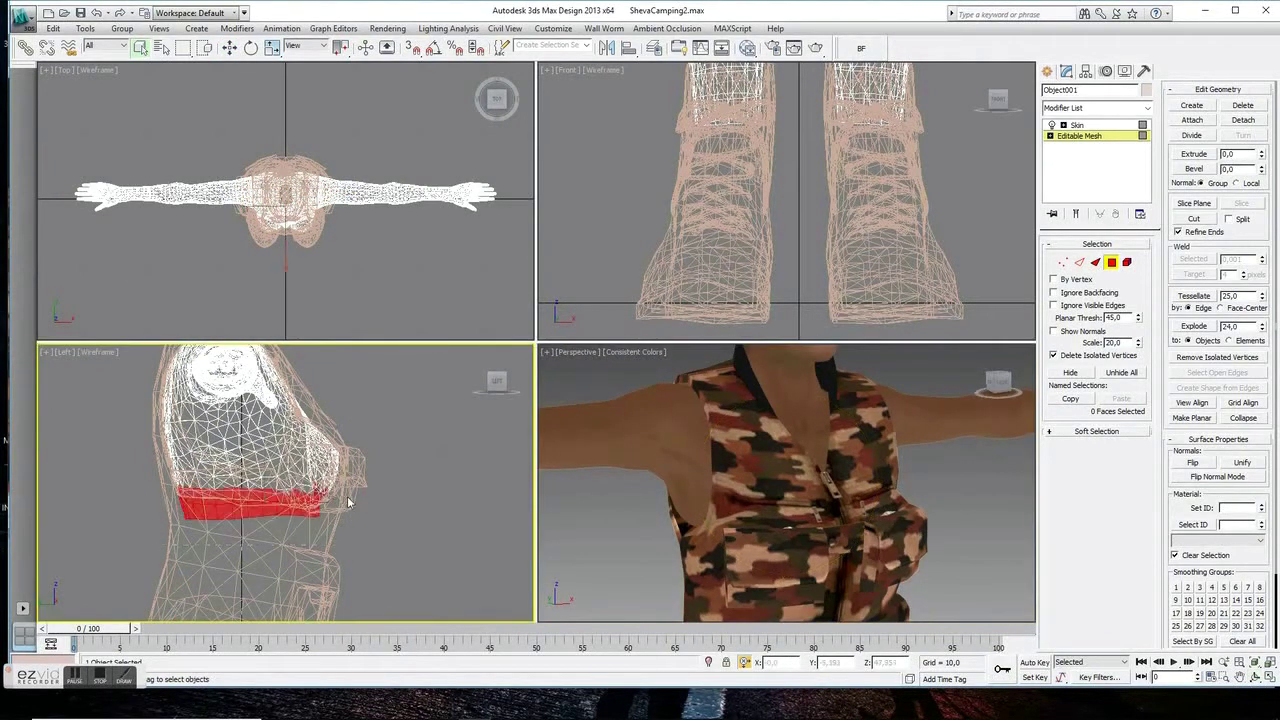
click(640, 200)
middle_drag(640, 120, 640, 250)
scroll(640, 150, up, 2)
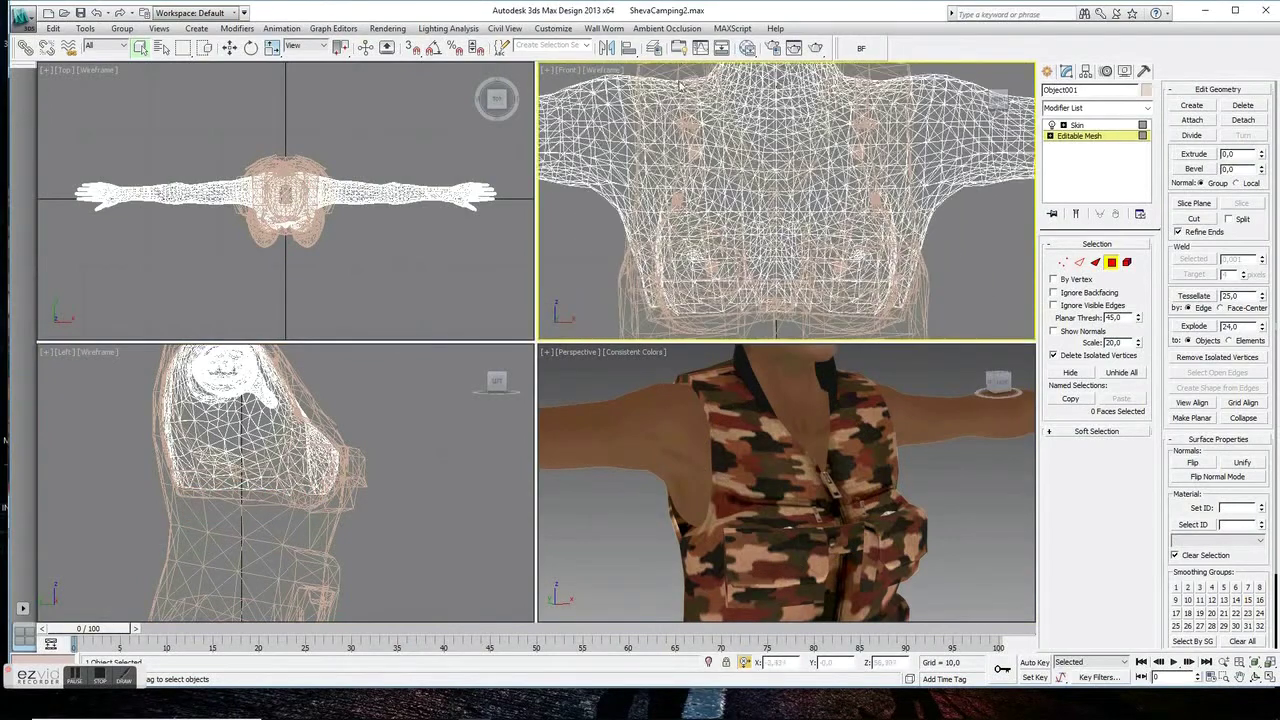
Select the body faces under both vest sides and the chest
drag(668, 557, 670, 588)
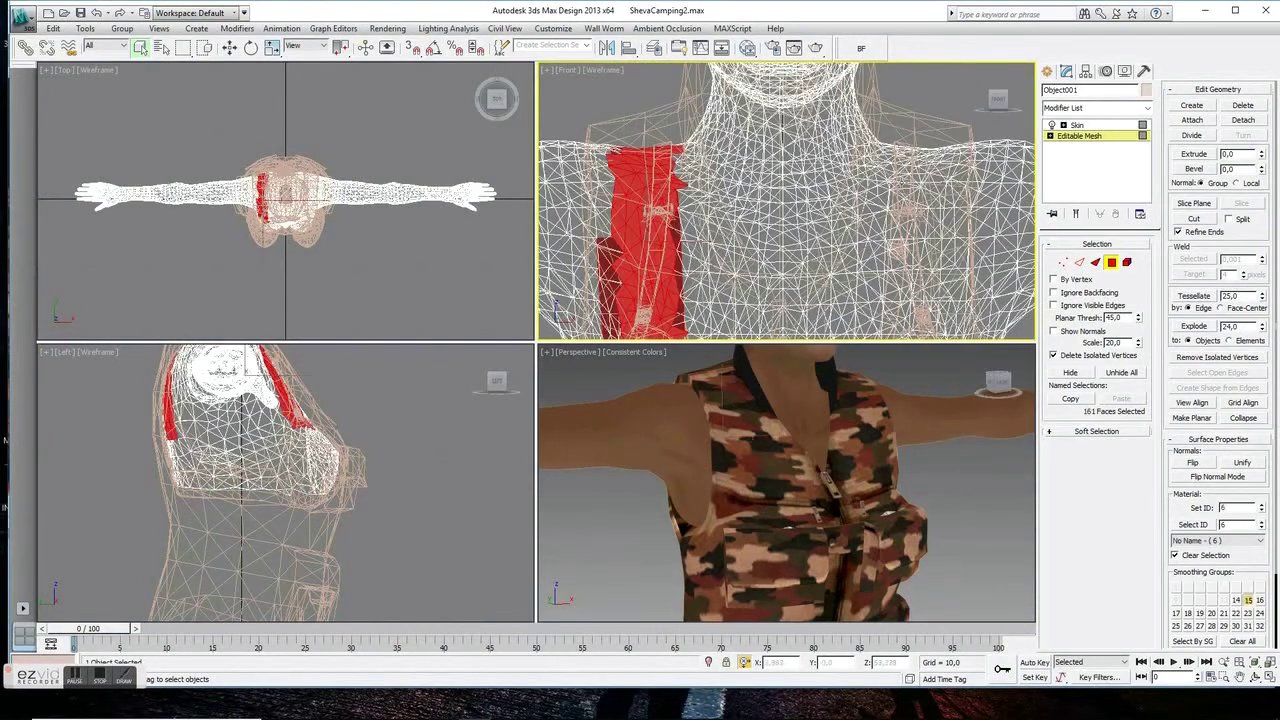
middle_drag(700, 330, 667, 200)
scroll(667, 287, down, 2)
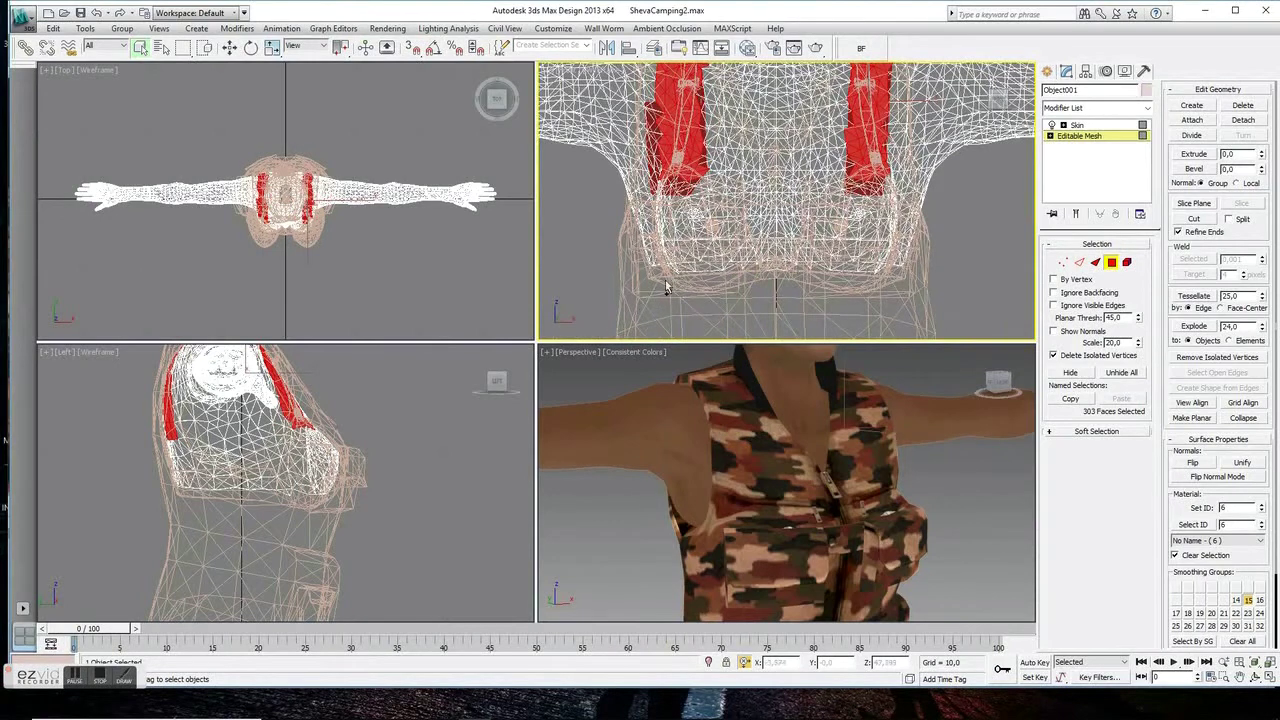
ctrl+drag(884, 182, 645, 270)
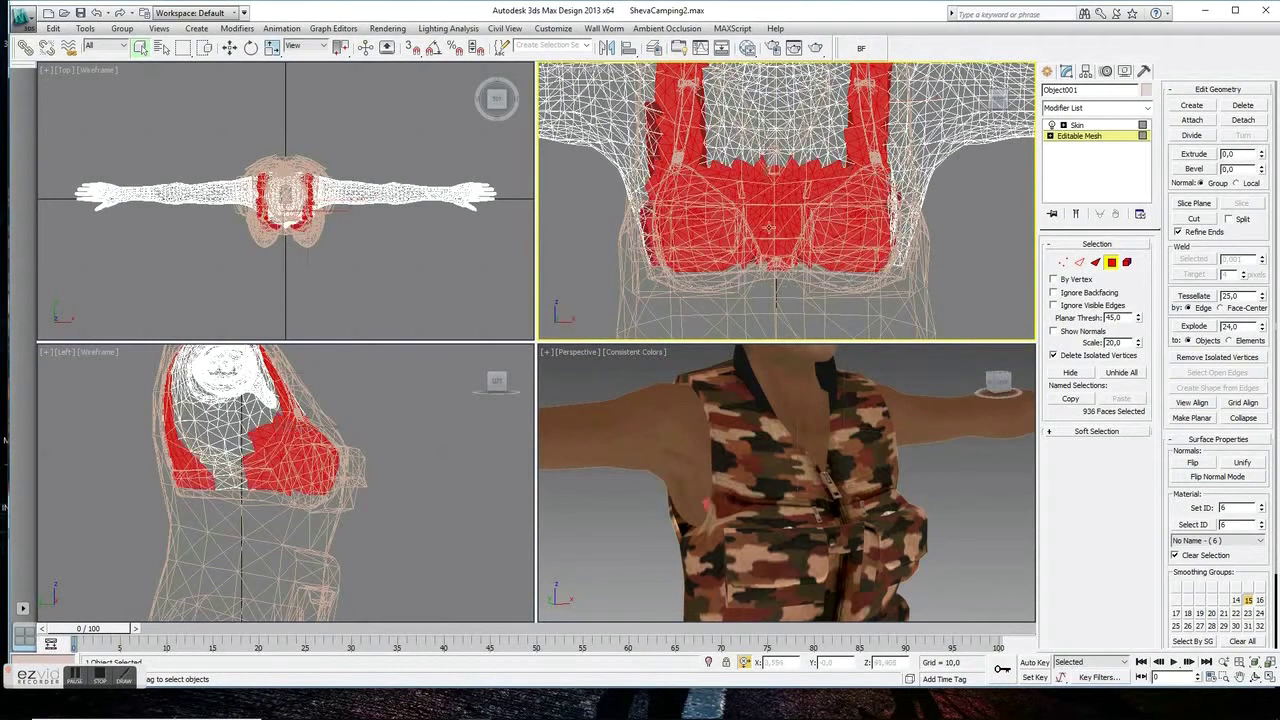
scroll(373, 440, up, 3)
Deselect patches of faces that must stay visible, leaving 892 faces selected
mouse_move(335, 472)
alt+mouse_down()
mouse_move(291, 483)
mouse_move(271, 450)
alt+mouse_up()
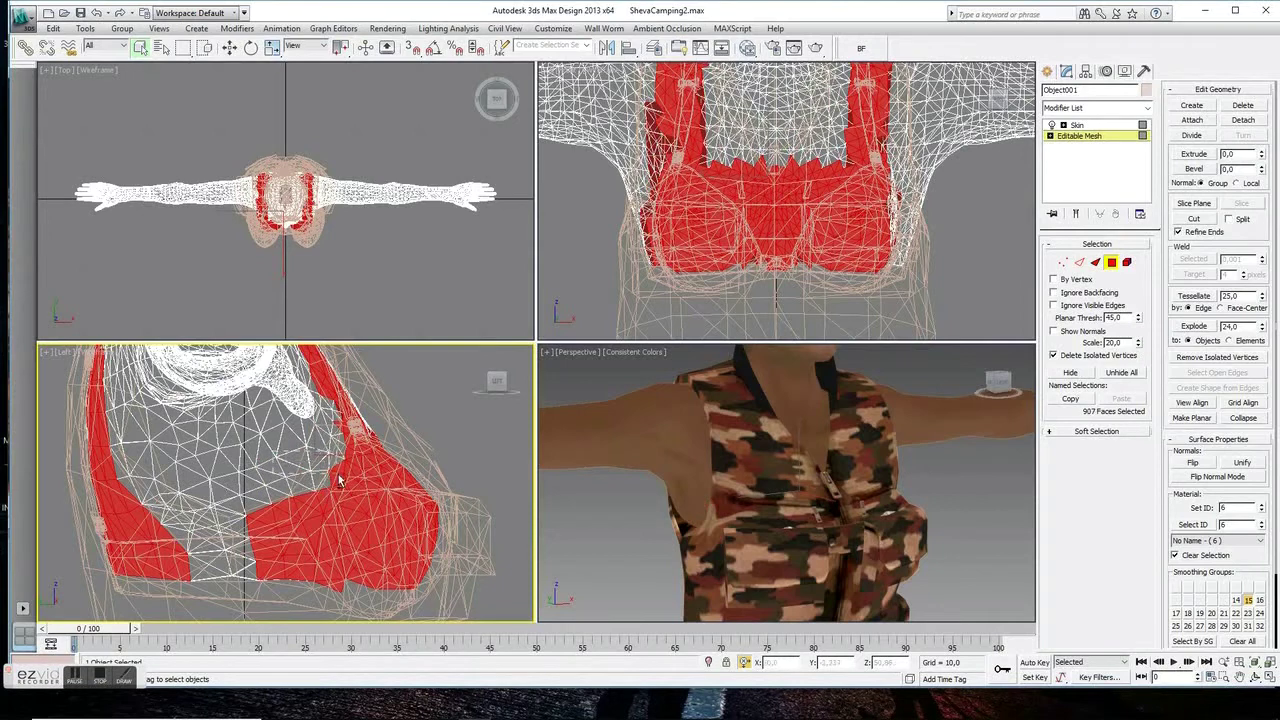
mouse_move(336, 488)
alt+mouse_down()
mouse_move(248, 526)
mouse_move(318, 520)
alt+mouse_up()
alt+drag(262, 565, 234, 513)
middle_drag(229, 457, 240, 600)
middle_drag(798, 192, 798, 288)
alt+middle_drag(715, 454, 946, 513)
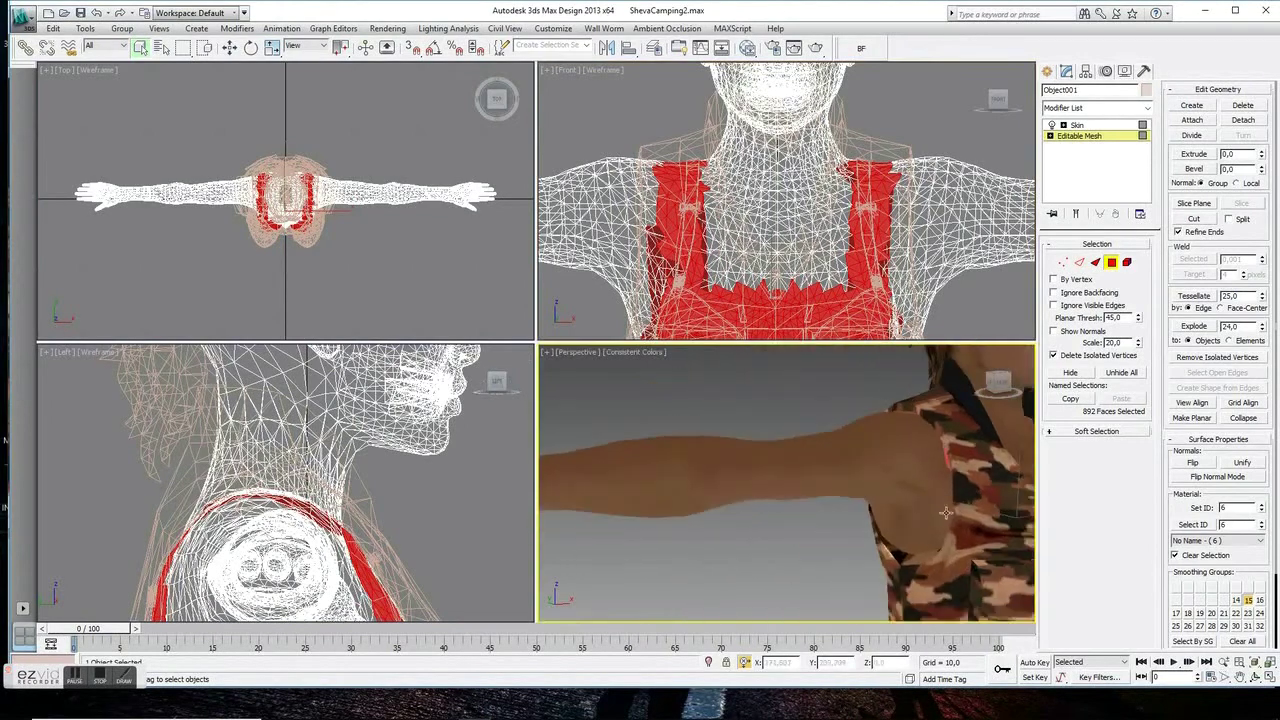
Orbit close to the torso and deselect the visible neckline faces beside the collar
click(1254, 677)
drag(808, 500, 175, 112)
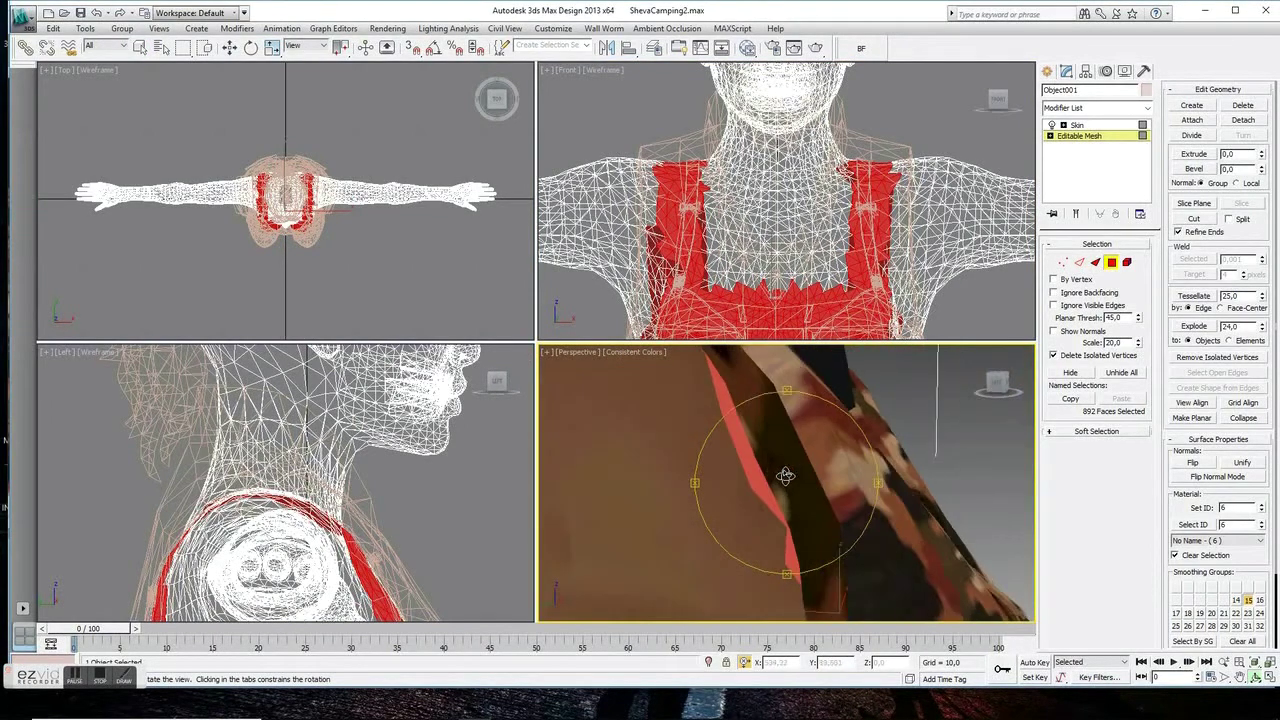
right_click(175, 112)
scroll(285, 480, up, 2)
scroll(667, 210, up, 4)
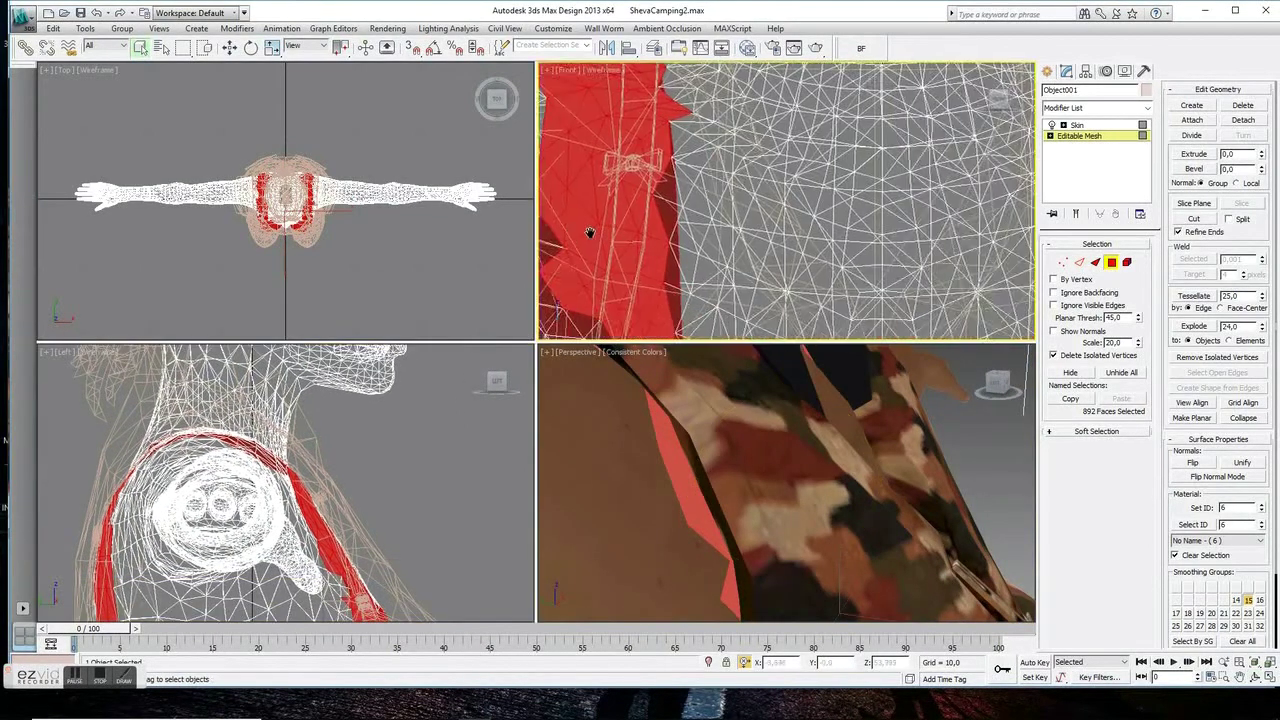
scroll(667, 210, up, 2)
alt+click(685, 245)
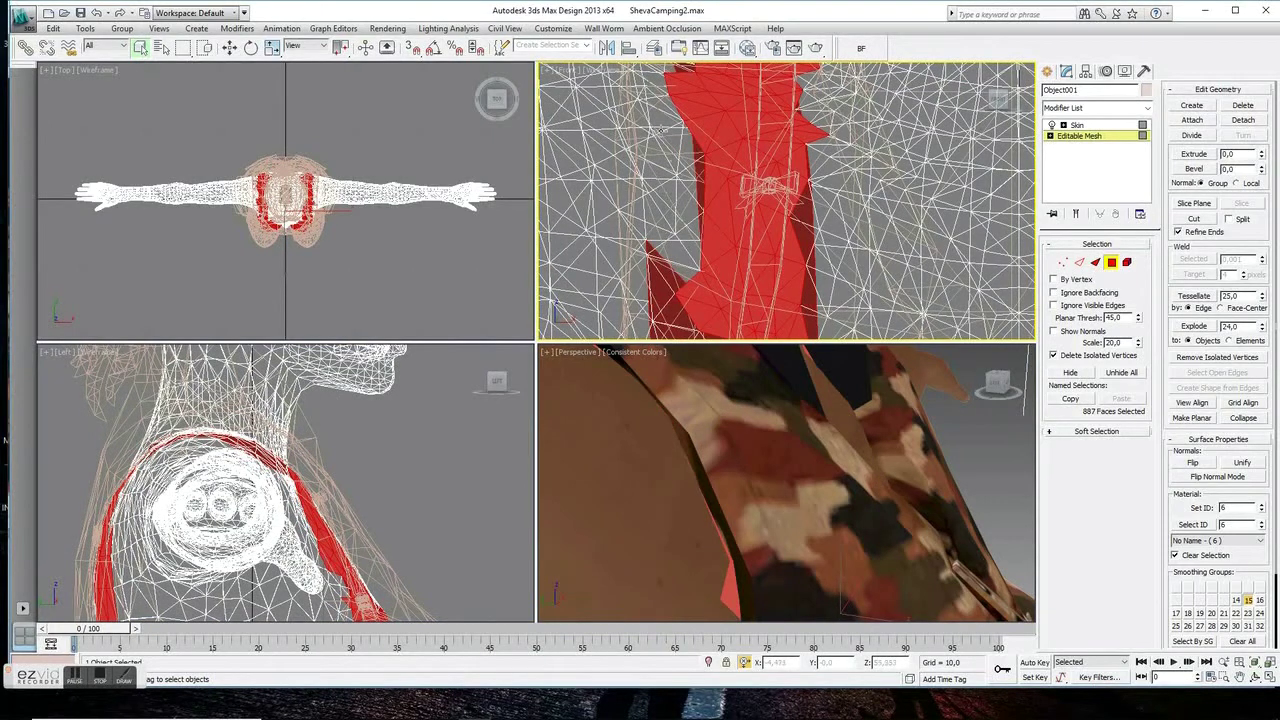
alt+click(685, 290)
alt+click(661, 306)
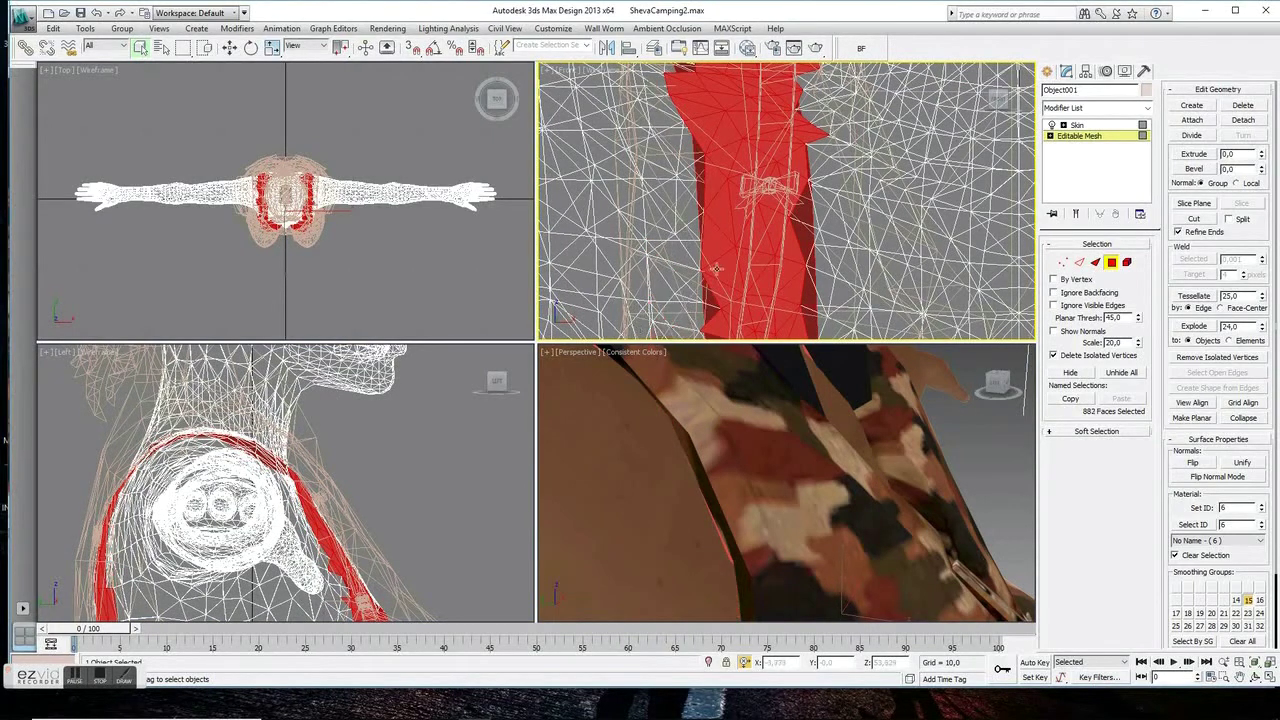
Pan along the collar and deselect three more collar faces
middle_drag(661, 306, 626, 231)
middle_click(727, 553)
middle_drag(732, 166, 766, 94)
alt+click(740, 128)
alt+click(748, 122)
Deselect faces showing through at the collar edge, shoulder and arm
middle_drag(850, 480, 969, 517)
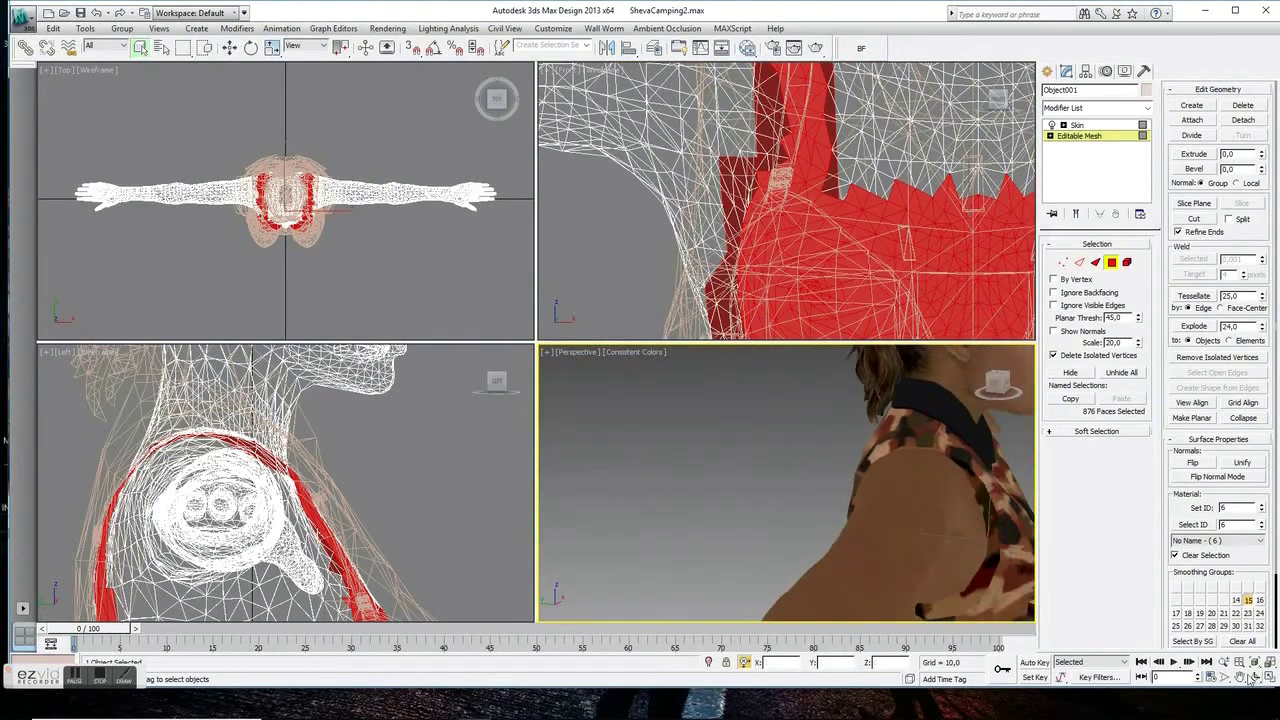
click(1253, 679)
drag(800, 500, 750, 493)
click(141, 48)
alt+click(775, 533)
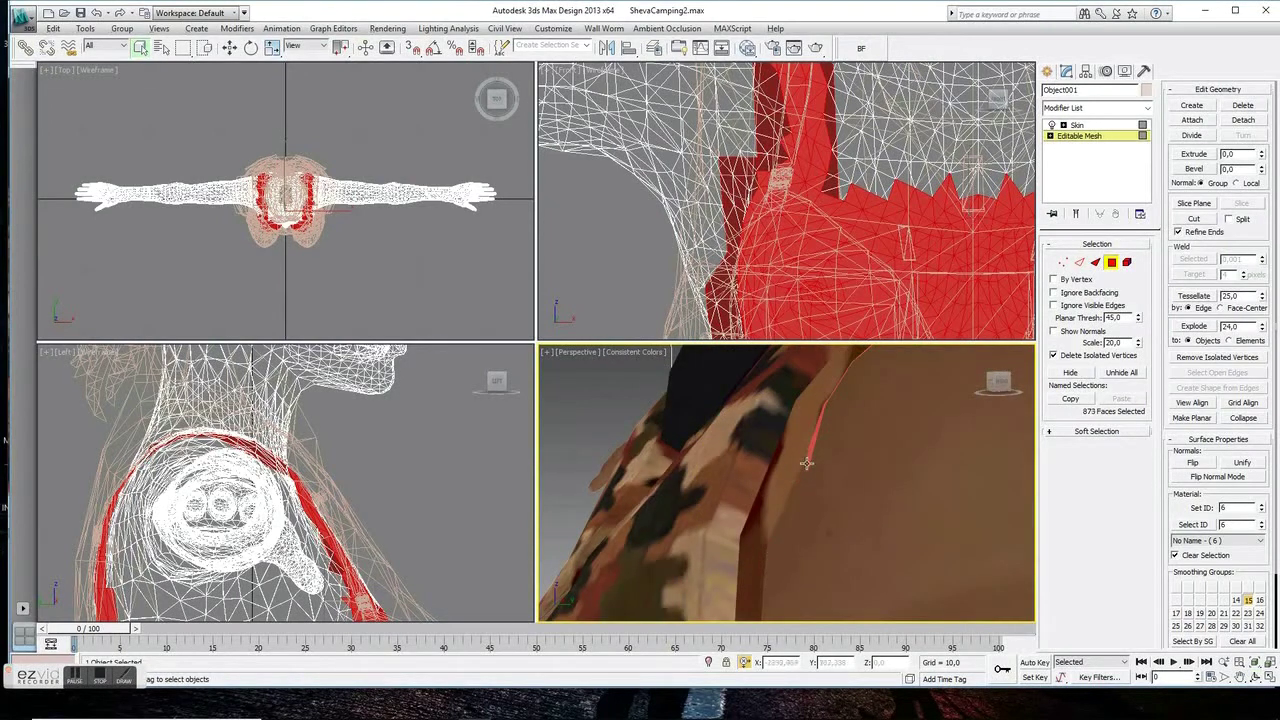
alt+click(834, 398)
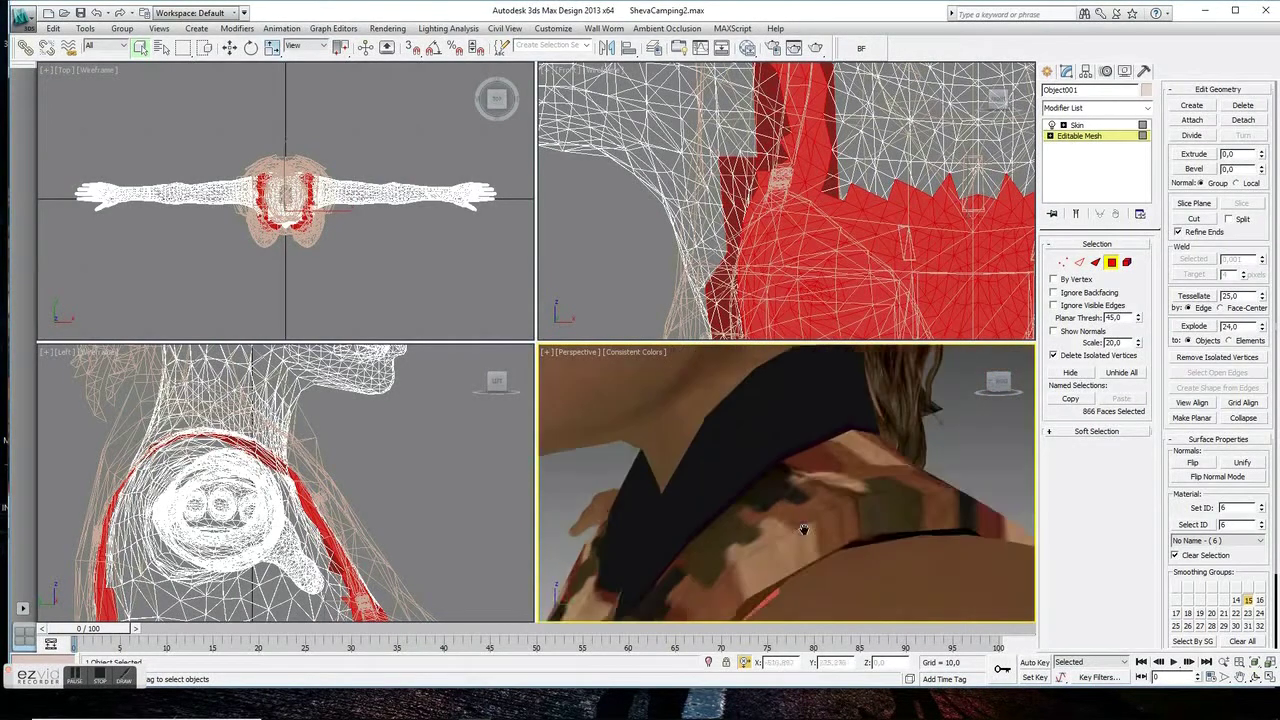
alt+middle_drag(834, 398, 808, 487)
alt+click(784, 562)
mouse_move(784, 562)
alt+middle_down()
mouse_move(946, 502)
mouse_move(836, 514)
alt+middle_up()
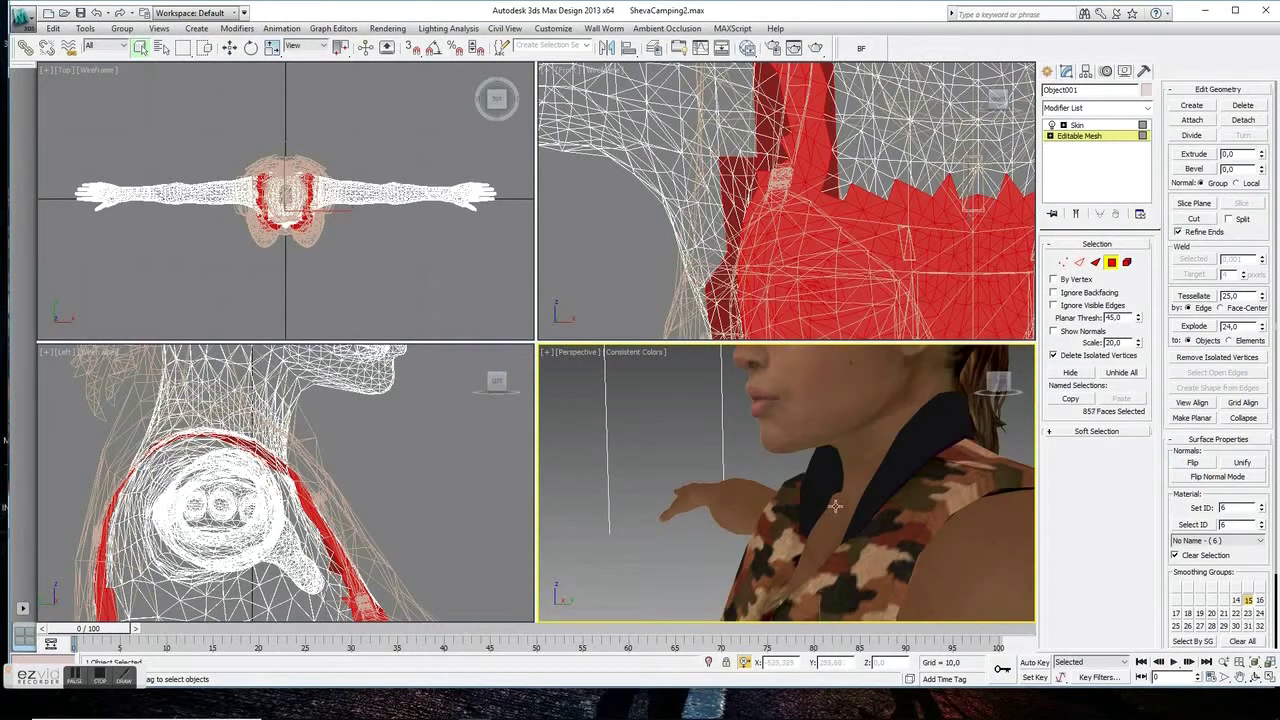
Deselect two more visible shoulder faces, trimming the selection to 847 faces
click(1239, 679)
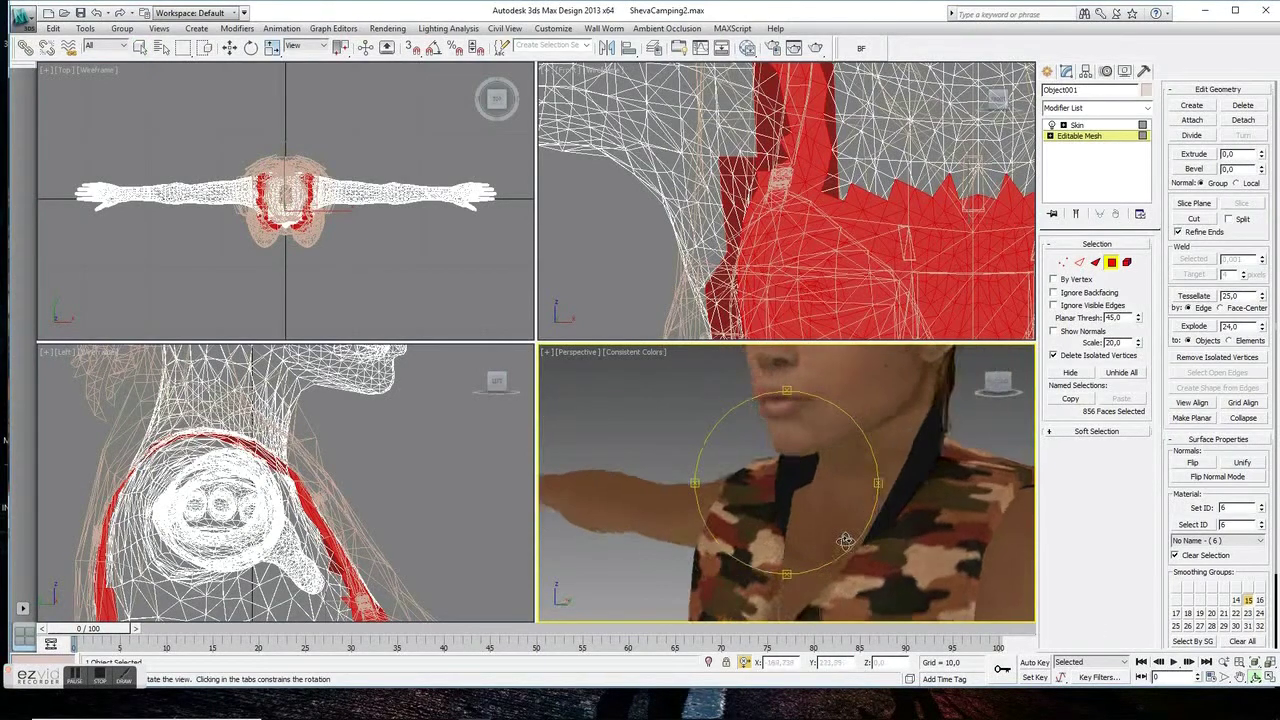
drag(810, 538, 679, 445)
right_click(679, 445)
scroll(785, 200, down, 3)
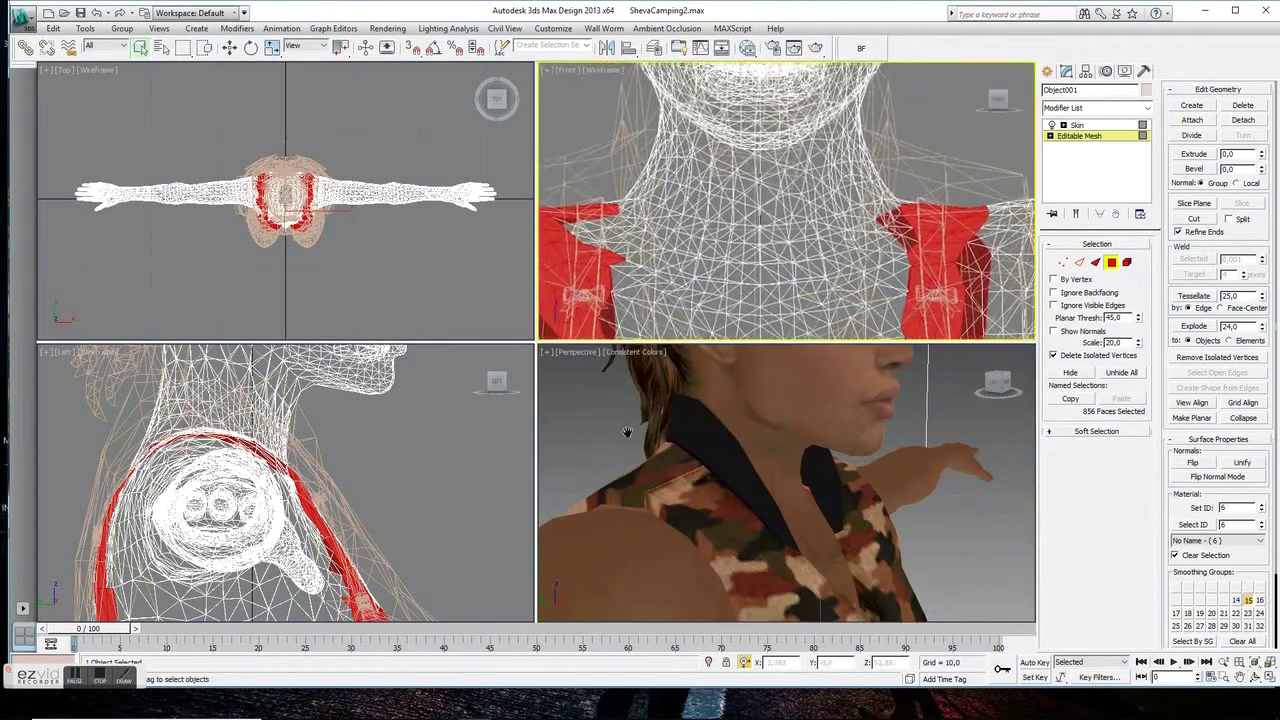
scroll(870, 570, up, 5)
mouse_move(870, 570)
middle_down()
mouse_move(571, 448)
mouse_move(551, 394)
mouse_move(681, 438)
mouse_move(771, 423)
mouse_move(792, 378)
mouse_move(837, 423)
mouse_move(843, 383)
mouse_move(877, 466)
mouse_move(1119, 643)
mouse_move(814, 531)
mouse_move(843, 528)
mouse_move(800, 470)
middle_up()
alt+click(691, 435)
alt+click(797, 376)
right_click(600, 300)
Adjust the body face selection under the vest, removing the arm faces
click(600, 300)
click(140, 48)
middle_drag(80, 470, 171, 423)
drag(231, 598, 231, 600)
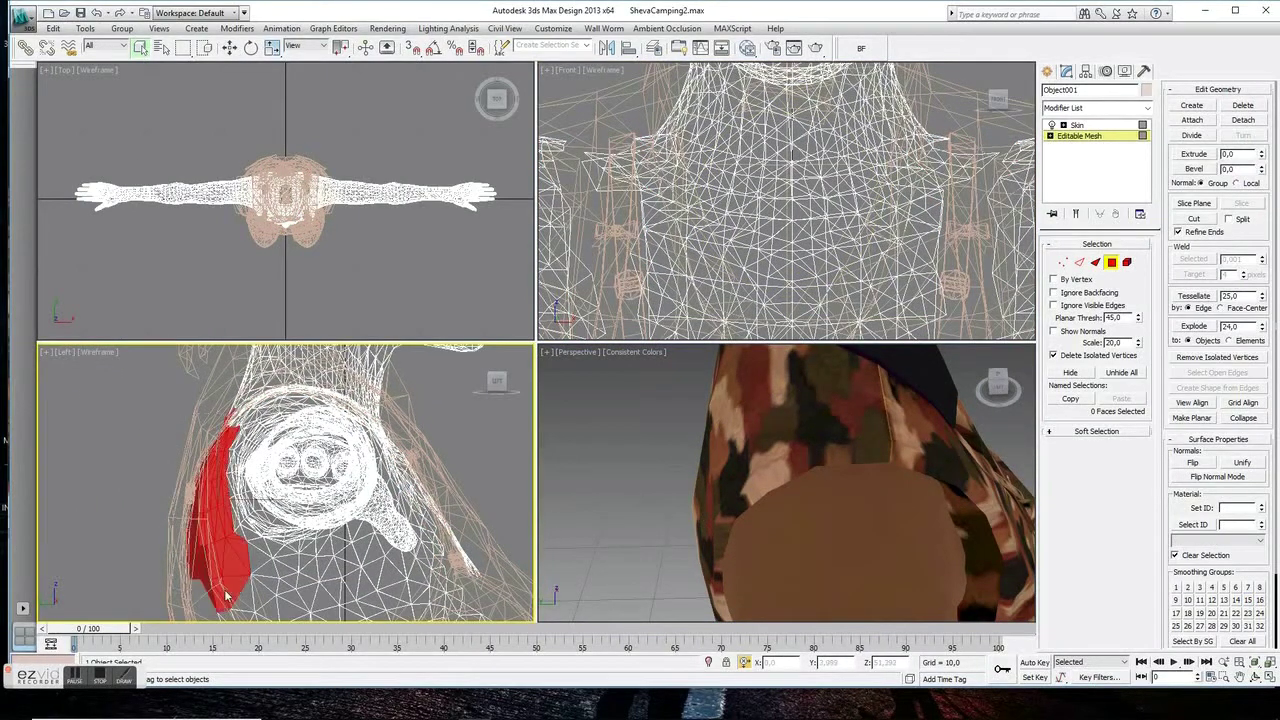
scroll(585, 251, down, 2)
scroll(585, 251, down, 2)
alt+drag(779, 367, 779, 367)
middle_drag(979, 167, 884, 175)
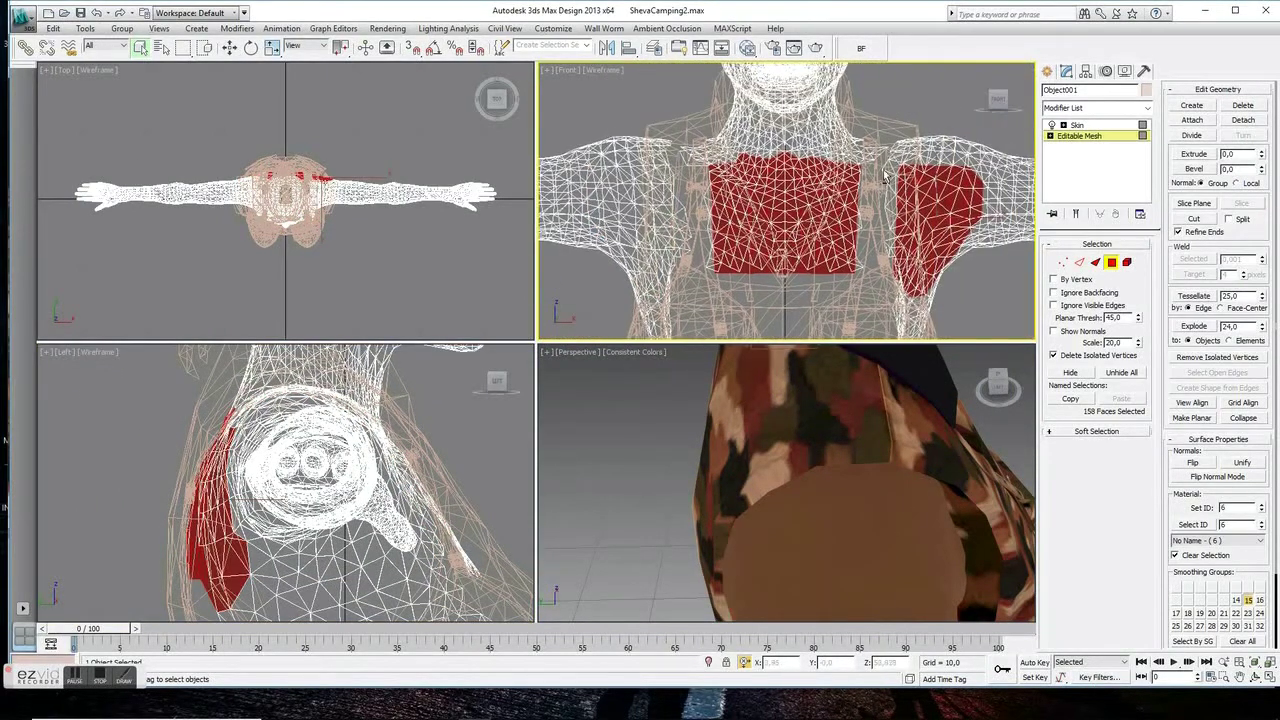
Leave body face editing and put the Jacket into vertex mode with the Move tool
click(1241, 677)
mouse_move(760, 470)
mouse_down()
mouse_move(803, 476)
mouse_move(913, 432)
mouse_up()
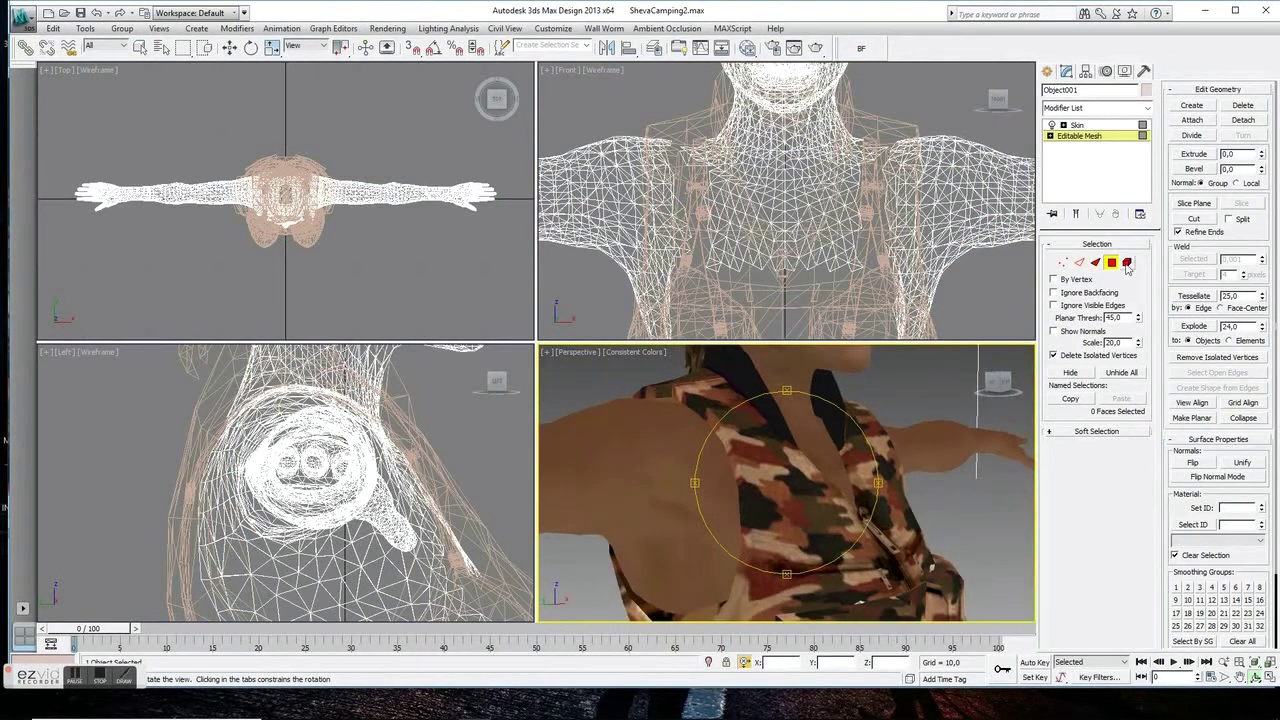
click(1111, 262)
click(913, 432)
click(1080, 135)
click(1063, 262)
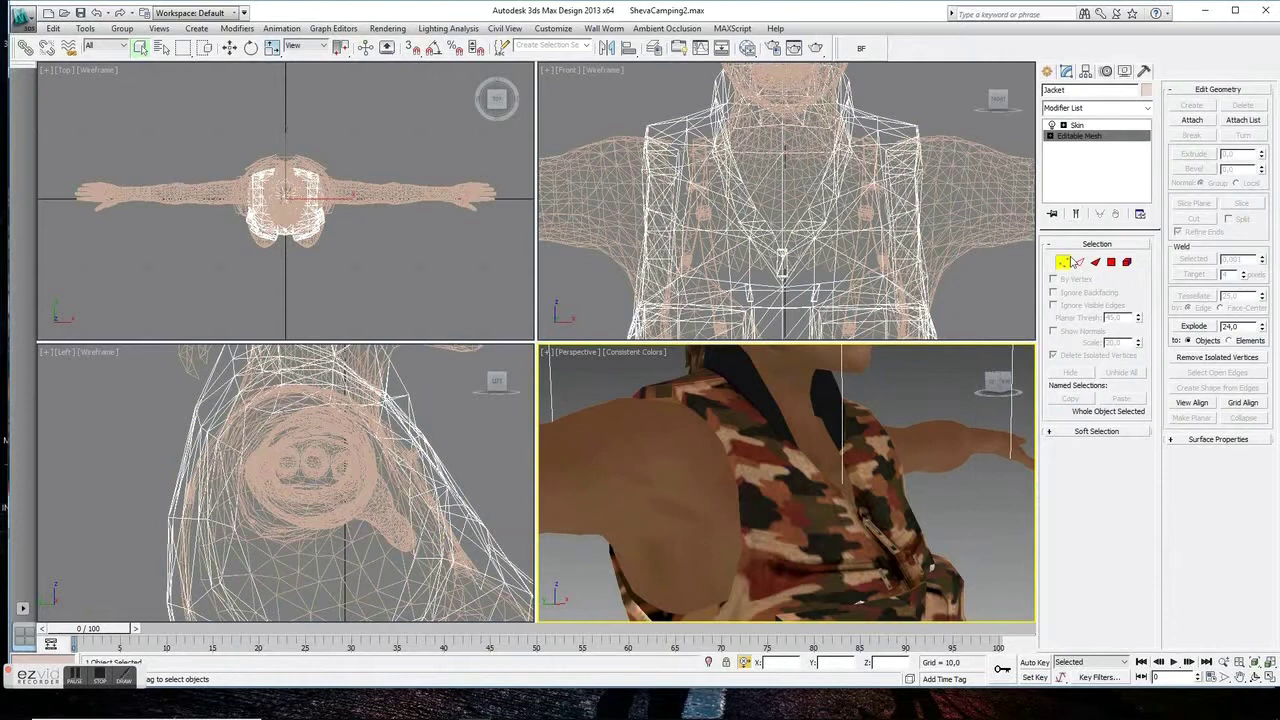
right_click(454, 458)
key(w)
Orbit and pan around the Jacket to inspect its shoulder vertices
scroll(410, 410, down, 3)
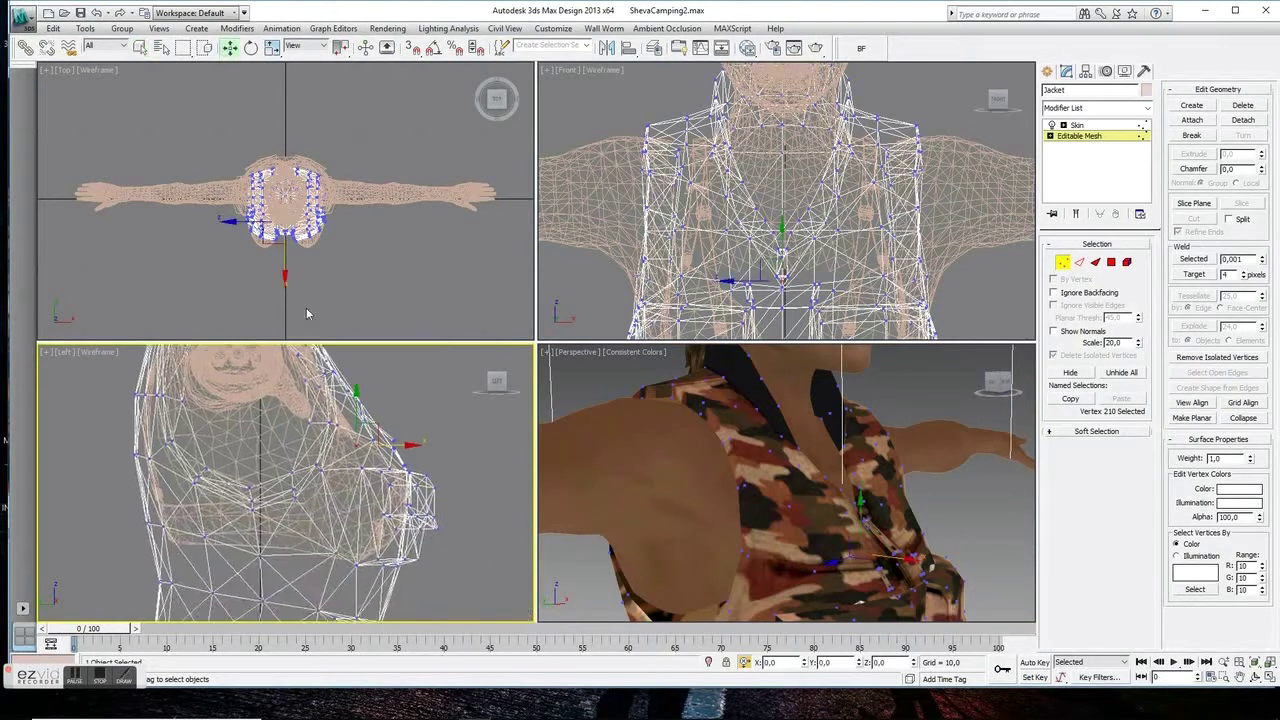
scroll(410, 410, down, 2)
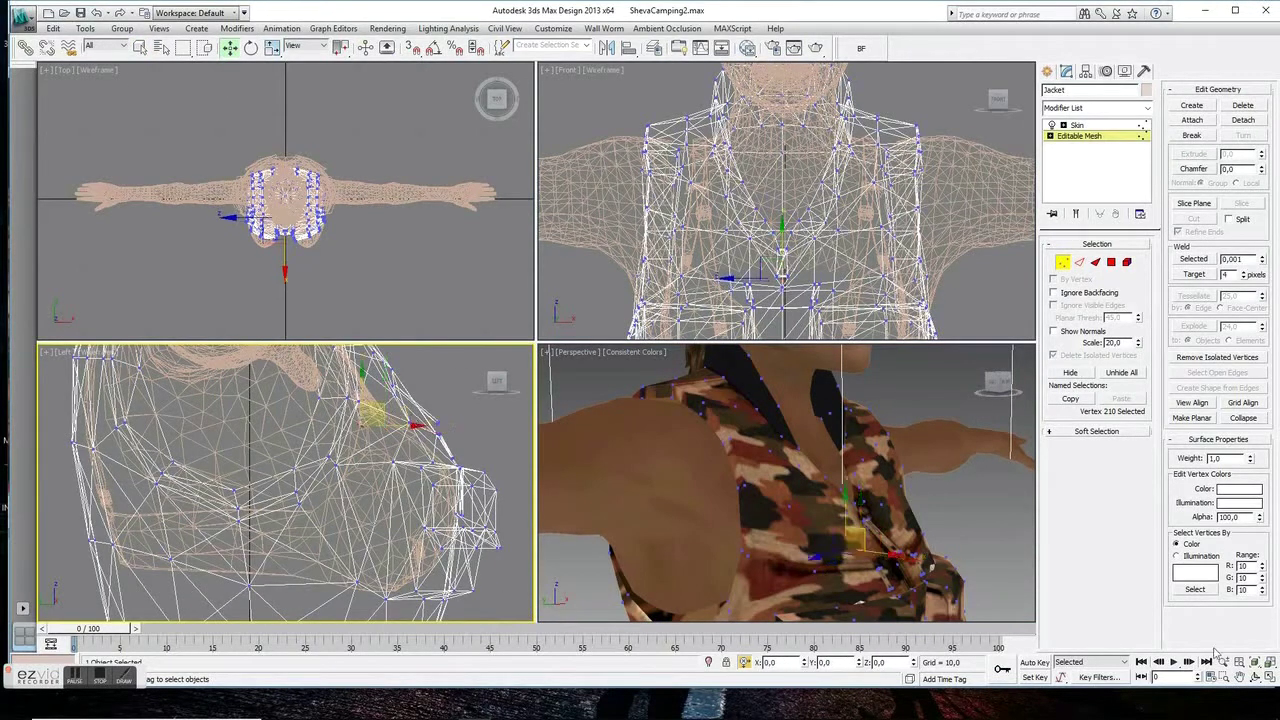
click(1256, 677)
drag(790, 470, 826, 530)
drag(892, 573, 408, 135)
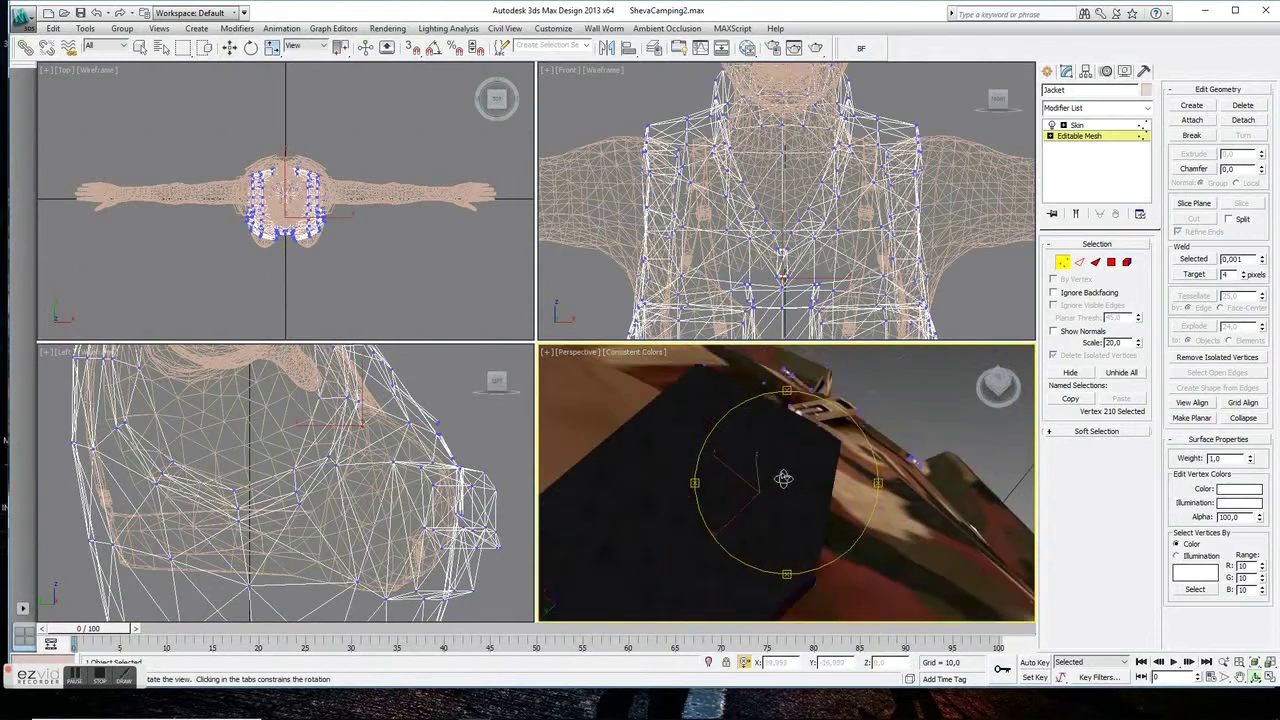
middle_drag(340, 376, 359, 442)
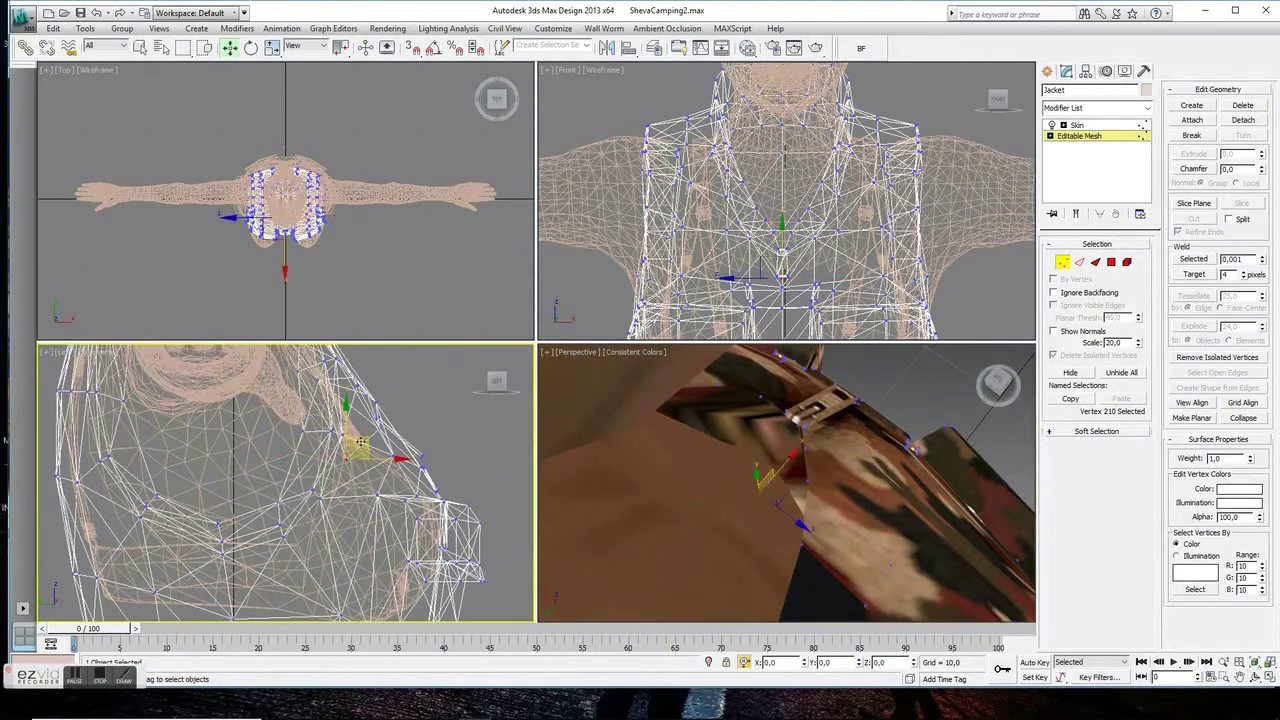
Select underwearTop, deselect everything and frame the whole character in all views
click(833, 228)
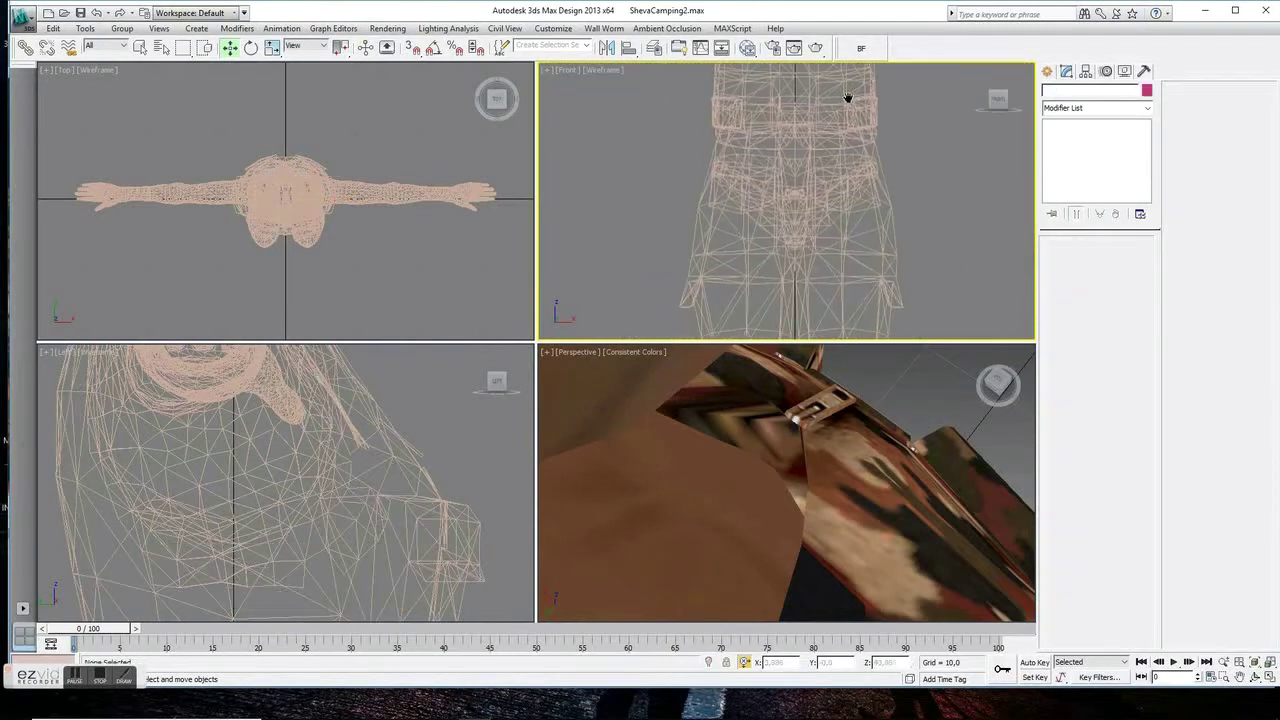
middle_drag(848, 94, 940, 300)
click(966, 296)
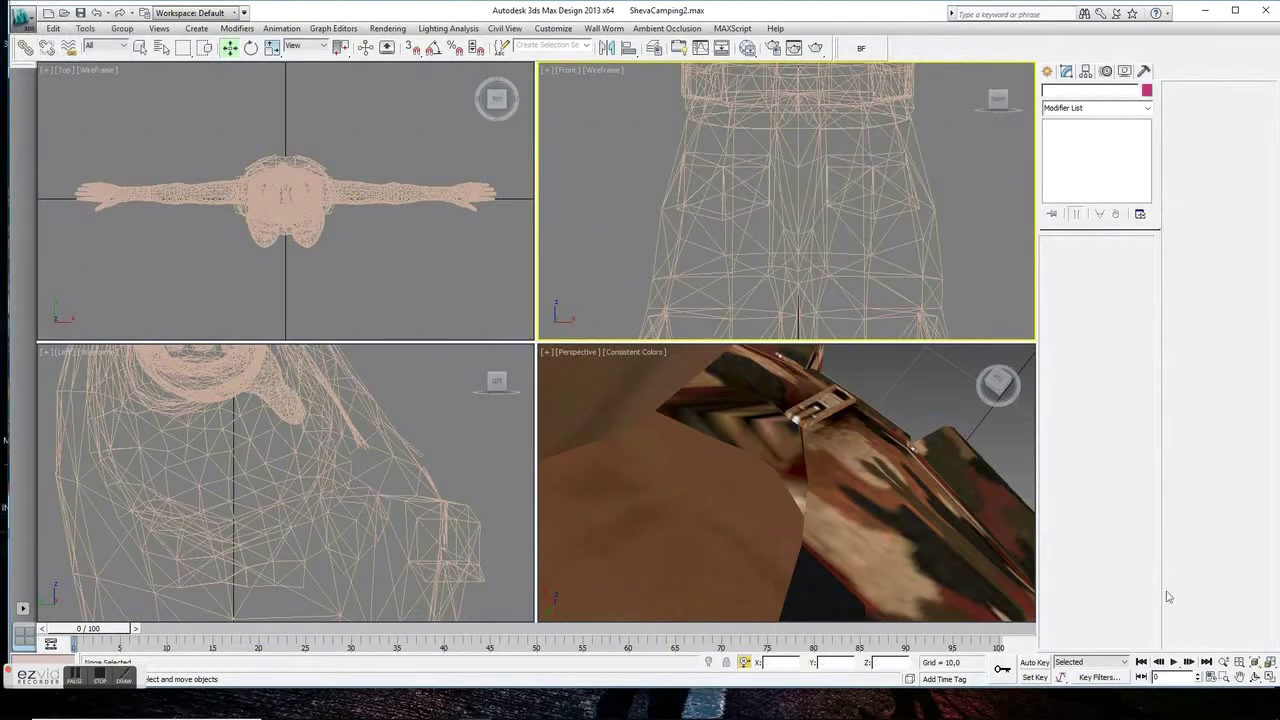
click(1268, 662)
click(1255, 677)
drag(760, 470, 810, 488)
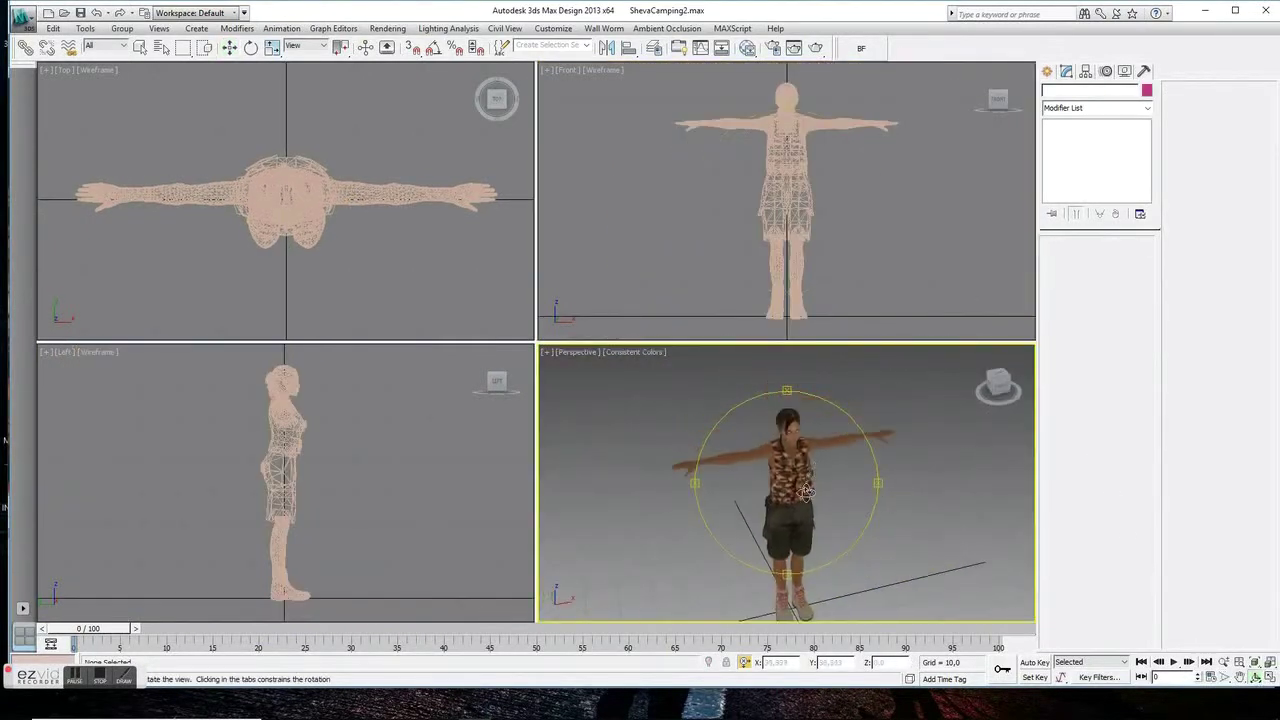
Export the scene over Sheva_FanMod_camping.FBX, replacing it, and return to Unity
click(20, 16)
click(45, 232)
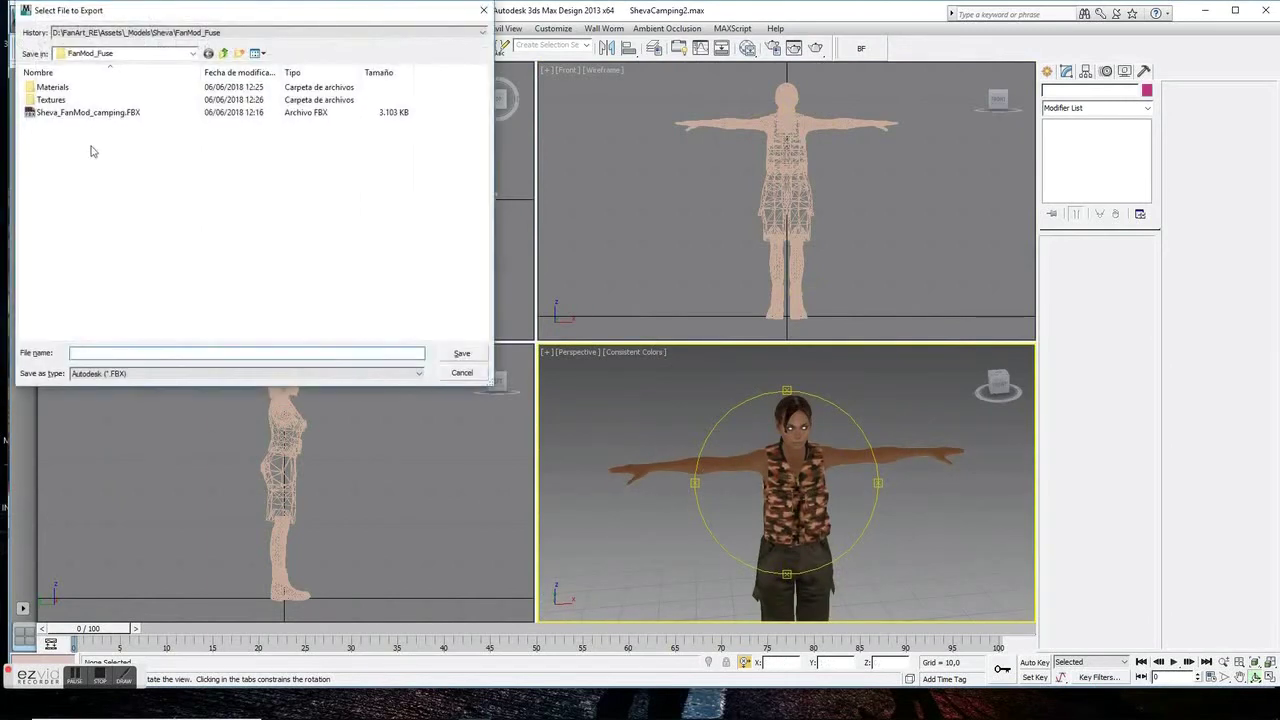
double_click(107, 120)
click(670, 411)
click(727, 518)
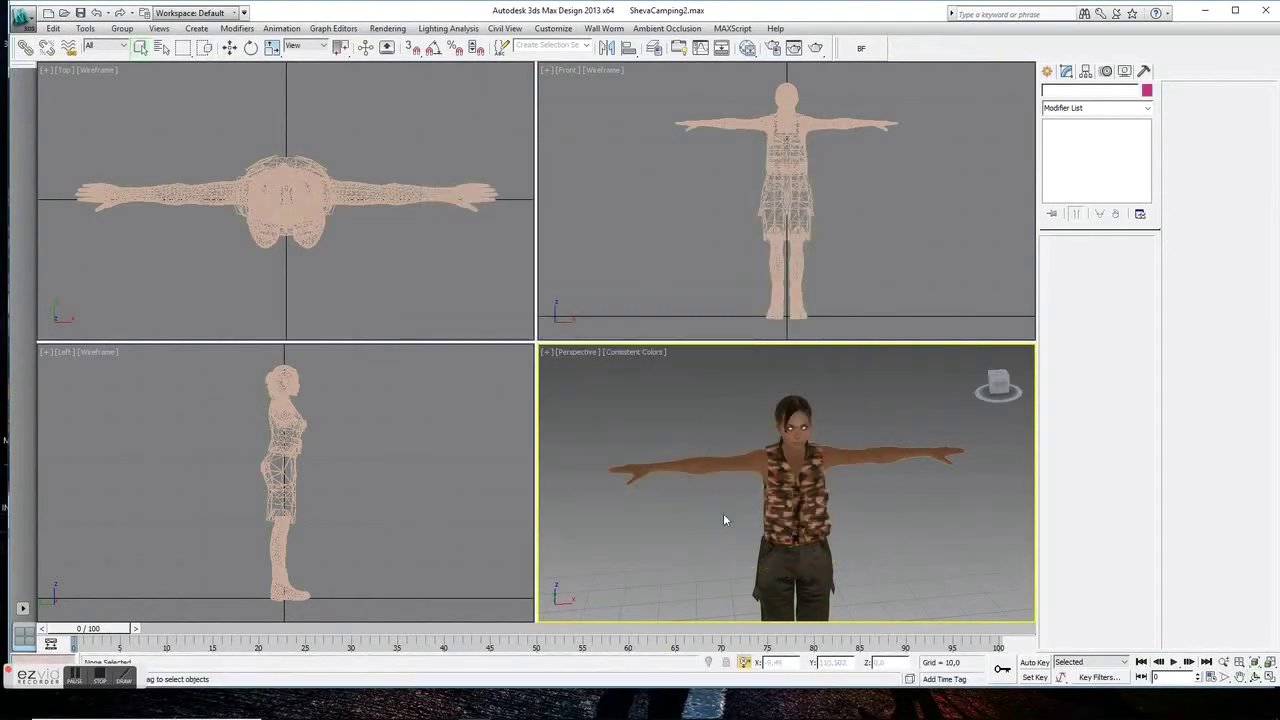
click(475, 714)
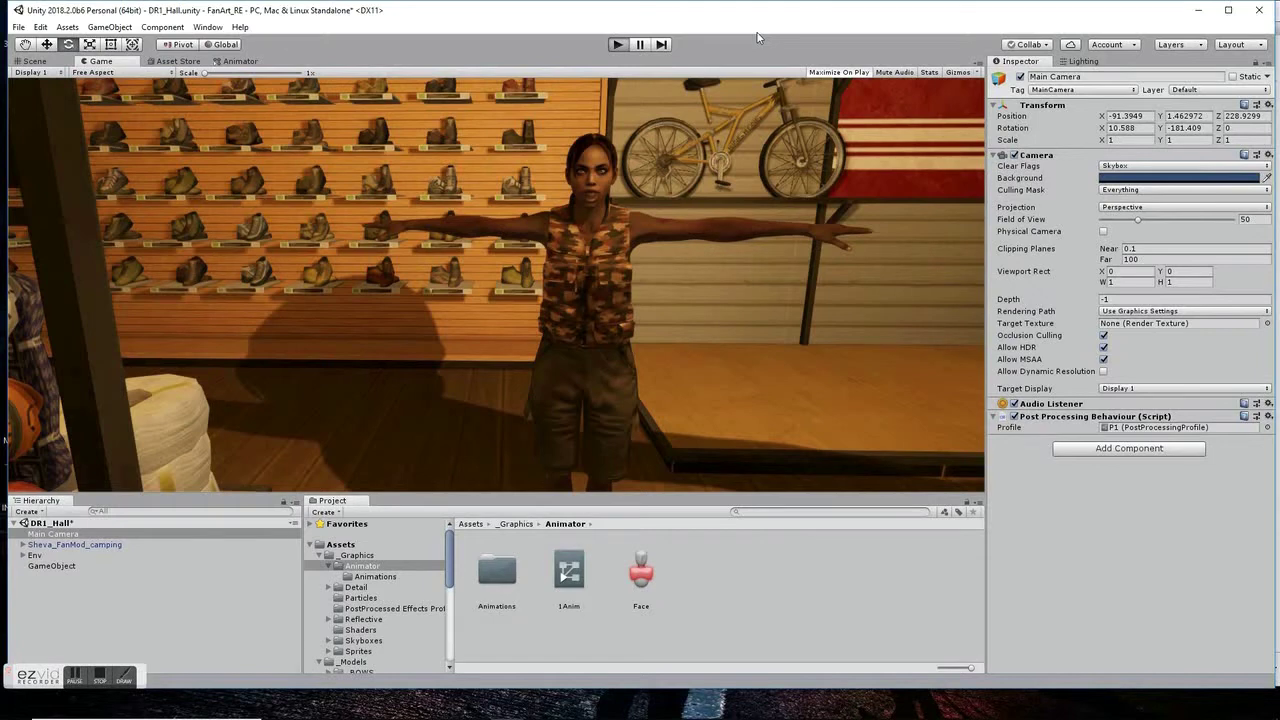
Play the store scene to test the re-exported character, then stop it
key(ctrl+p)
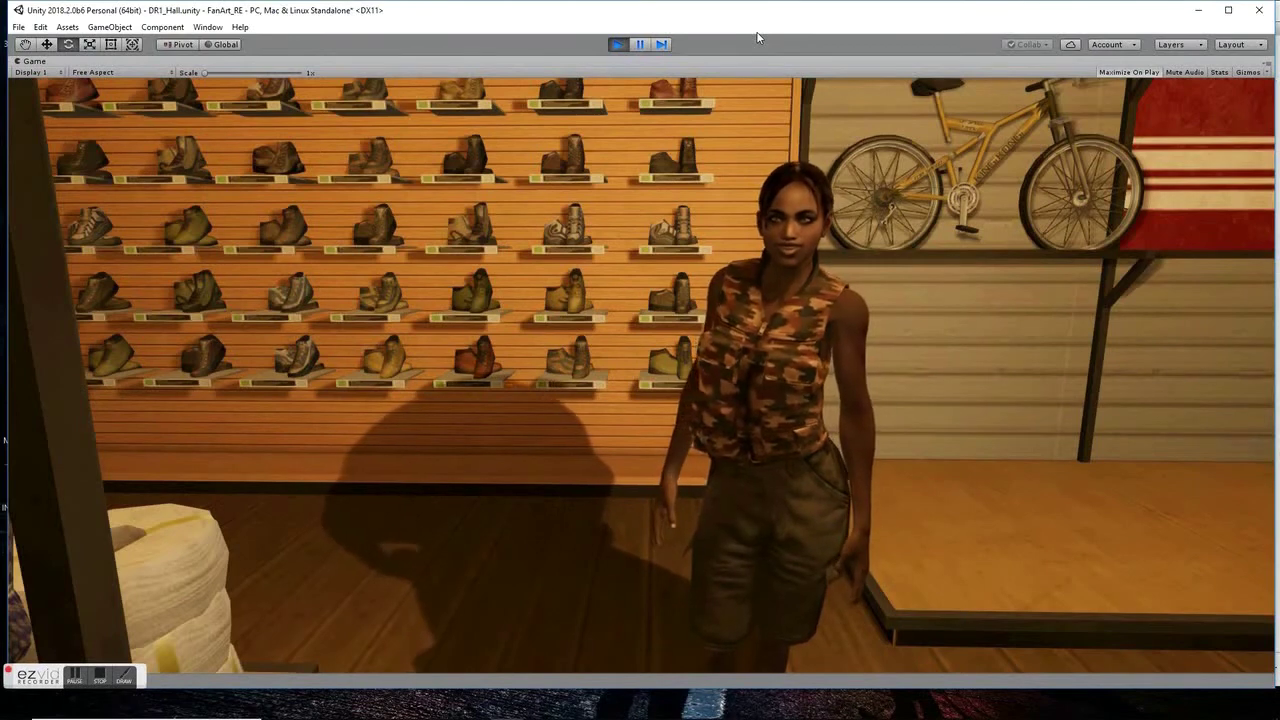
click(613, 44)
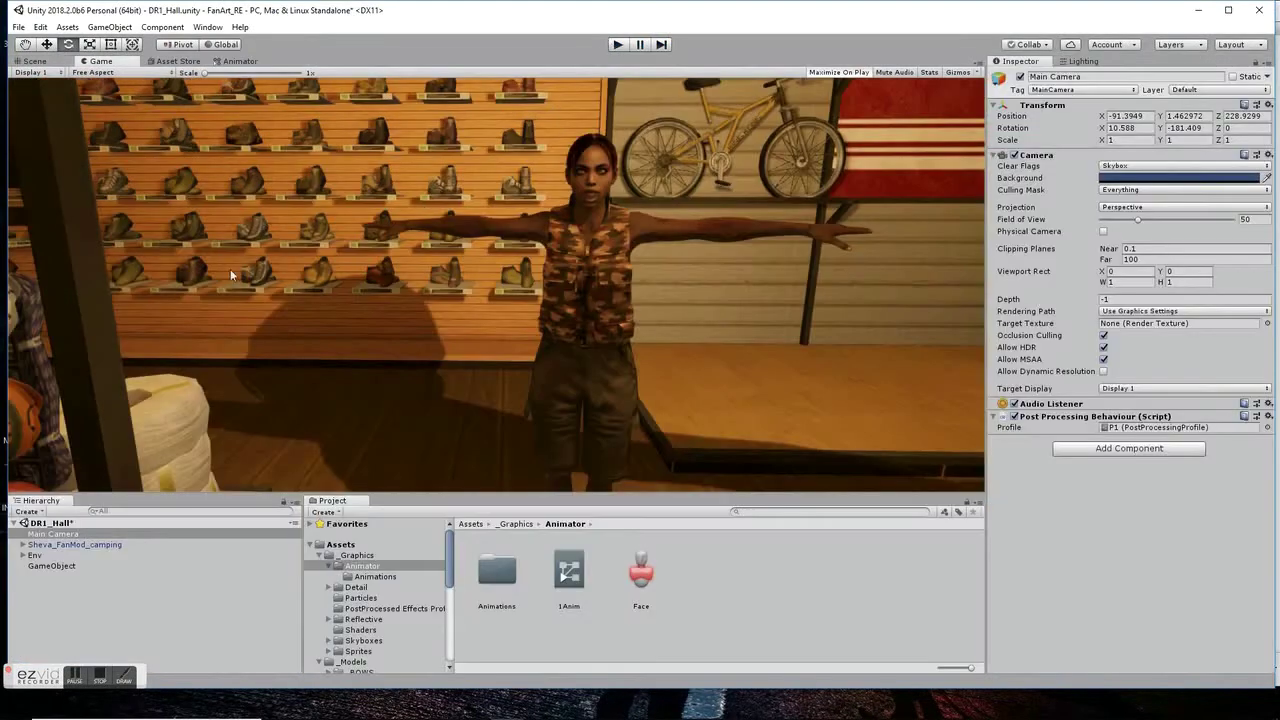
click(38, 61)
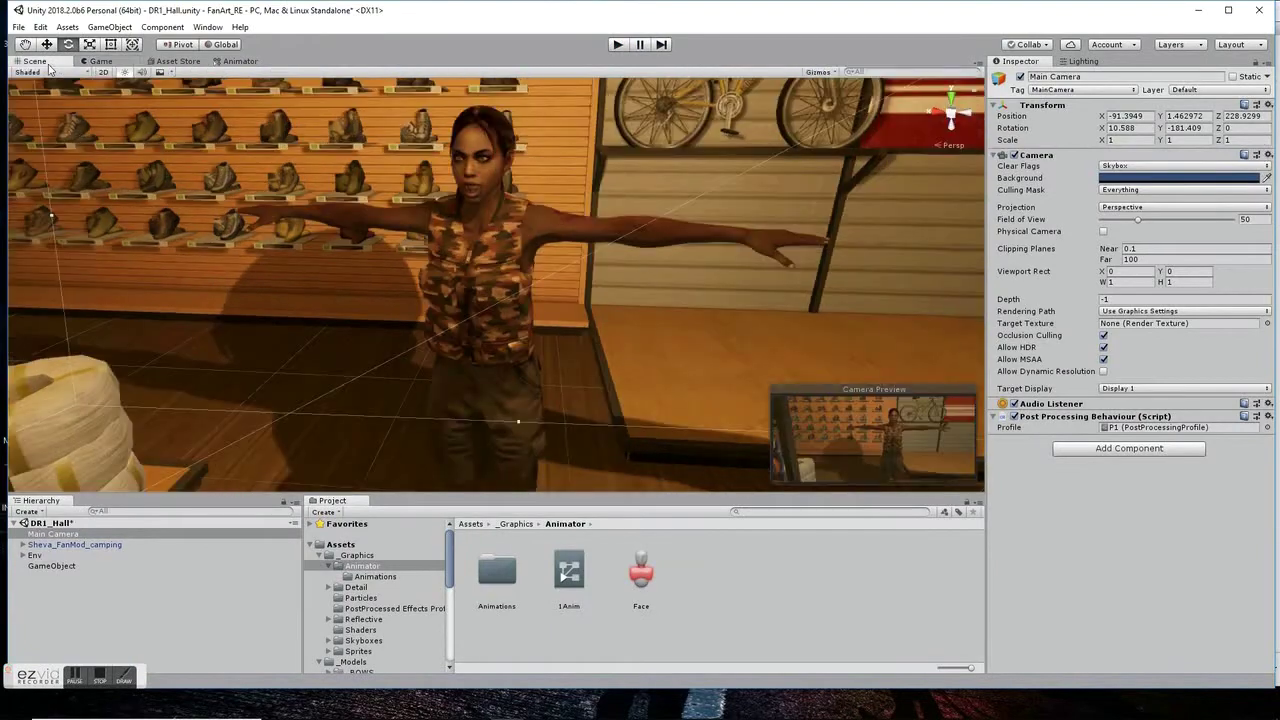
scroll(279, 177, down, 3)
scroll(514, 170, up, 3)
Align the Main Camera to a new orbited angle on the character and play again
alt+drag(514, 170, 681, 210)
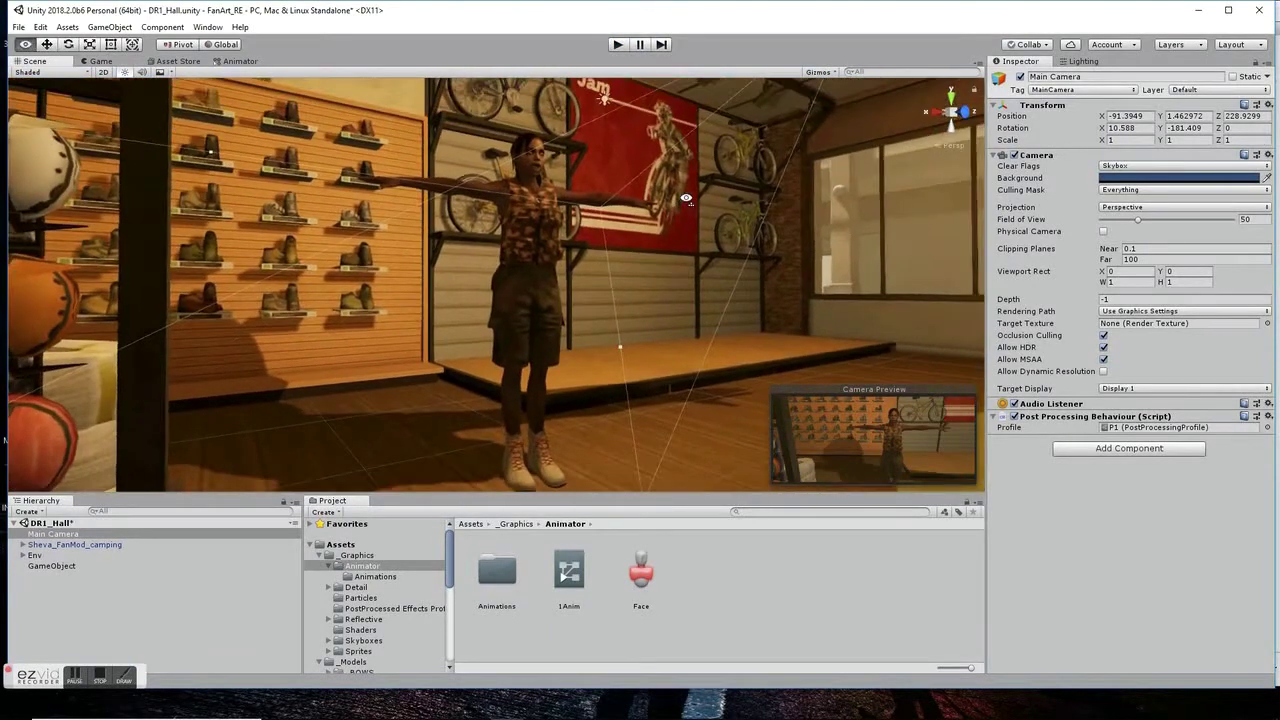
key(ctrl+shift+f)
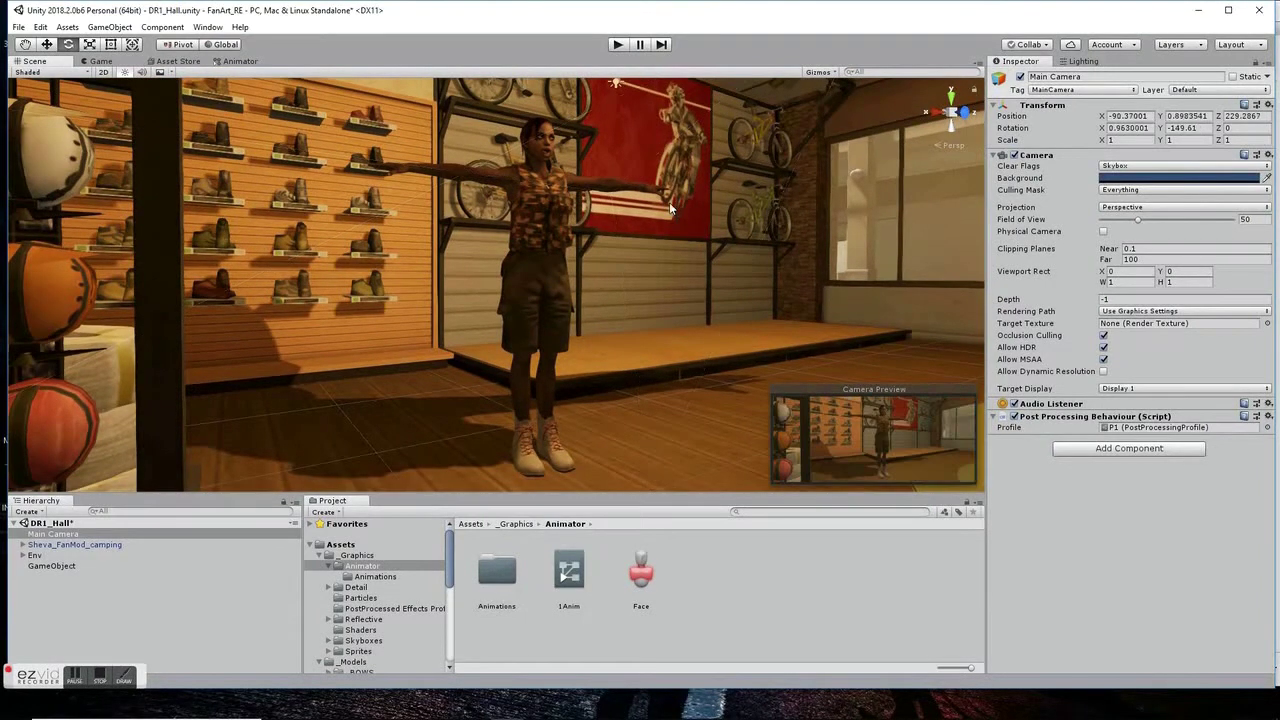
scroll(669, 202, up, 3)
click(619, 46)
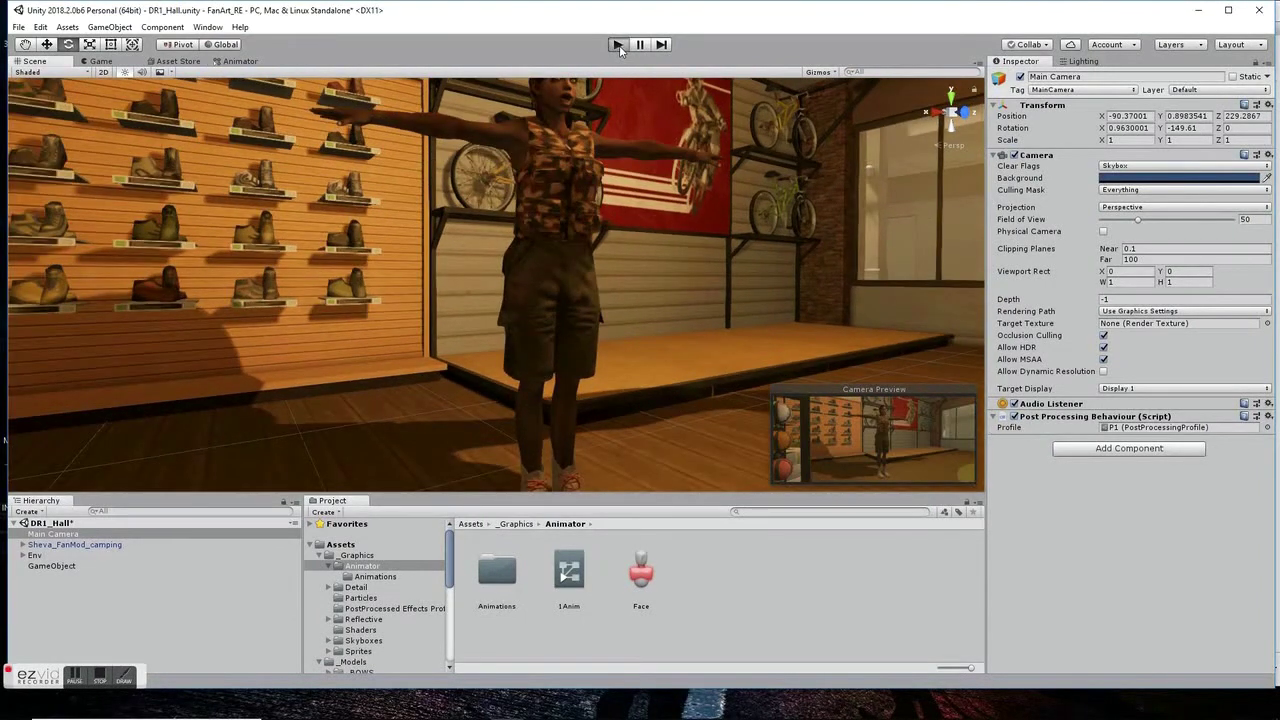